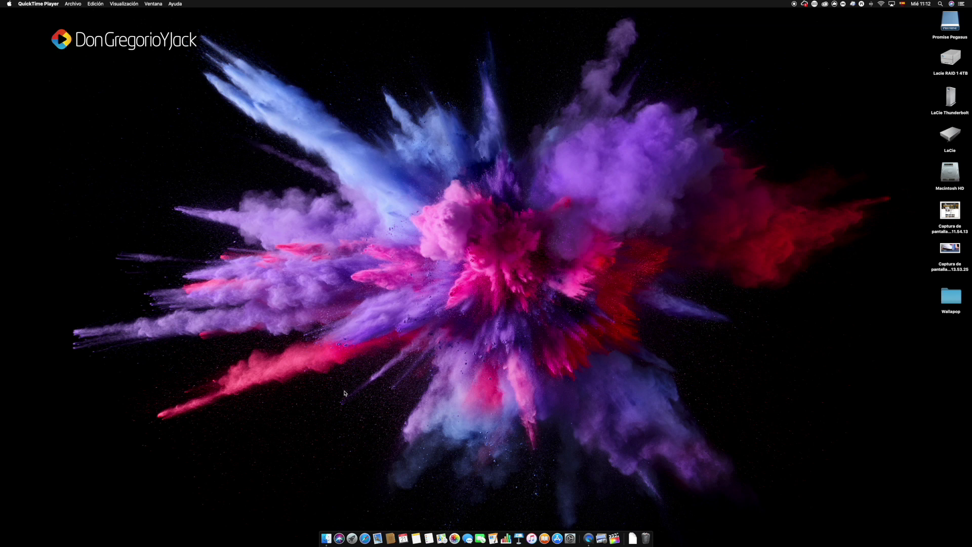
Step: Launch Final Cut Pro from the Dock
left_click(614, 537)
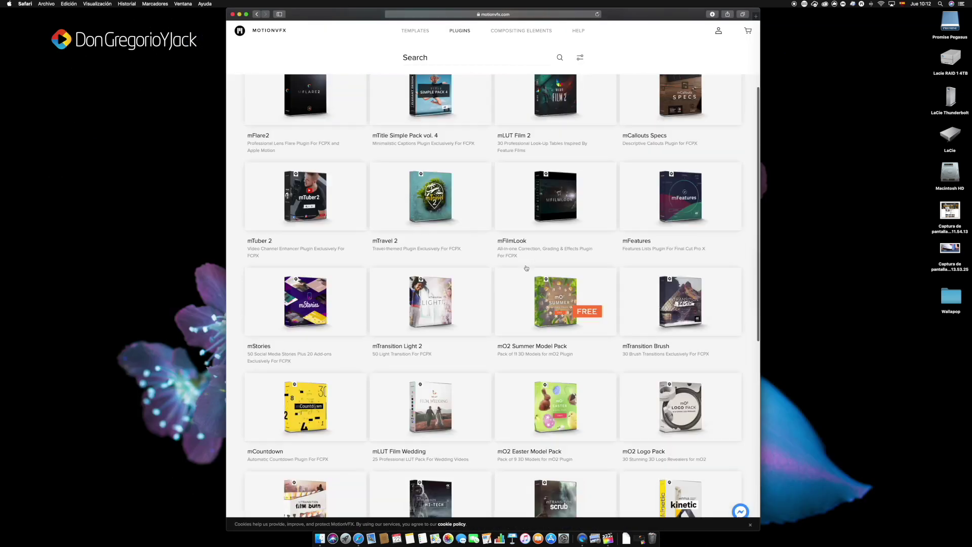
Step: Browse the MotionVFX Plugins grid, then scroll through the Compositing Elements catalogue
scroll(527, 268, "down", 5)
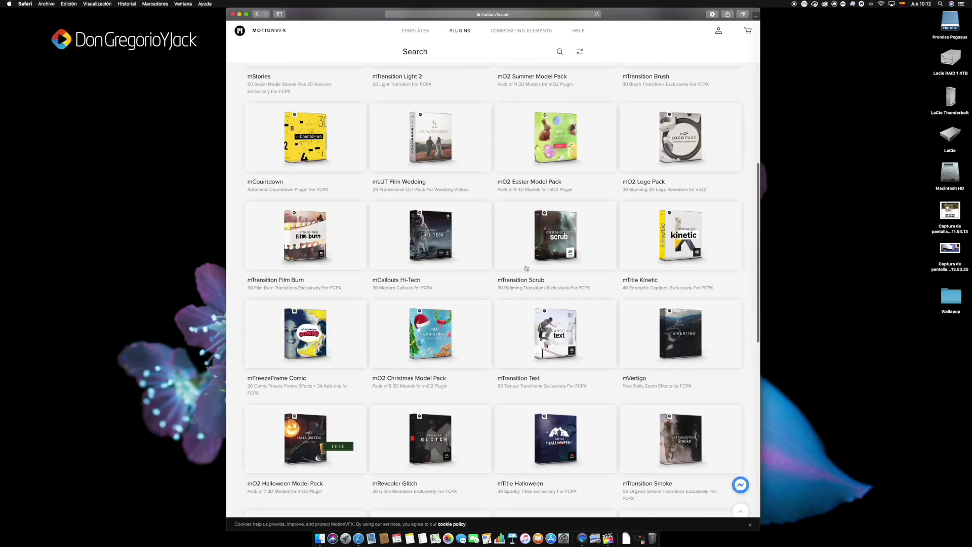
scroll(526, 268, "up", 6)
left_click(530, 31)
scroll(566, 80, "down", 5)
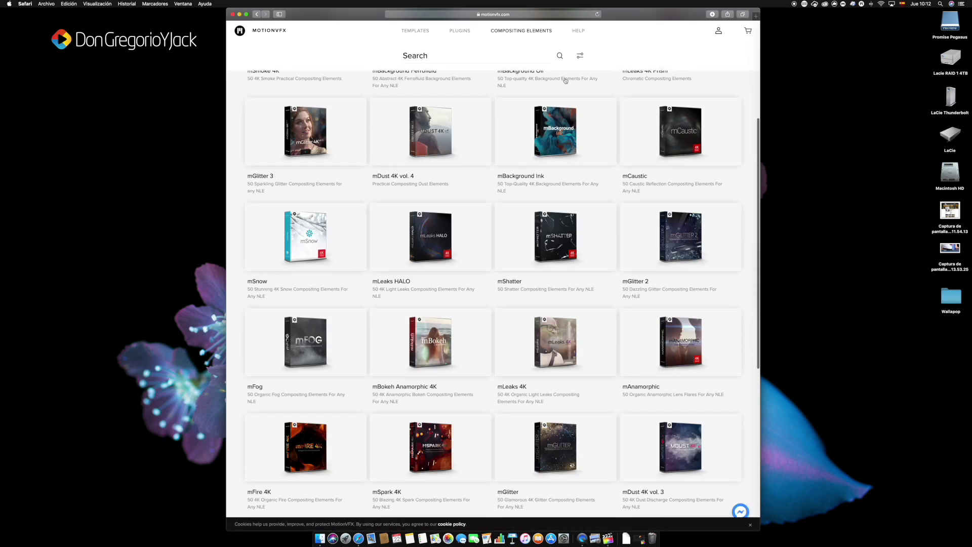
scroll(565, 80, "down", 2)
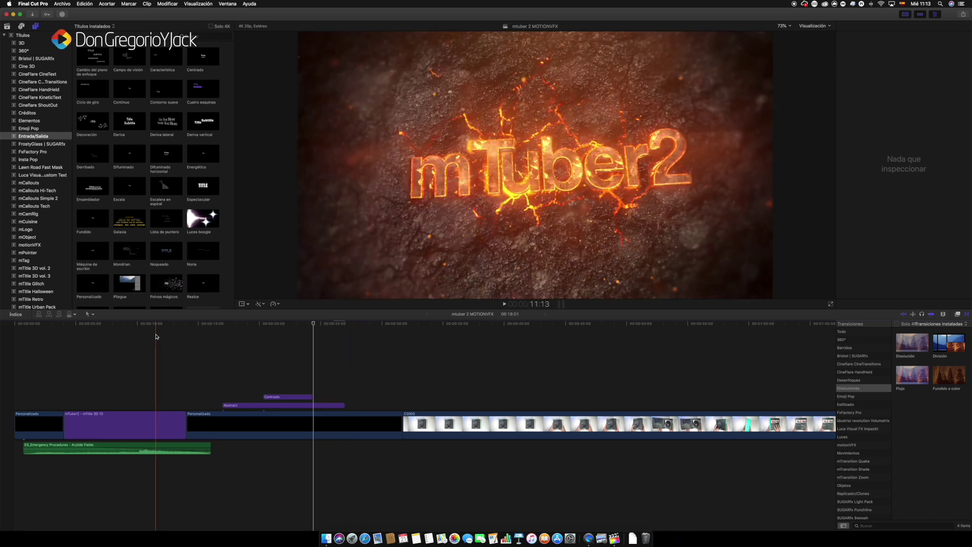
Step: Return to Final Cut Pro and select mTuber 2 in the Titles sidebar
left_click(352, 538)
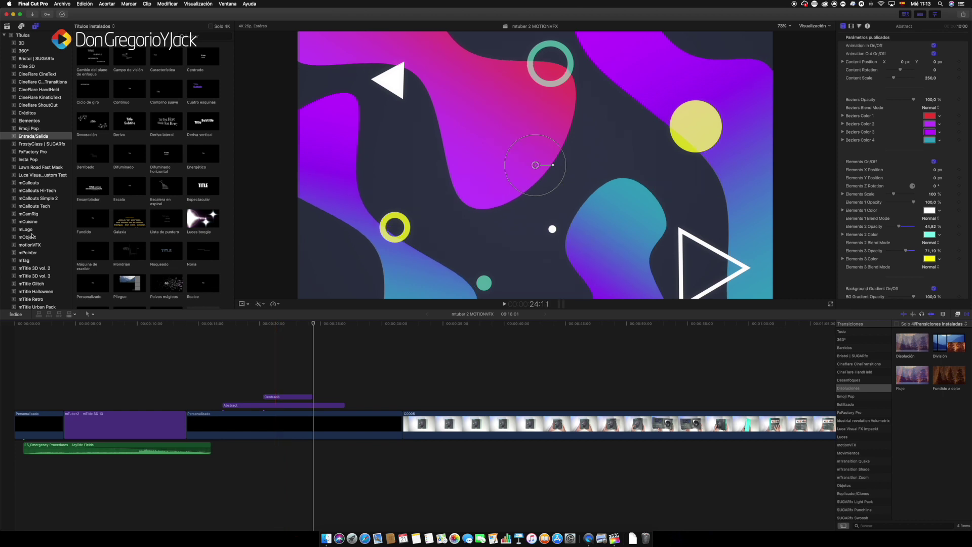
scroll(33, 248, "down", 5)
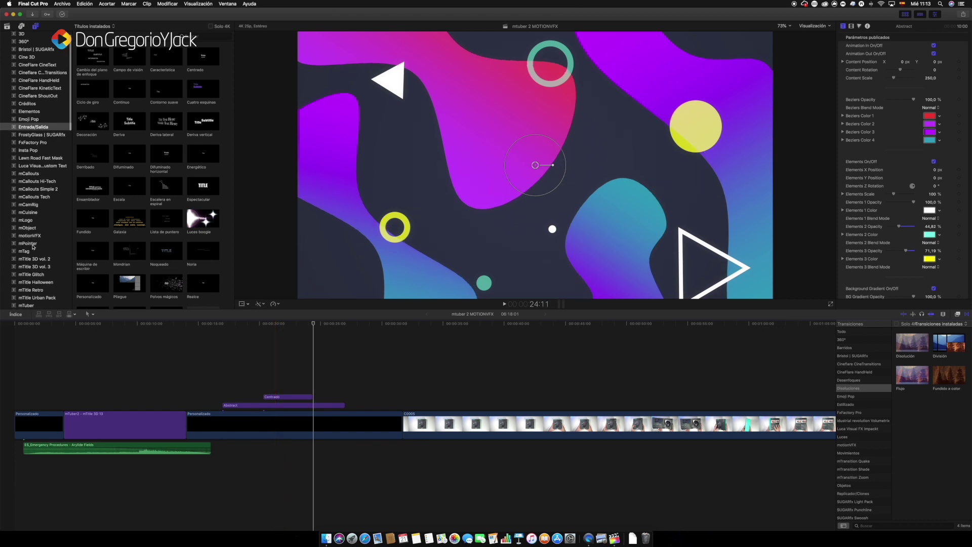
scroll(33, 247, "down", 2)
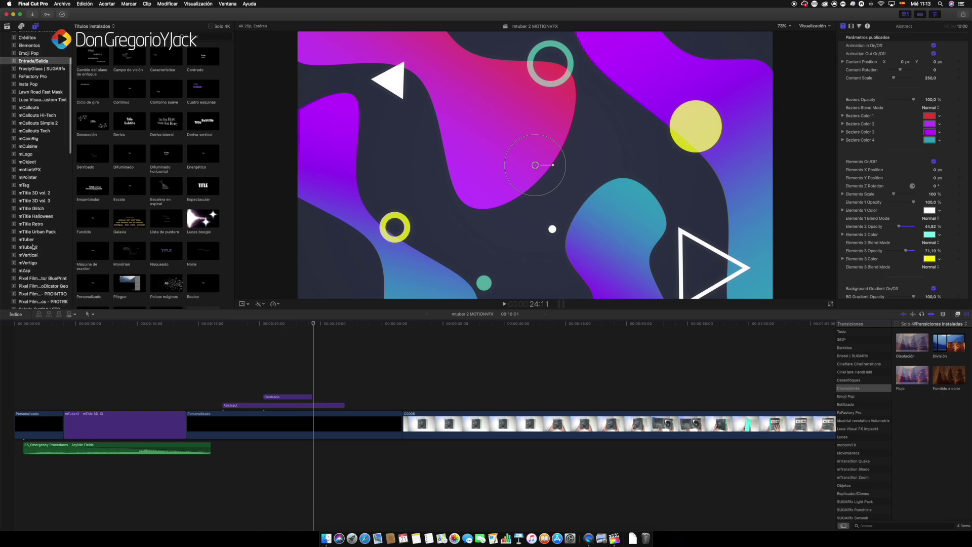
scroll(33, 246, "down", 1)
scroll(33, 246, "down", 1)
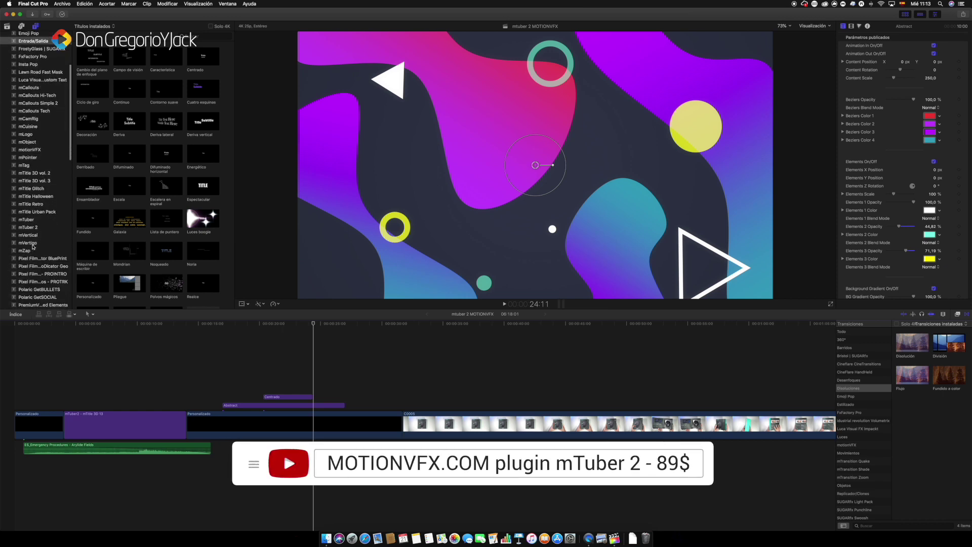
left_click(32, 229)
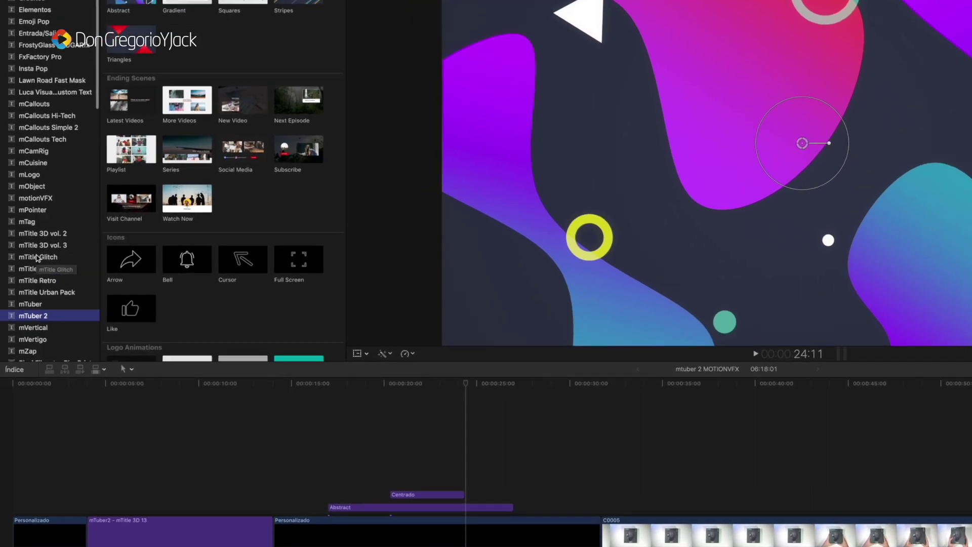
Step: Preview the Abstract thumbnail from mTuber 2's Backgrounds group in the viewer
scroll(39, 265, "down", 10)
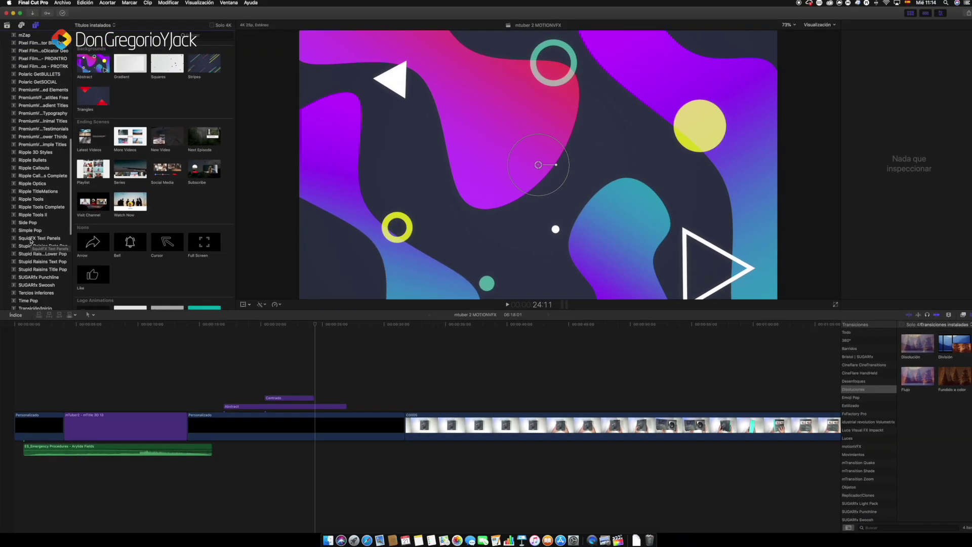
scroll(33, 247, "down", 5)
scroll(30, 241, "down", 3)
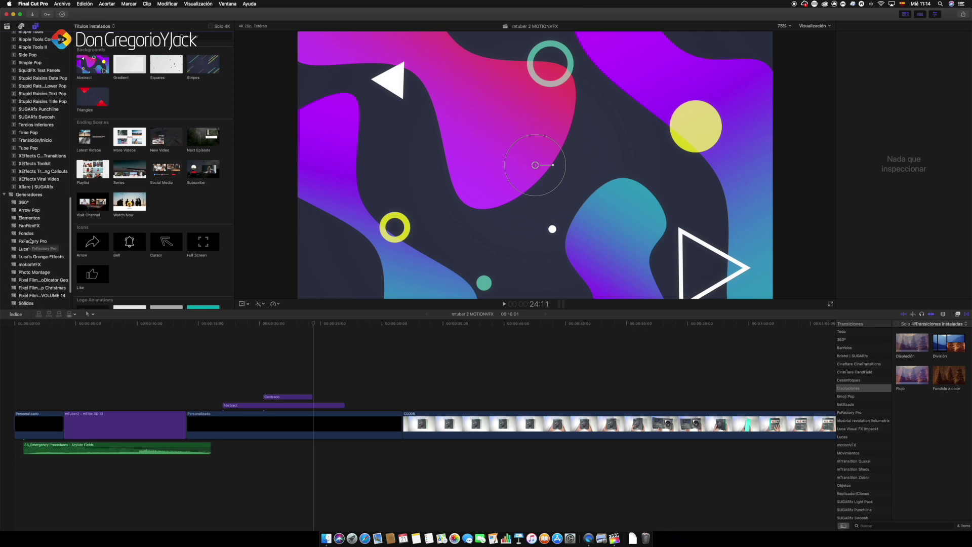
scroll(30, 241, "up", 4)
scroll(30, 241, "up", 3)
scroll(31, 241, "up", 4)
scroll(30, 241, "up", 4)
scroll(31, 241, "up", 3)
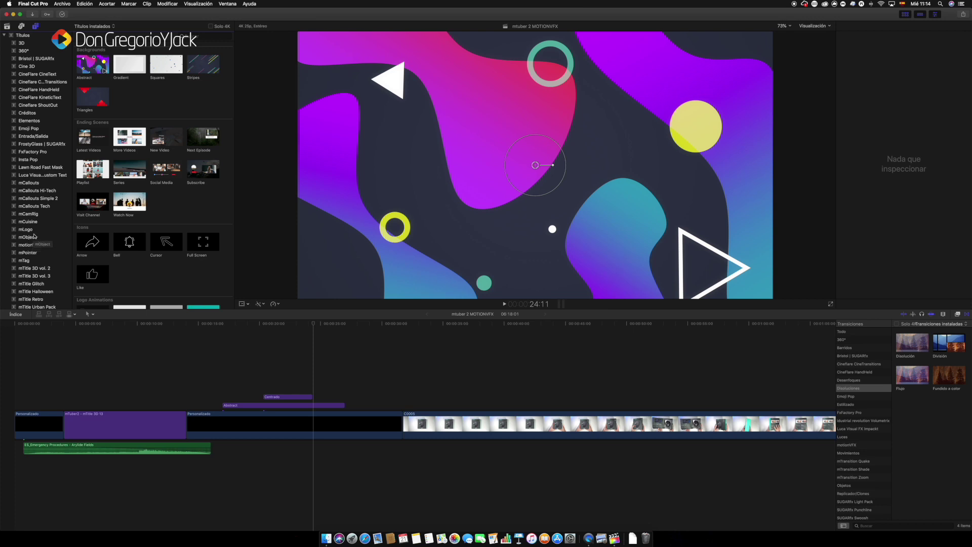
scroll(34, 233, "down", 1)
scroll(34, 231, "down", 5)
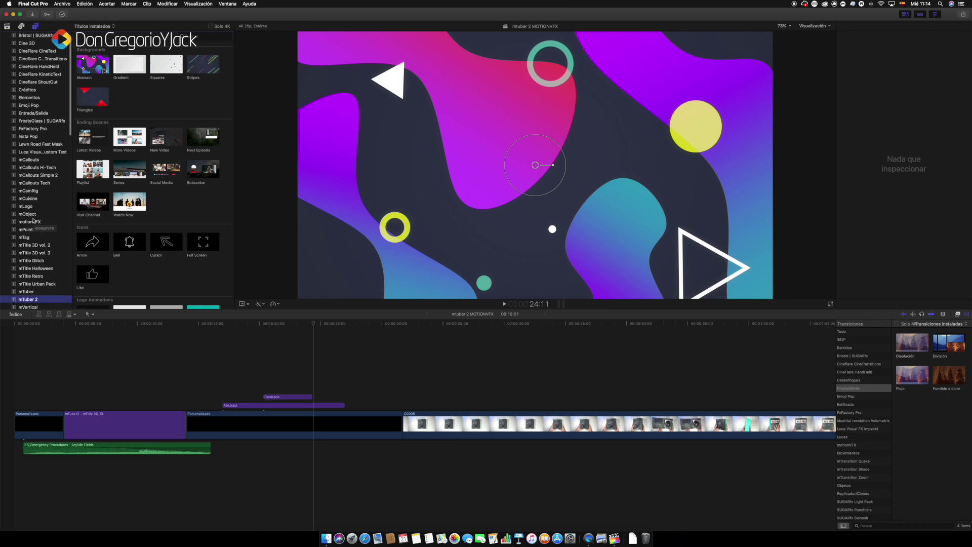
scroll(34, 221, "up", 6)
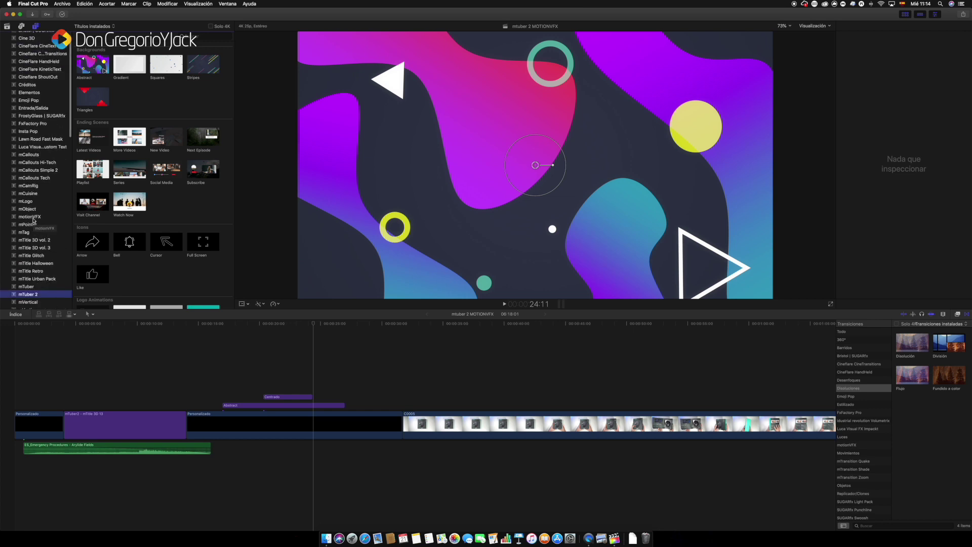
left_click(96, 71)
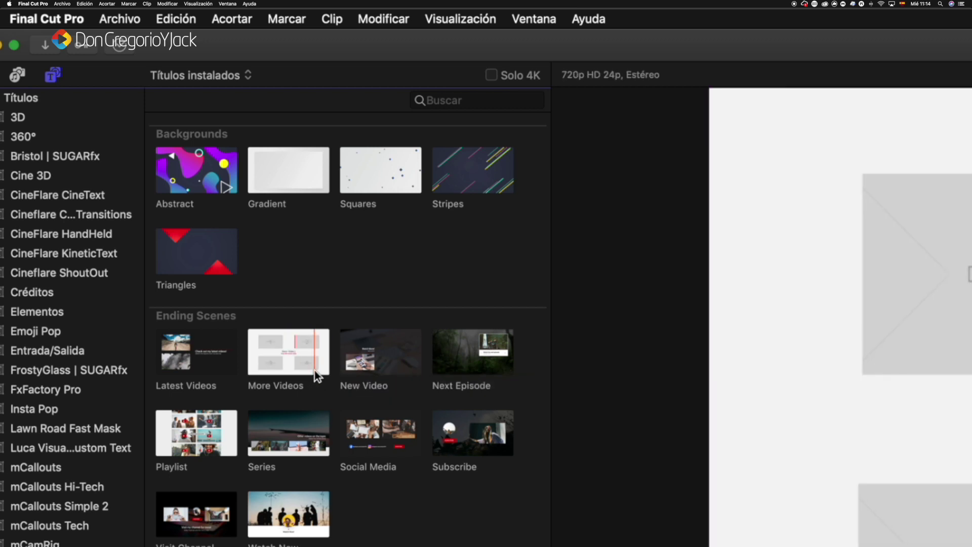
scroll(349, 329, "down", 1)
scroll(349, 330, "down", 3)
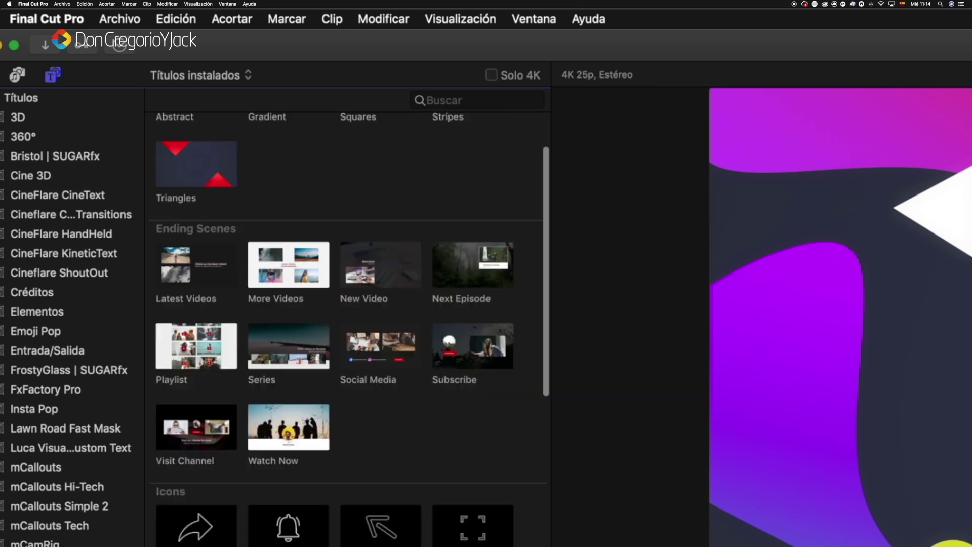
scroll(349, 329, "down", 2)
scroll(349, 329, "down", 3)
scroll(350, 330, "down", 1)
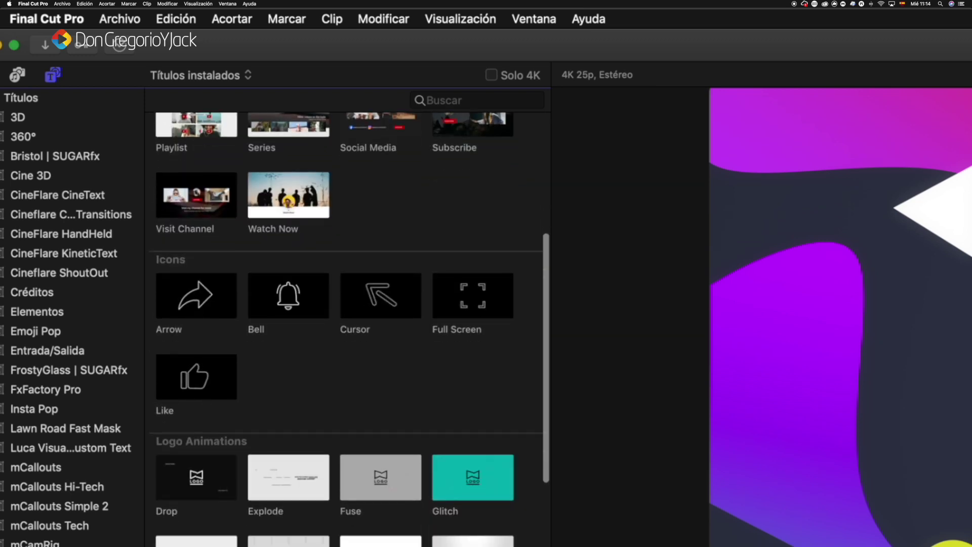
scroll(349, 329, "down", 1)
scroll(350, 329, "down", 2)
scroll(349, 329, "down", 1)
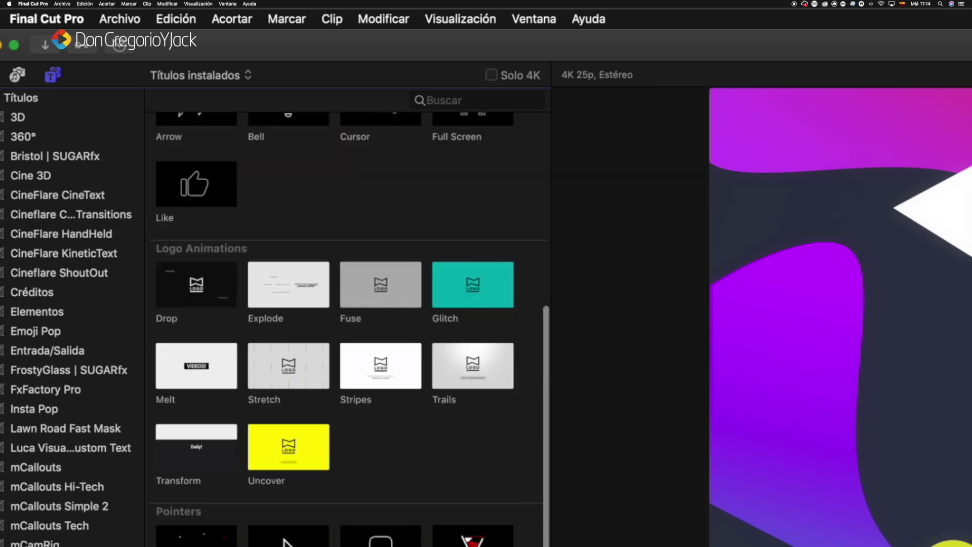
scroll(350, 329, "down", 2)
scroll(349, 330, "down", 1)
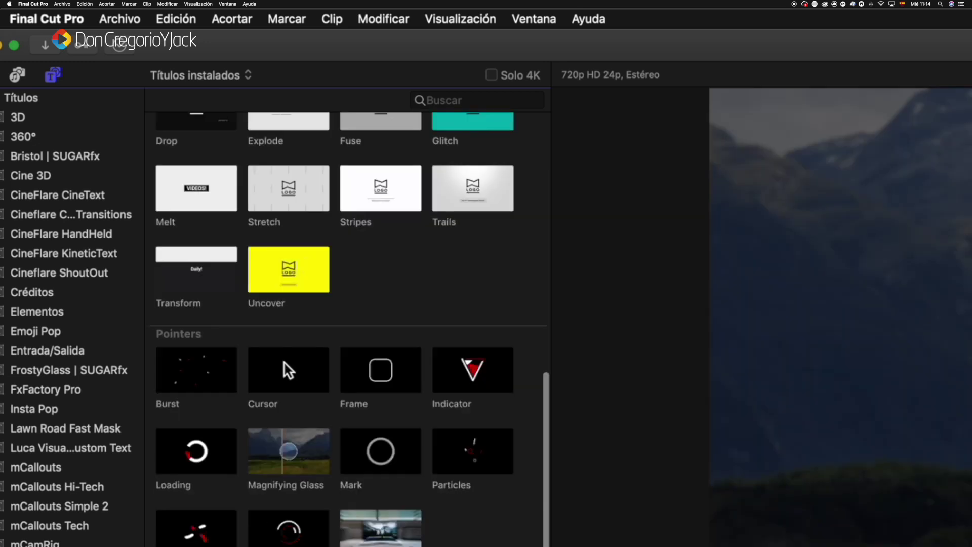
scroll(350, 329, "down", 1)
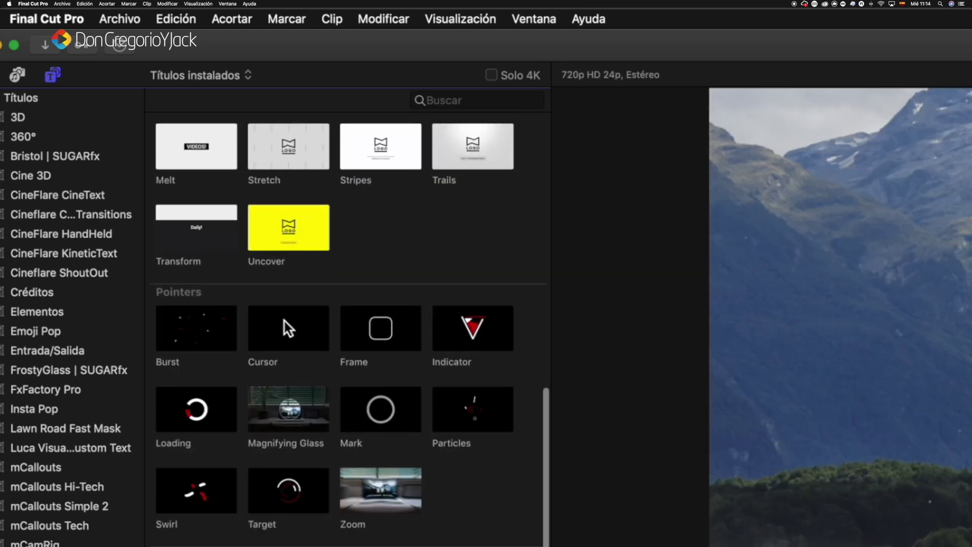
scroll(349, 329, "down", 1)
scroll(349, 329, "down", 1)
scroll(349, 329, "down", 2)
scroll(350, 329, "down", 1)
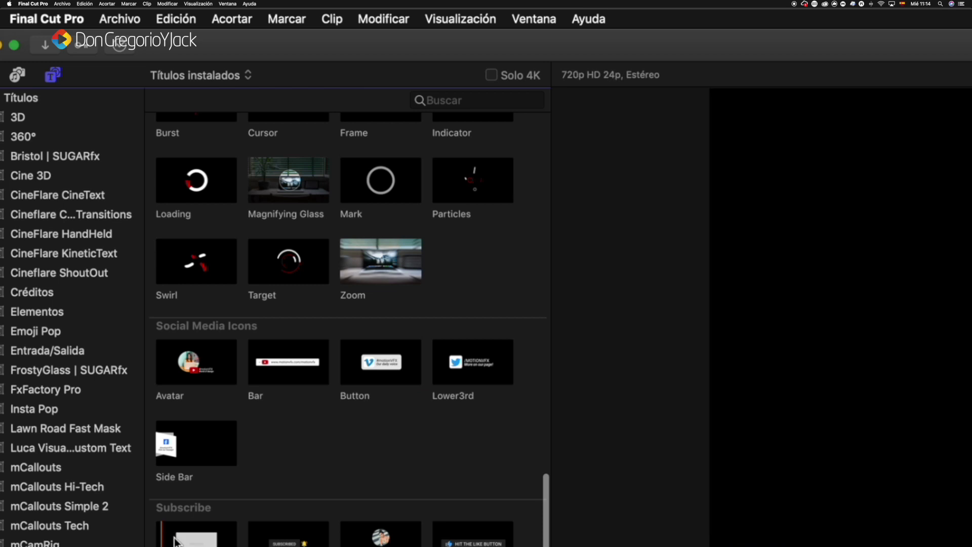
scroll(349, 329, "down", 2)
scroll(349, 329, "down", 1)
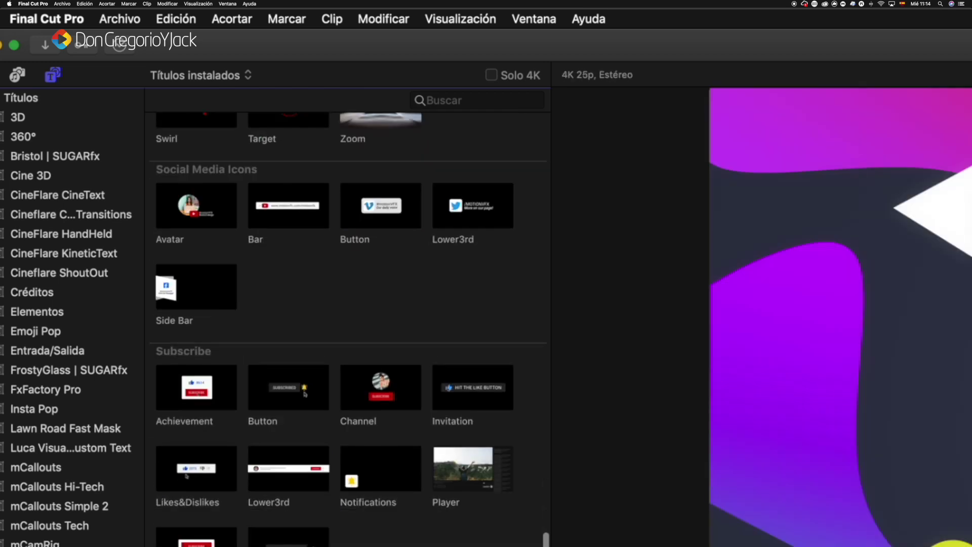
scroll(349, 329, "up", 3)
scroll(349, 329, "up", 3)
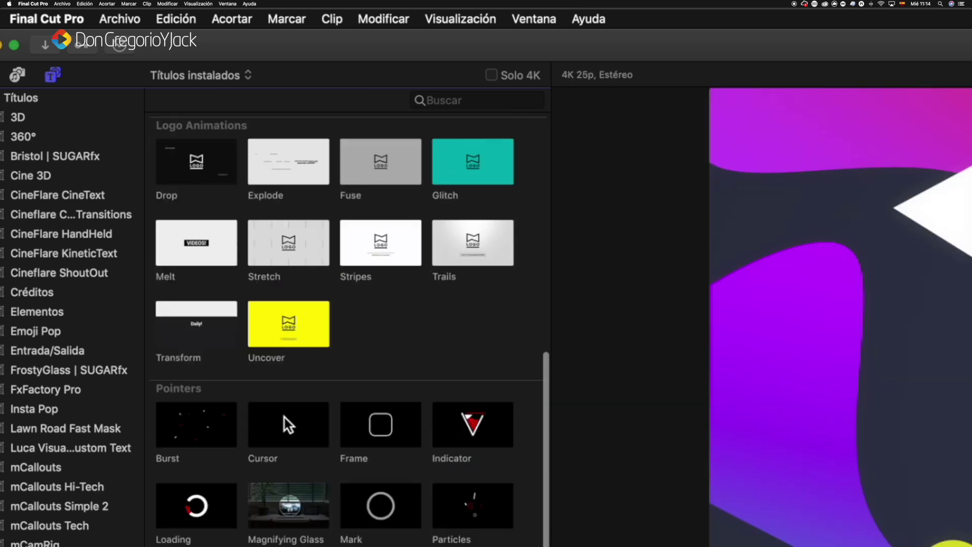
scroll(349, 329, "up", 3)
scroll(349, 329, "up", 1)
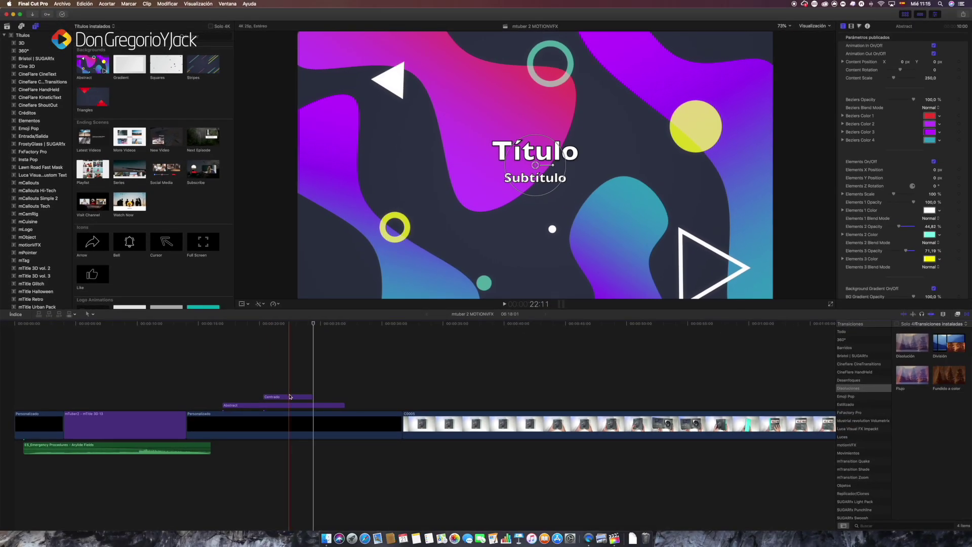
Step: Delete the Centrado title clip from the timeline and select the Abstract clip
left_click(290, 398)
key("Delete")
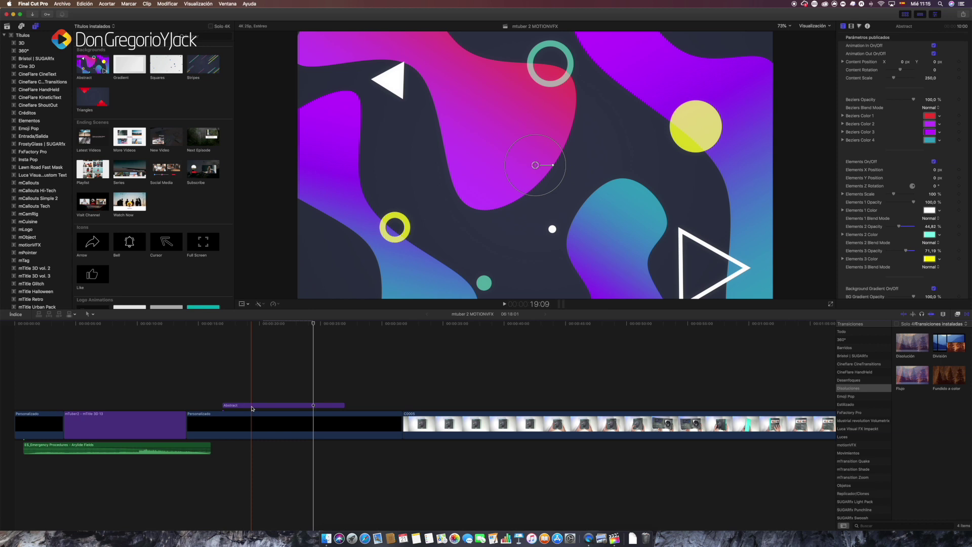
left_click(252, 406)
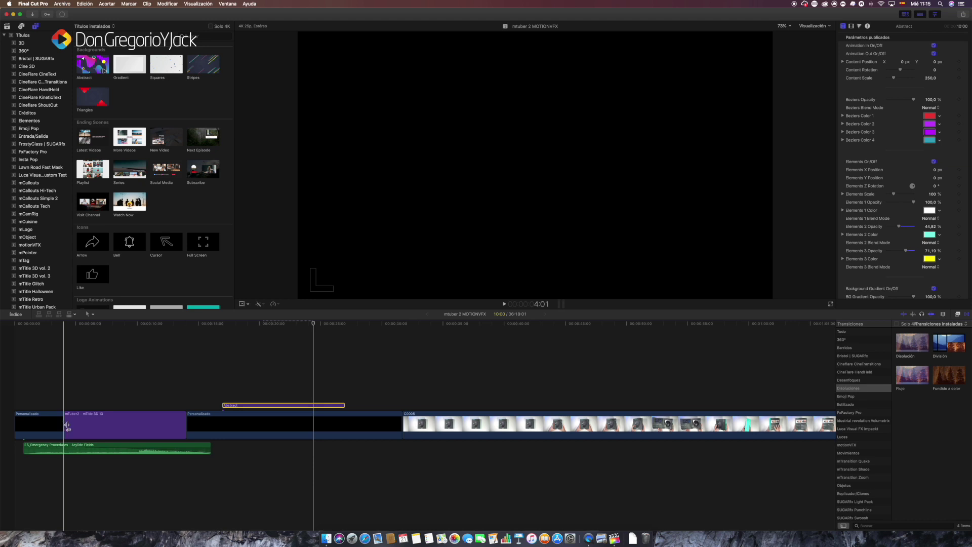
Step: Select the Abstract background clip, nudge it right, and delete it from the timeline
left_click(101, 427)
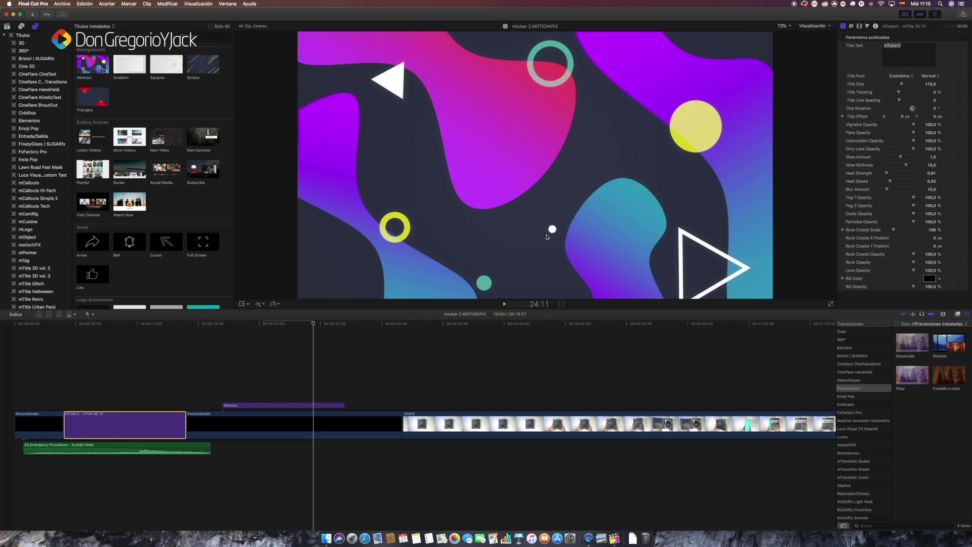
left_click(134, 310)
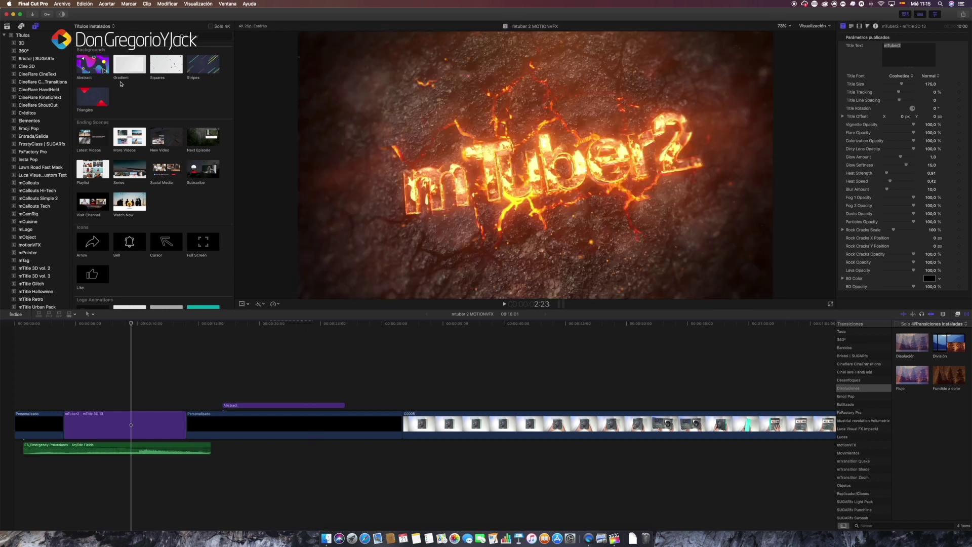
left_click(95, 64)
left_click(240, 405)
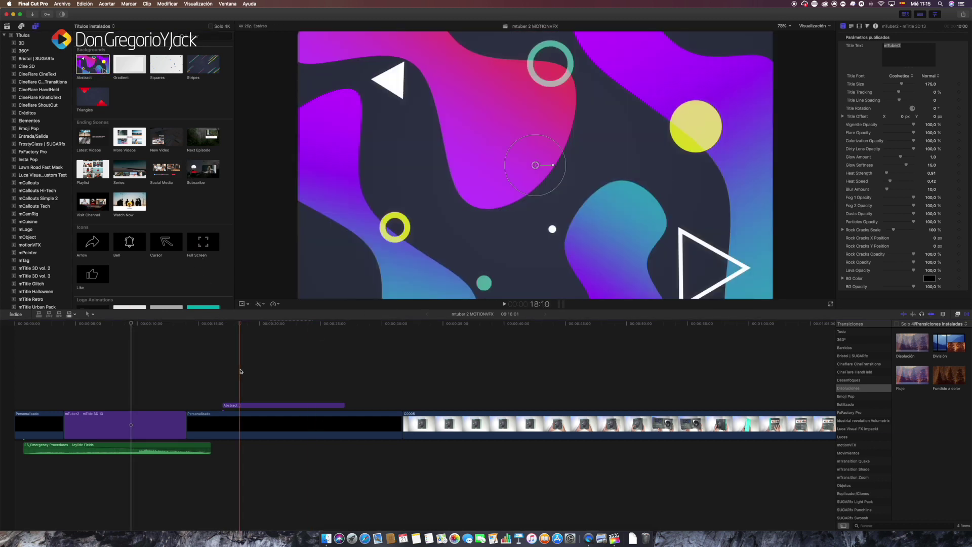
left_click_drag(252, 405, 259, 404)
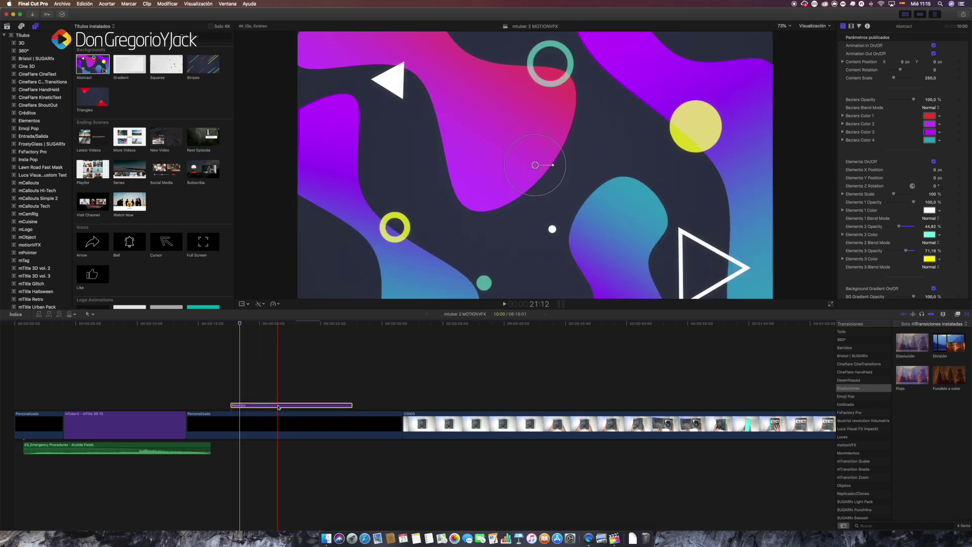
key("Delete")
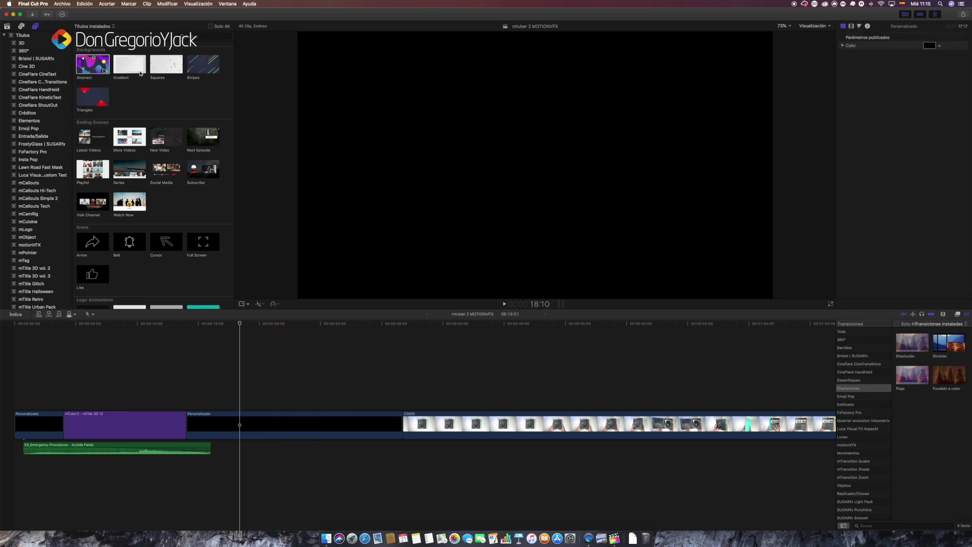
Step: Drop the Abstract background into the timeline gap, then scrub and play its animation
mouse_move(100, 64)
left_mouse_down()
mouse_move(255, 291)
mouse_move(204, 390)
mouse_move(209, 401)
left_mouse_up()
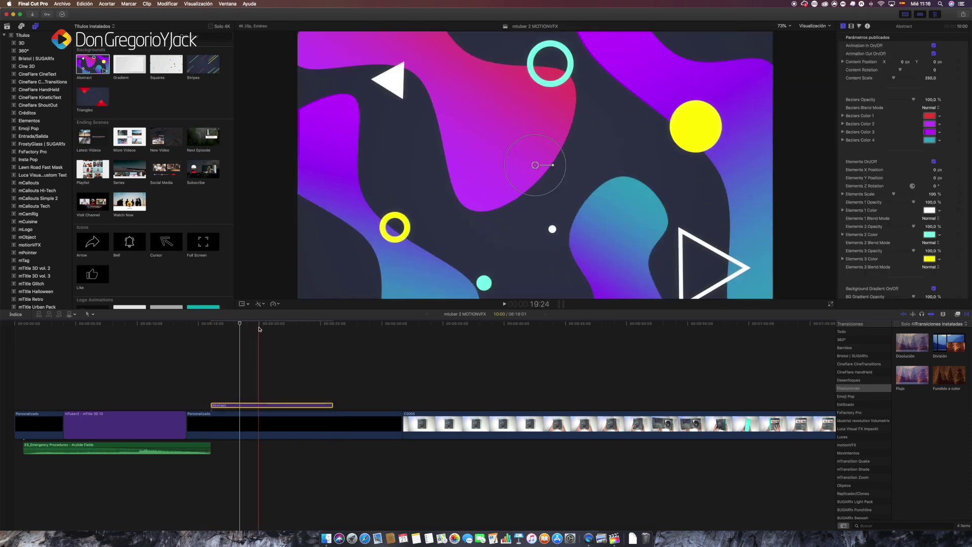
left_click(259, 329)
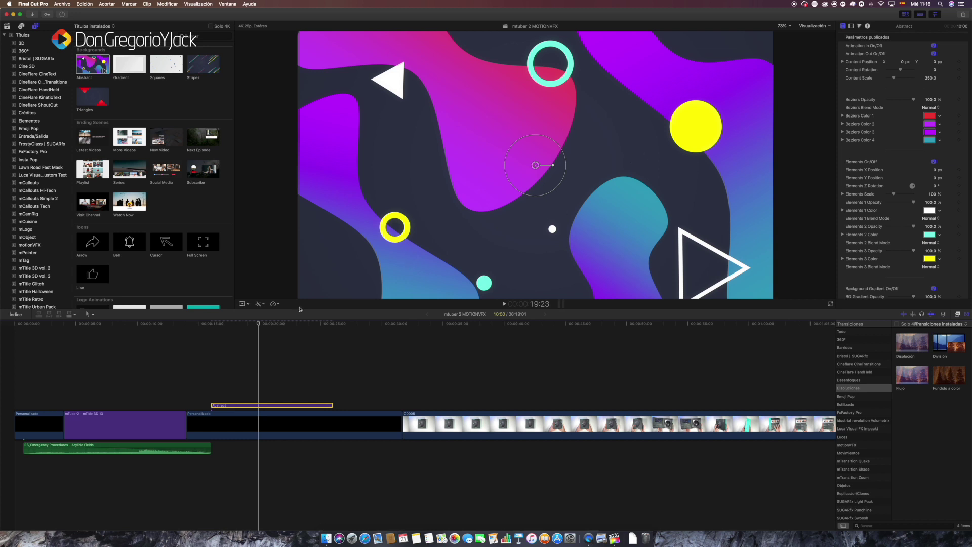
left_click_drag(277, 324, 237, 325)
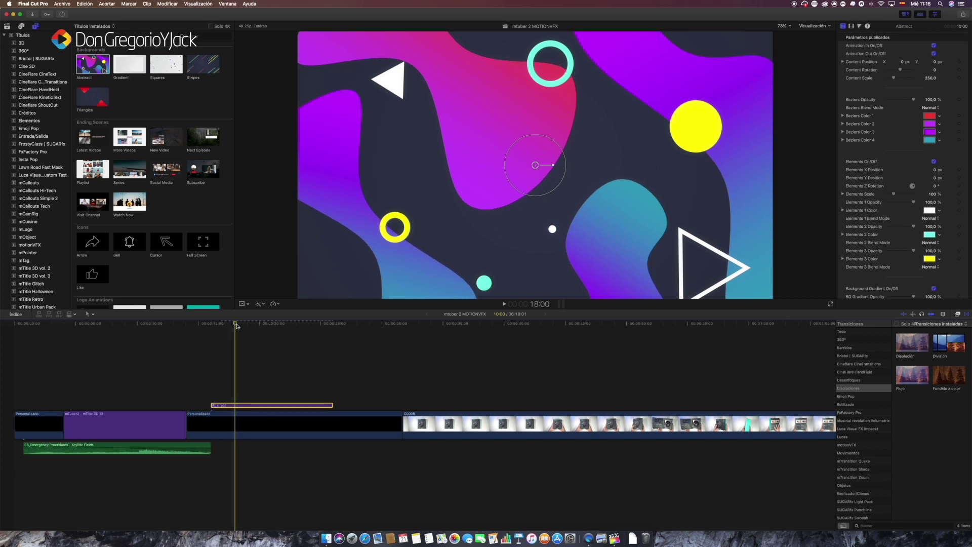
key("space")
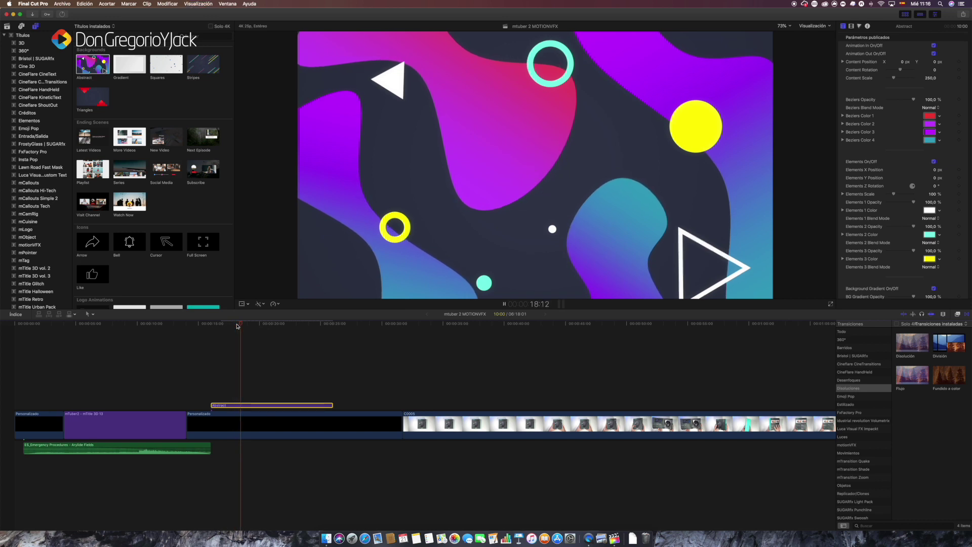
key("space")
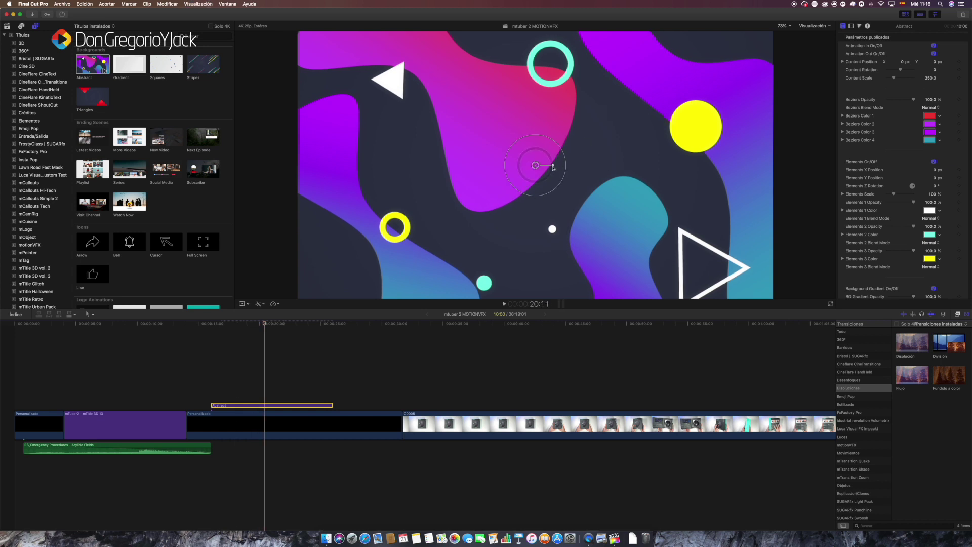
Step: Rotate and move the background content in the viewer, then reset it
left_click_drag(553, 167, 537, 125)
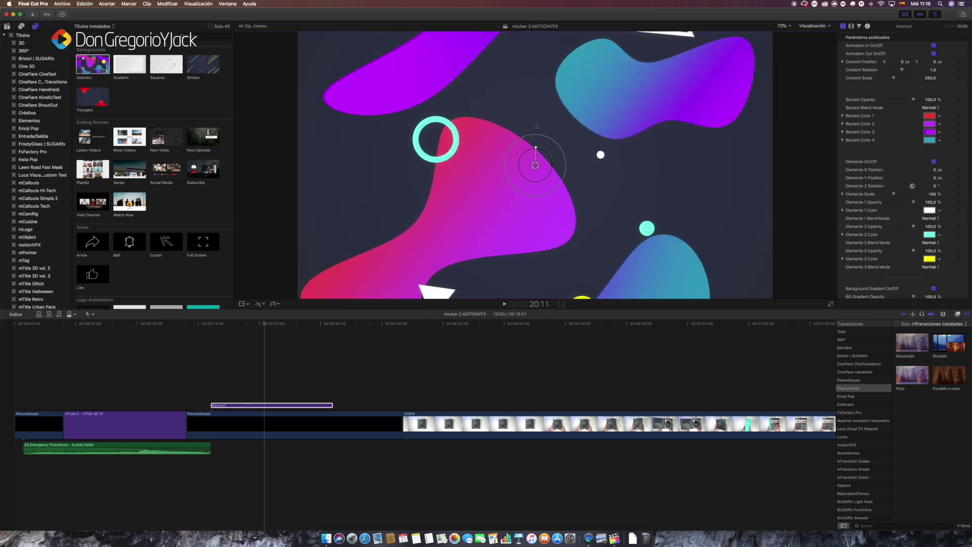
mouse_move(535, 165)
left_mouse_down()
mouse_move(354, 77)
mouse_move(740, 163)
left_mouse_up()
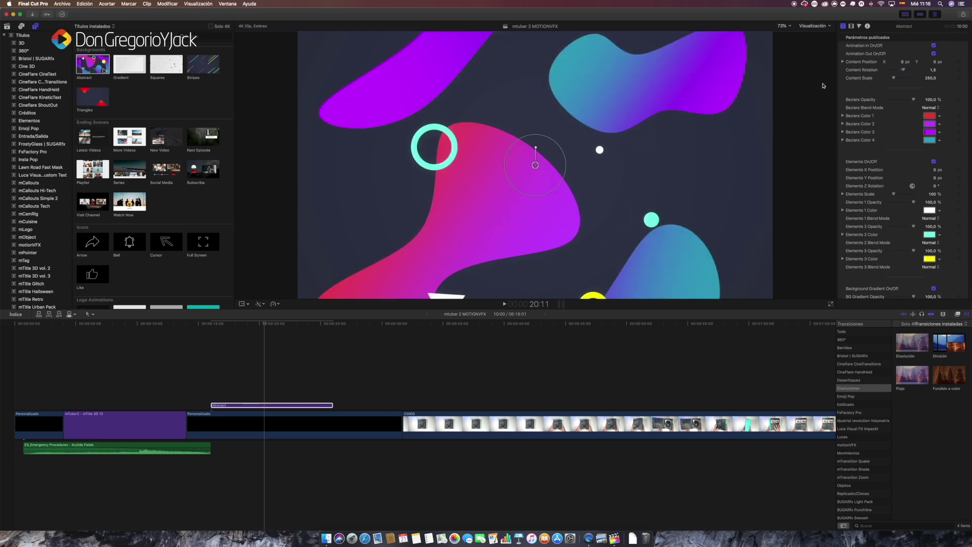
left_click(959, 62)
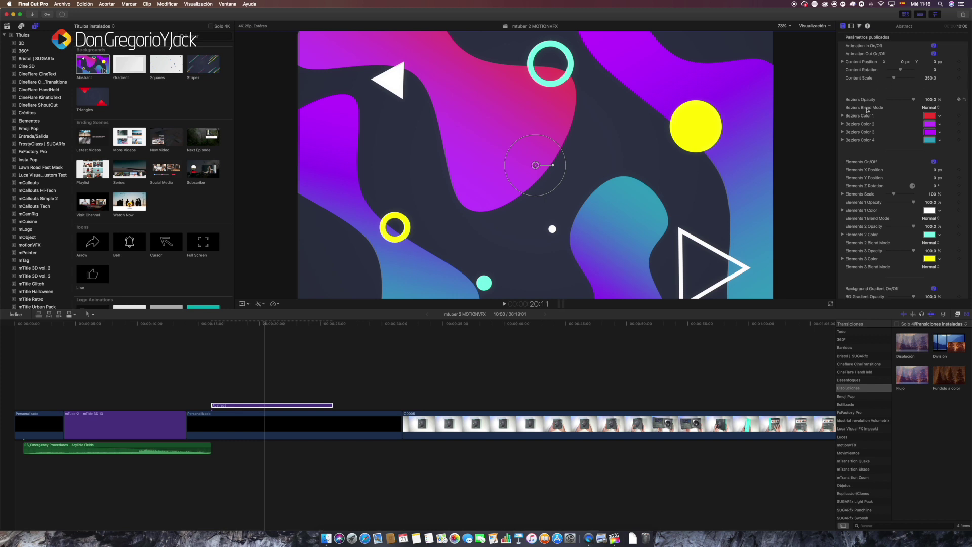
Step: Set the Abstract clip's Content Position to about 0.17 px X and -0.56 px Y
left_click(295, 405)
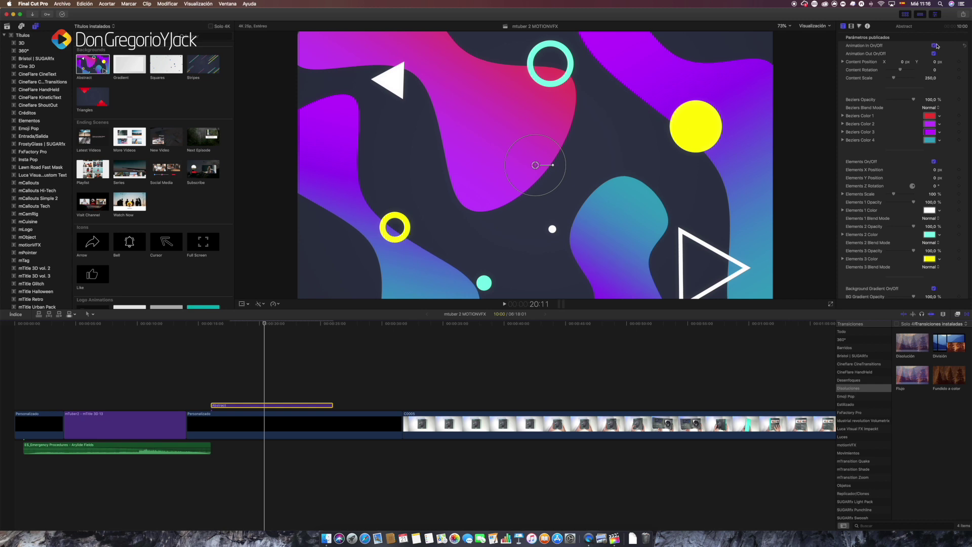
left_click_drag(903, 63, 903, 64)
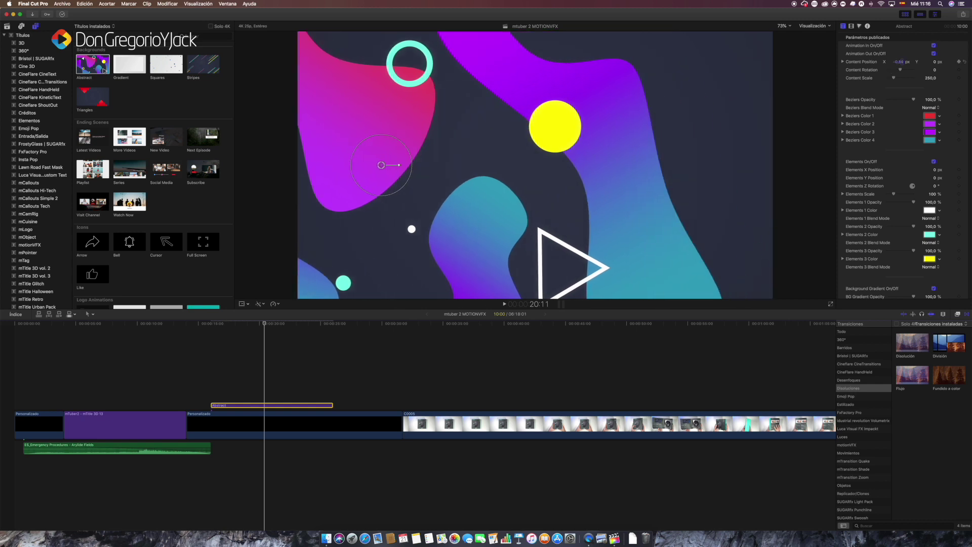
left_click(935, 62)
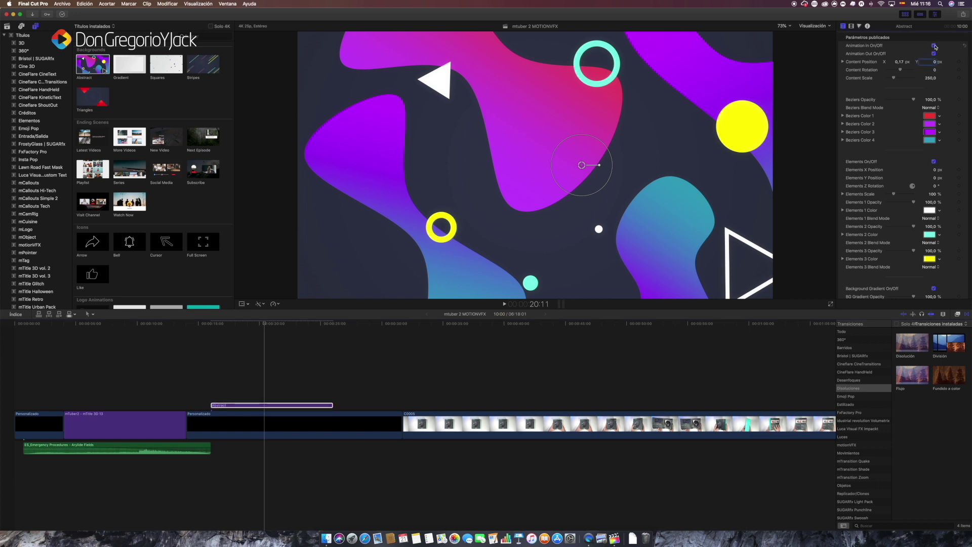
left_click_drag(936, 65, 916, 84)
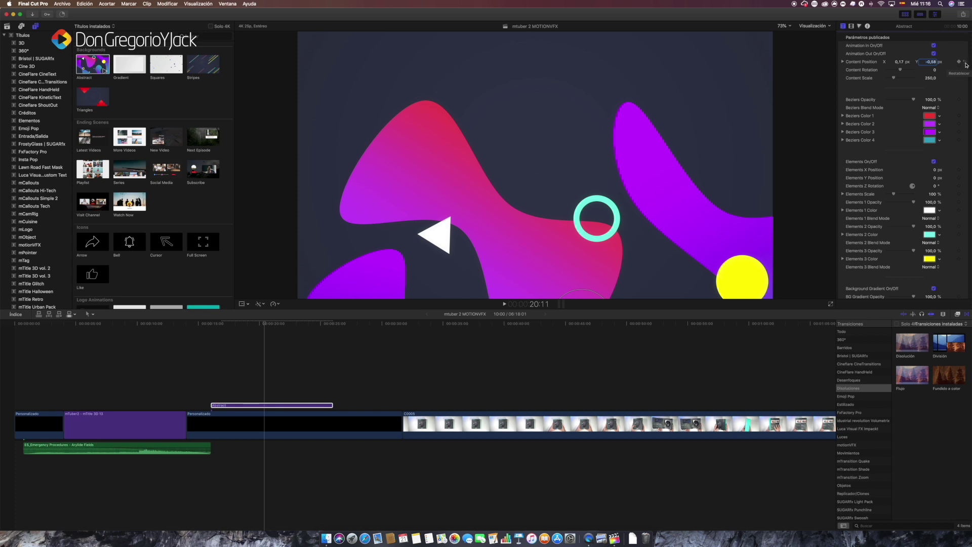
Step: Reset Content Position, try Content Scale 300 and 400, then 150, and toggle Elements
left_click(965, 62)
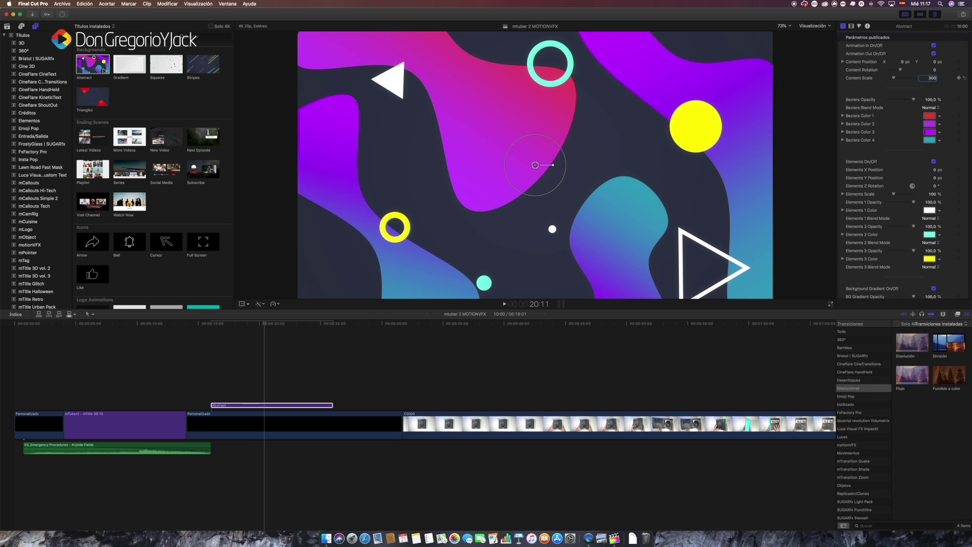
key("Return")
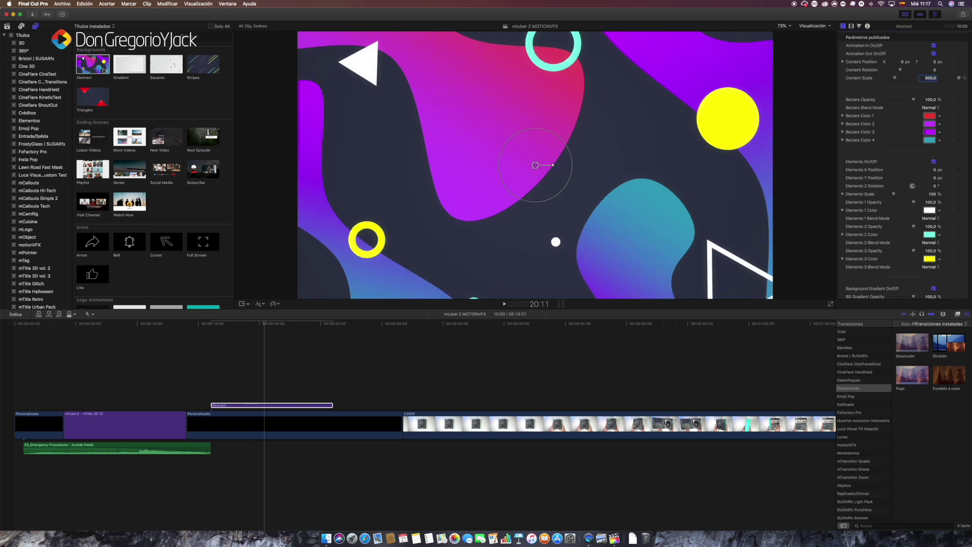
type("150")
key("Return")
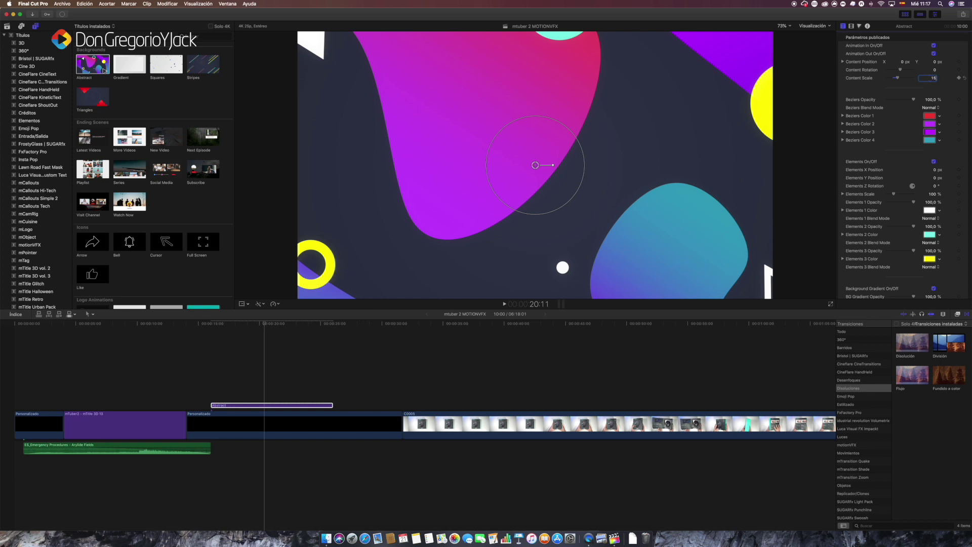
key("Return")
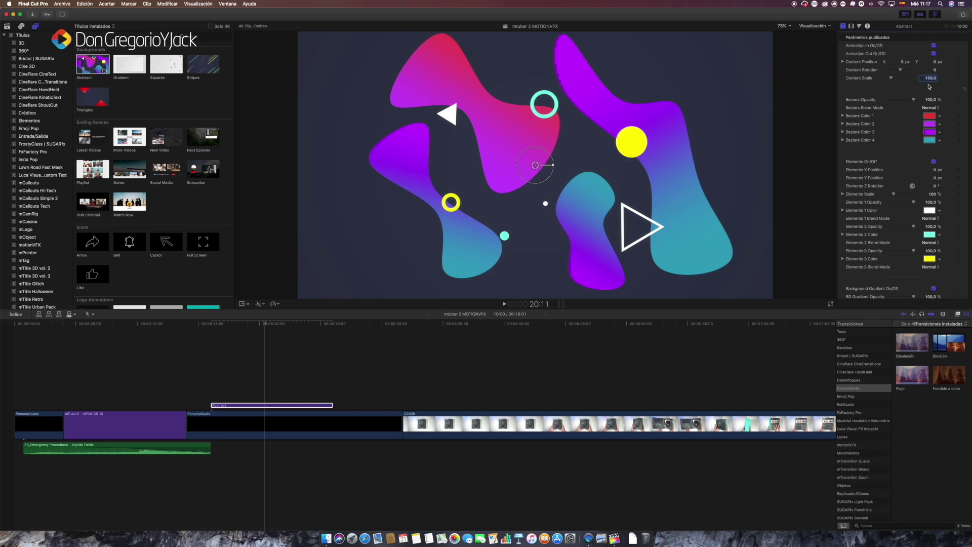
left_click(934, 162)
left_click(934, 162)
Step: Set BG Gradient Color 2 to teal and Color 1 to magenta
scroll(916, 219, "down", 3)
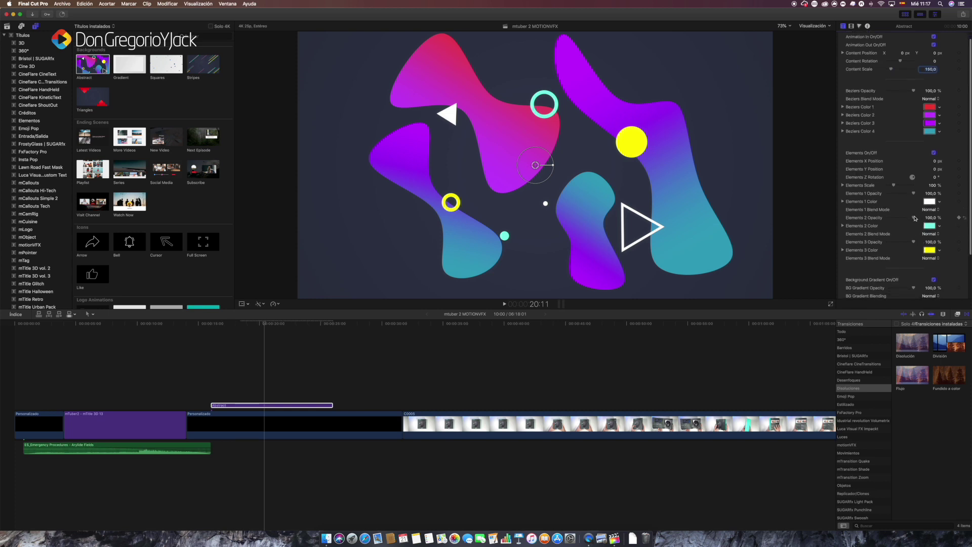
scroll(916, 219, "down", 2)
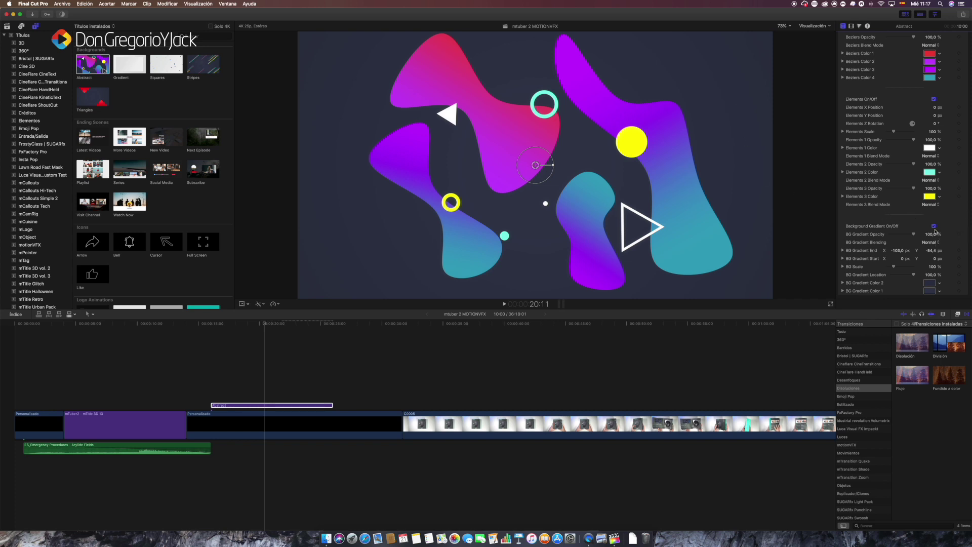
left_click(934, 226)
left_click(934, 226)
left_click(940, 284)
left_click_drag(927, 311, 929, 323)
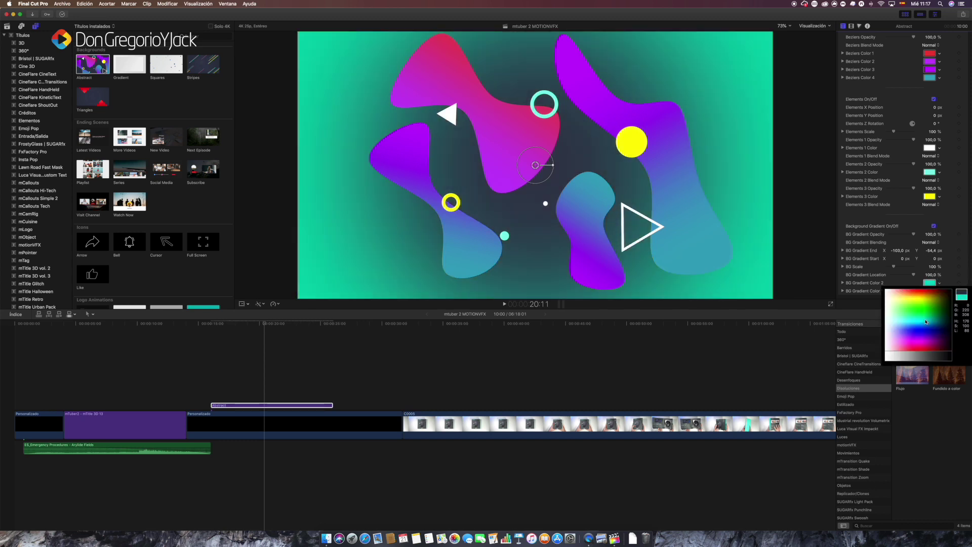
left_click(950, 285)
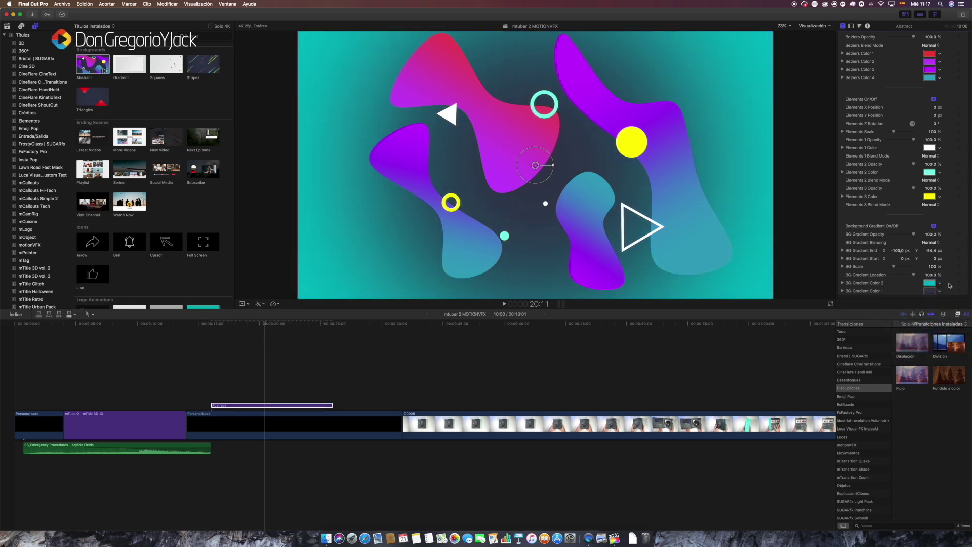
left_click(941, 292)
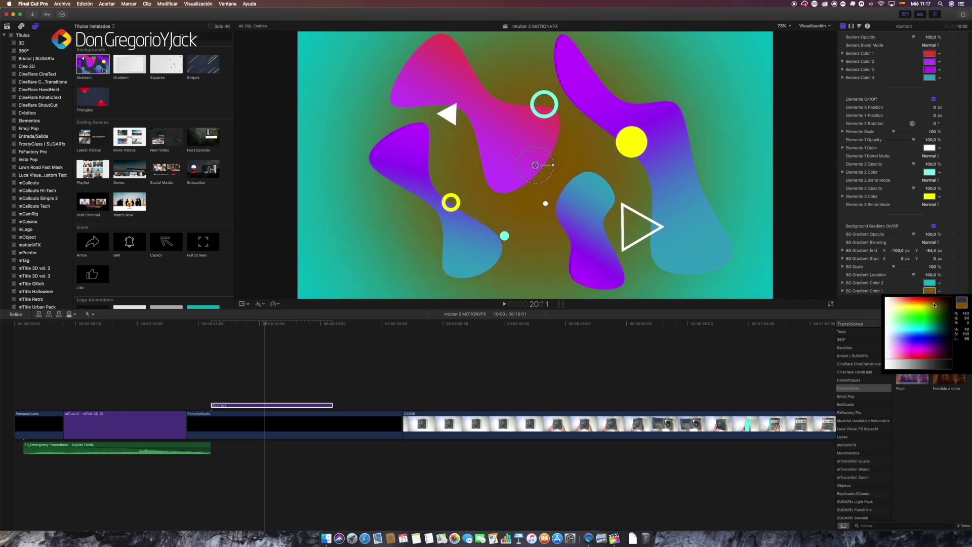
left_click(933, 357)
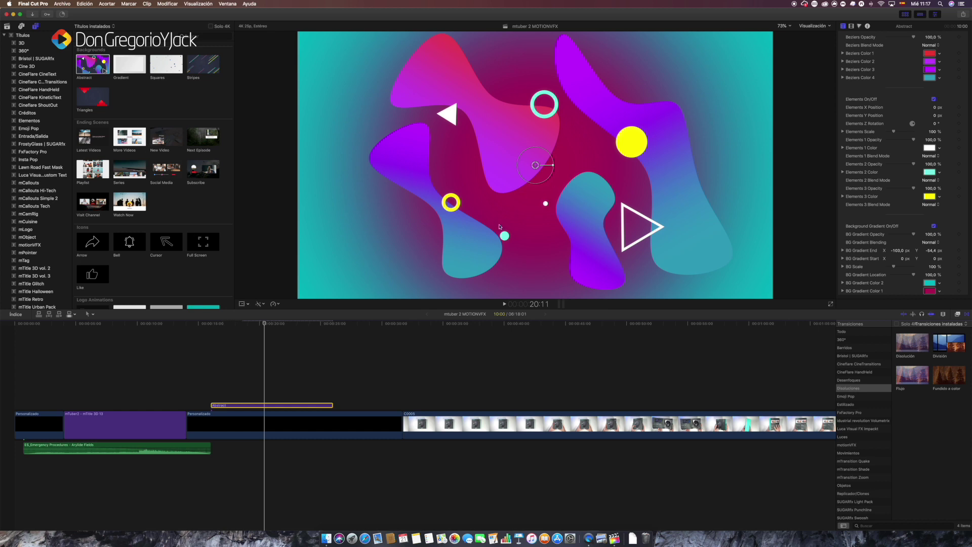
Step: Add the Fluid Title above the Abstract background and preview its animation
scroll(153, 196, "down", 5)
scroll(153, 196, "down", 5)
scroll(153, 196, "down", 5)
scroll(153, 196, "down", 5)
scroll(153, 196, "down", 2)
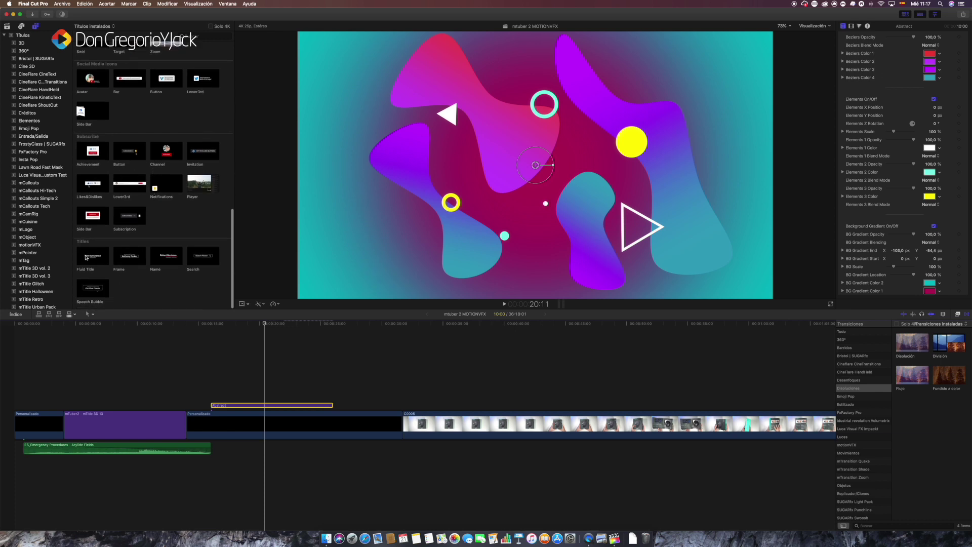
mouse_move(86, 257)
left_mouse_down()
mouse_move(213, 357)
mouse_move(266, 377)
left_mouse_up()
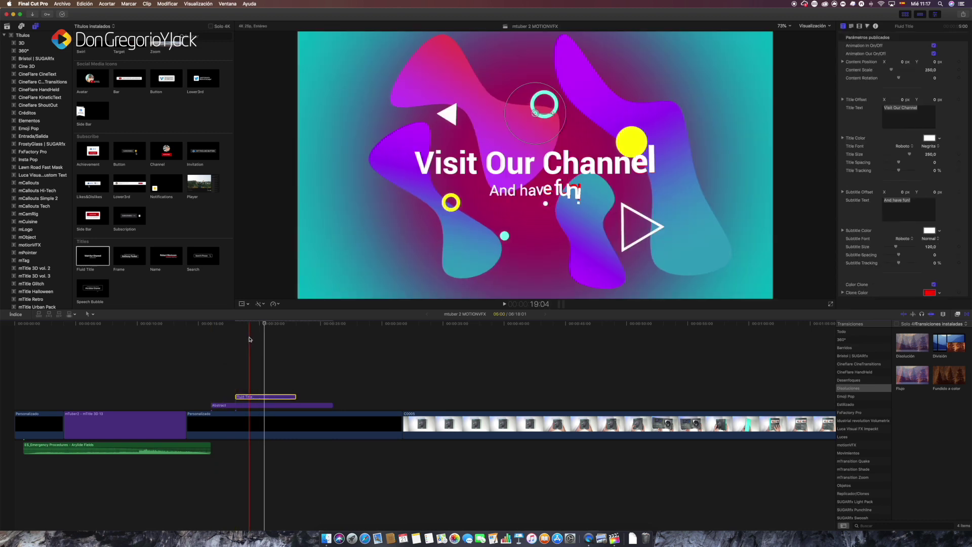
key("space")
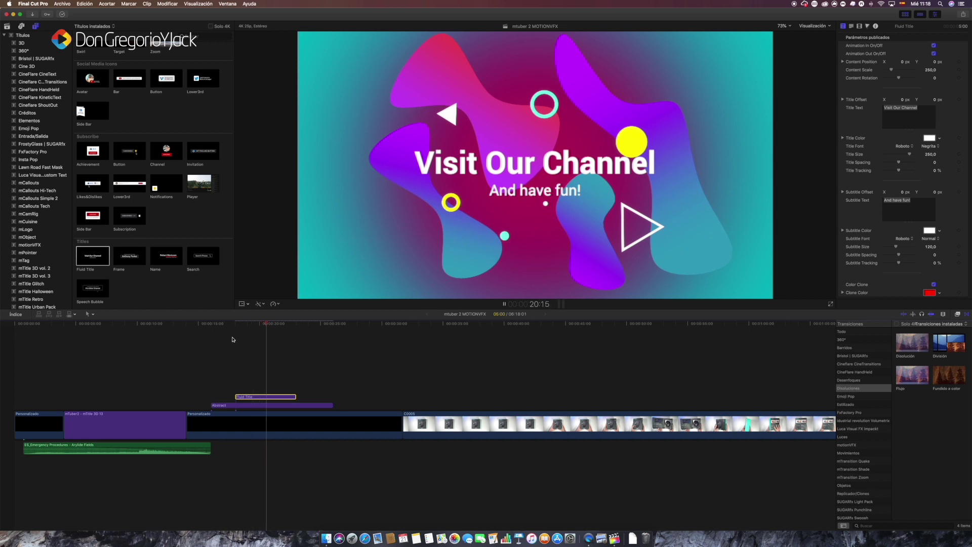
key("space")
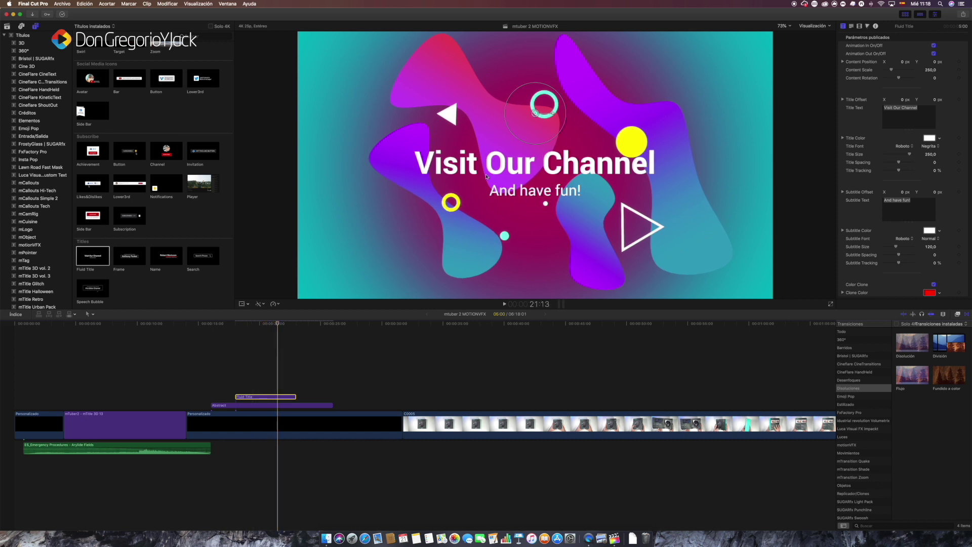
Step: Set the title text to the channel name and the subtitle to 'Hola que tal'
left_click(514, 167)
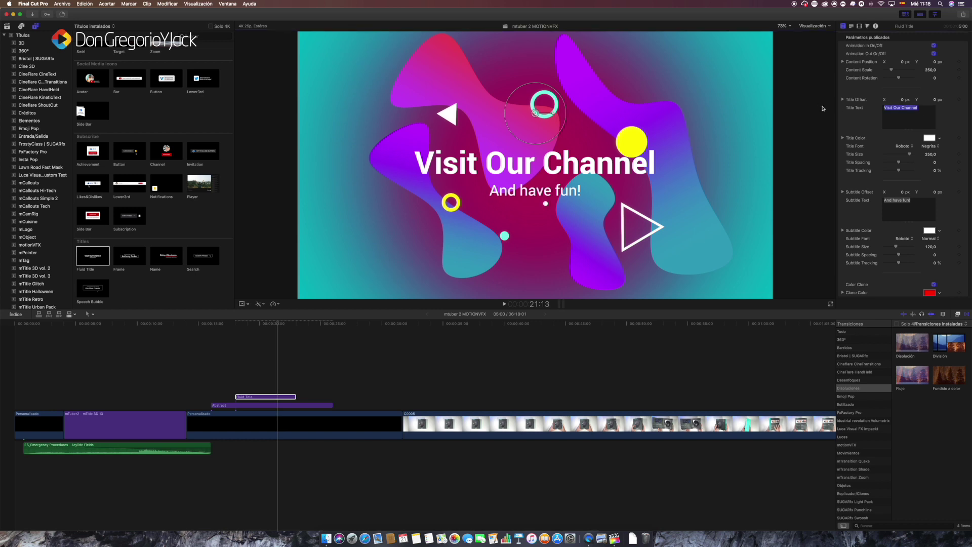
type("dongregorioyjack")
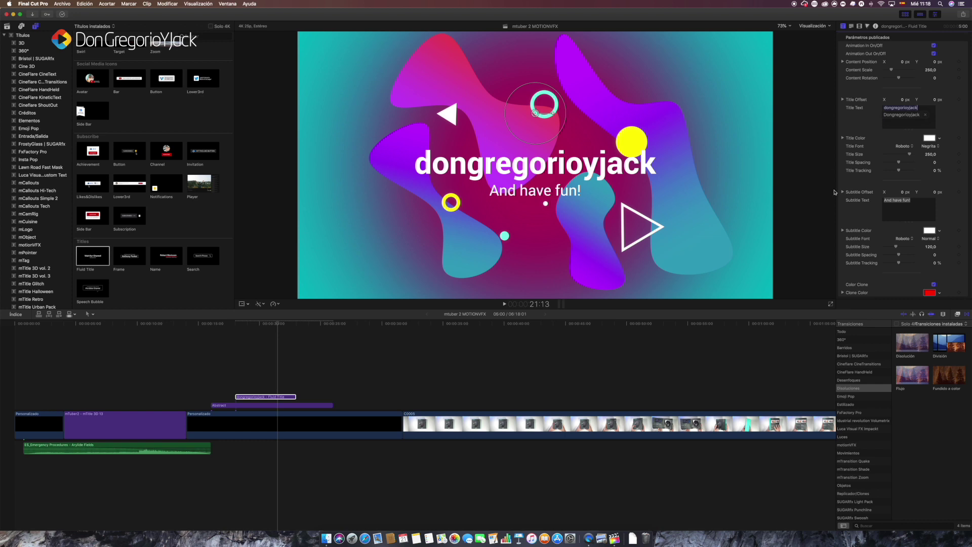
key("Tab")
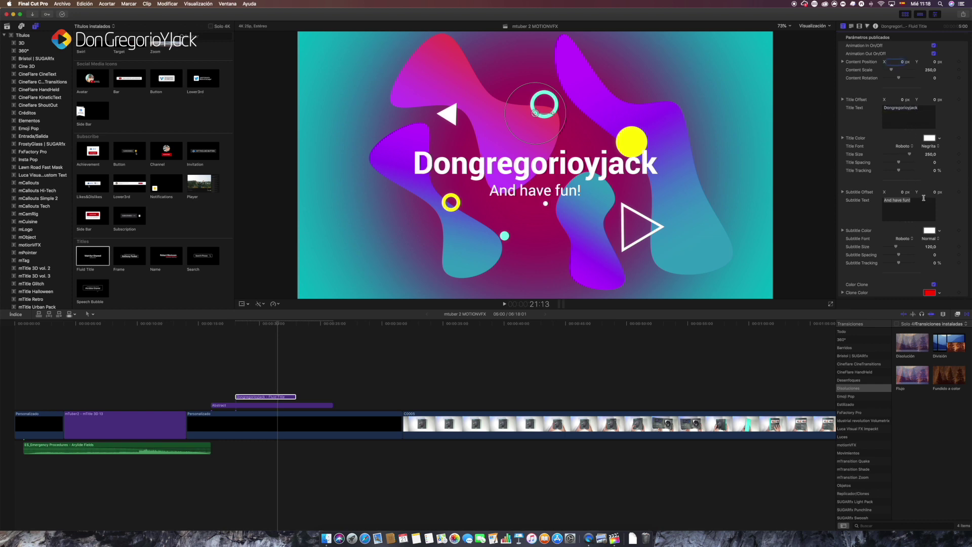
type("h que tal")
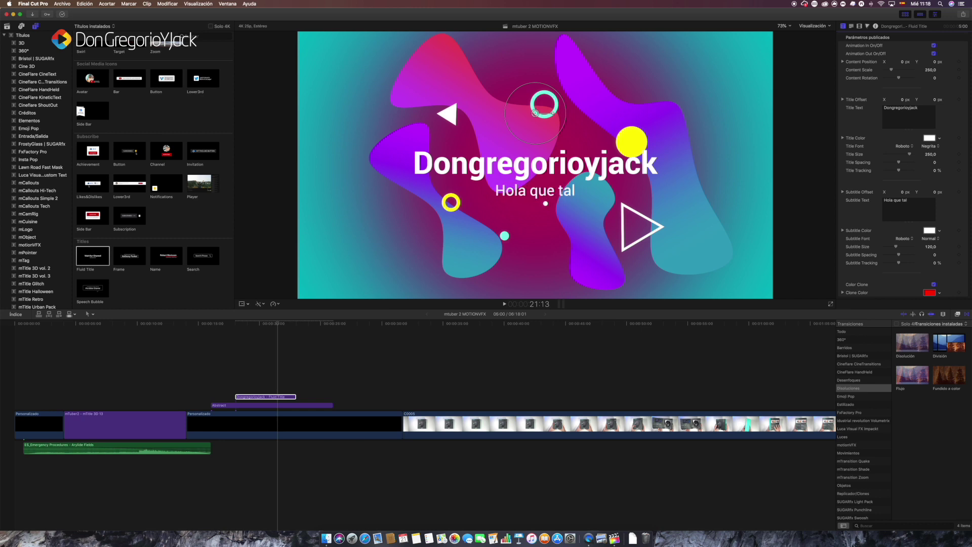
Step: Play back the edited title from earlier in the timeline, then select the Abstract background clip
left_click(197, 346)
key("space")
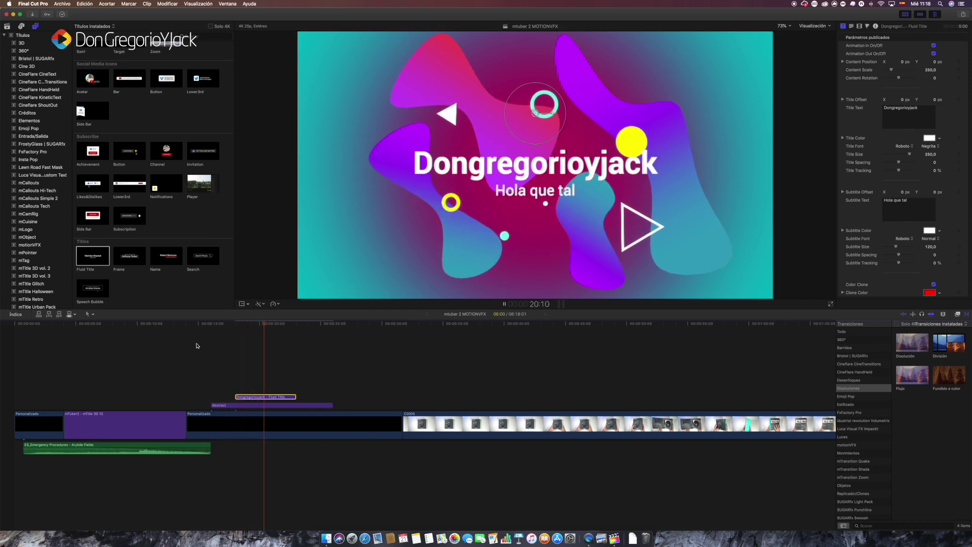
key("space")
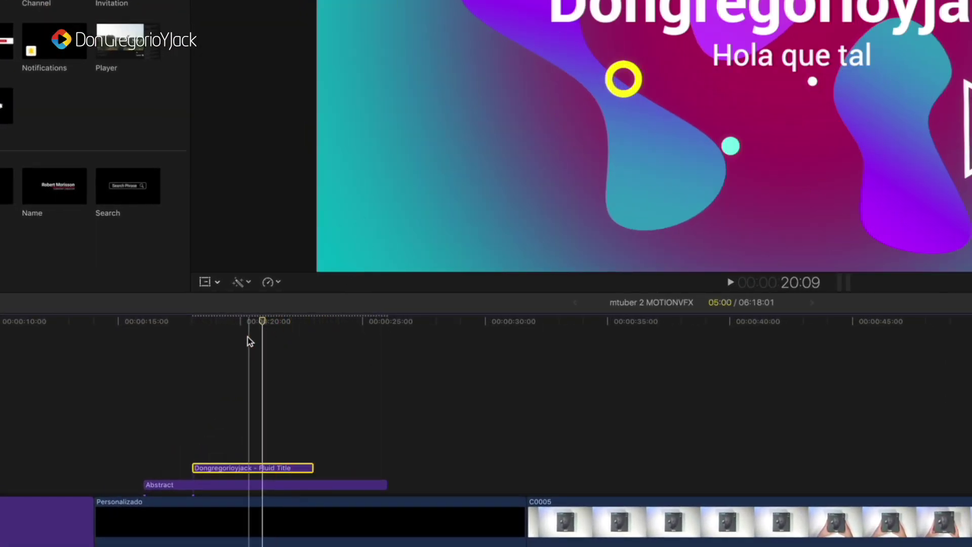
key("space")
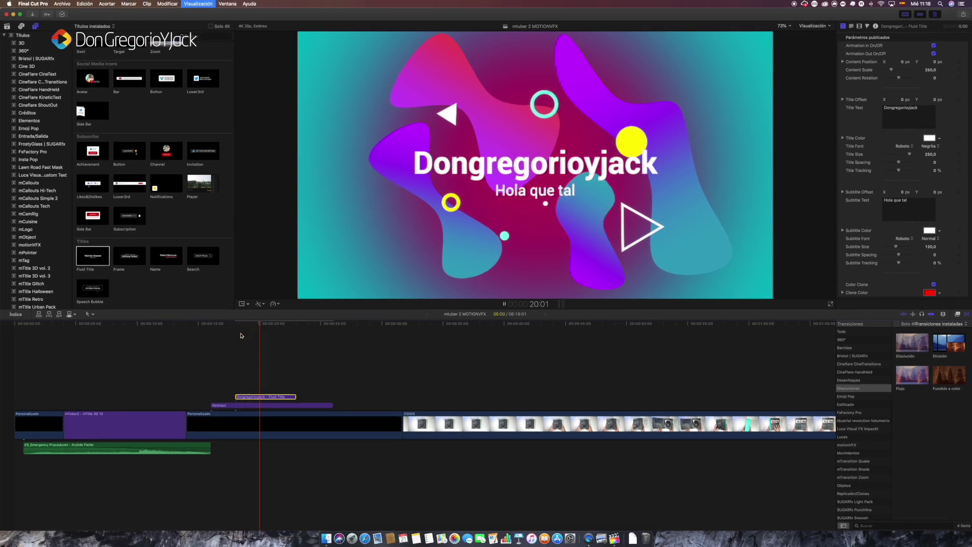
key("space")
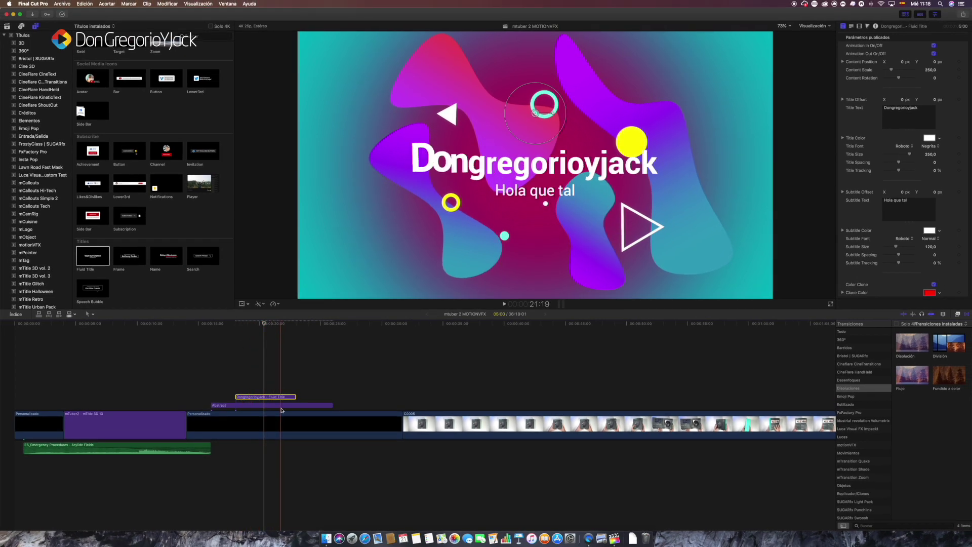
left_click(282, 406)
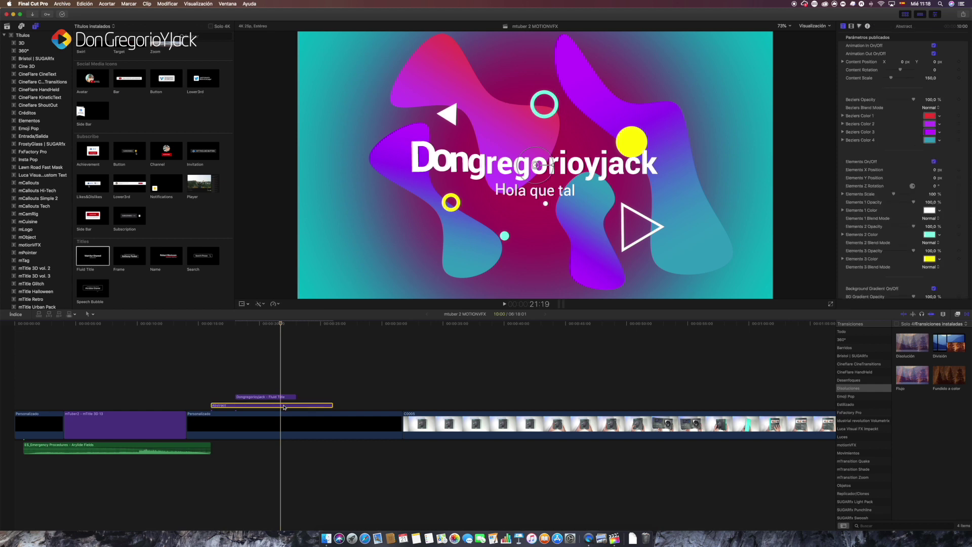
Step: Delete the Abstract background clip and play the Fluid Title over black
key("Delete")
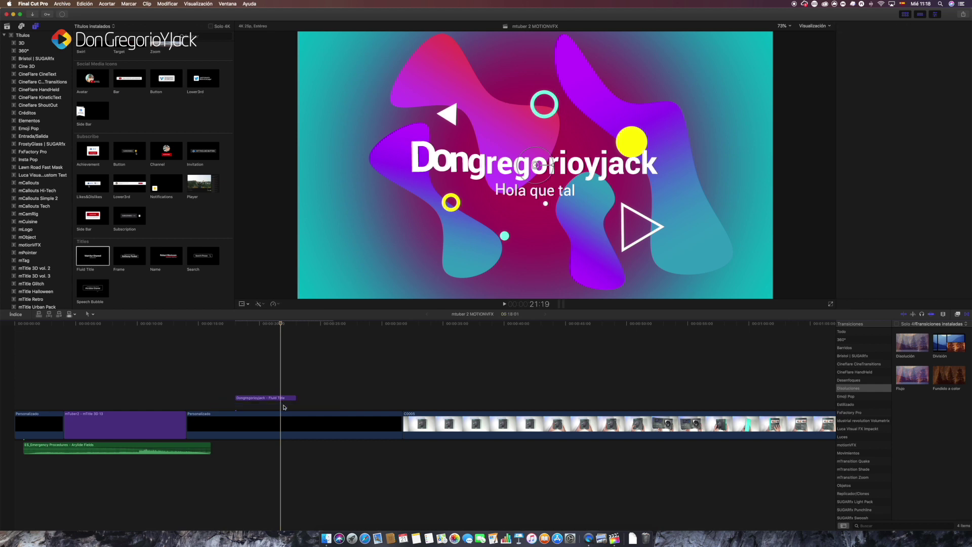
key("space")
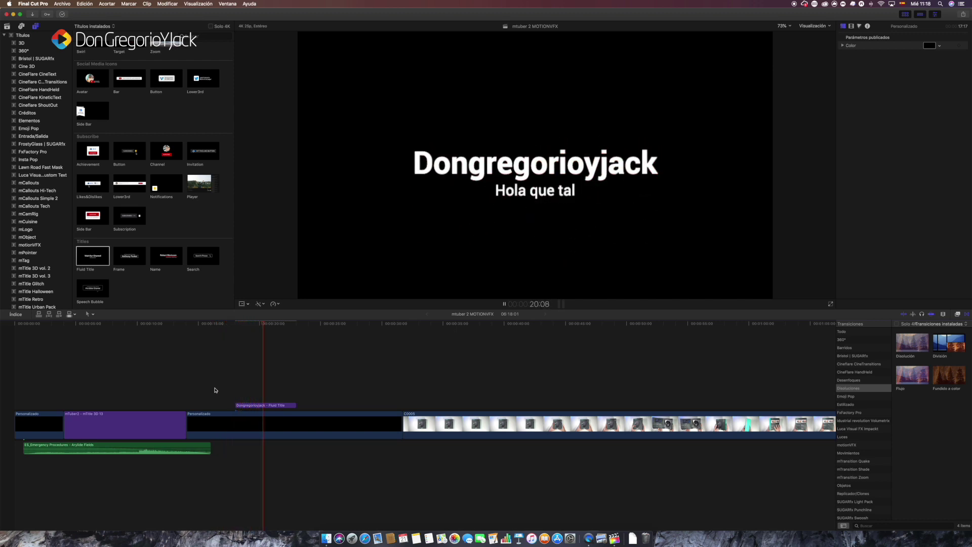
key("space")
left_click(276, 408)
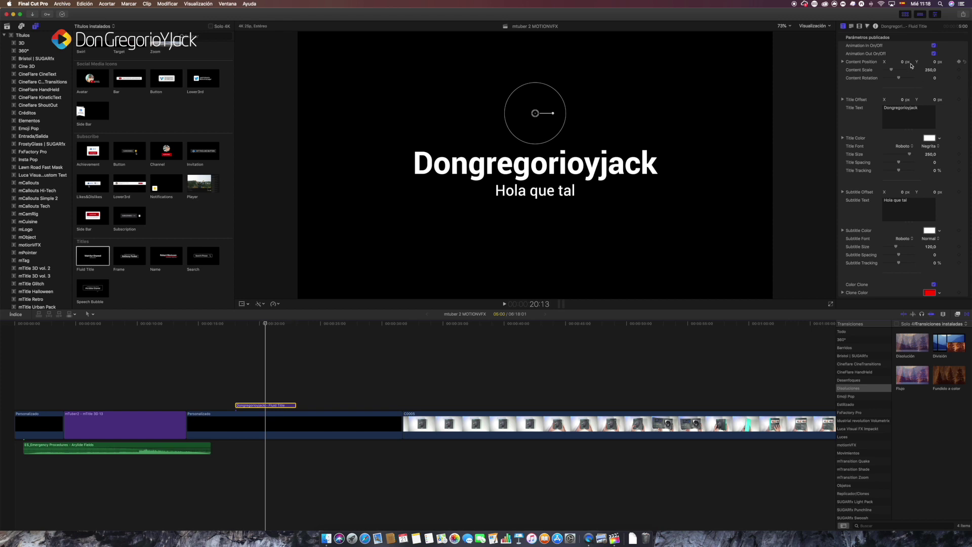
Step: Rotate the Fluid Title upside down, color the main title Magenta, and shift the subtitle about 10 px left
left_click_drag(898, 79, 894, 82)
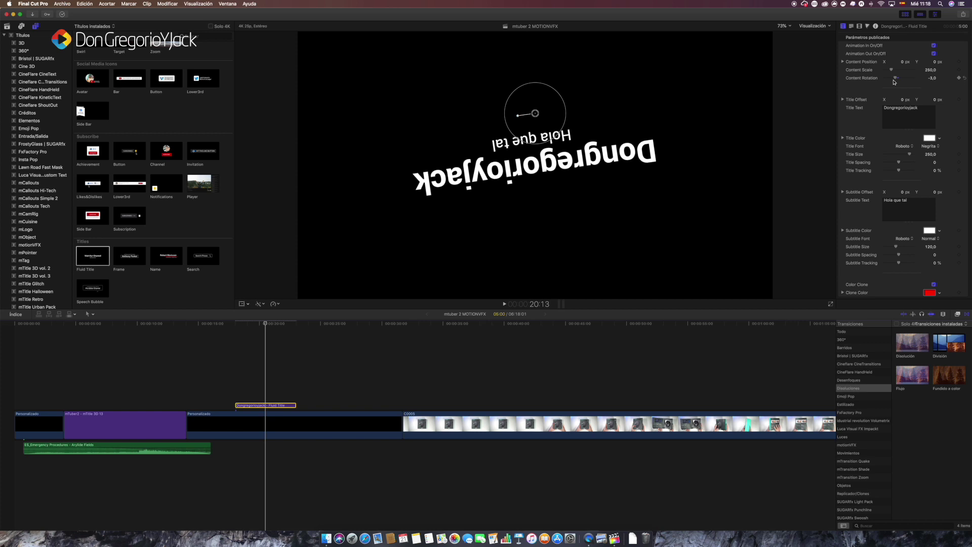
left_click(933, 139)
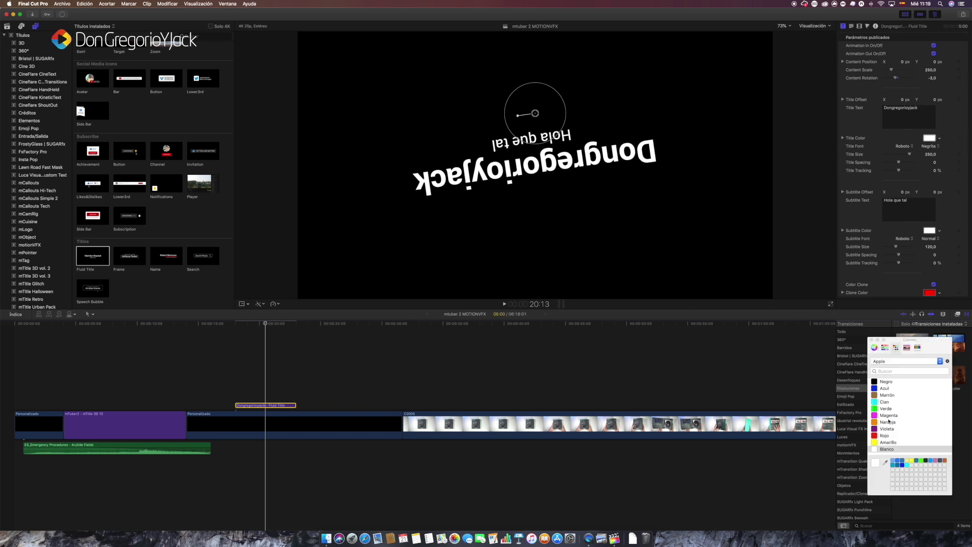
left_click(875, 415)
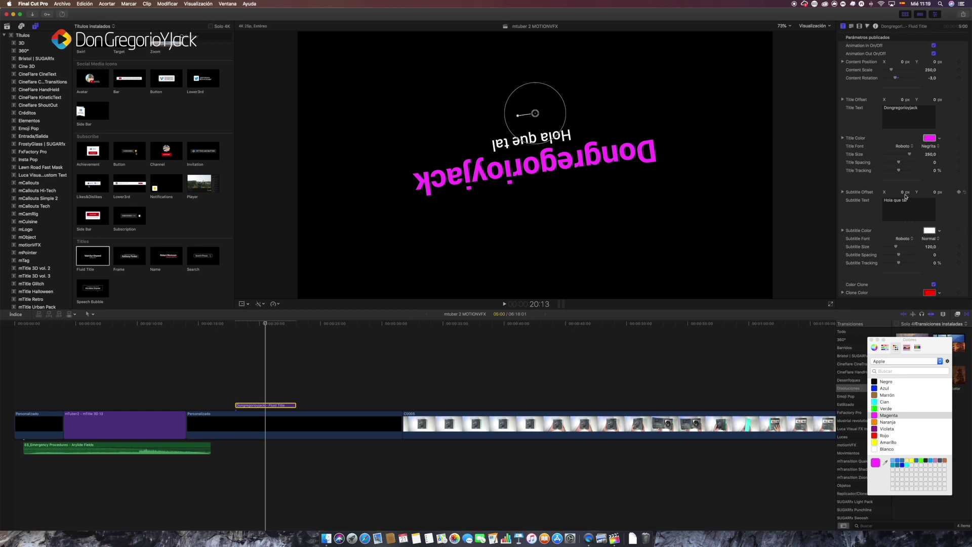
left_click_drag(903, 193, 897, 193)
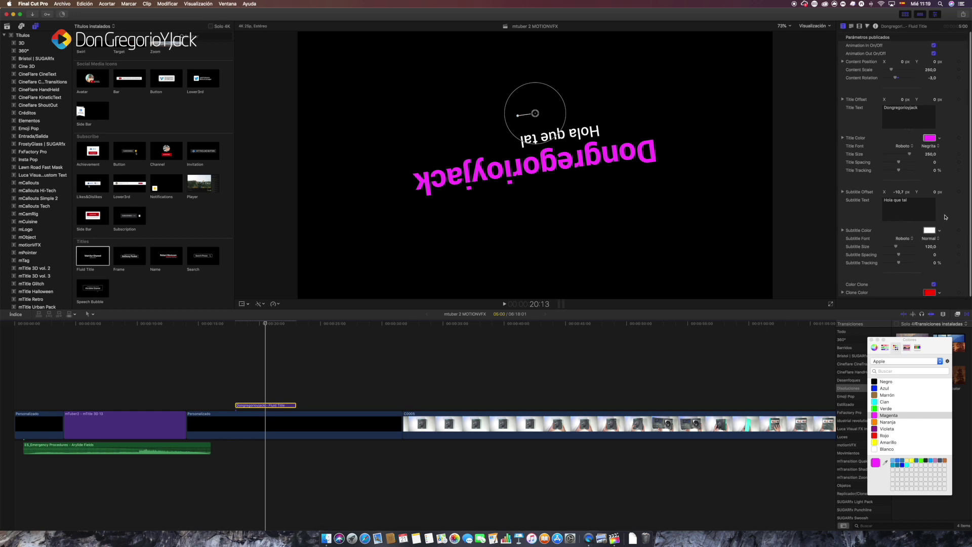
scroll(920, 232, "down", 1)
scroll(906, 250, "up", 1)
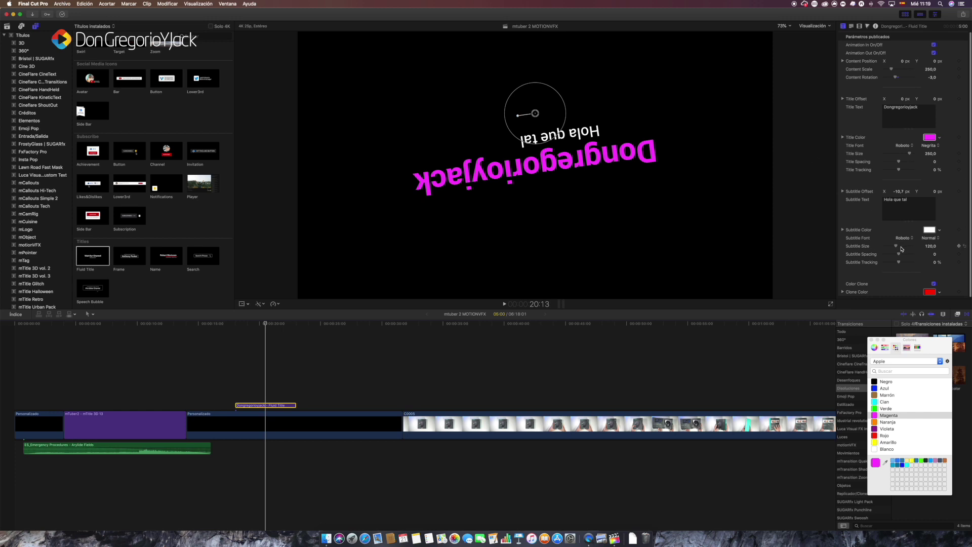
Step: Play back the rotated magenta title from earlier in the timeline
key("space")
left_click(199, 368)
left_click(236, 344)
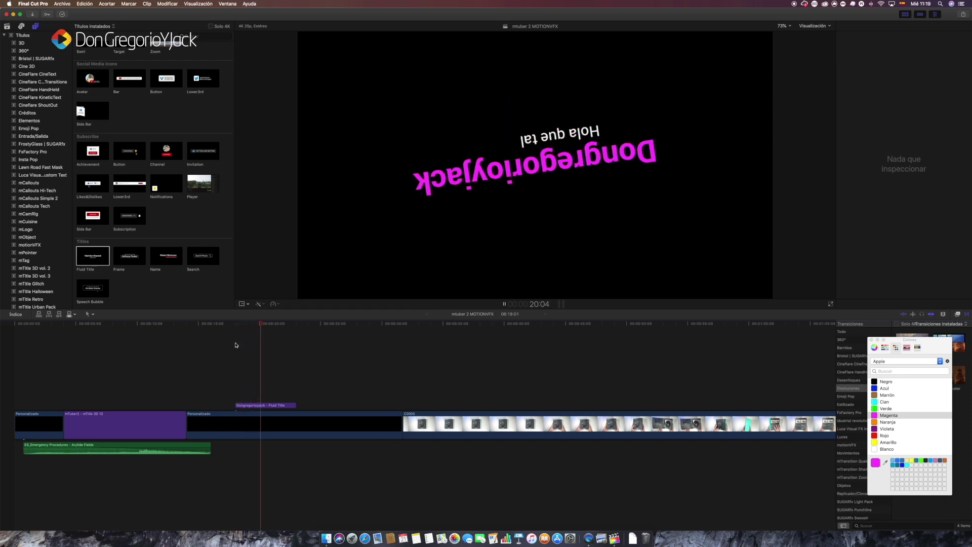
key("space")
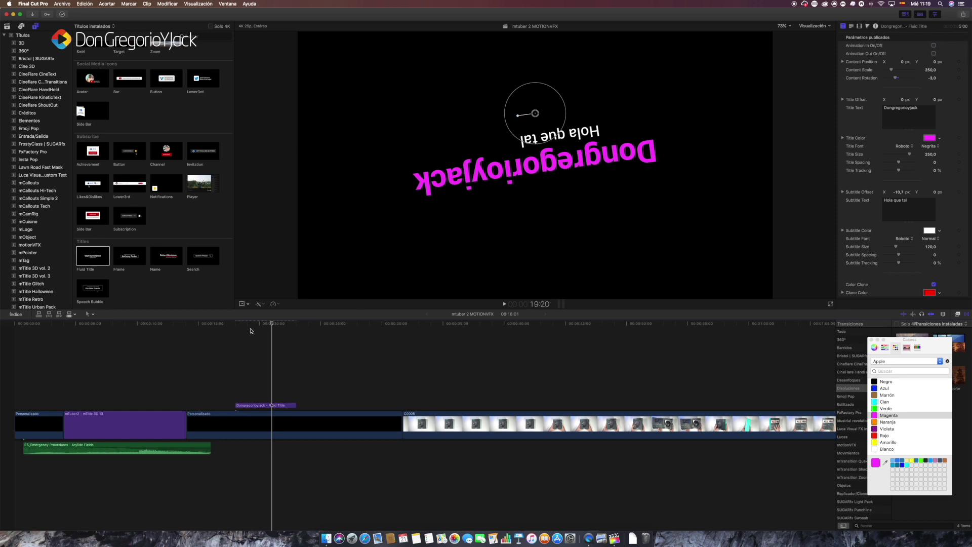
key("space")
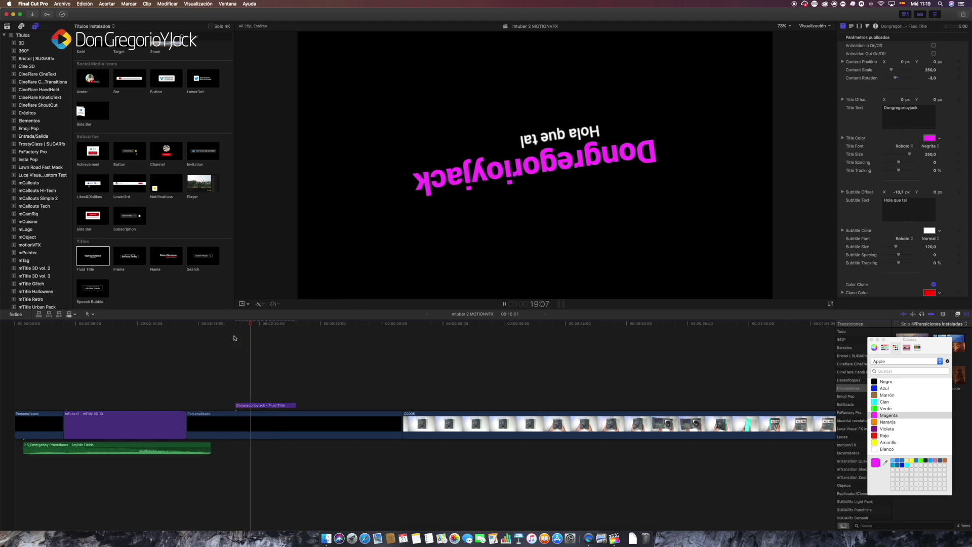
key("space")
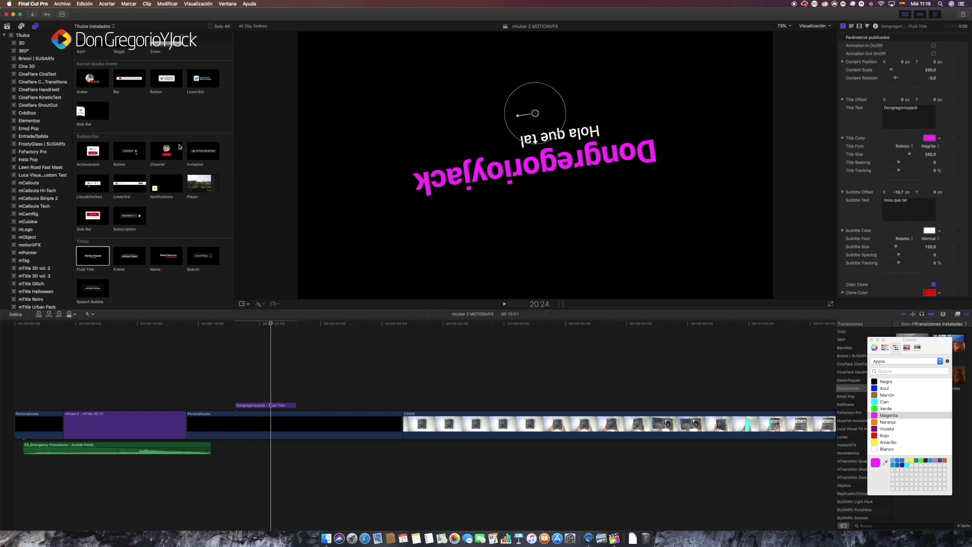
scroll(179, 147, "up", 3)
scroll(179, 146, "up", 3)
scroll(180, 146, "up", 3)
Step: Add the Squares background title over the clip and preview it
scroll(180, 147, "up", 3)
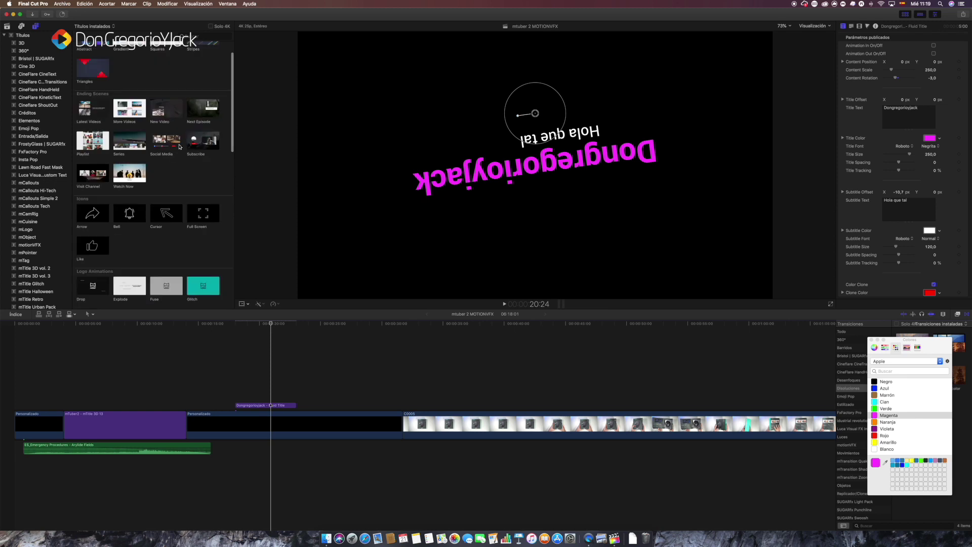
scroll(179, 147, "up", 2)
left_click_drag(127, 69, 315, 406)
key("space")
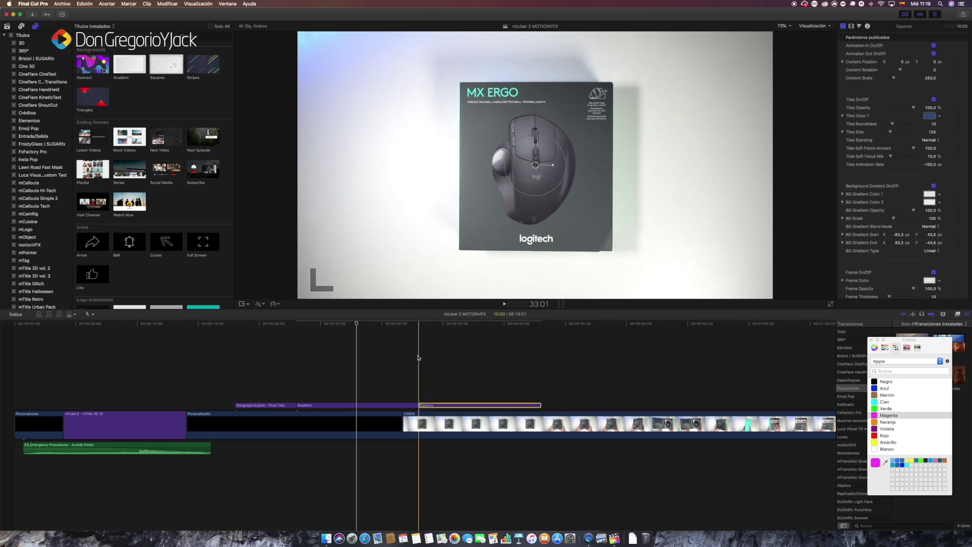
key("space")
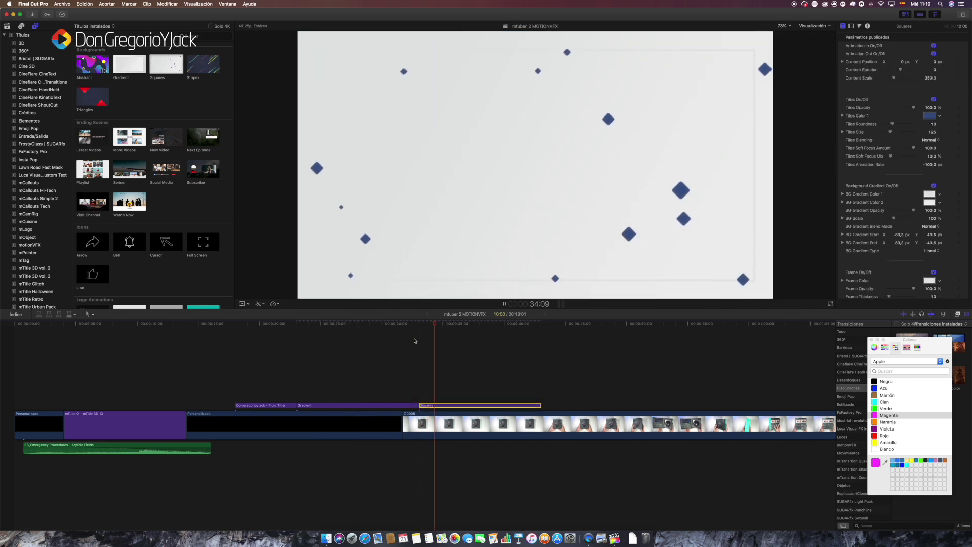
key("space")
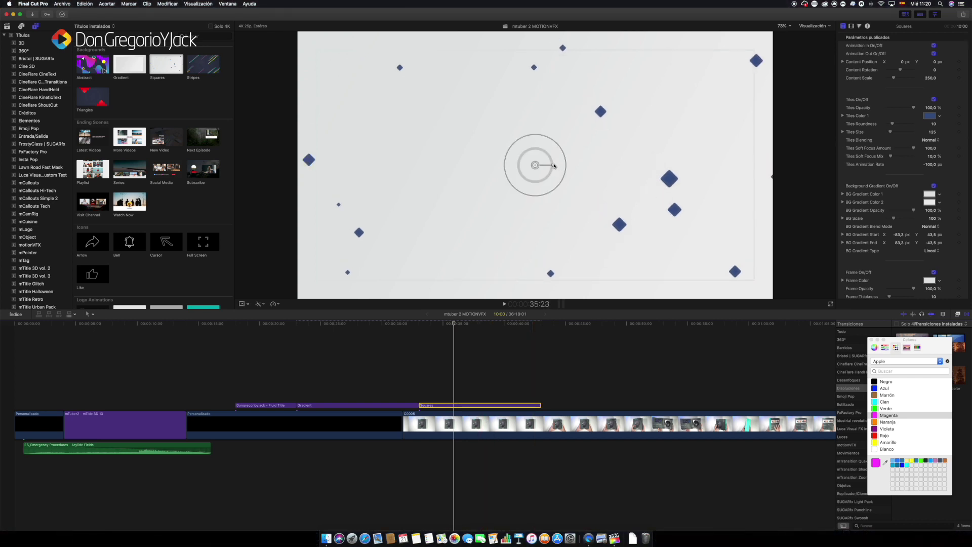
Step: Rotate the Squares tiles slightly, make them brown, and turn off the gradient background
left_click_drag(553, 165, 541, 148)
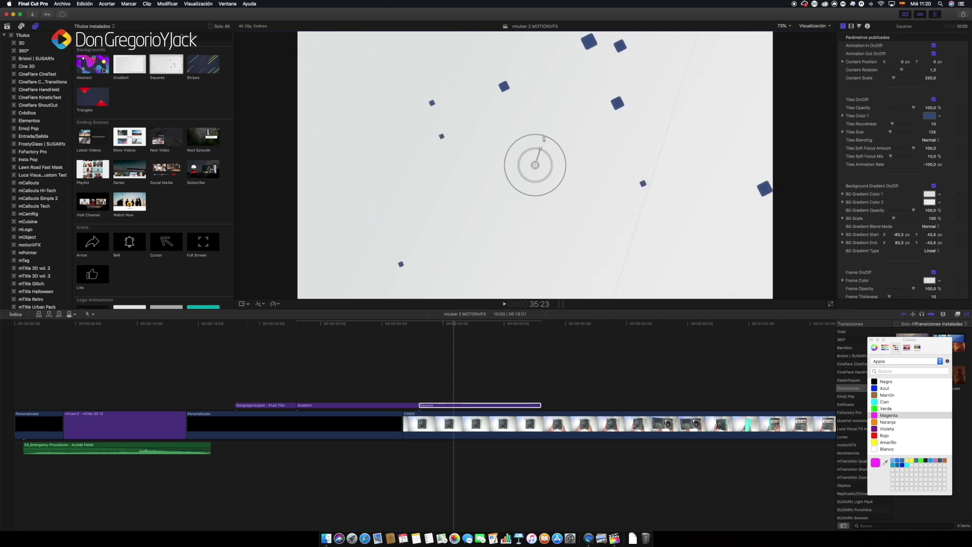
left_click(931, 116)
left_click(879, 395)
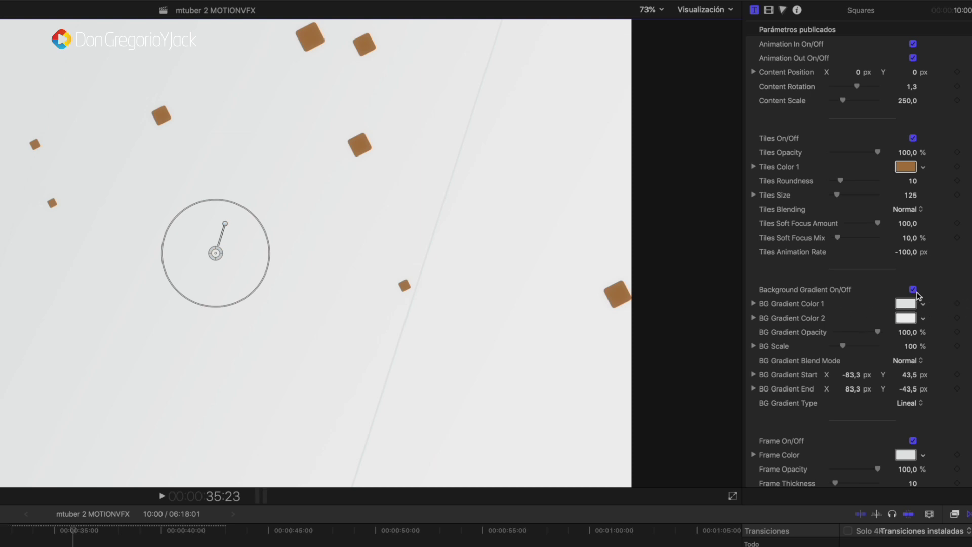
left_click(914, 290)
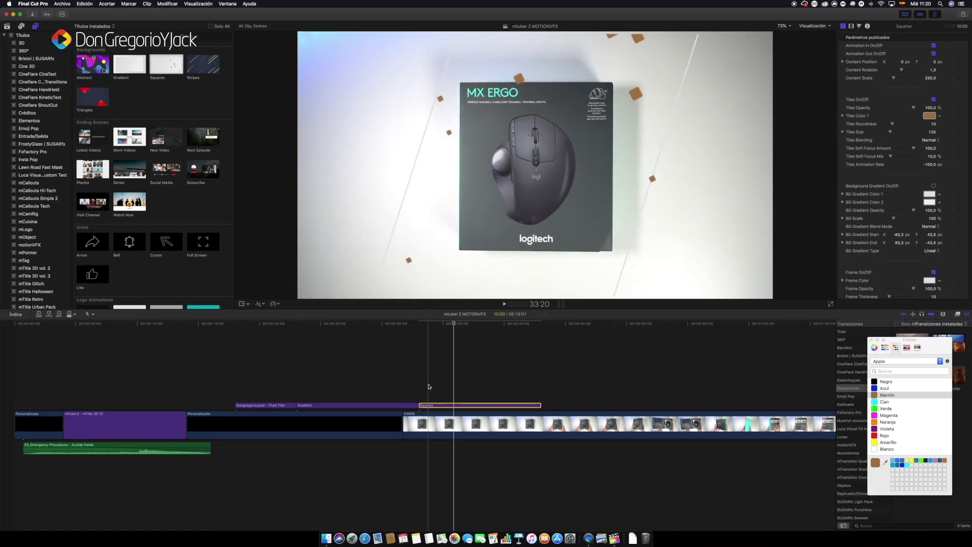
key("space")
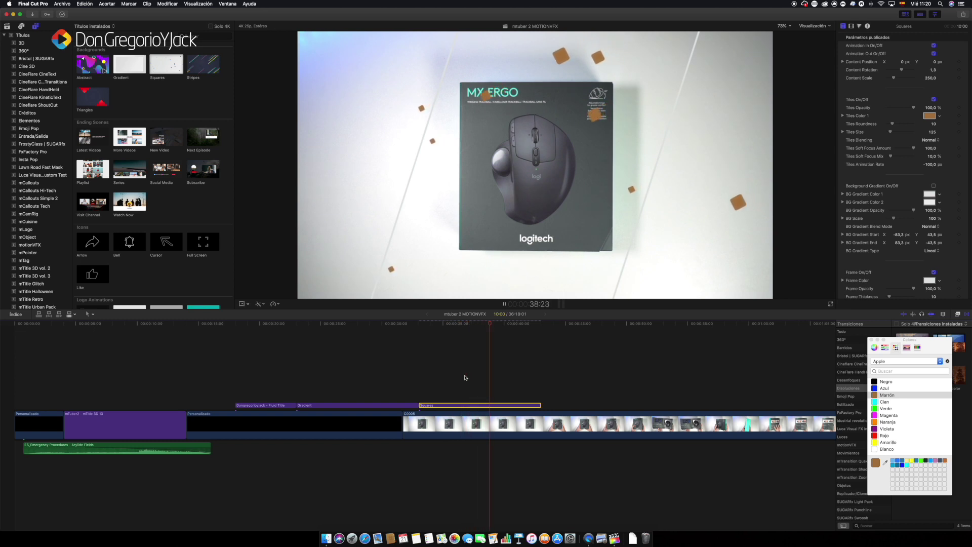
key("space")
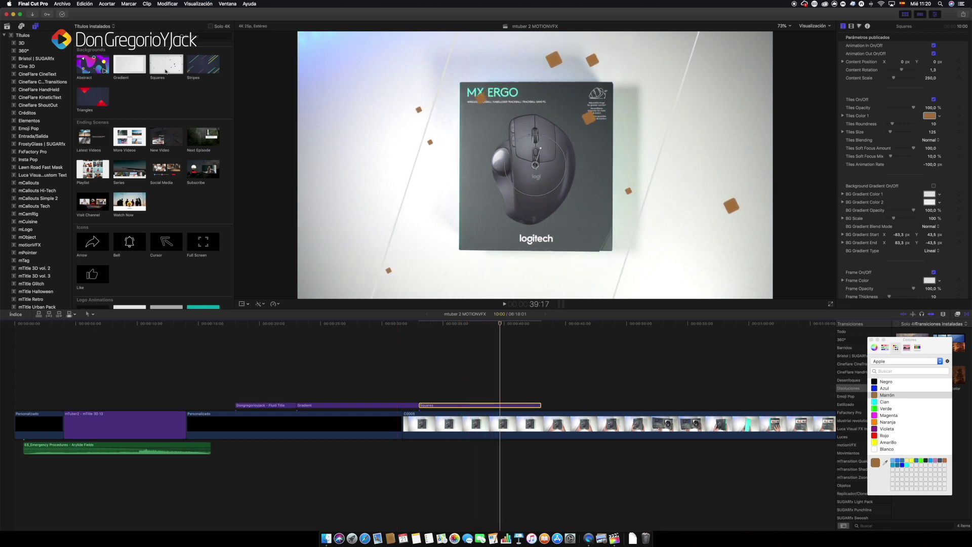
Step: Place the Stripes background title after Squares and preview it
left_click_drag(188, 67, 226, 89)
left_click_drag(468, 292, 518, 353)
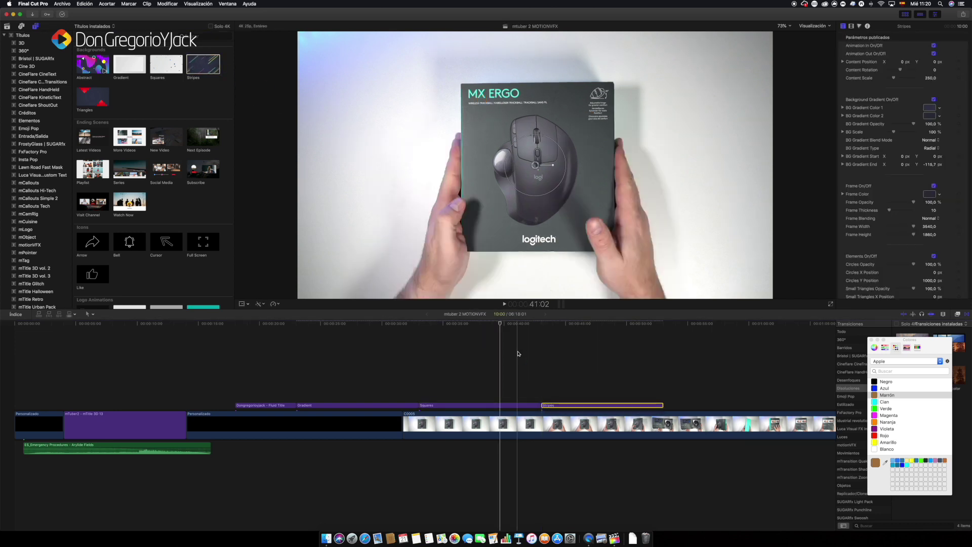
key("space")
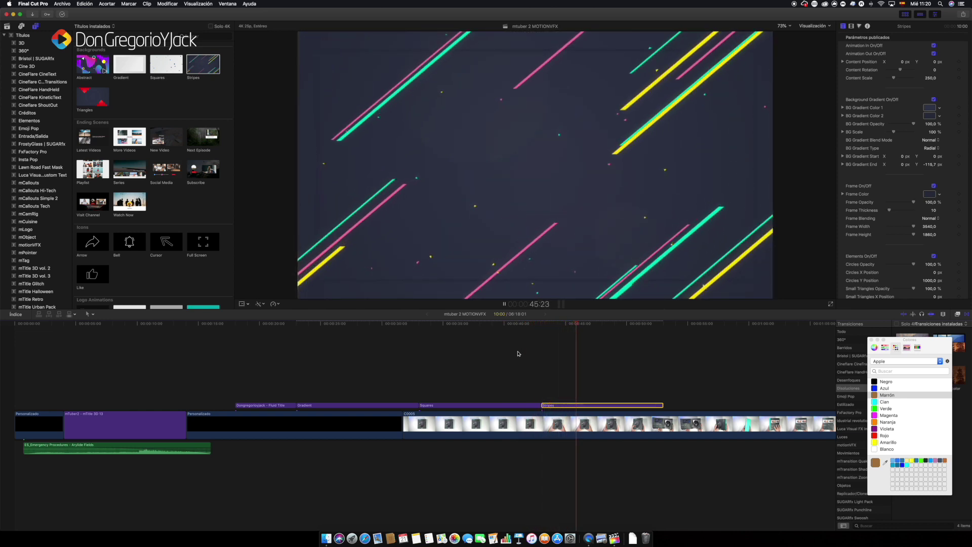
key("space")
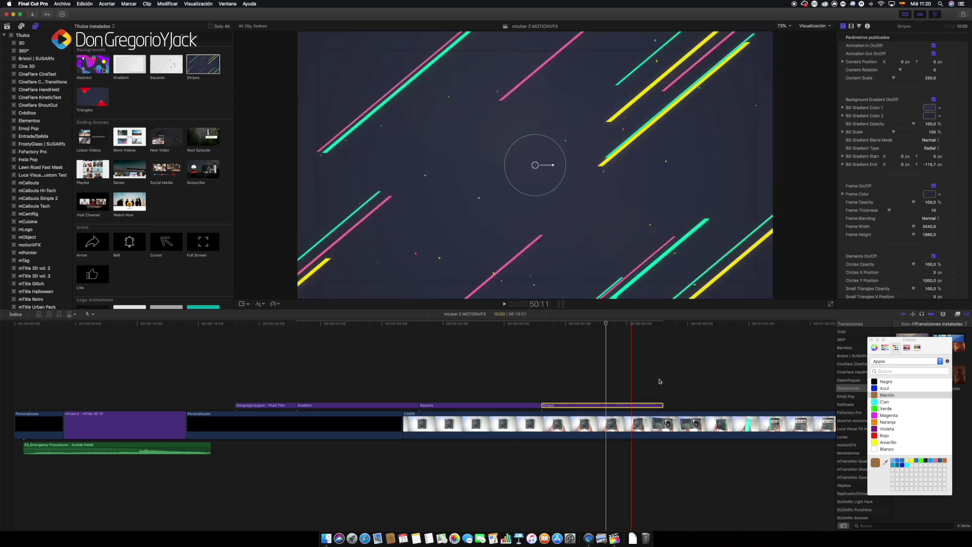
Step: Change Elements Color 1 so the yellow stripes become lime green
scroll(901, 190, "down", 5)
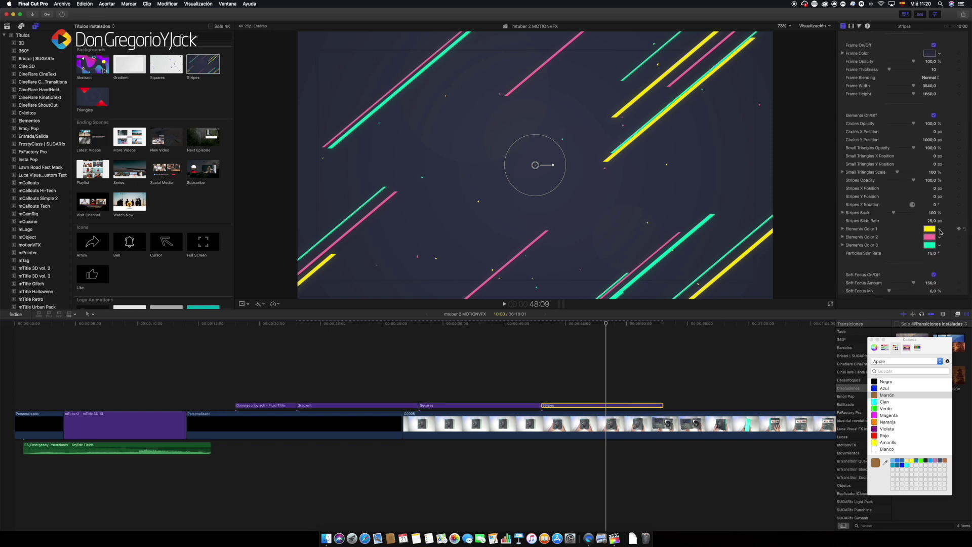
left_click(940, 230)
left_click(927, 264)
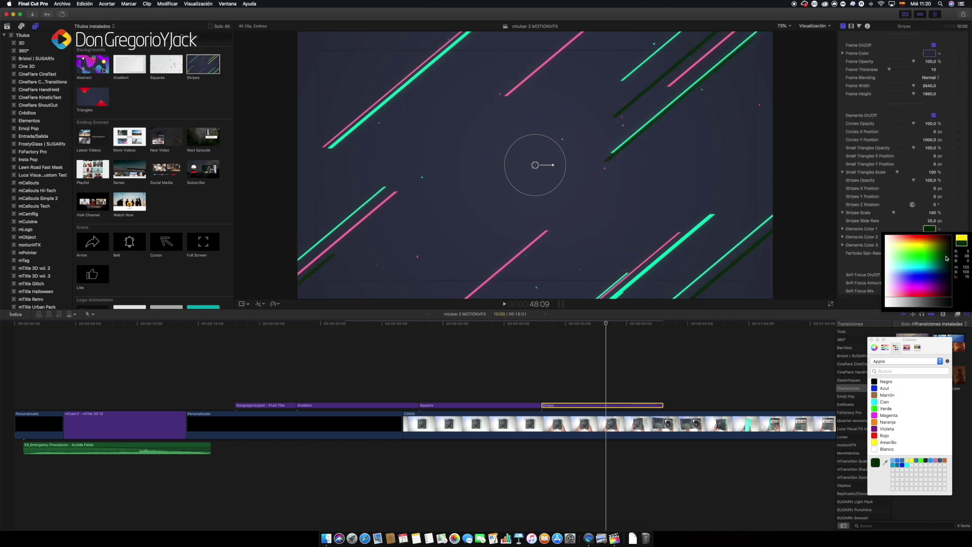
double_click(909, 259)
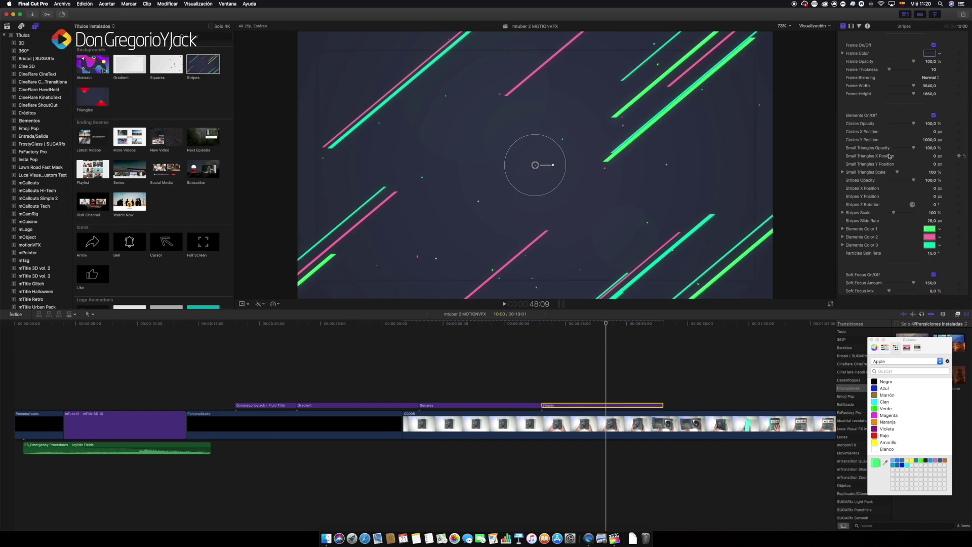
scroll(919, 120, "up", 1)
left_click(933, 117)
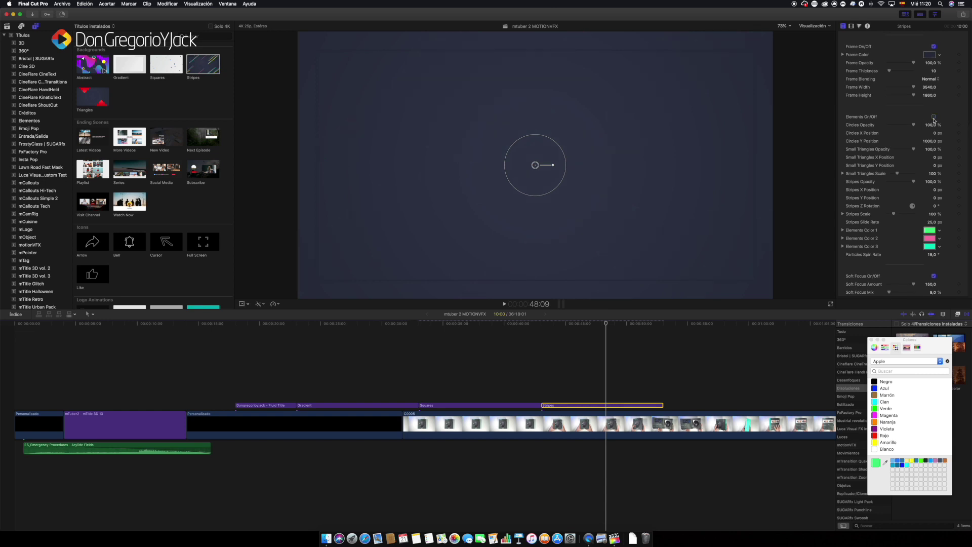
left_click(934, 117)
Step: Give the Stripes title a blue frame and play it back
scroll(902, 141, "up", 3)
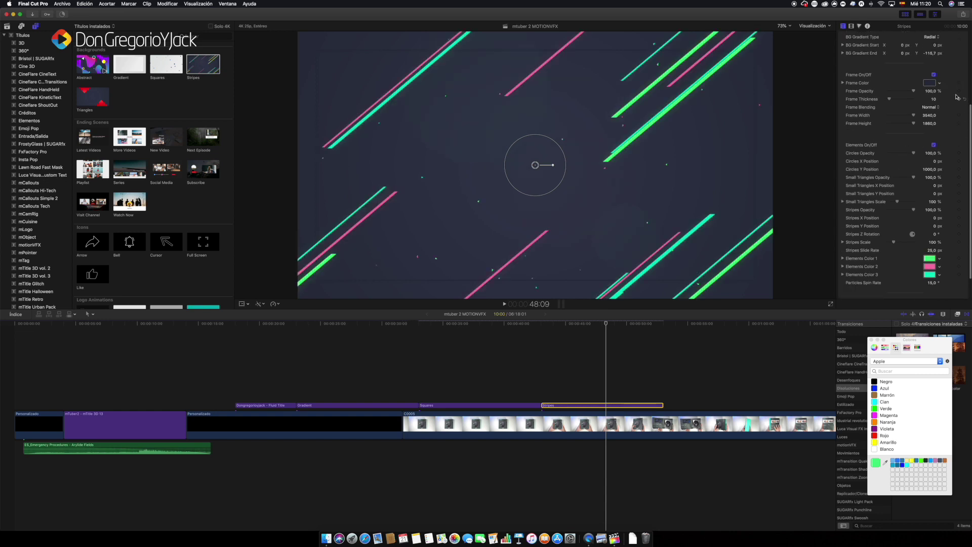
left_click(940, 84)
left_click(915, 133)
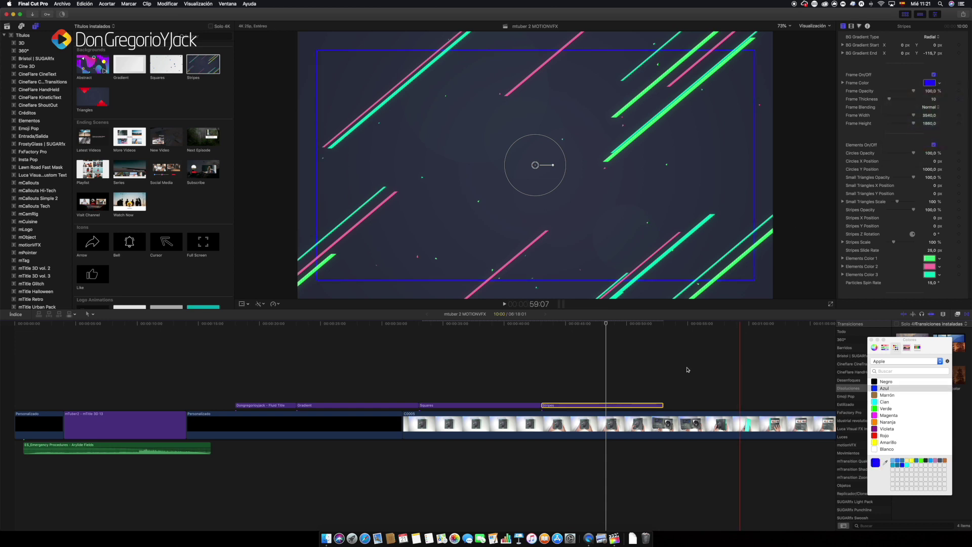
left_click(586, 389)
key("space")
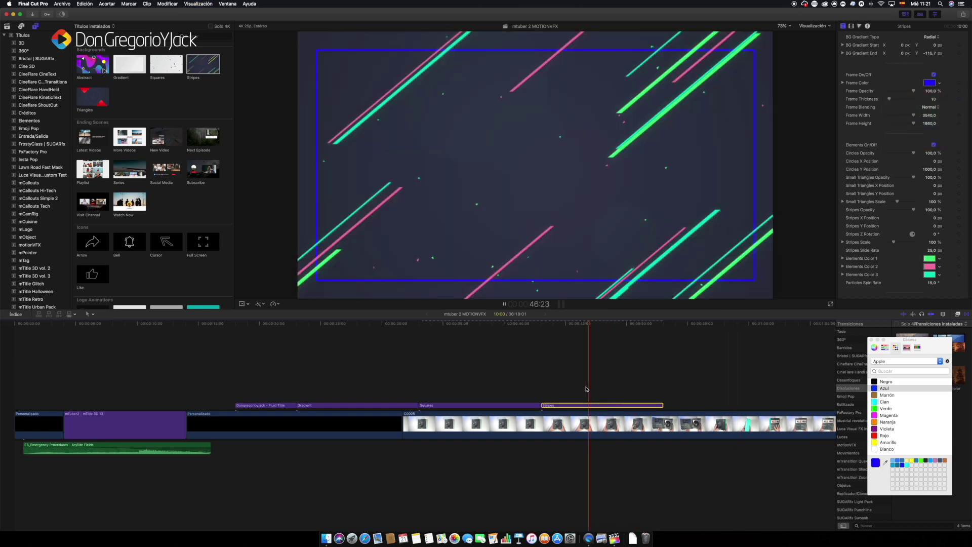
Step: Place the Triangles background title right after Stripes and preview it
left_click_drag(100, 102, 673, 388)
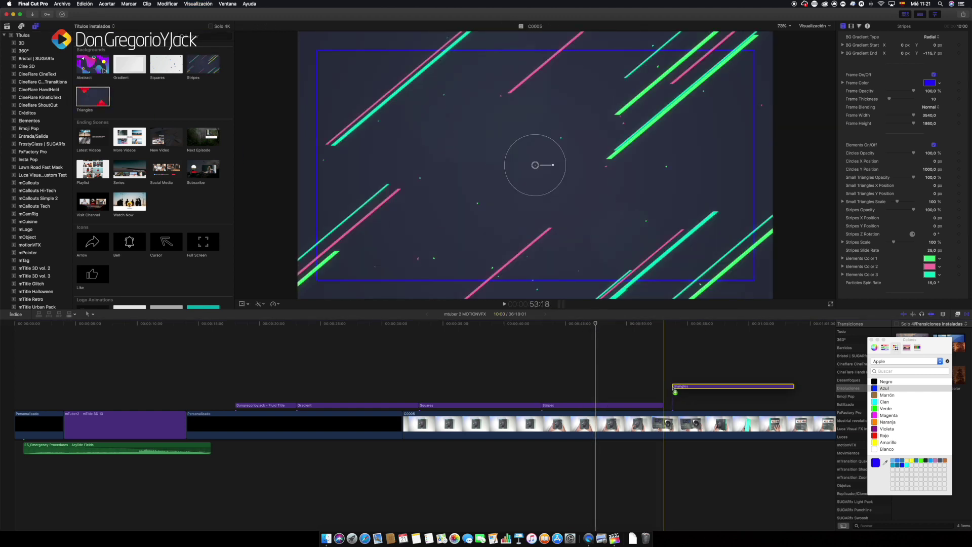
left_click_drag(674, 390, 665, 403)
key("space")
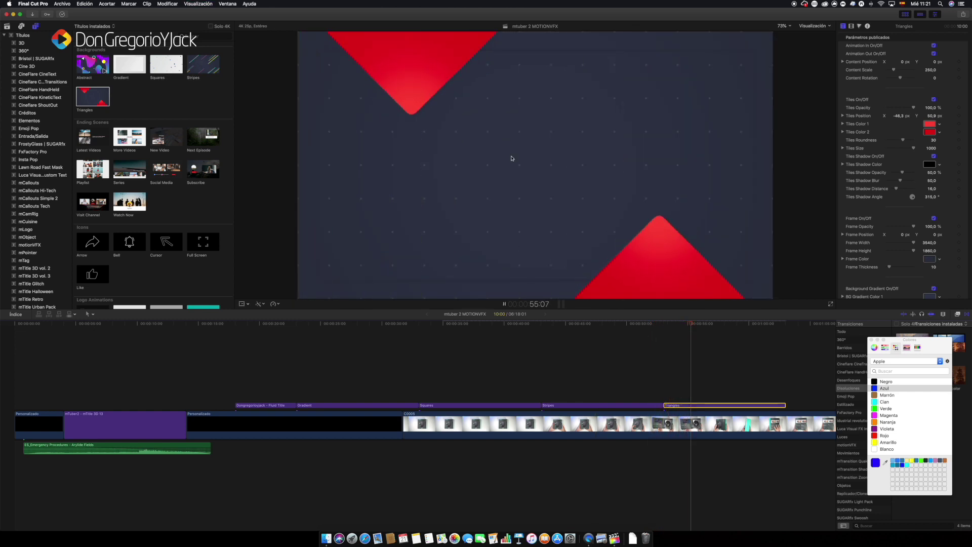
key("space")
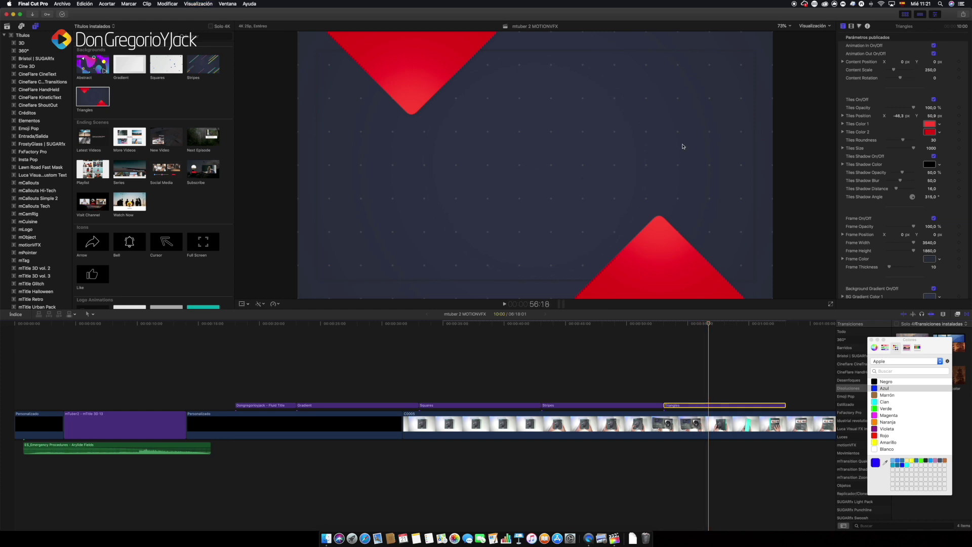
Step: Switch off the Triangles frame and gradient background so the video shows through
scroll(928, 151, "down", 3)
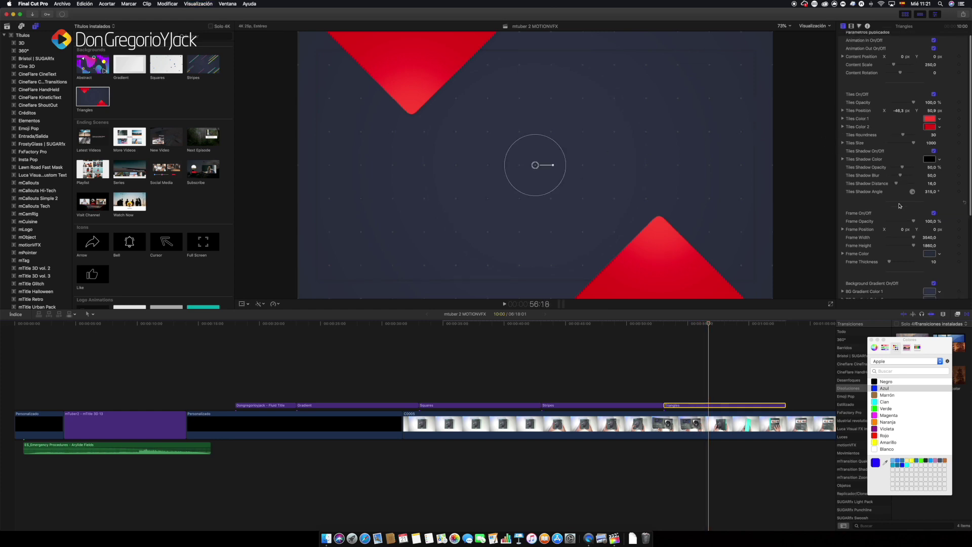
left_click(934, 171)
left_click(933, 240)
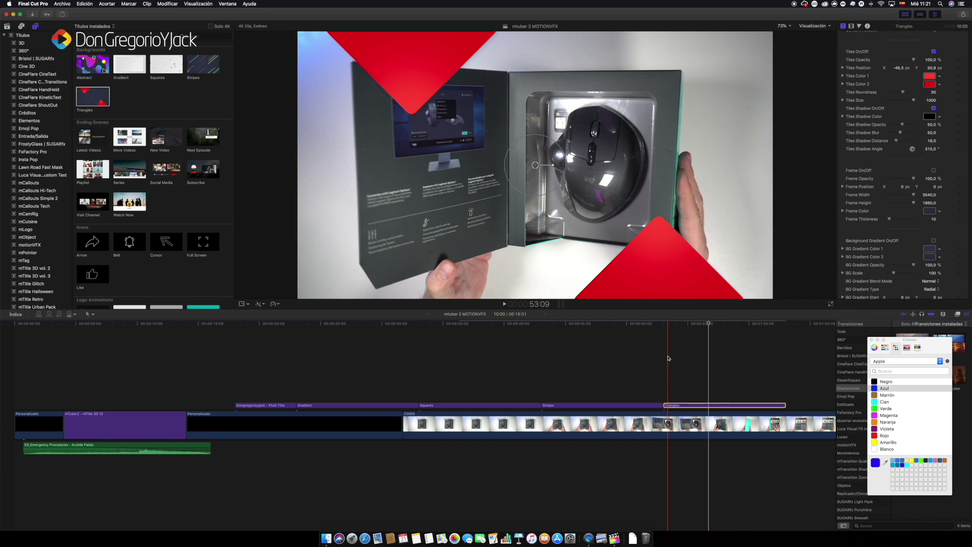
key("space")
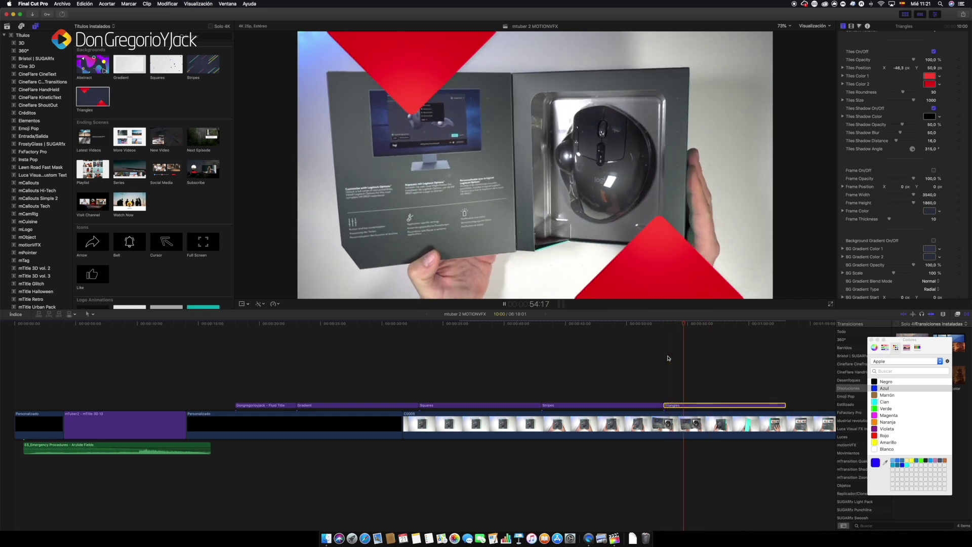
key("space")
Step: Raise BG Replicator Rows from 9 to 20
scroll(885, 182, "down", 2)
scroll(885, 182, "down", 2)
scroll(886, 183, "down", 2)
scroll(886, 182, "down", 1)
scroll(885, 182, "down", 1)
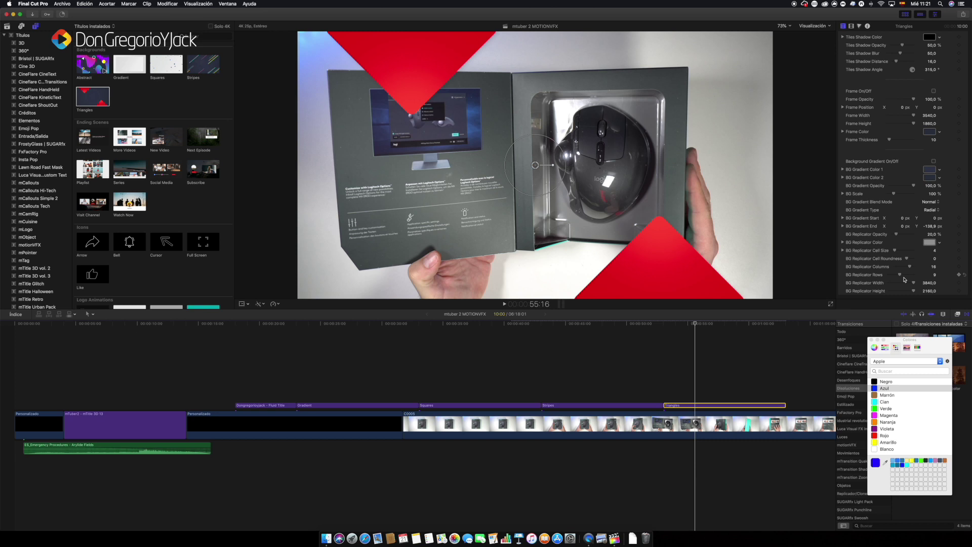
mouse_move(901, 276)
left_mouse_down()
mouse_move(914, 276)
mouse_move(888, 283)
left_mouse_up()
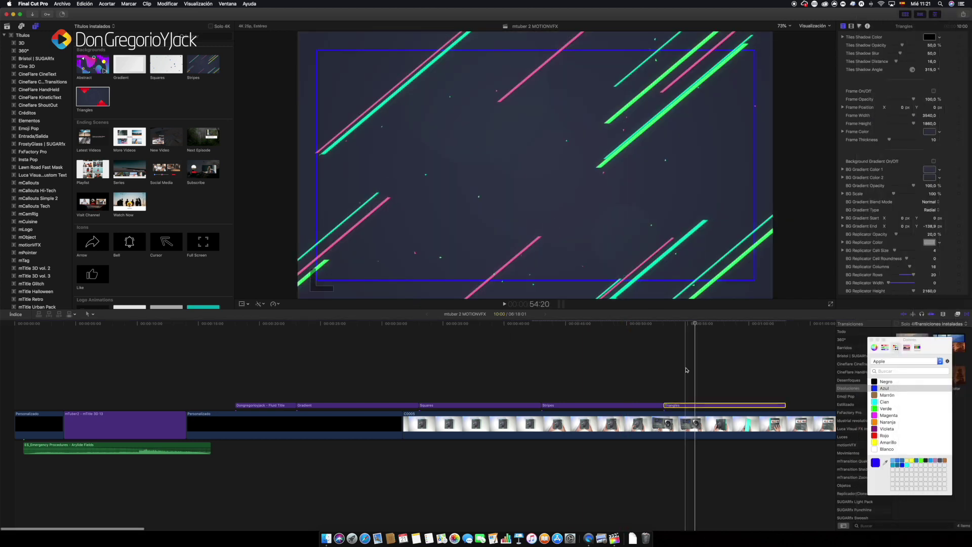
scroll(638, 367, "right", 10)
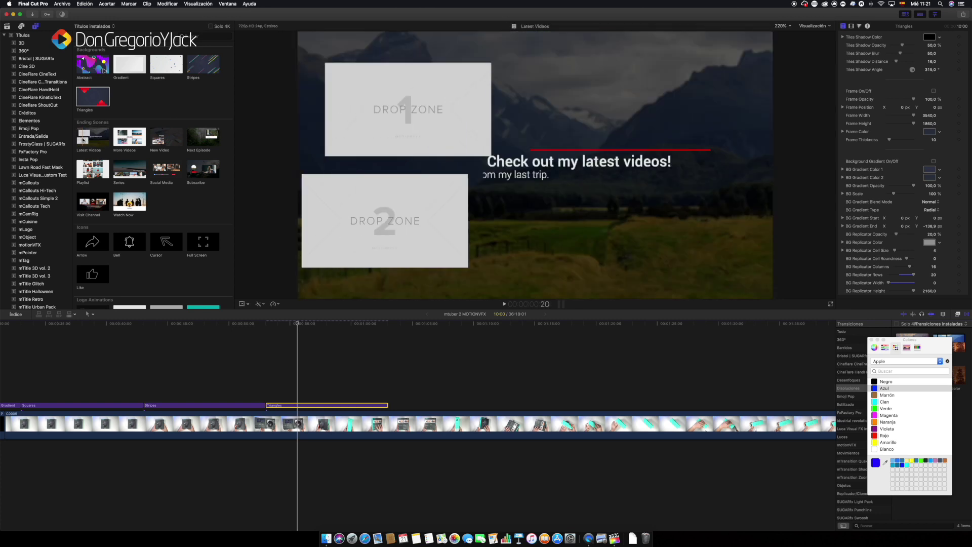
Step: Place the Latest Videos end screen after Triangles and preview its drop zones and heading
mouse_move(98, 140)
left_mouse_down()
mouse_move(344, 206)
mouse_move(392, 390)
left_mouse_up()
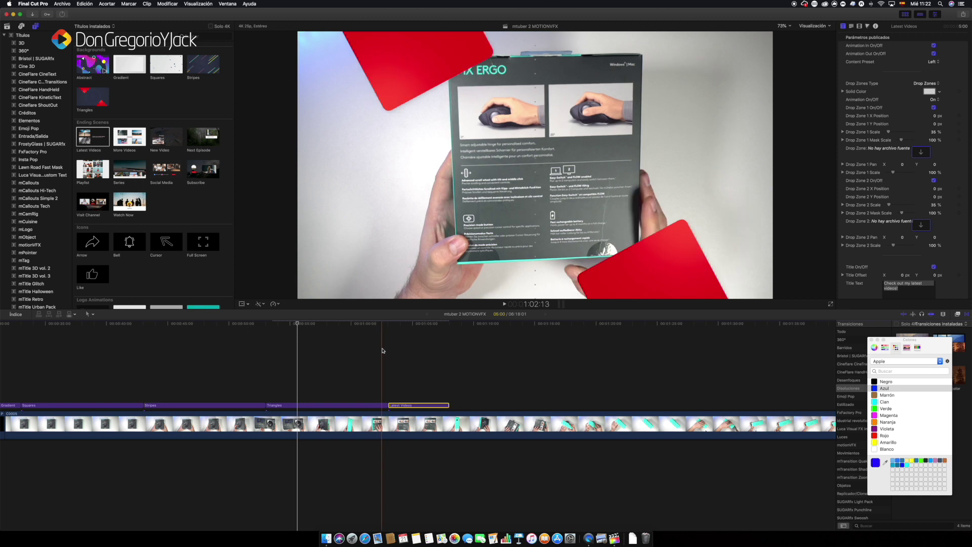
key("space")
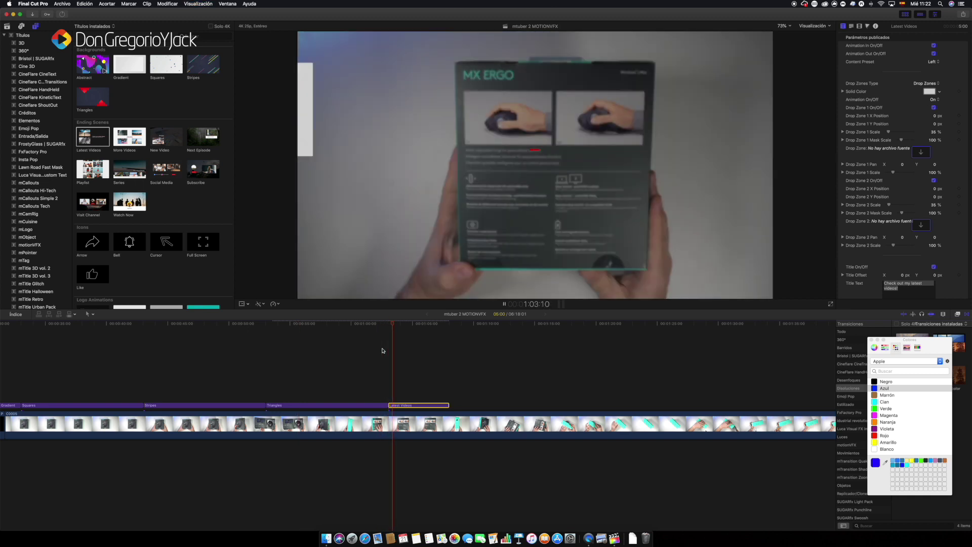
key("space")
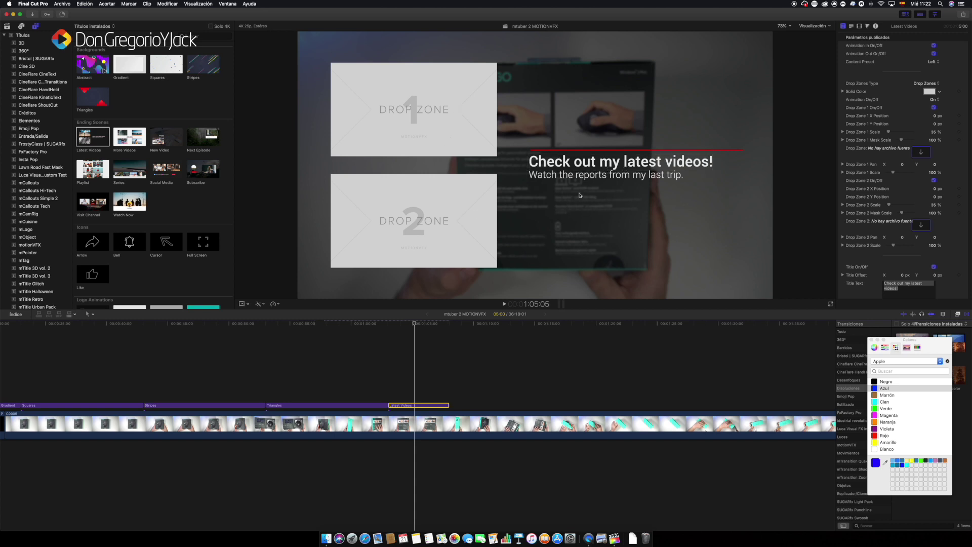
Step: Change the heading to 'Hola como estais' and the subtitle to 'Visita mi pagina'
double_click(592, 167)
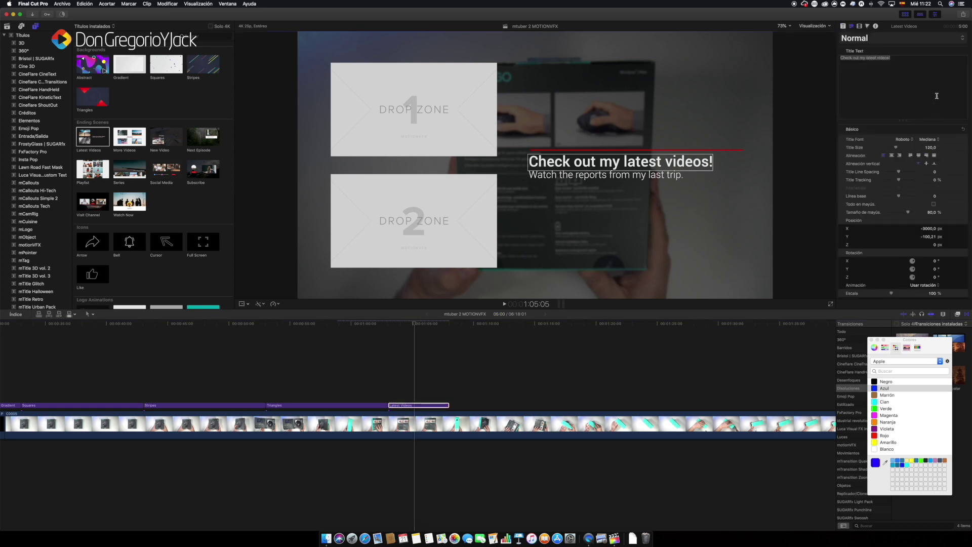
triple_click(917, 57)
type("Hola como estais")
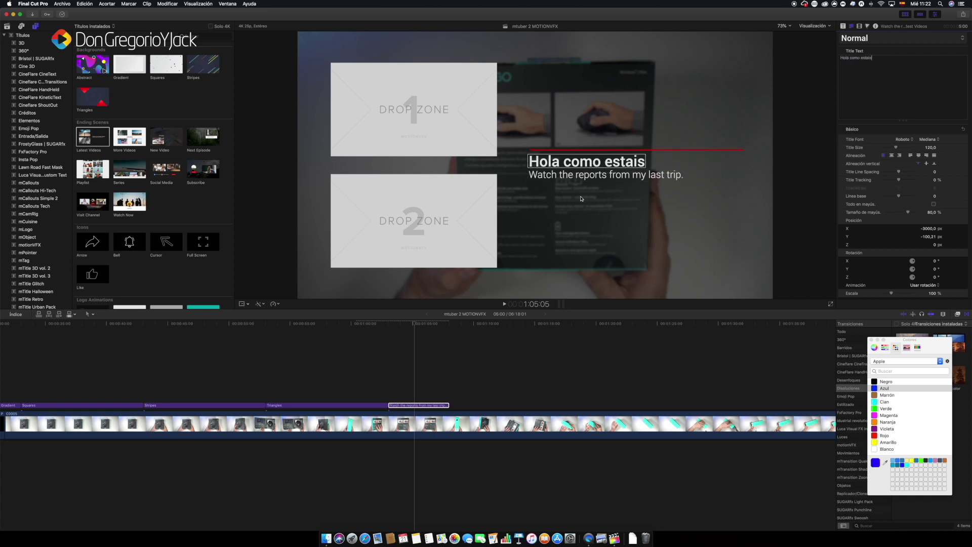
left_click(608, 174)
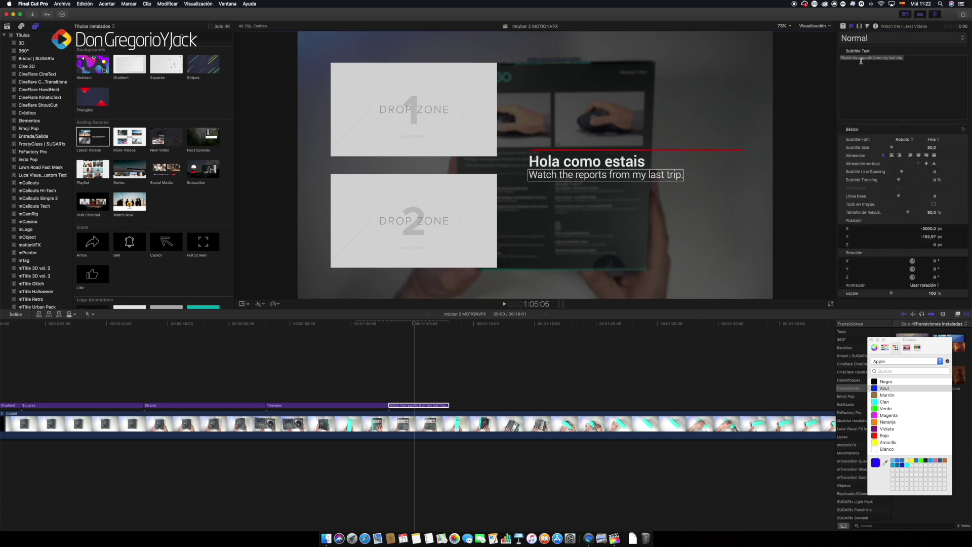
left_click_drag(916, 60, 783, 67)
type("Visita m")
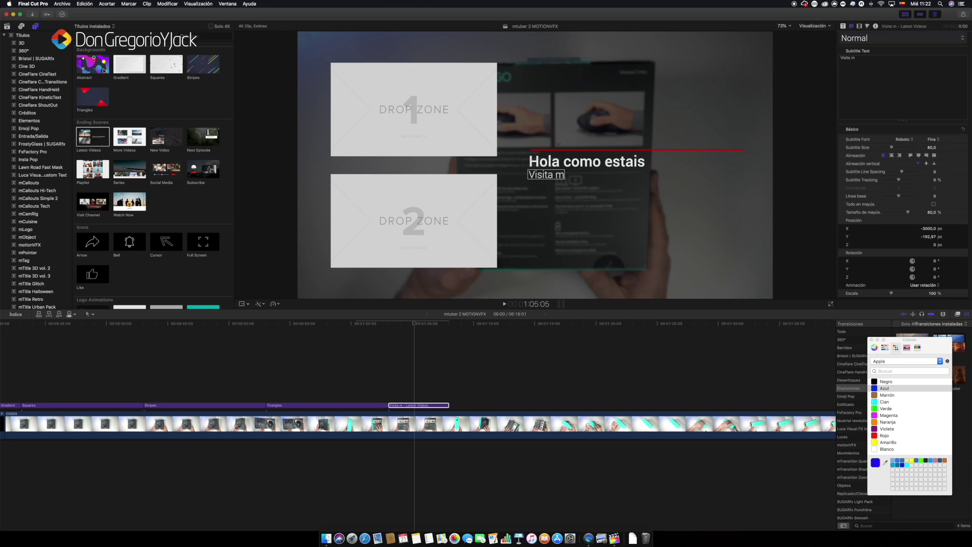
type("i pagina")
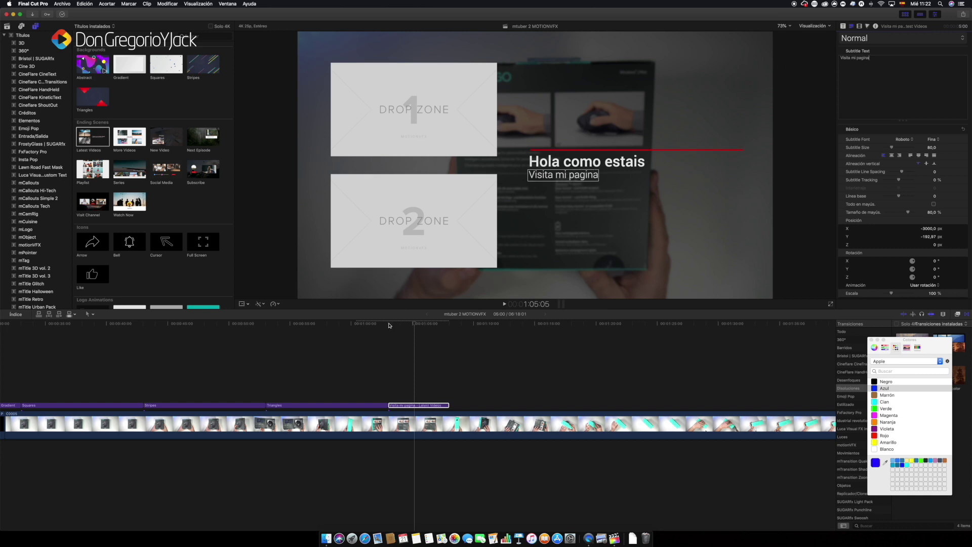
Step: Play back the edited end screen and show the title's drop zone parameters
key("space")
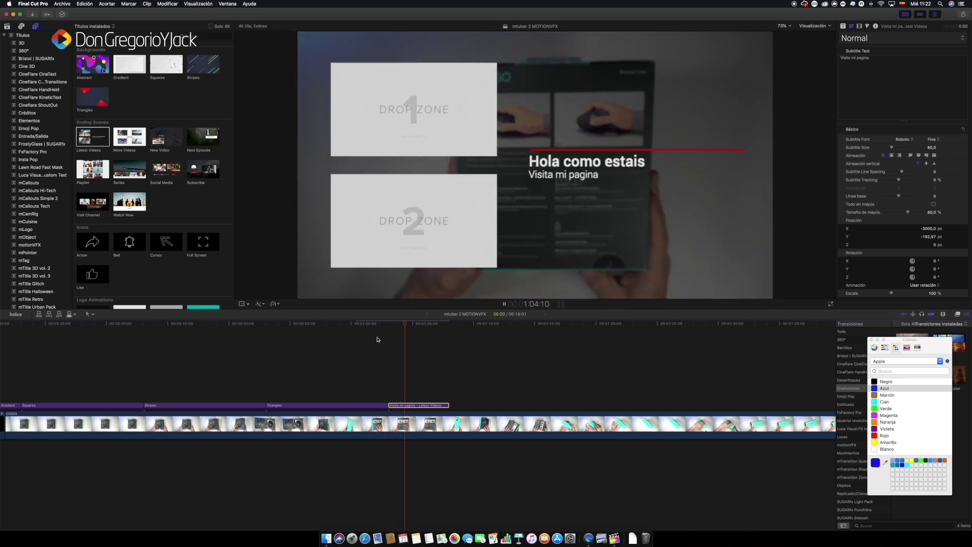
key("space")
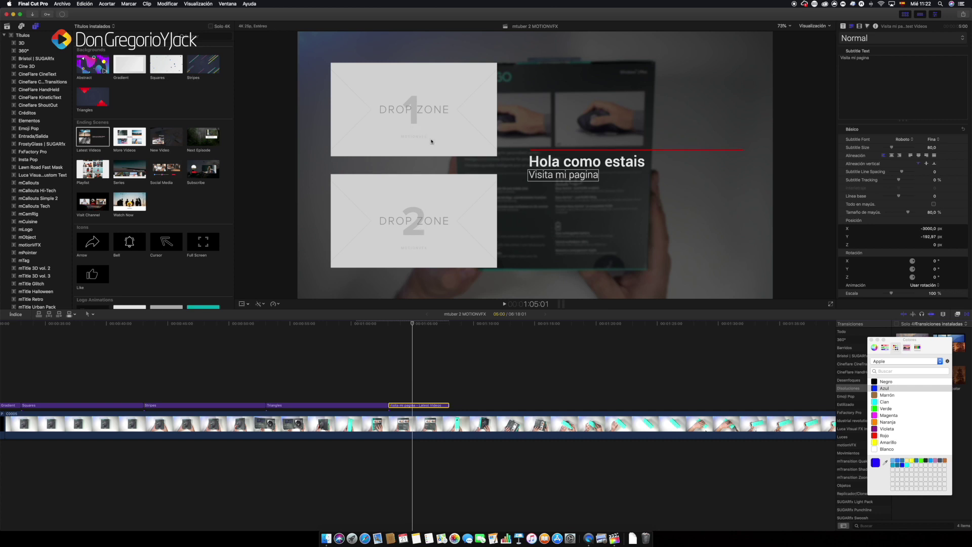
left_click(845, 30)
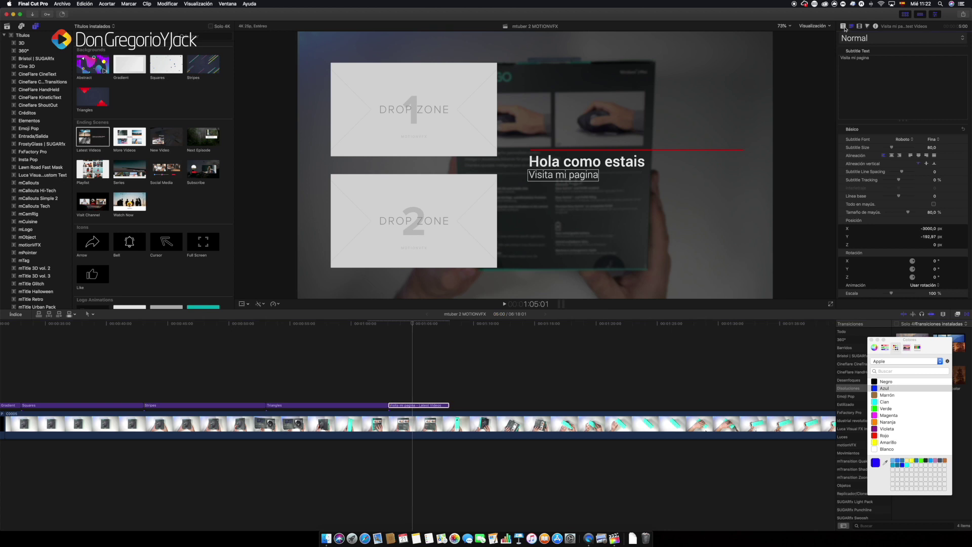
left_click(844, 27)
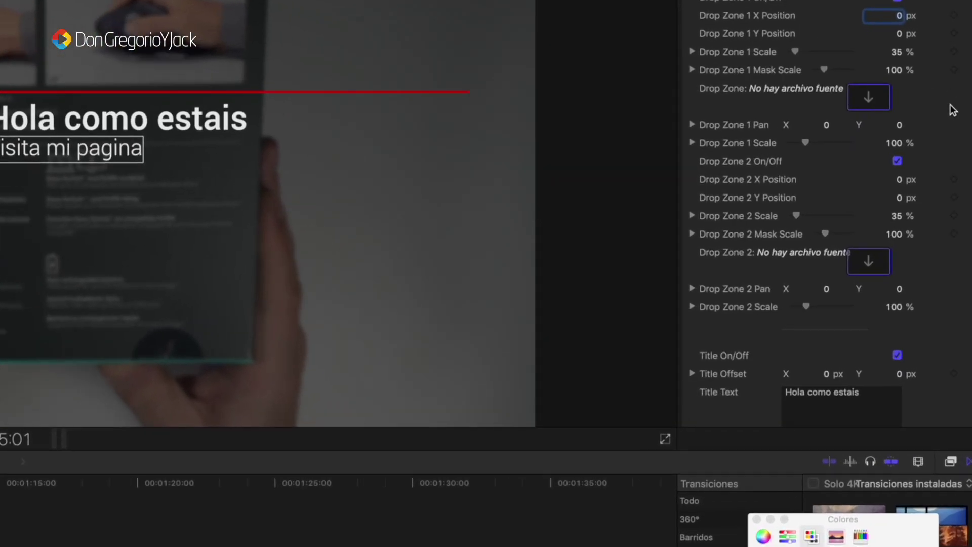
Step: Fill Drop Zone 1 with clip C0012 from the MINI UPS event
left_click(869, 99)
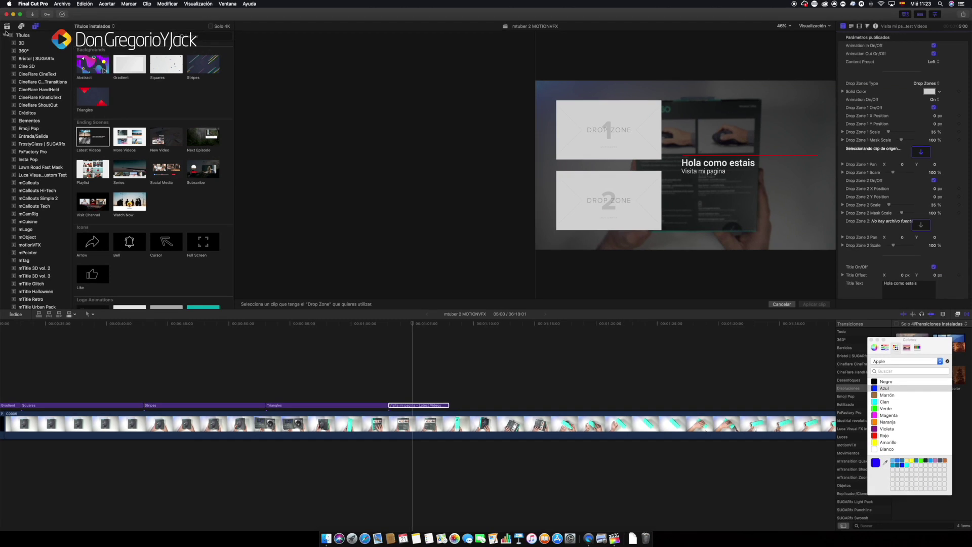
left_click(7, 26)
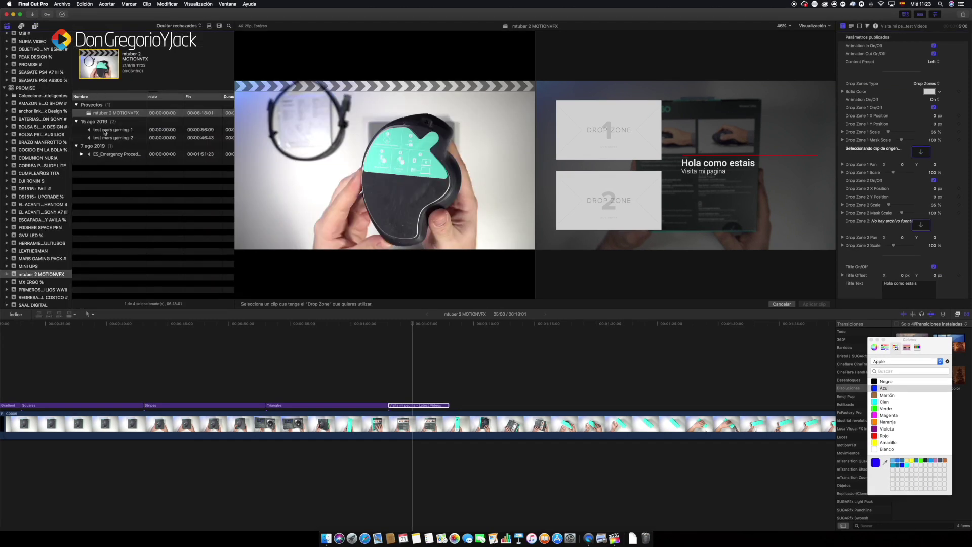
left_click(31, 266)
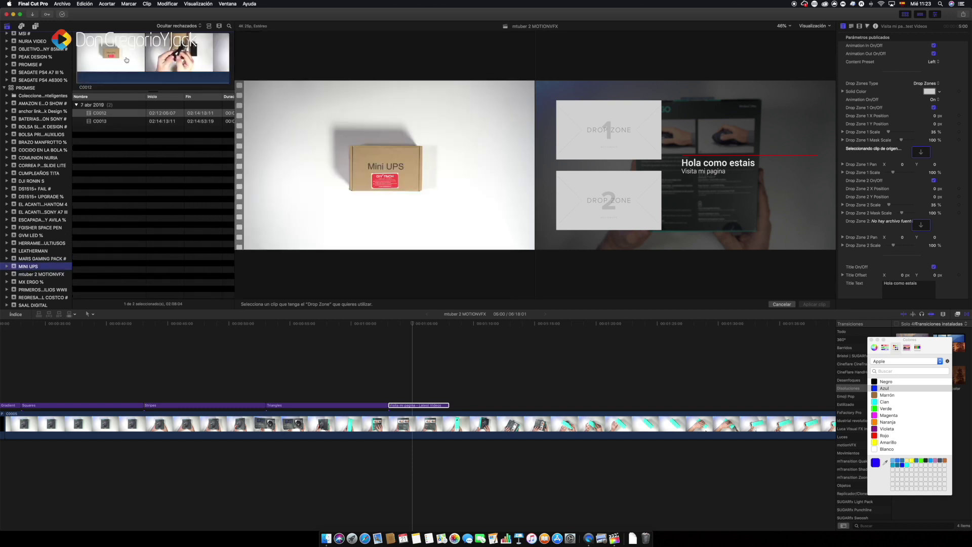
left_click(114, 60)
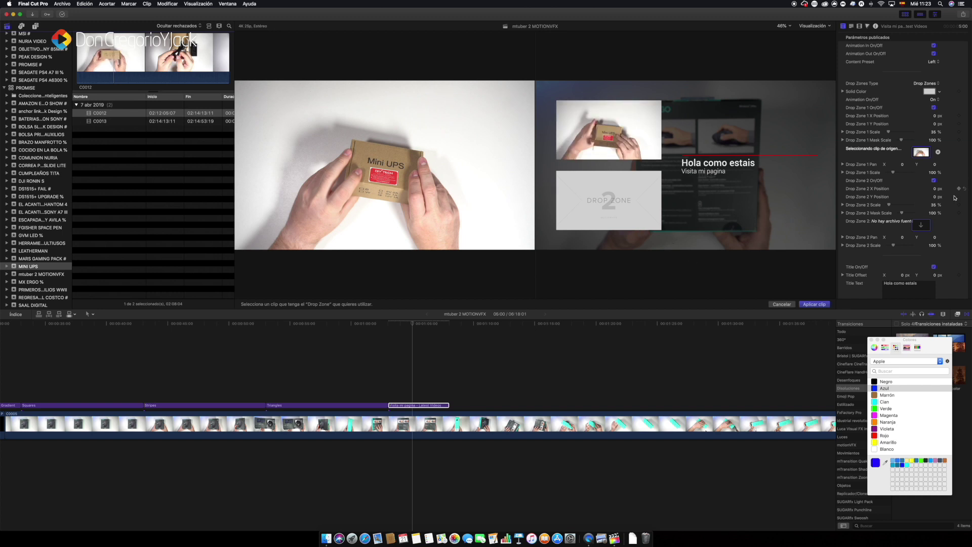
Step: Fill Drop Zone 2 with clip C0006 from MARS GAMING PACK, apply, and preview
left_click(924, 225)
left_click(64, 260)
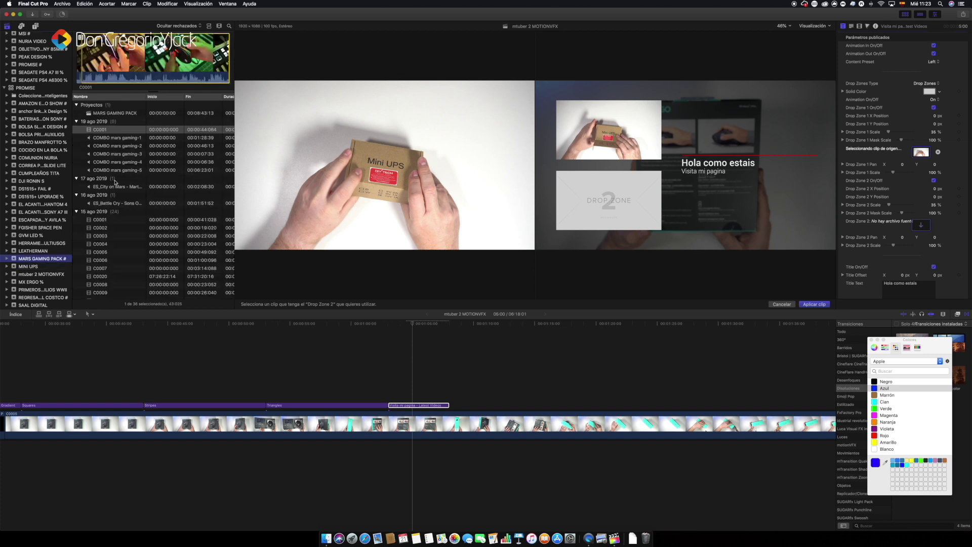
left_click(137, 236)
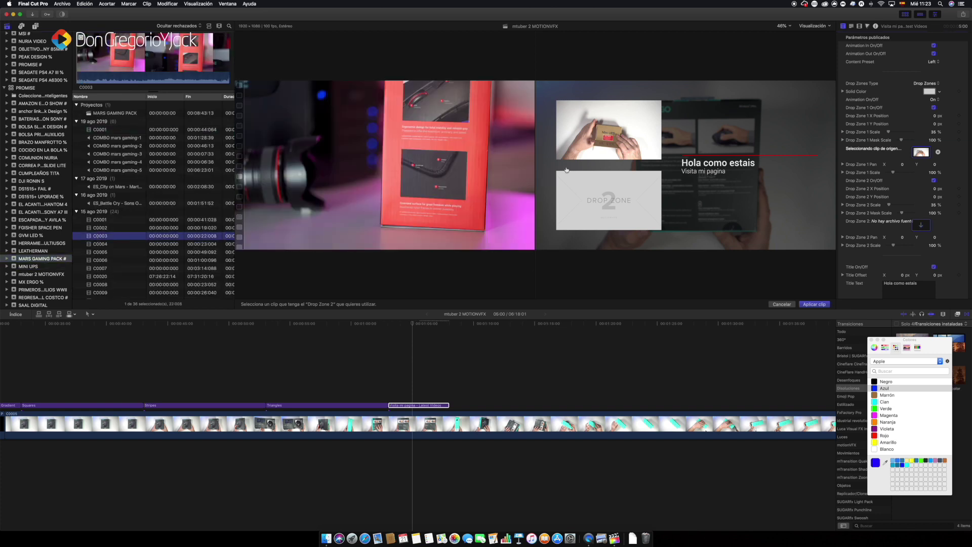
left_click(102, 260)
left_click(173, 56)
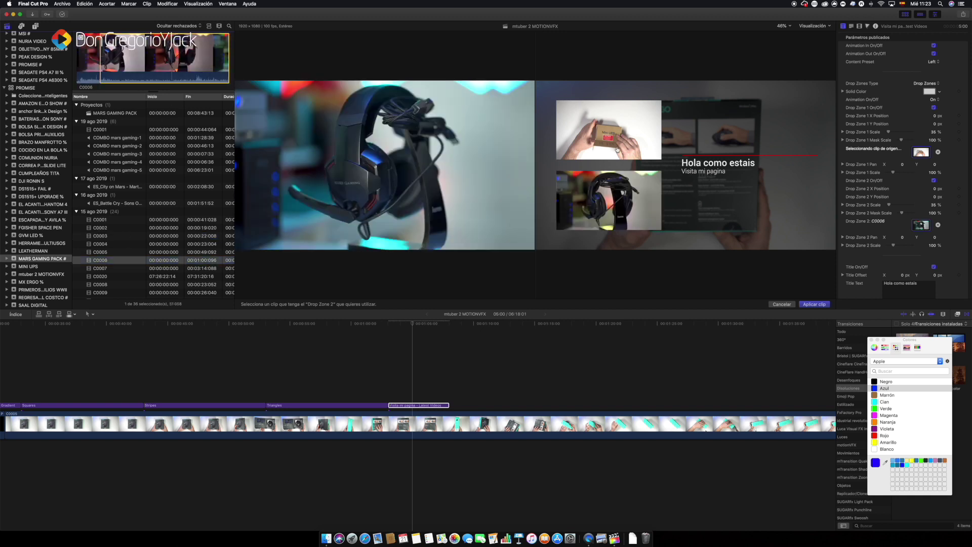
left_click(814, 305)
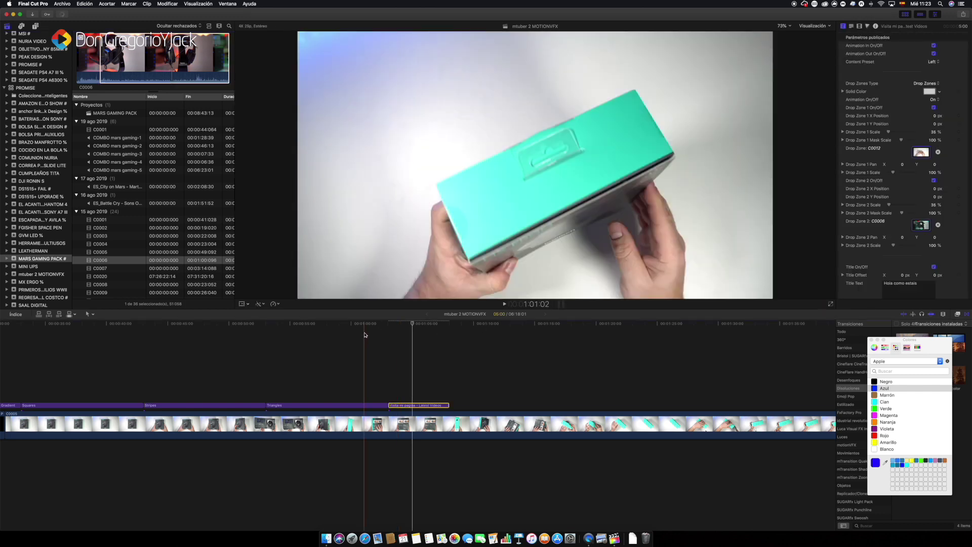
key("space")
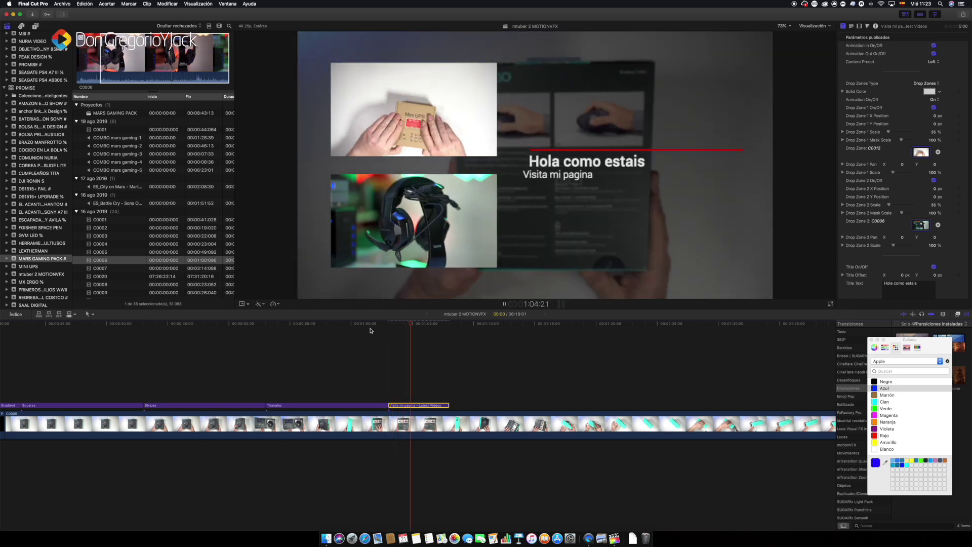
key("space")
key("space")
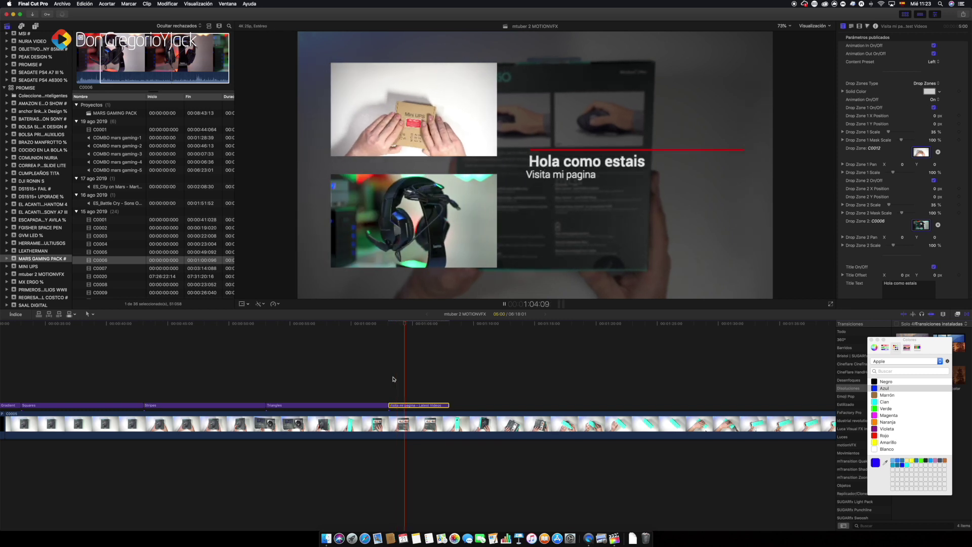
key("space")
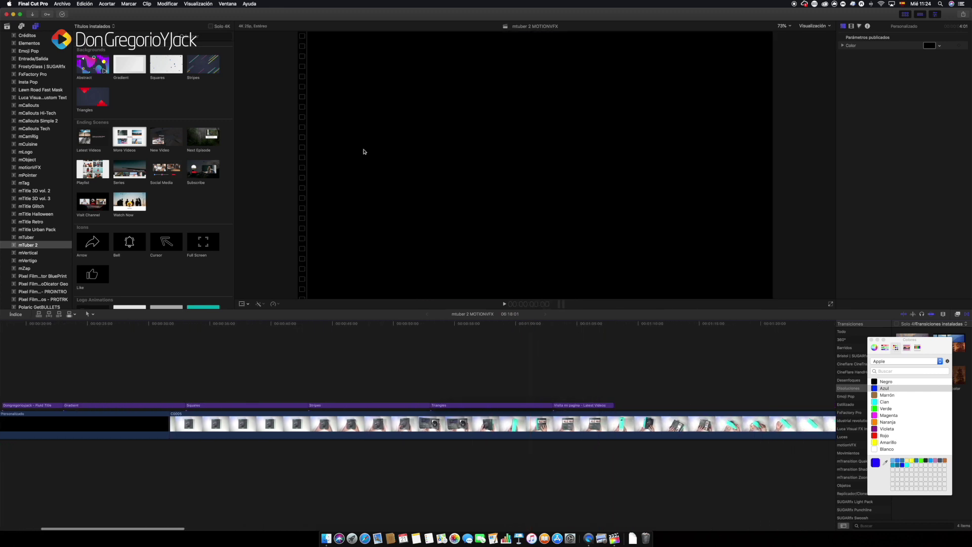
Step: Add More Videos, New Video and Next Episode titles after Latest Videos, previewing each
left_click_drag(128, 145, 626, 394)
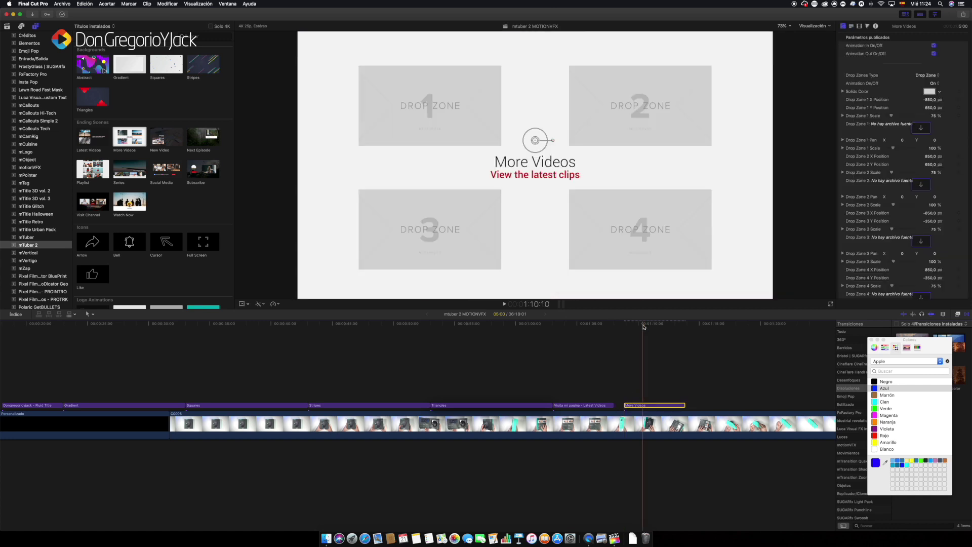
key("space")
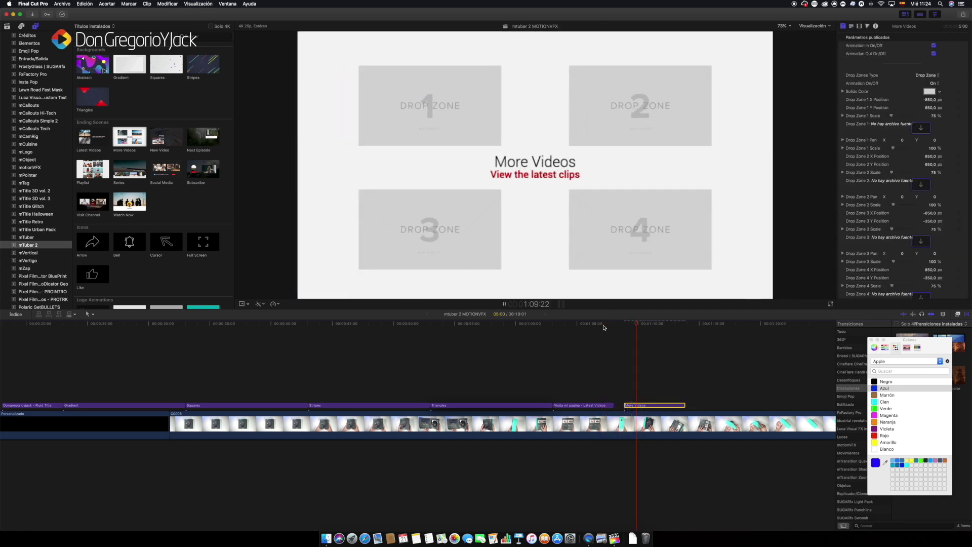
key("space")
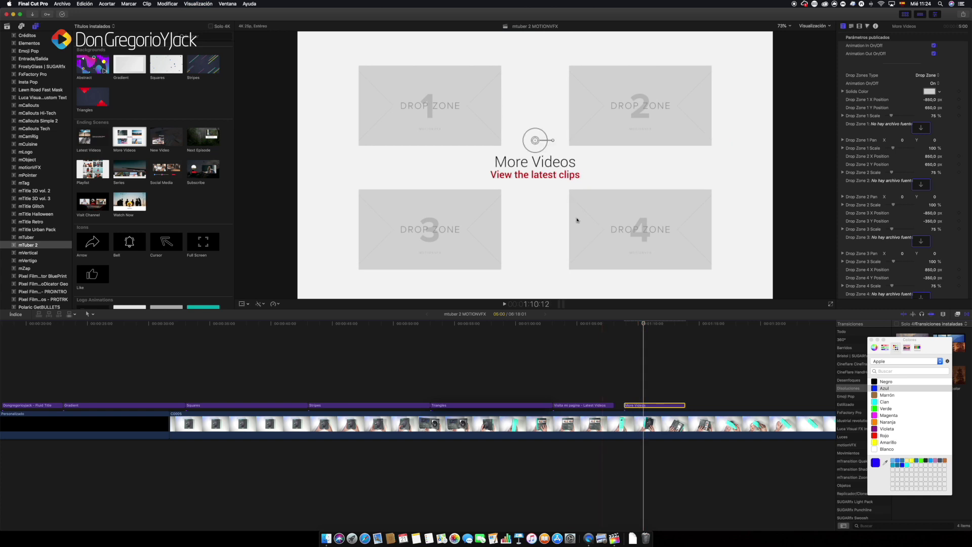
left_click_drag(169, 140, 702, 369)
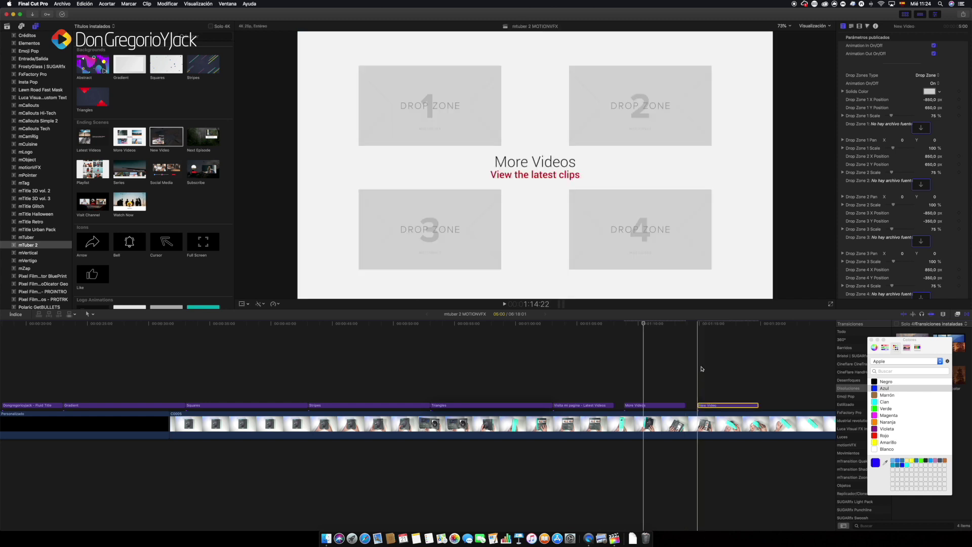
key("space")
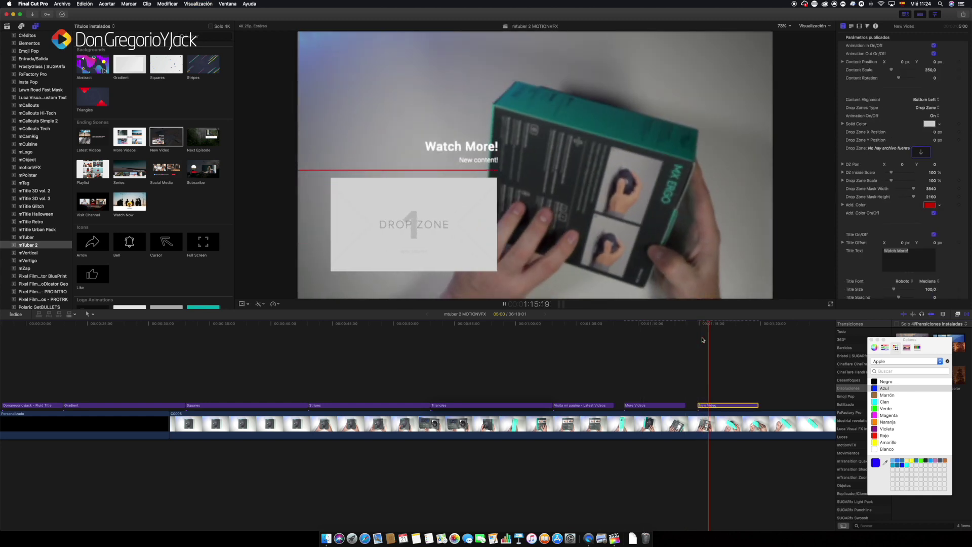
key("space")
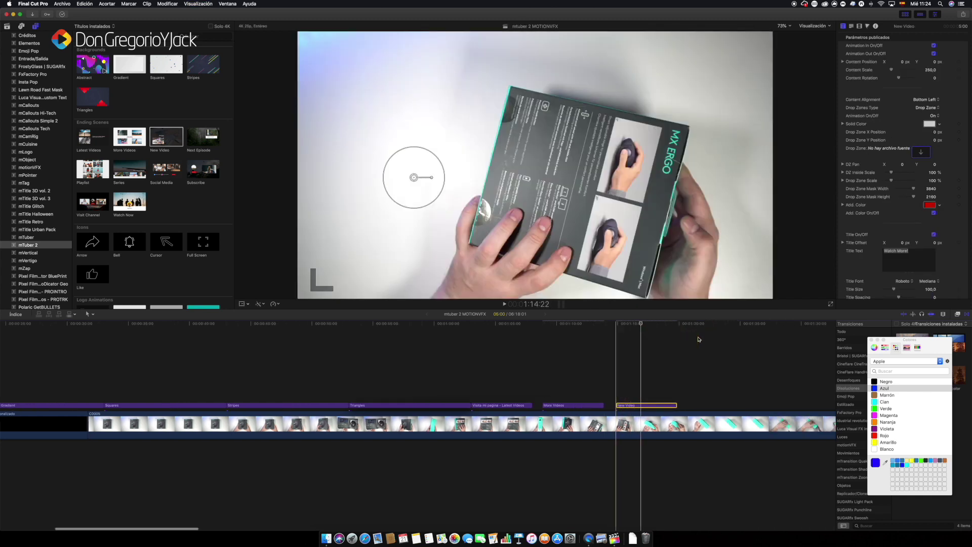
scroll(702, 354, "right", 5)
mouse_move(203, 137)
left_mouse_down()
mouse_move(550, 369)
mouse_move(553, 348)
left_mouse_up()
key("space")
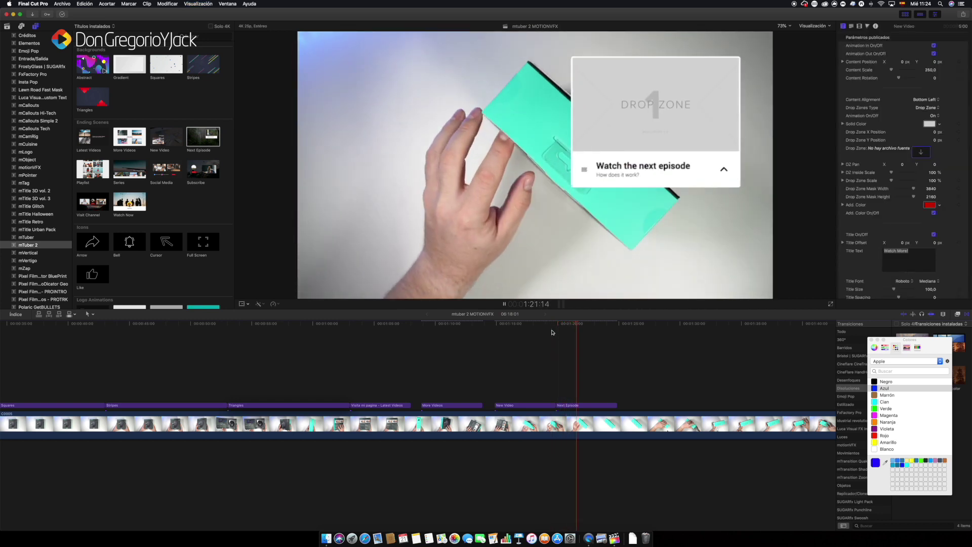
key("space")
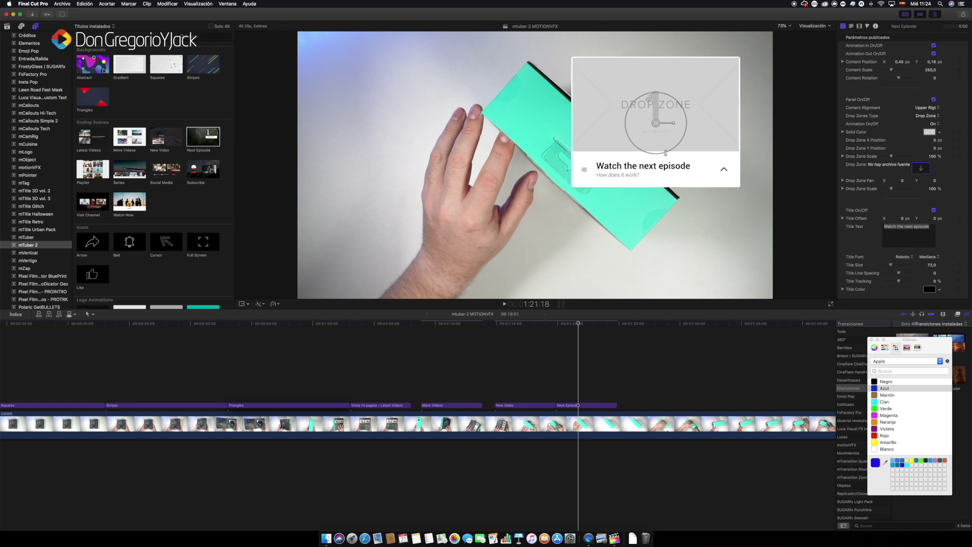
Step: Add the Playlist end-screen title after Next Episode and preview it
left_click_drag(108, 165, 620, 402)
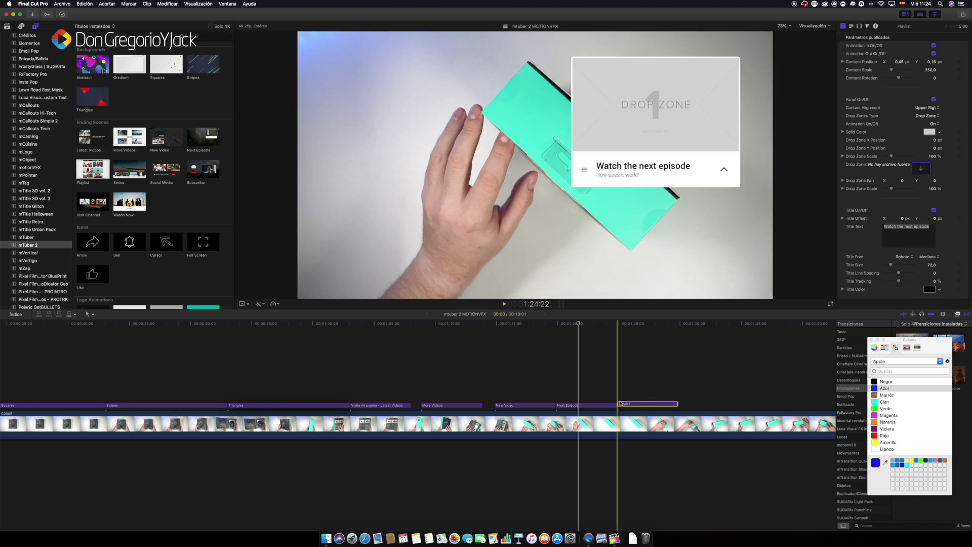
key("space")
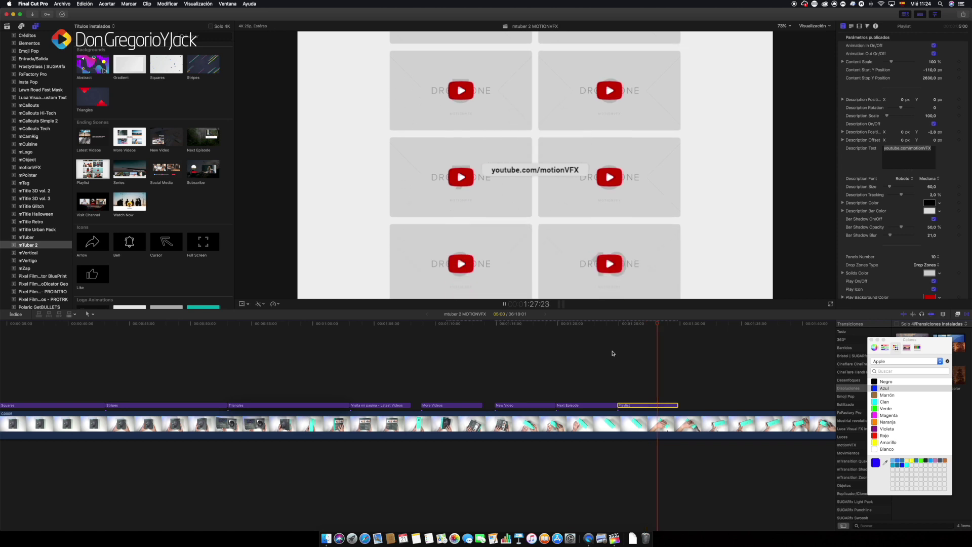
key("space")
Step: Replace 'motionVFX' in the Playlist description with the creator's channel name and replay it
left_click(647, 323)
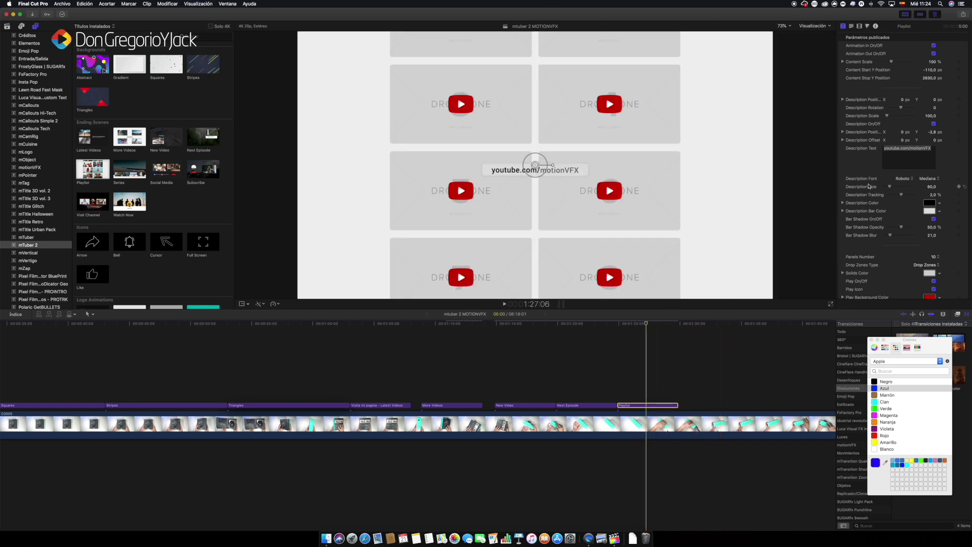
left_click(912, 148)
left_click_drag(910, 147, 933, 152)
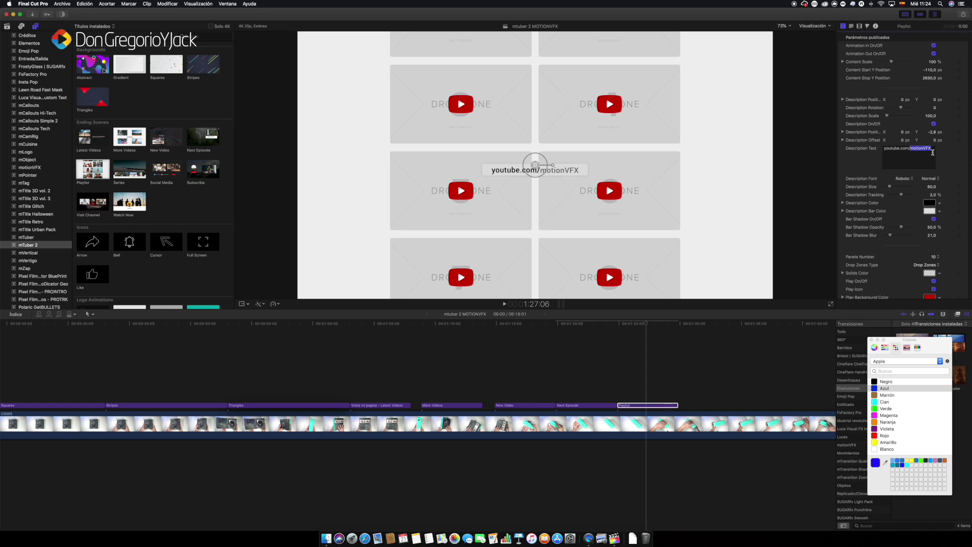
type("dongreg")
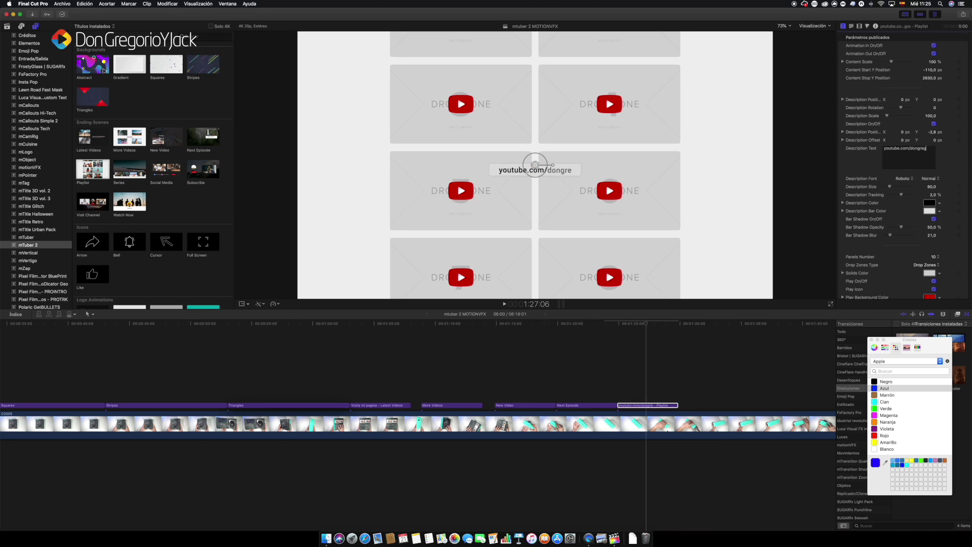
type("orioyjack")
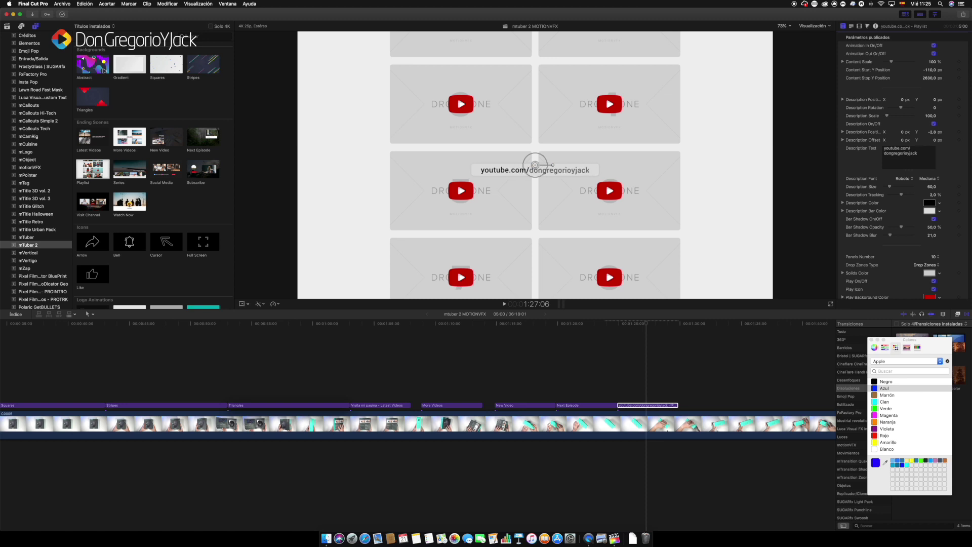
left_click(590, 324)
key("space")
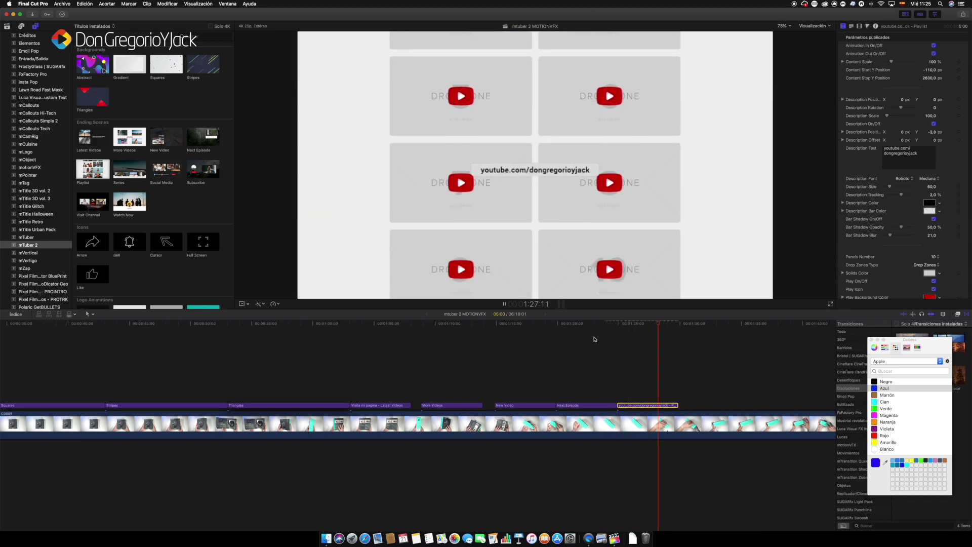
key("space")
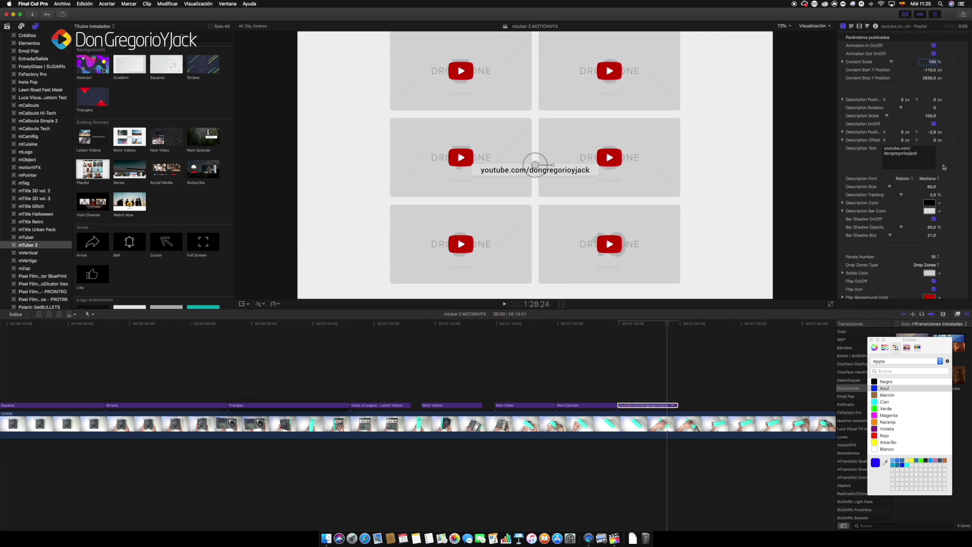
Step: Assign library clip C0008 as the source of Drop Zone 06 and apply it
scroll(942, 162, "down", 10)
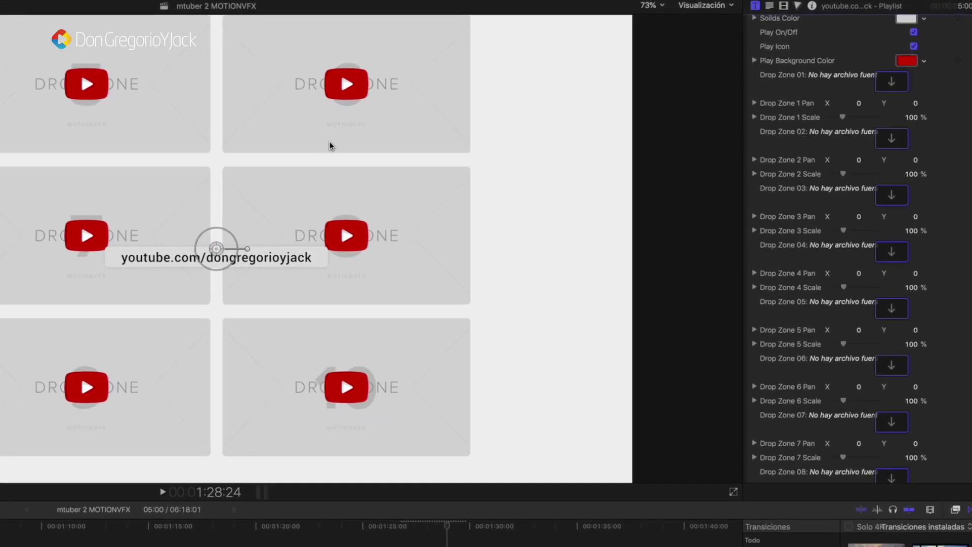
scroll(889, 283, "down", 5)
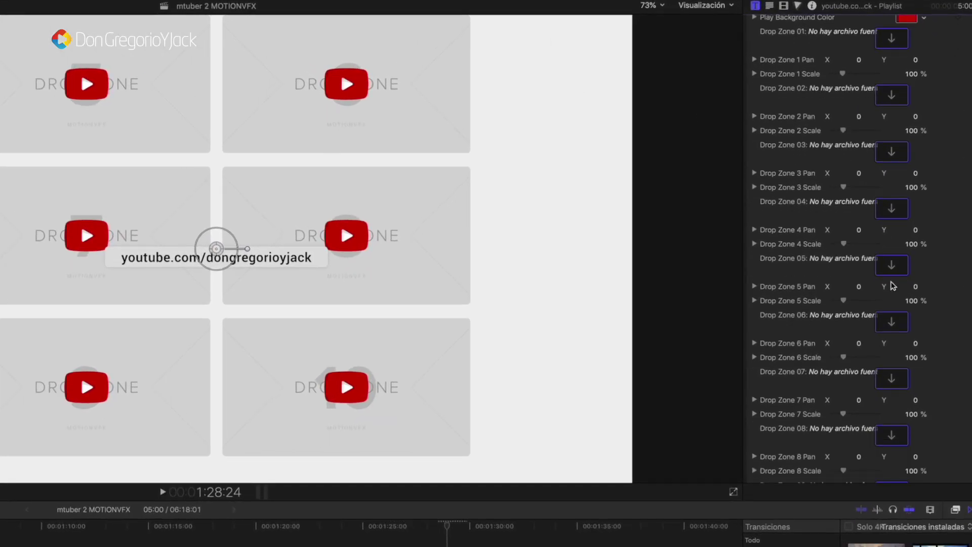
left_click(892, 221)
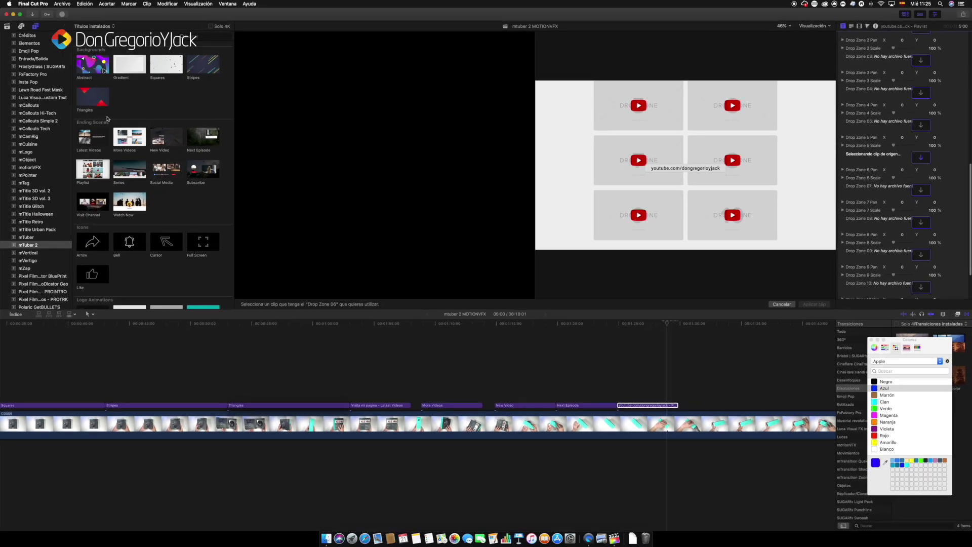
left_click(7, 26)
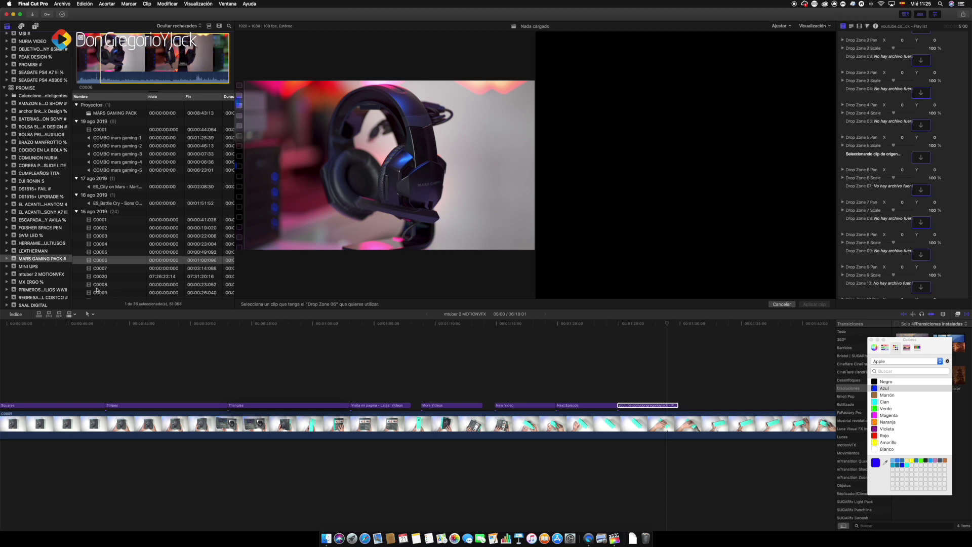
left_click(100, 285)
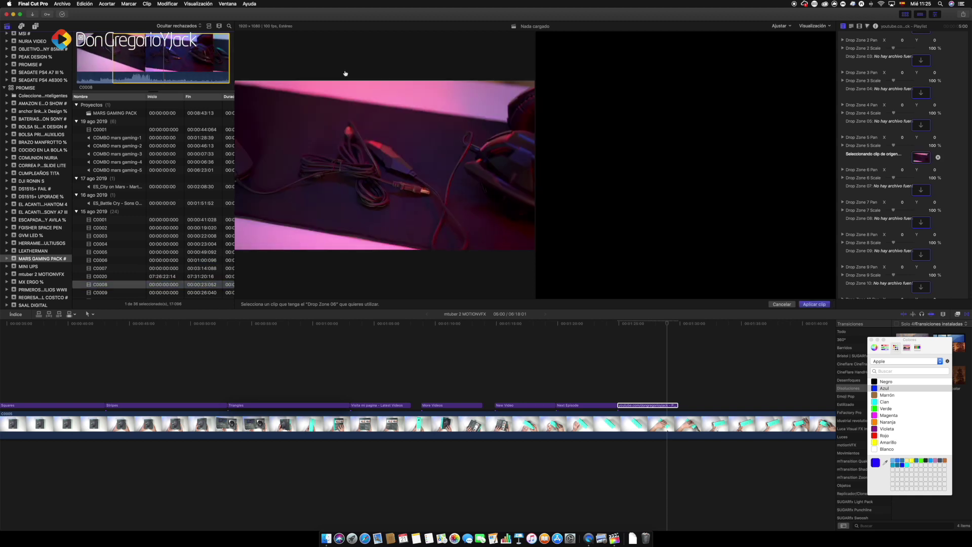
left_click(822, 306)
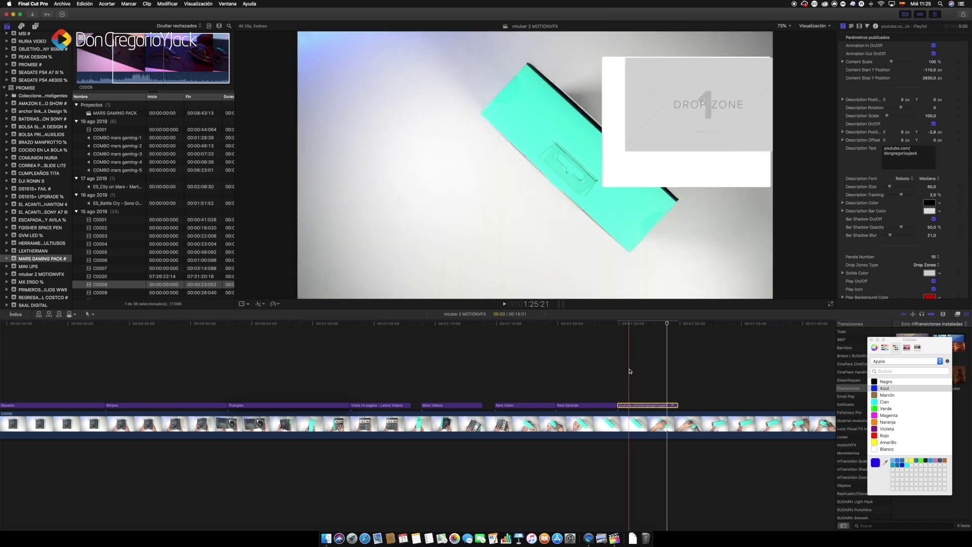
Step: Preview the filled playlist end screen and return to the installed titles
key("space")
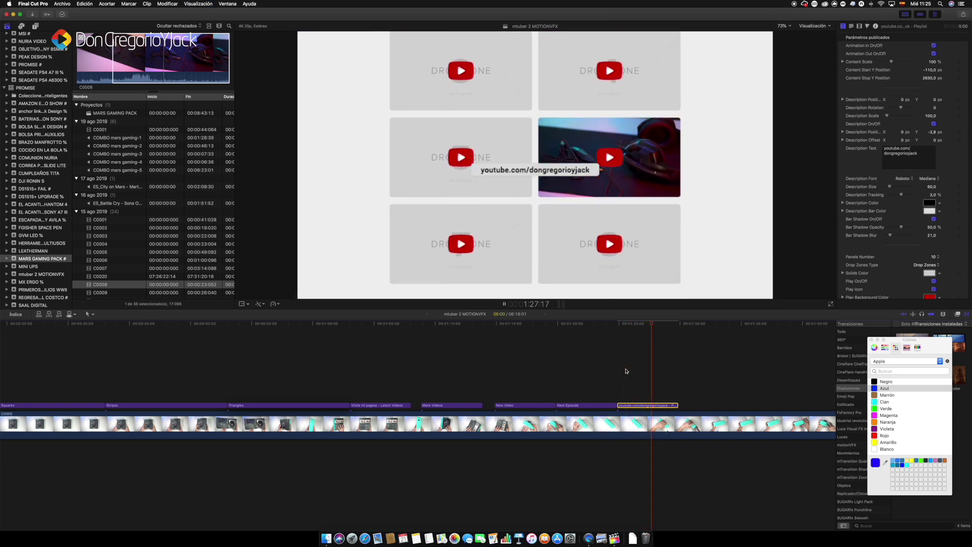
key("space")
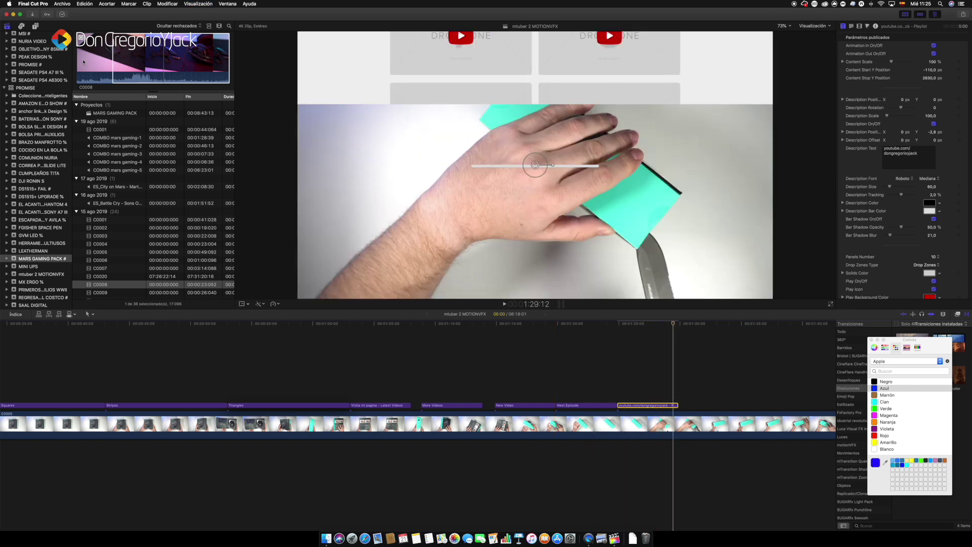
left_click(35, 27)
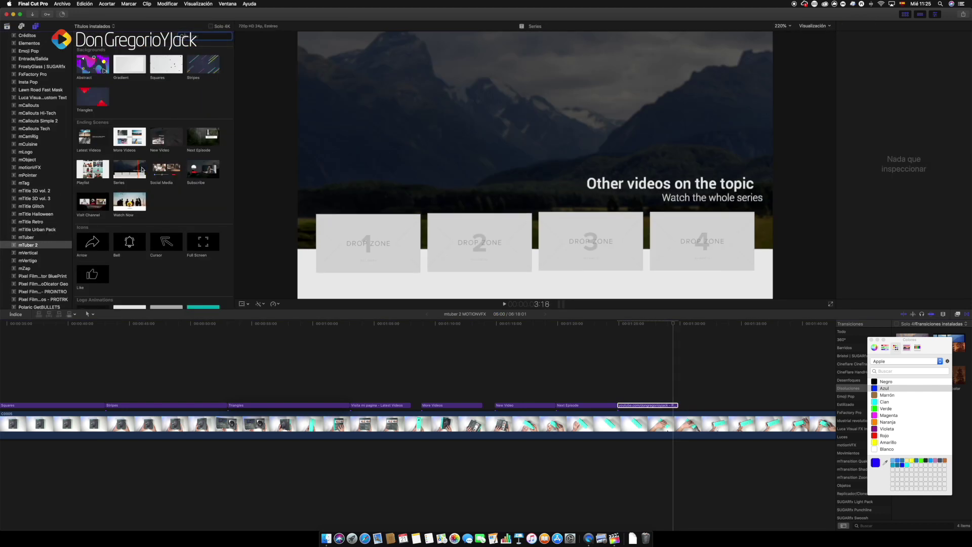
Step: Place the Series title after the playlist title and toggle its heading off and on
left_click_drag(142, 170, 607, 367)
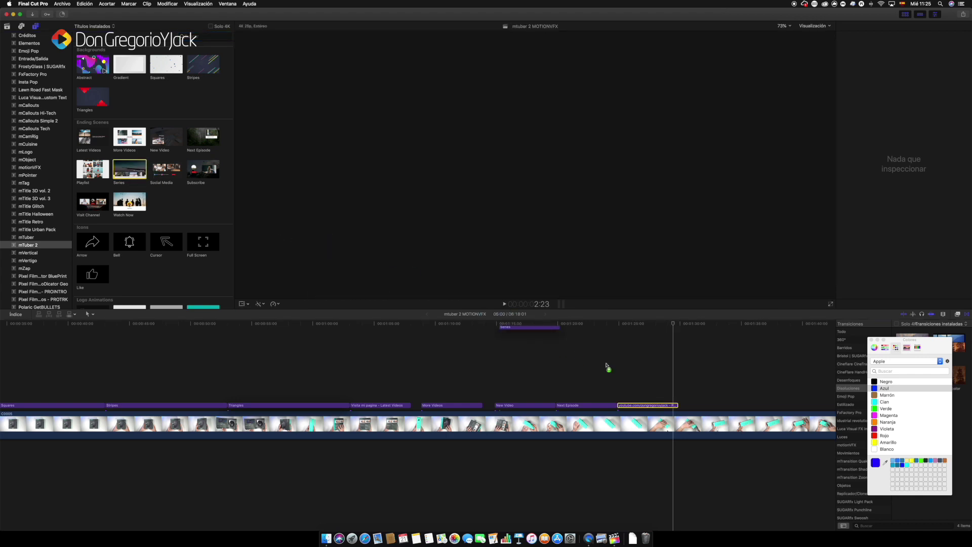
left_click_drag(607, 367, 688, 361)
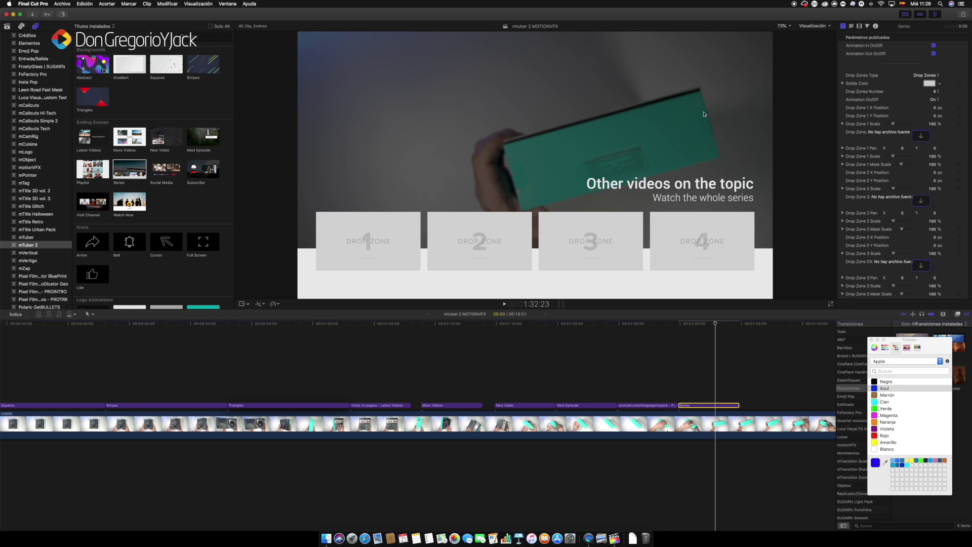
scroll(884, 162, "down", 5)
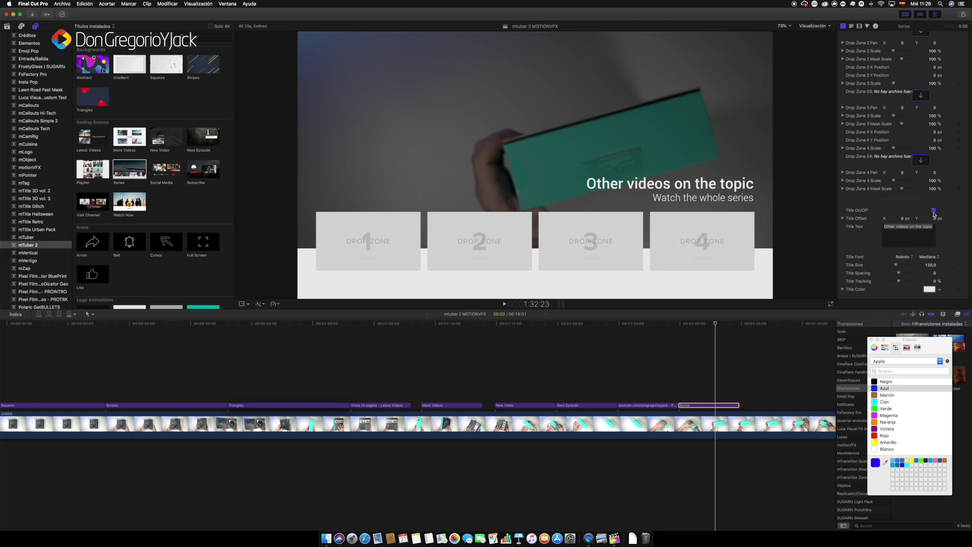
left_click(934, 210)
left_click(934, 210)
Step: Toggle the Series bar and BG Brightness off and back on, then select Social Media
scroll(888, 212, "down", 1)
scroll(876, 243, "down", 2)
scroll(876, 240, "down", 3)
scroll(876, 238, "down", 2)
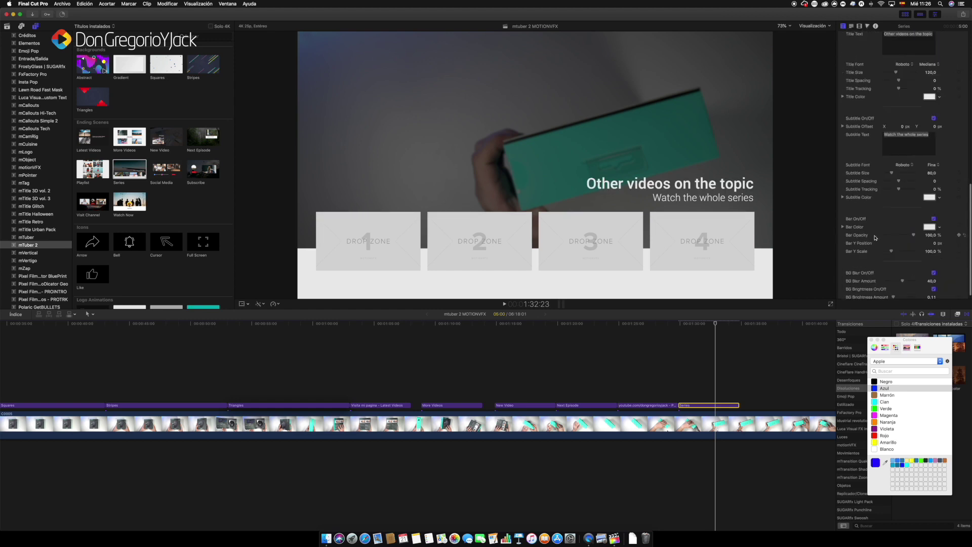
left_click(934, 212)
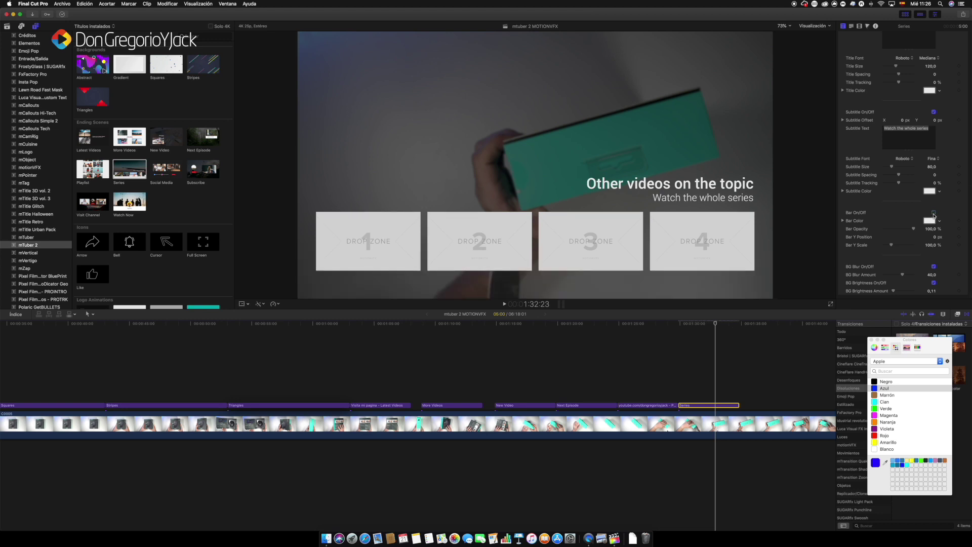
left_click(933, 213)
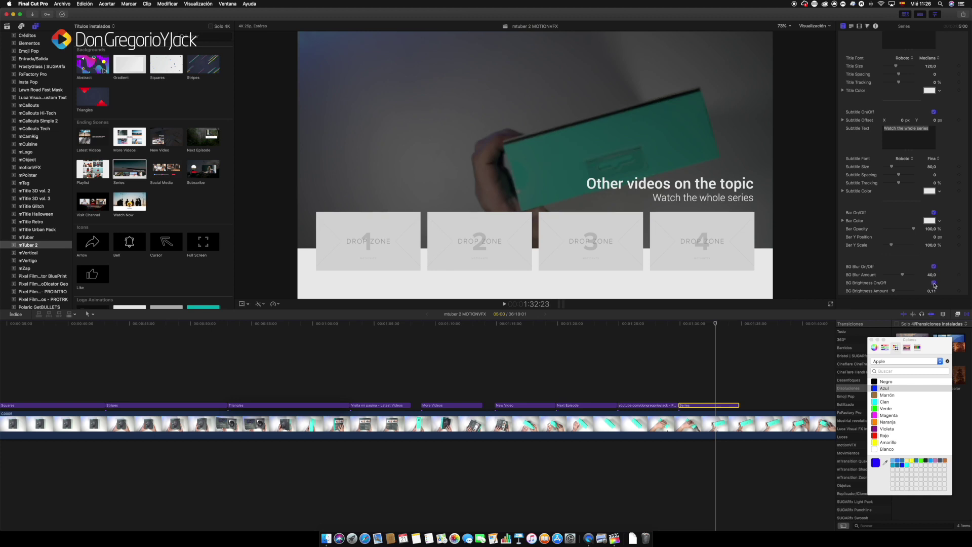
left_click(934, 283)
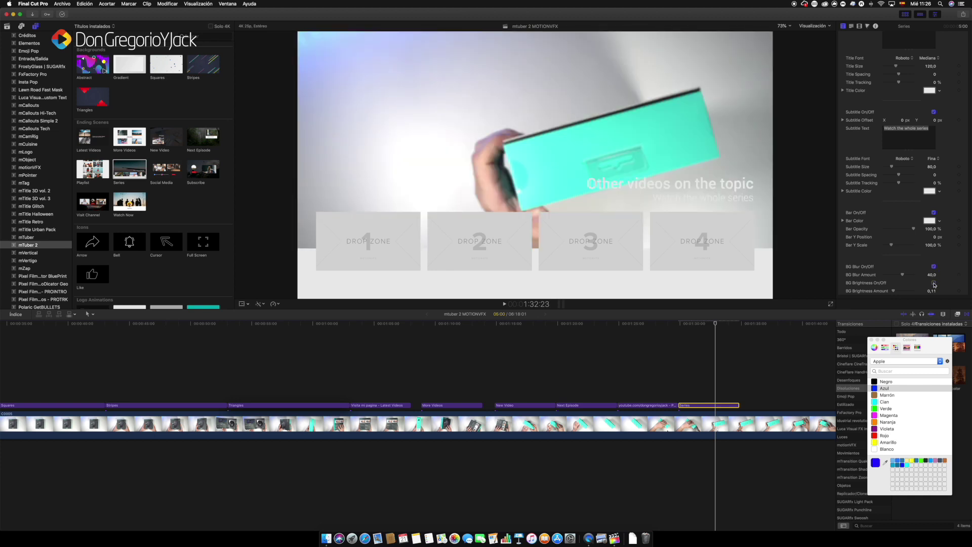
left_click(935, 283)
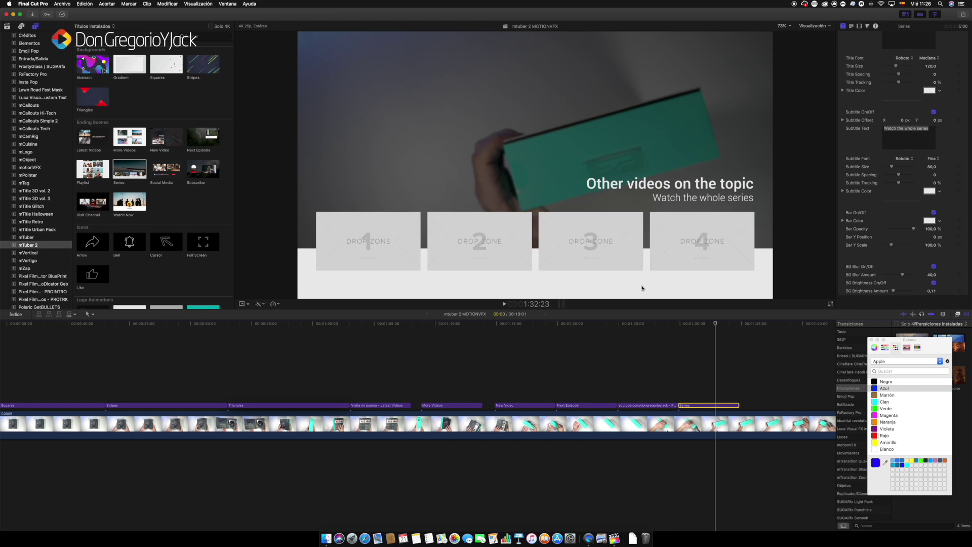
left_click(165, 174)
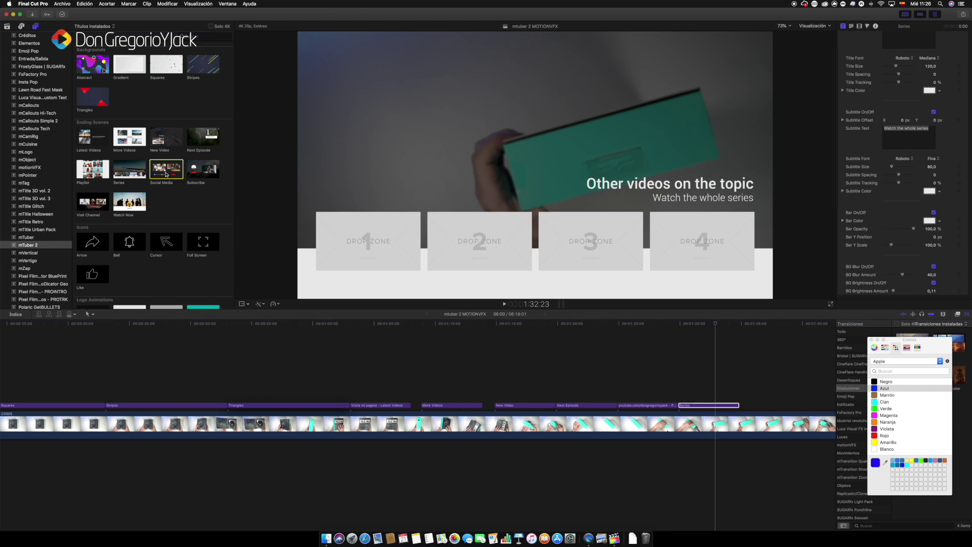
scroll(661, 350, "right", 3)
Step: Add the Social Media title after Series and nudge its Instagram line slightly lower
scroll(661, 350, "right", 5)
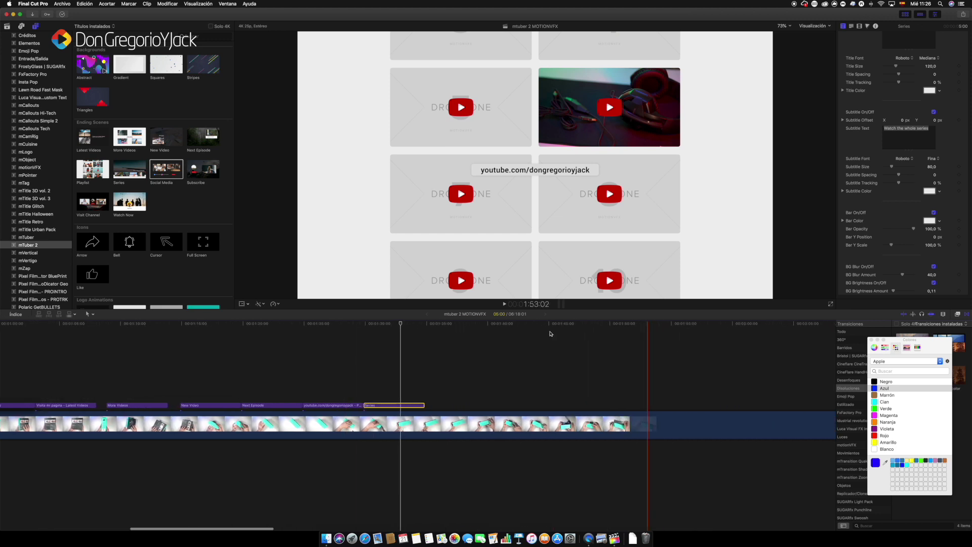
left_click_drag(165, 171, 413, 398)
key("space")
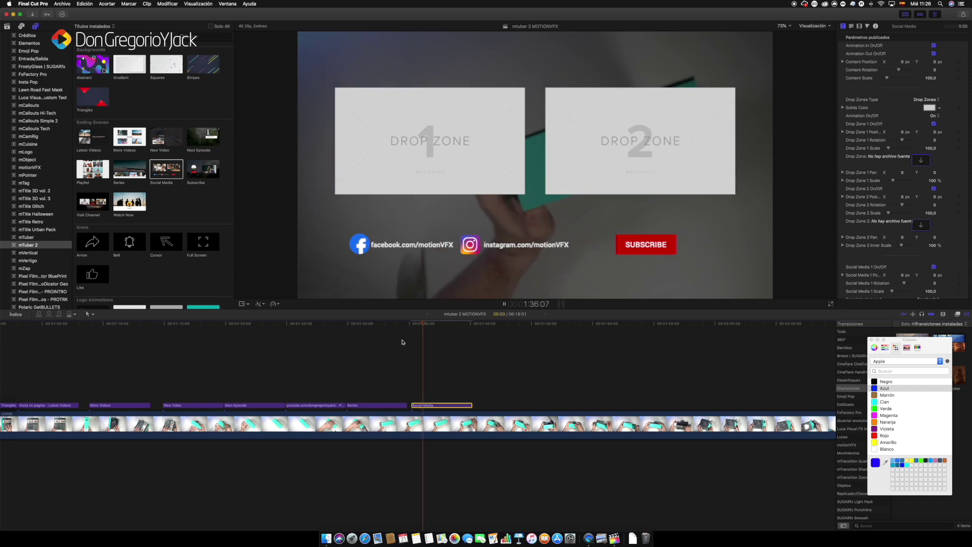
key("space")
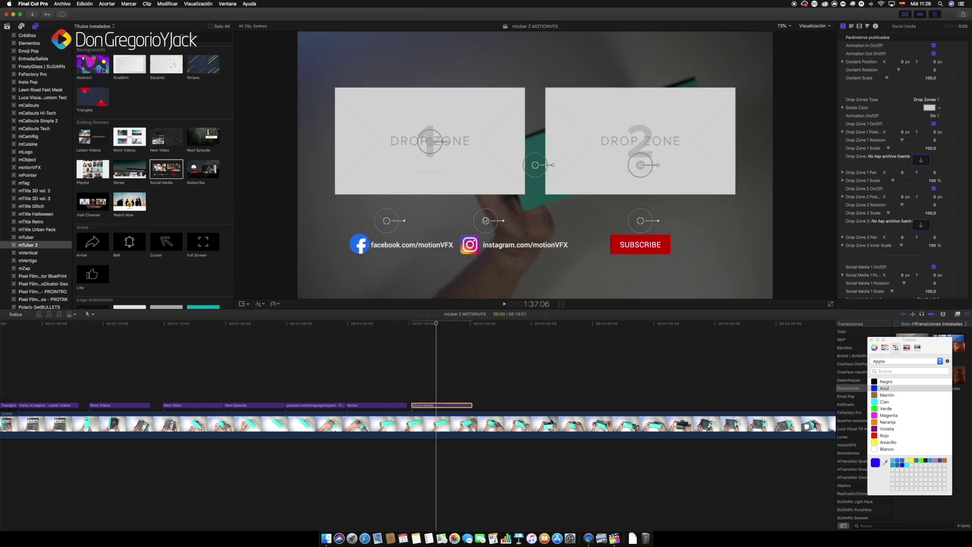
mouse_move(486, 221)
left_mouse_down()
mouse_move(484, 233)
mouse_move(501, 223)
left_mouse_up()
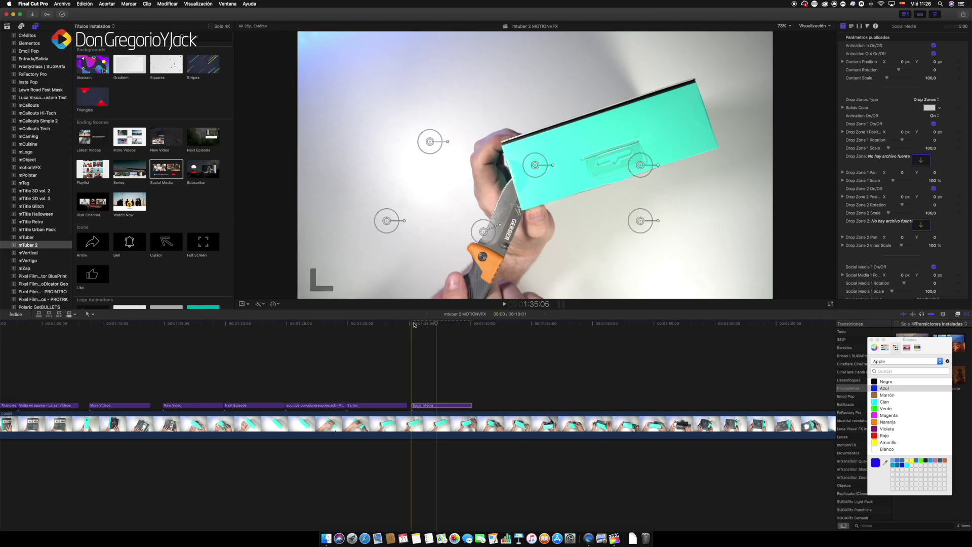
Step: Add the Subscribe title after Social Media and preview it
left_click(202, 171)
mouse_move(203, 171)
left_mouse_down()
mouse_move(490, 401)
mouse_move(479, 402)
left_mouse_up()
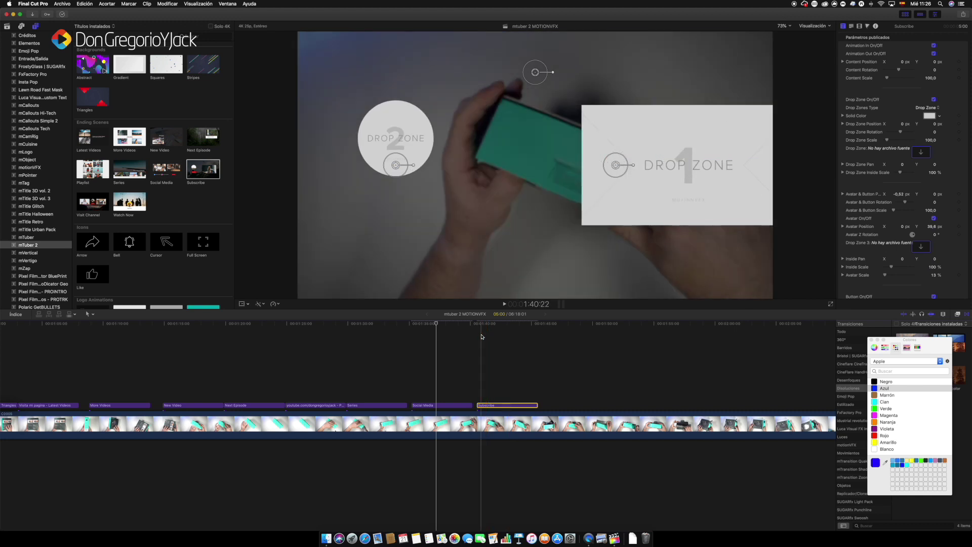
key("space")
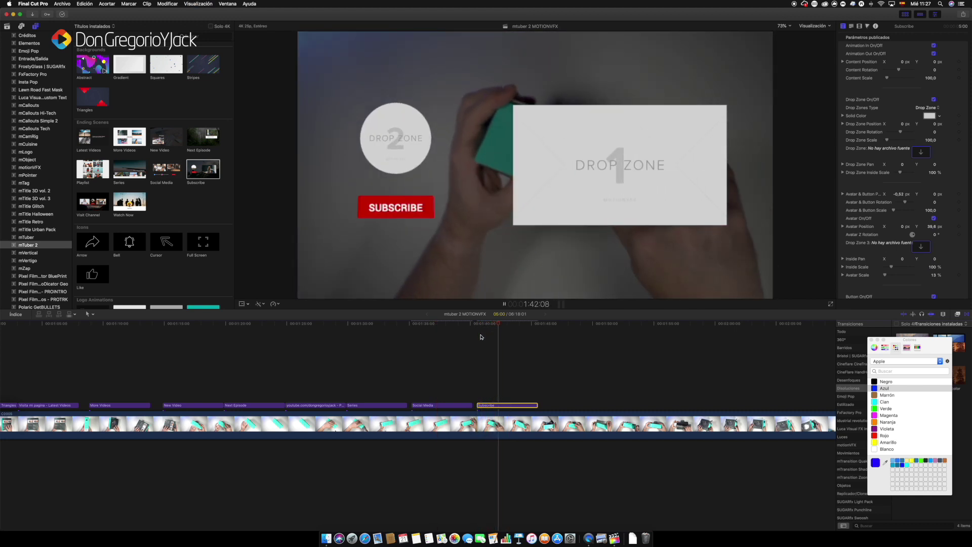
key("space")
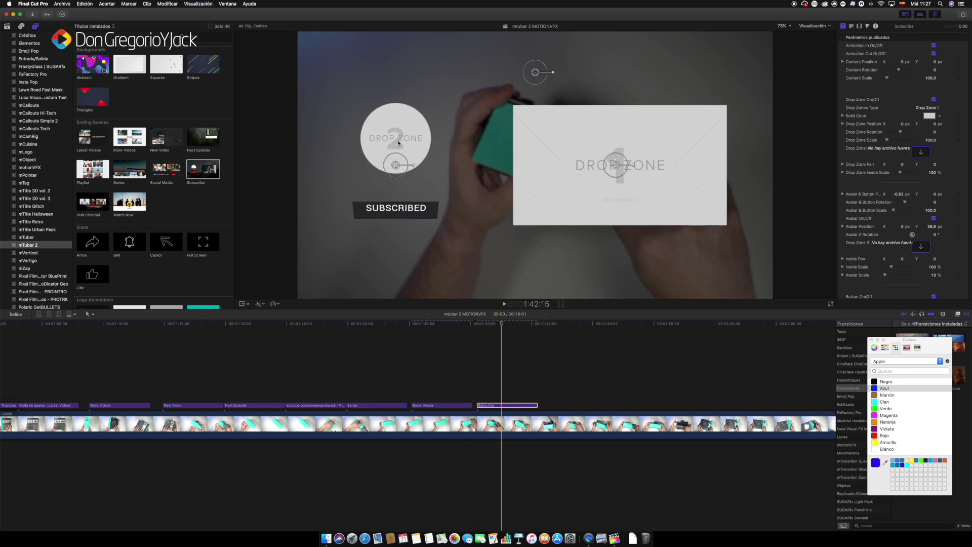
left_click(397, 141)
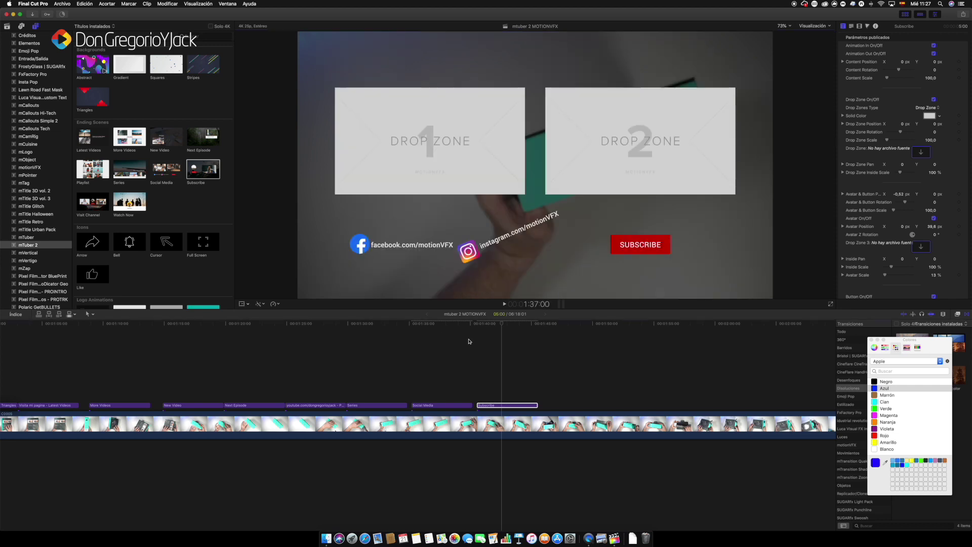
key("space")
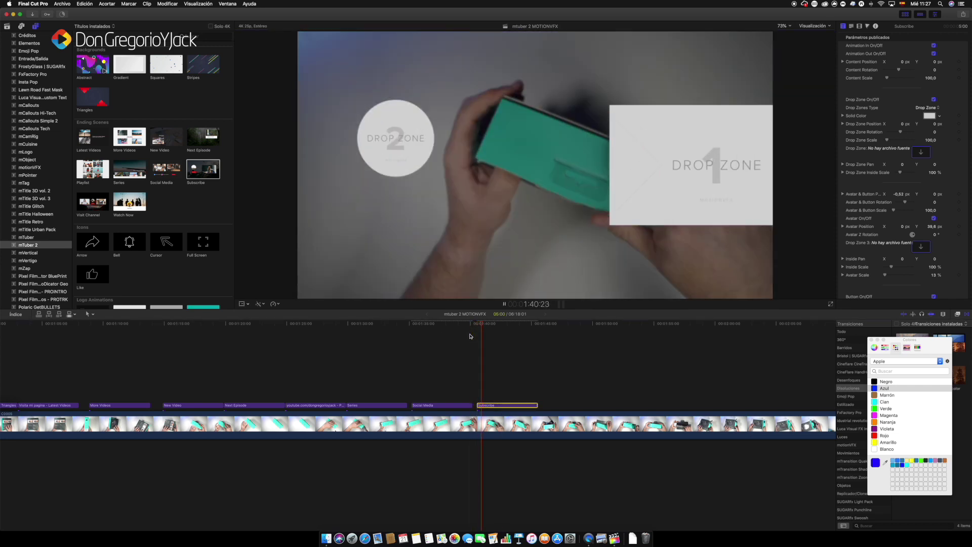
key("space")
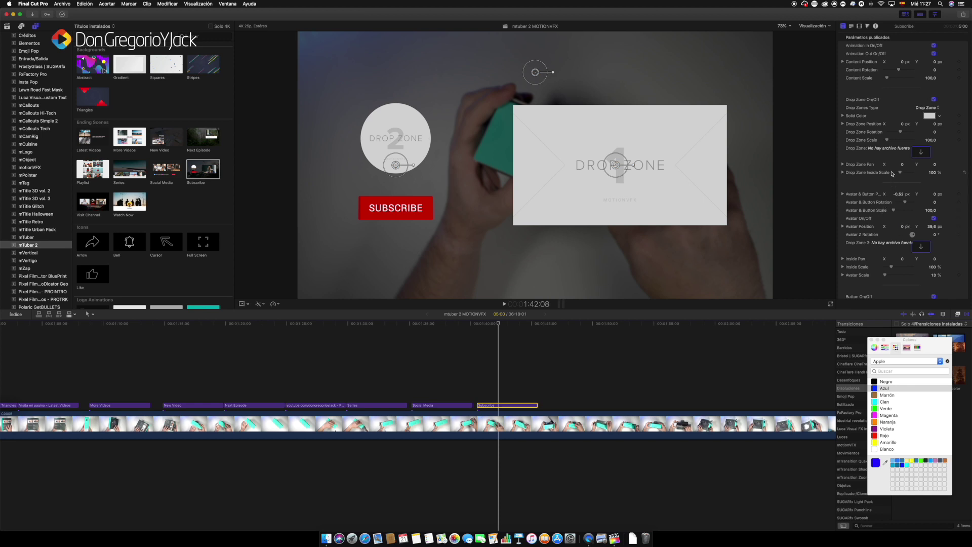
scroll(892, 174, "down", 3)
scroll(942, 127, "up", 3)
Step: Apply the logo icon still from Smart Collections > Imágenes fijas to the large drop zone
left_click(922, 152)
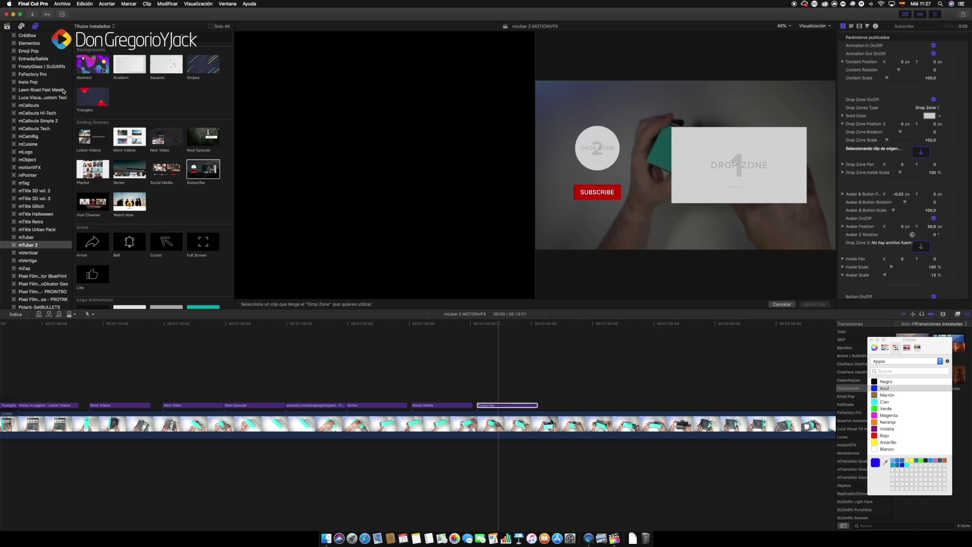
left_click(7, 26)
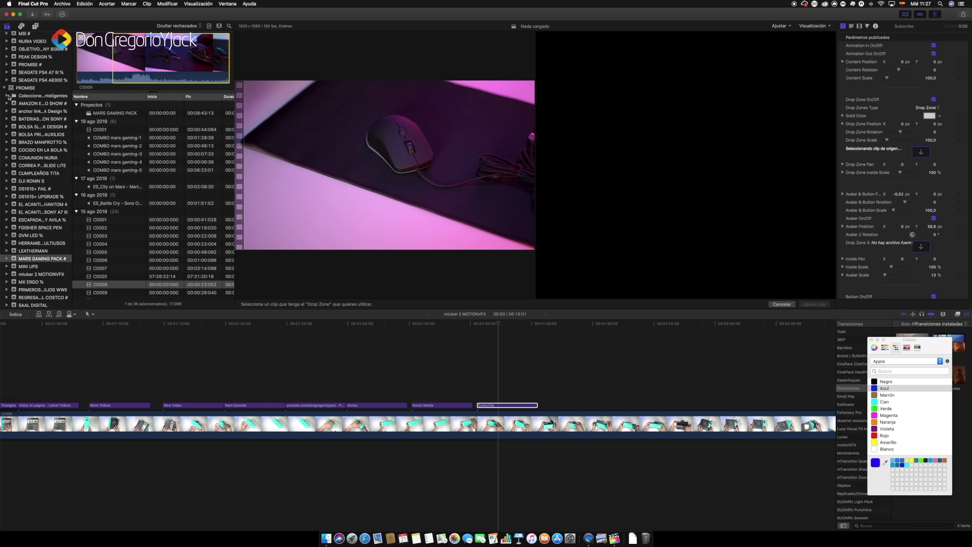
left_click(7, 96)
left_click(33, 113)
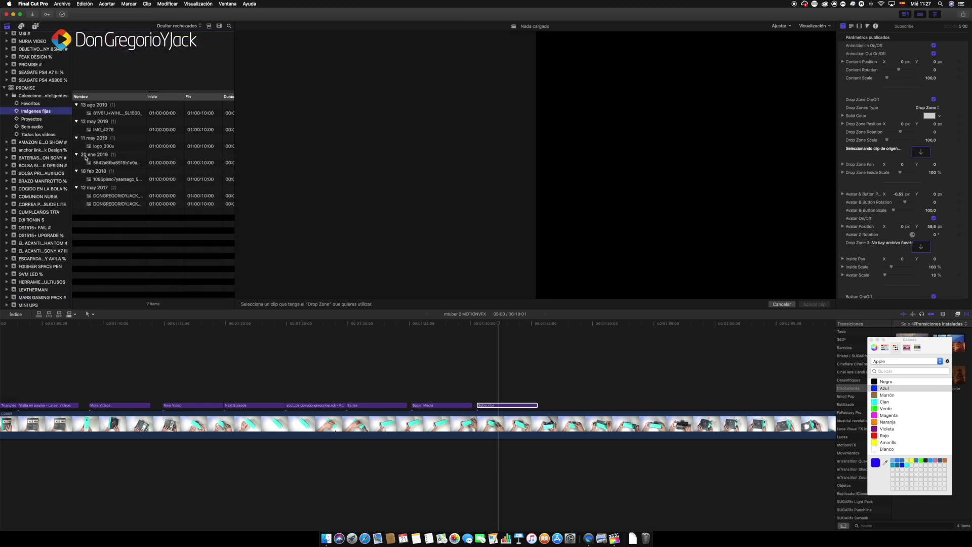
left_click(104, 203)
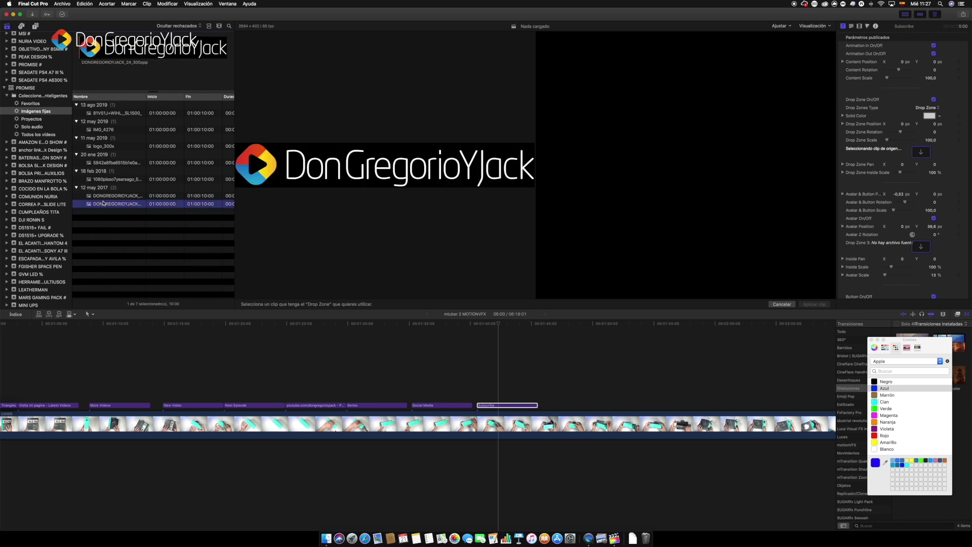
left_click(106, 196)
left_click(148, 63)
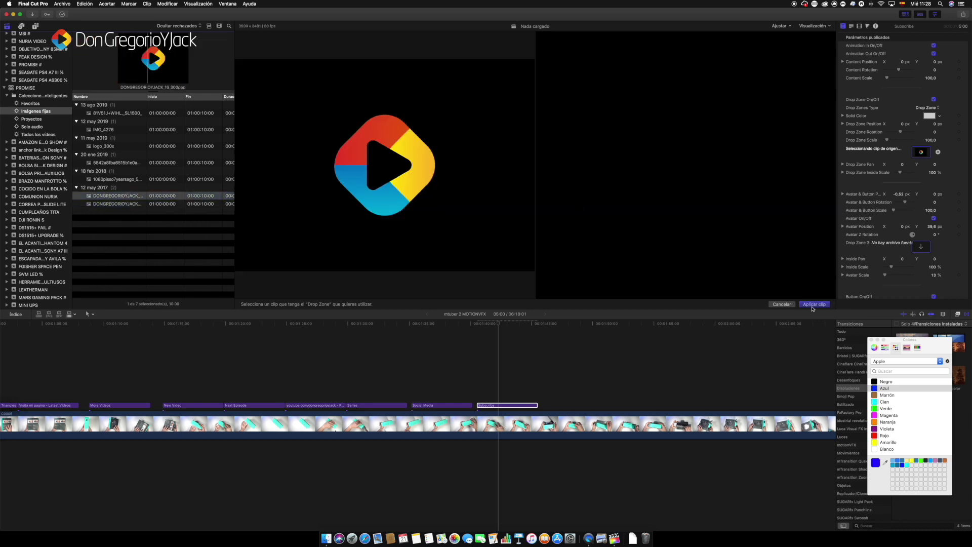
left_click(812, 306)
left_click(498, 339)
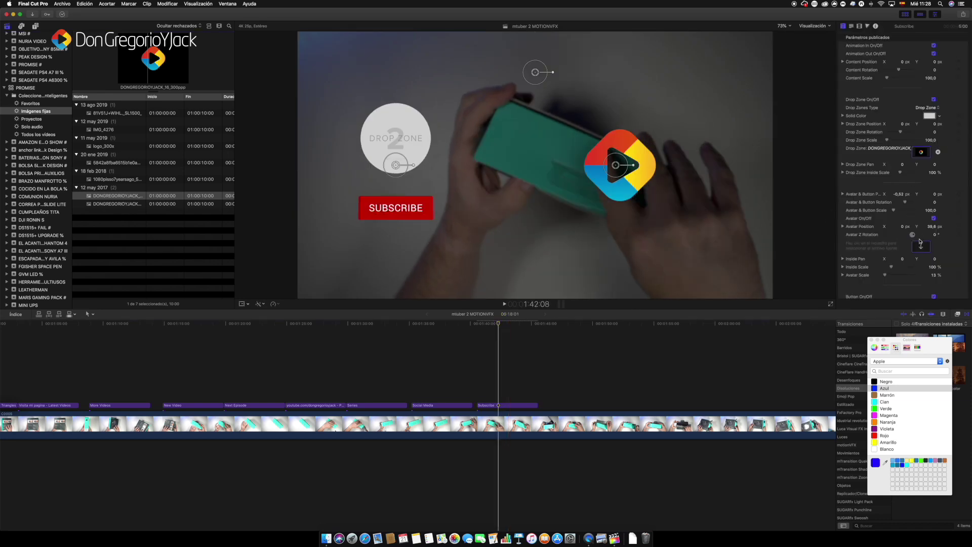
Step: Clear the large drop zone and put the logo into the round drop zone instead
left_click(938, 153)
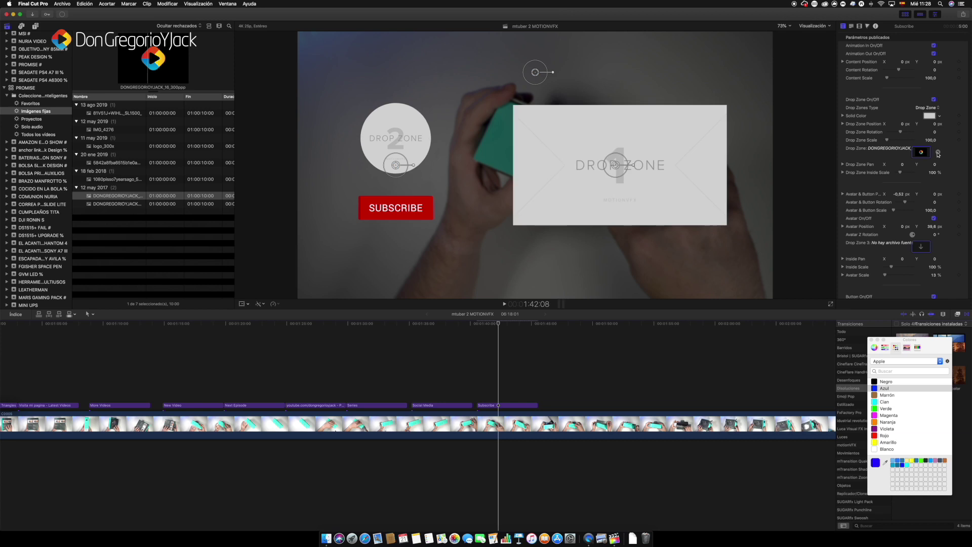
left_click(921, 247)
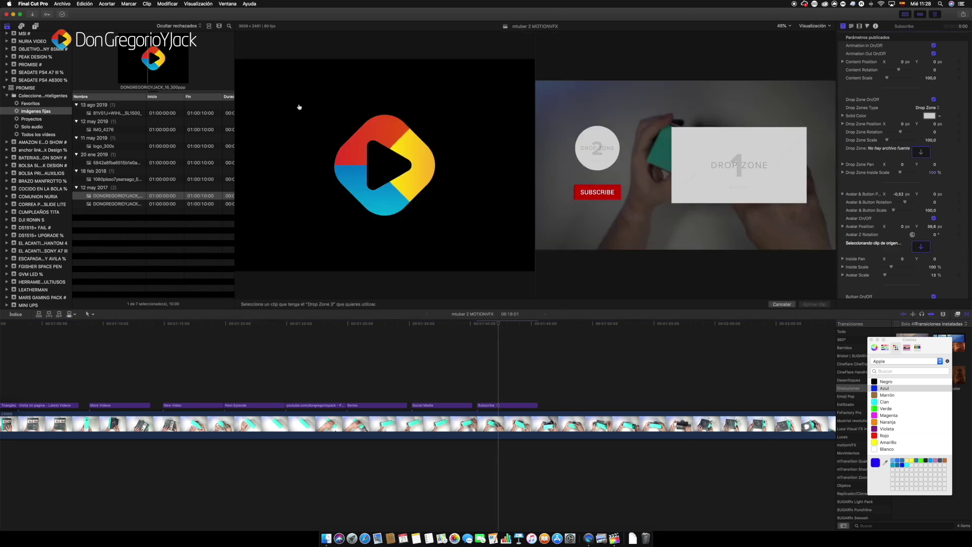
left_click(158, 61)
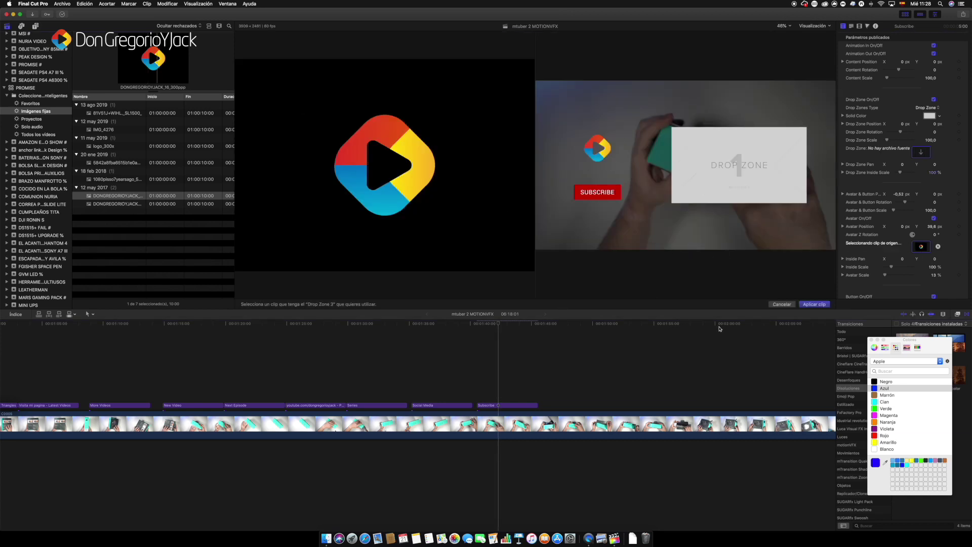
left_click(815, 304)
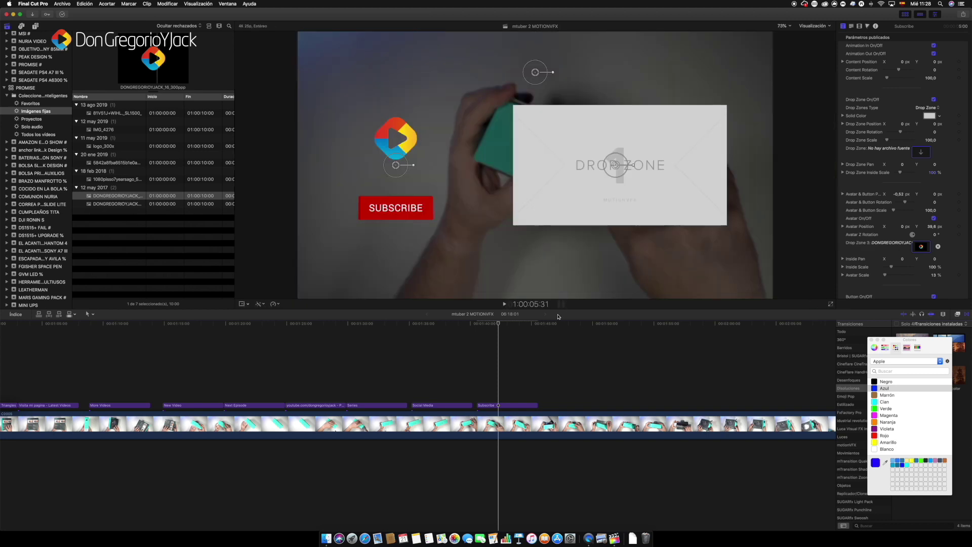
Step: Play back the Subscribe end screen with its logo, then reopen the Titles list
left_click(462, 339)
key("space")
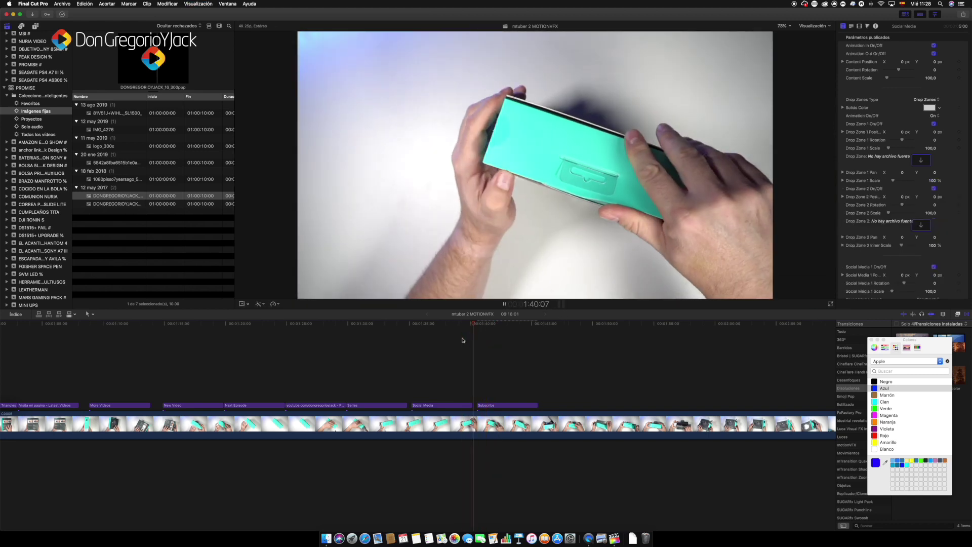
key("space")
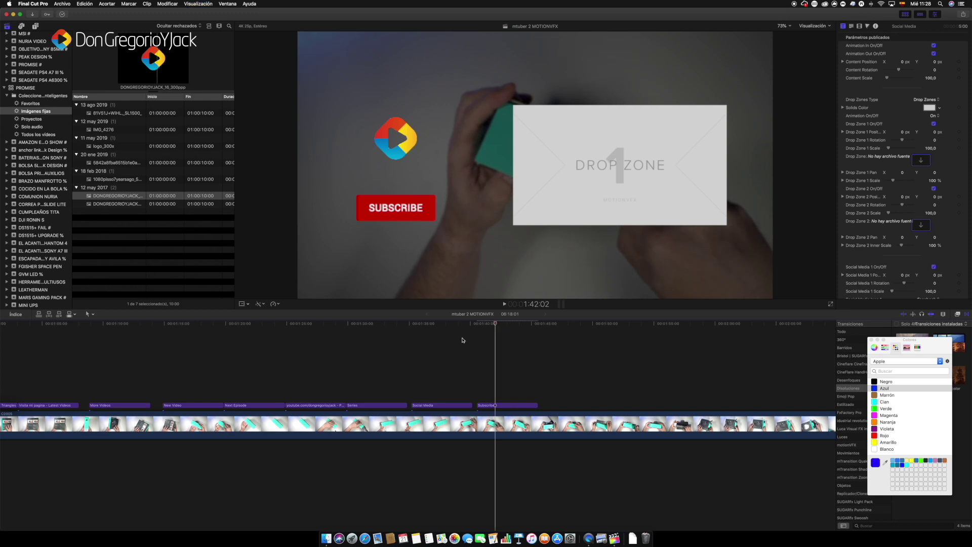
left_click(401, 237)
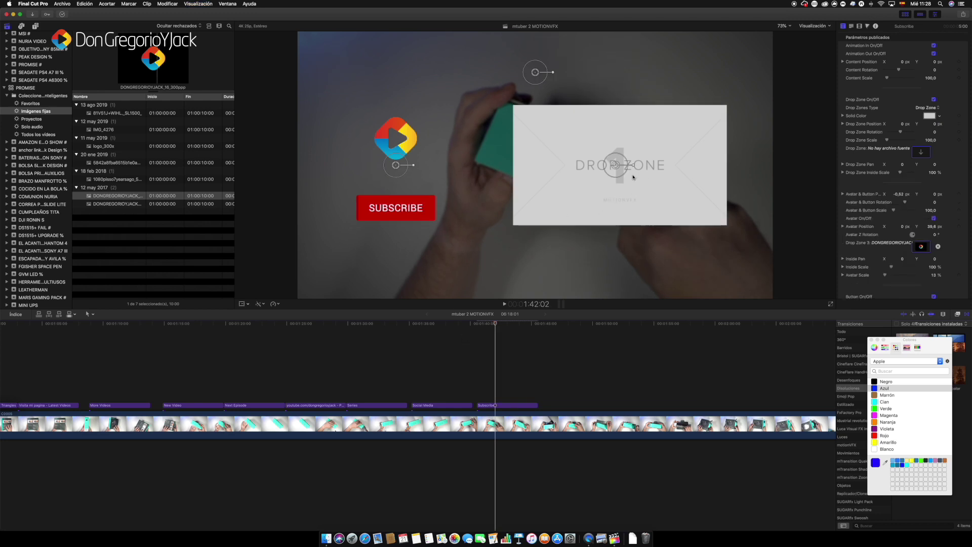
left_click(36, 26)
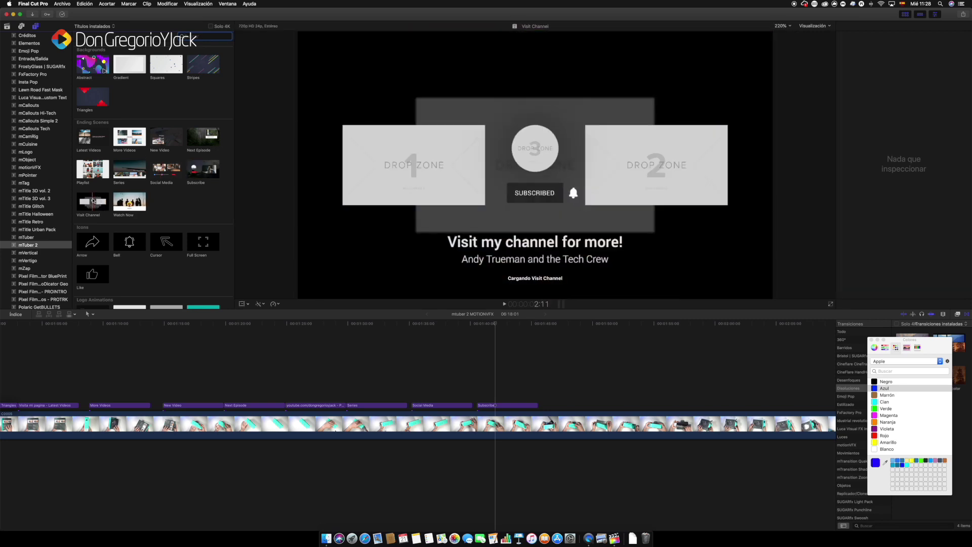
Step: Add the Visit Channel end screen after Subscribe and preview it
mouse_move(92, 201)
left_mouse_down()
mouse_move(546, 387)
mouse_move(539, 405)
left_mouse_up()
key("space")
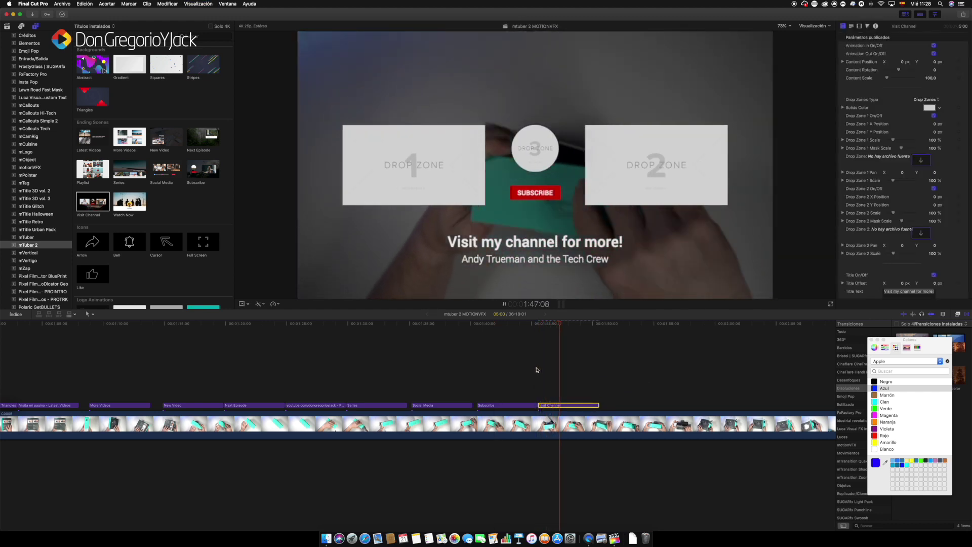
key("space")
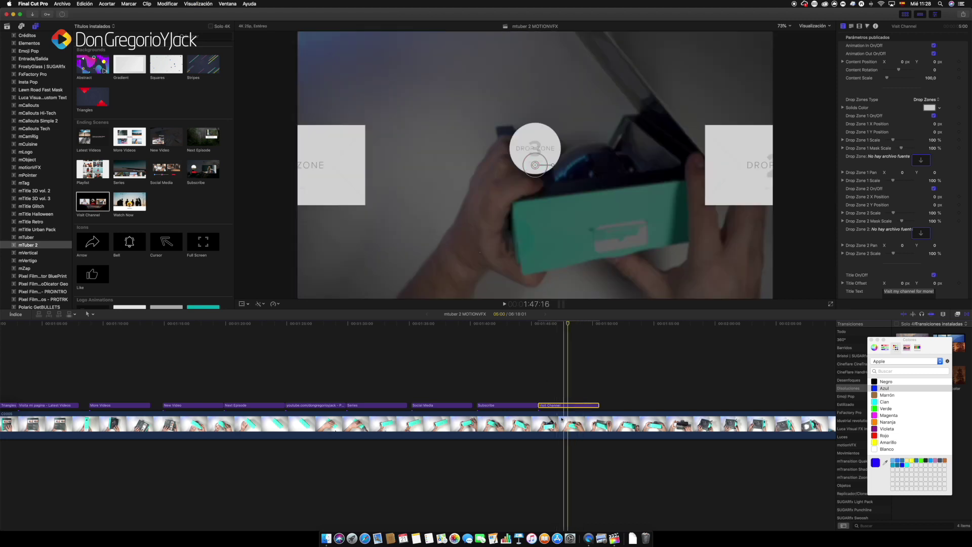
Step: Find the Watch Now title in the browser and place it after Visit Channel
scroll(914, 165, "down", 5)
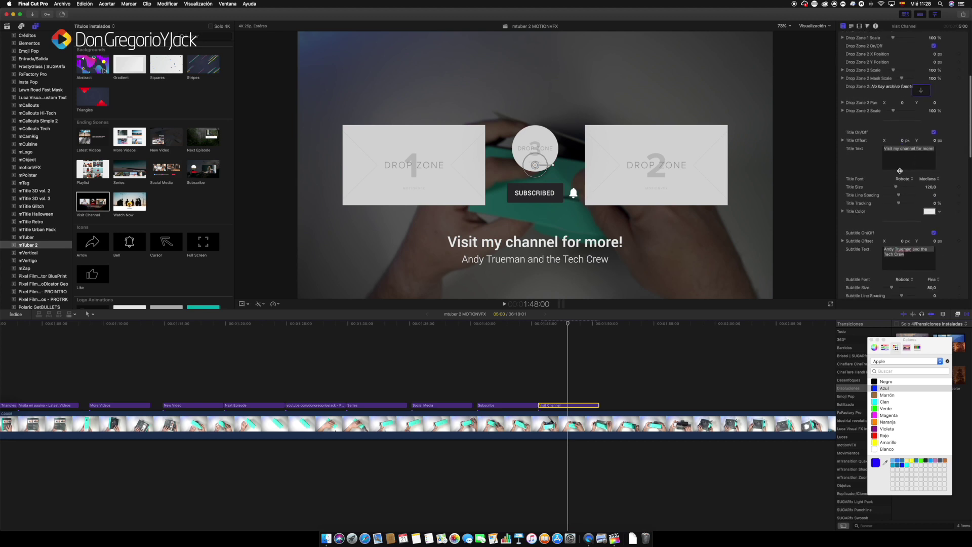
scroll(900, 171, "down", 3)
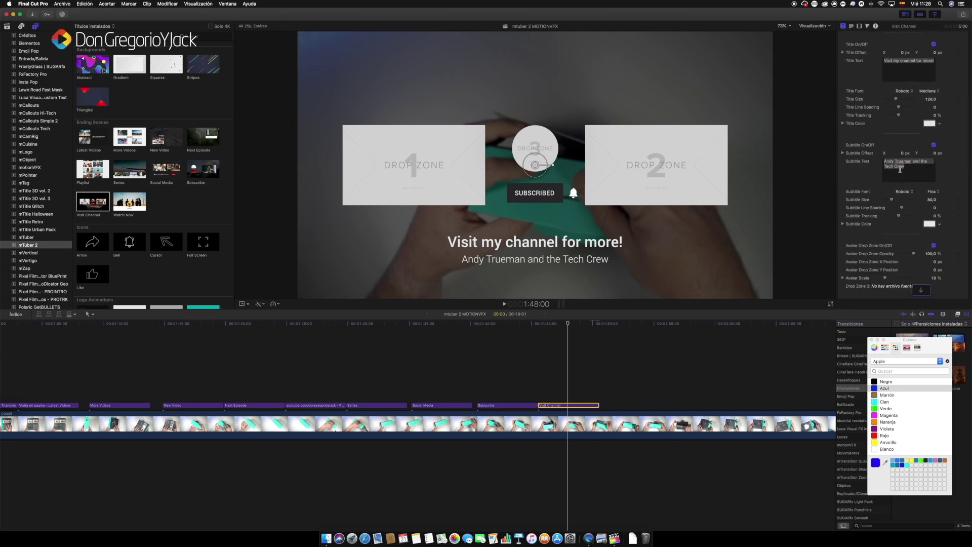
scroll(947, 170, "down", 2)
scroll(947, 169, "down", 2)
scroll(950, 169, "down", 2)
scroll(950, 168, "down", 2)
scroll(951, 169, "down", 1)
scroll(951, 169, "down", 2)
scroll(950, 168, "down", 2)
scroll(950, 168, "down", 1)
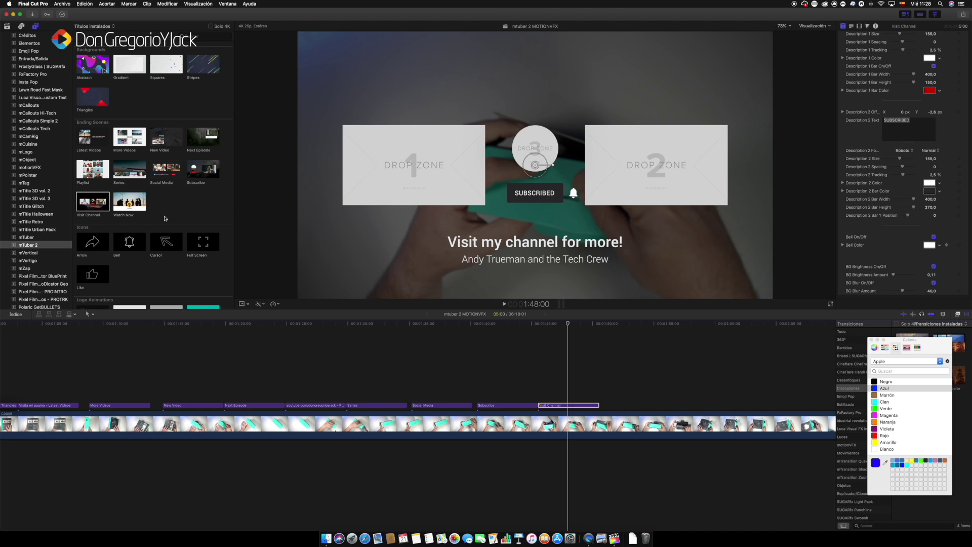
left_click_drag(140, 207, 598, 350)
Step: Preview the Watch Now end screen and park the playhead just past its end
key("space")
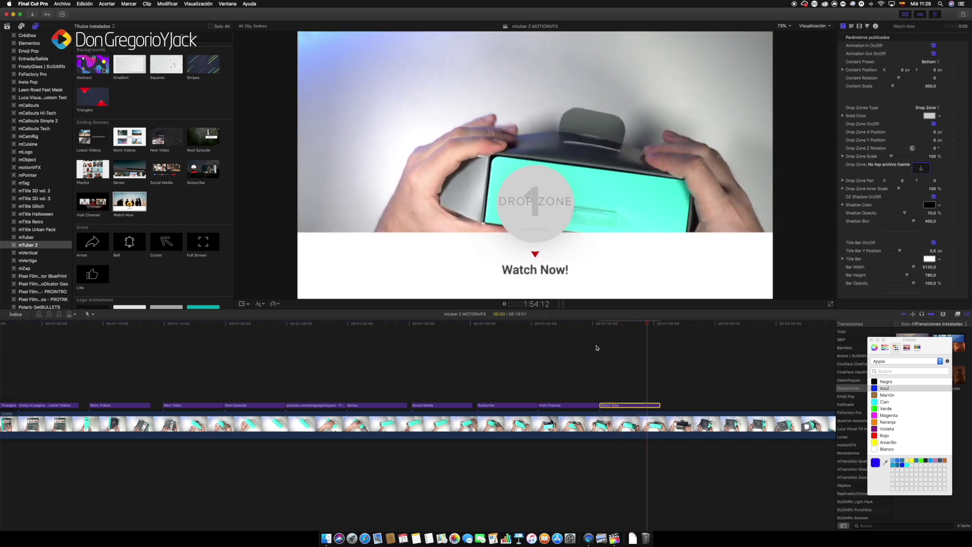
key("space")
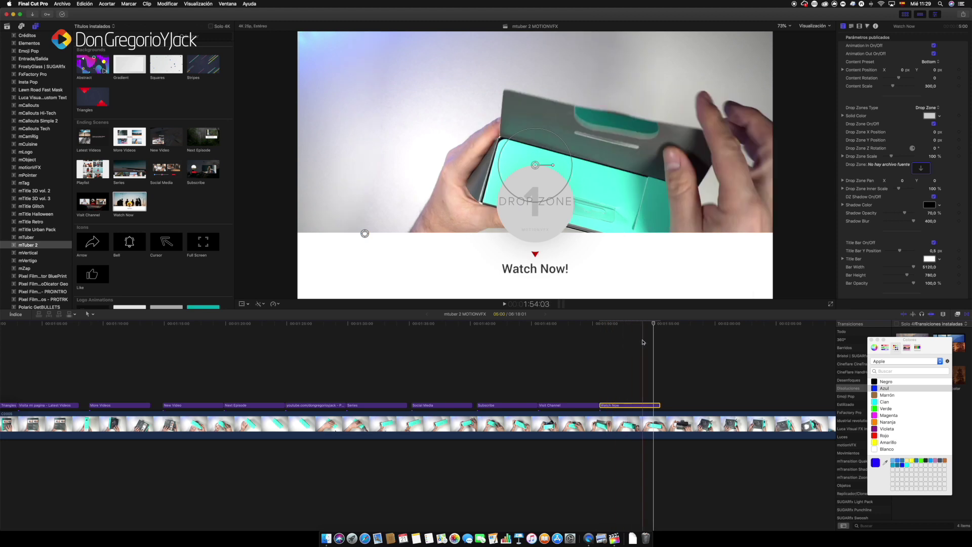
scroll(617, 343, "right", 3)
scroll(617, 342, "right", 3)
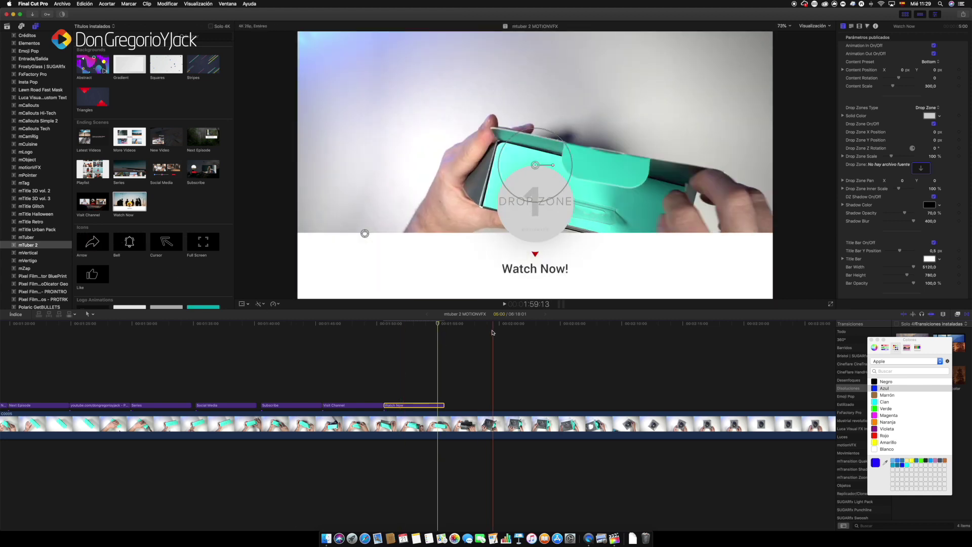
left_click(457, 327)
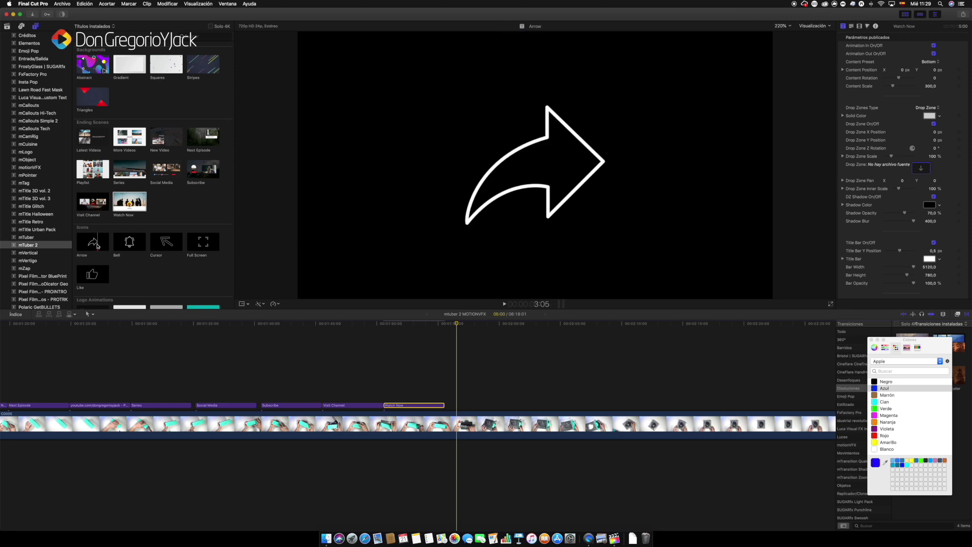
Step: Add the Arrow icon title, move it to the upper left, outline it blue and tilt it slightly
mouse_move(89, 243)
left_mouse_down()
mouse_move(458, 389)
mouse_move(458, 402)
left_mouse_up()
key("space")
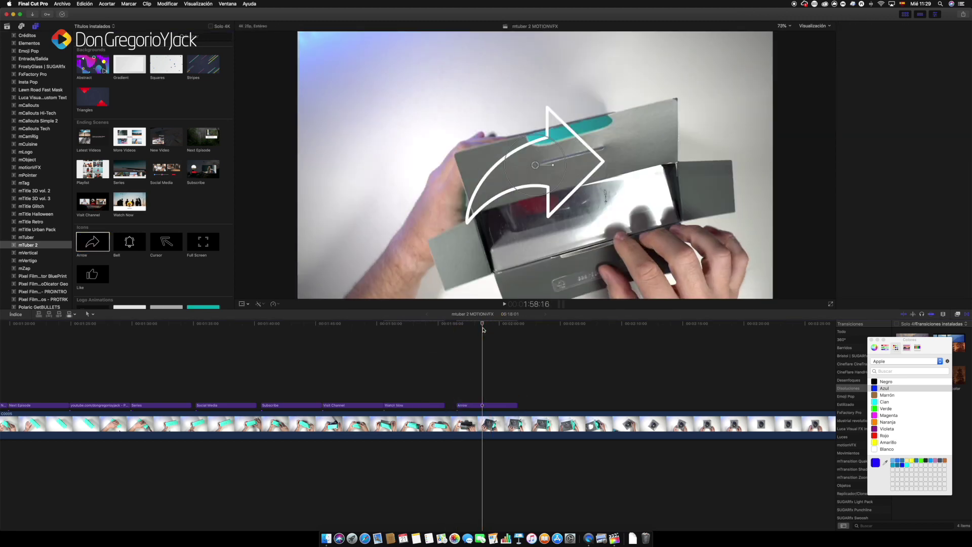
left_click_drag(536, 165, 400, 98)
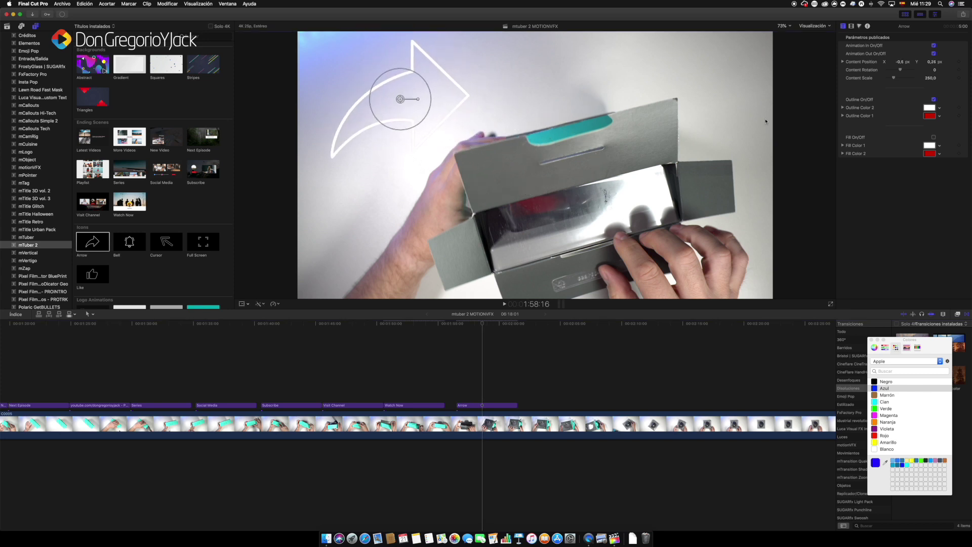
left_click(940, 108)
left_click_drag(909, 132, 925, 150)
left_click(925, 150)
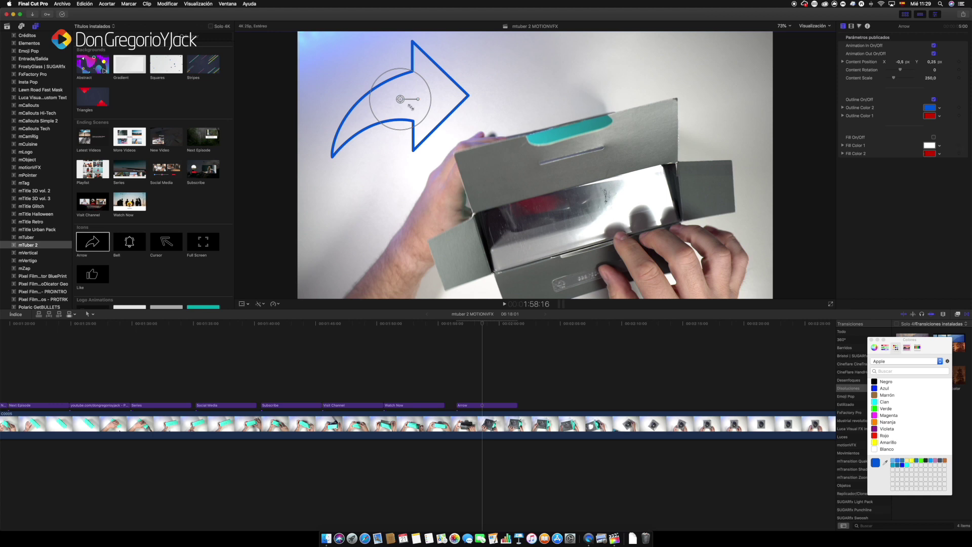
left_click_drag(418, 104, 415, 109)
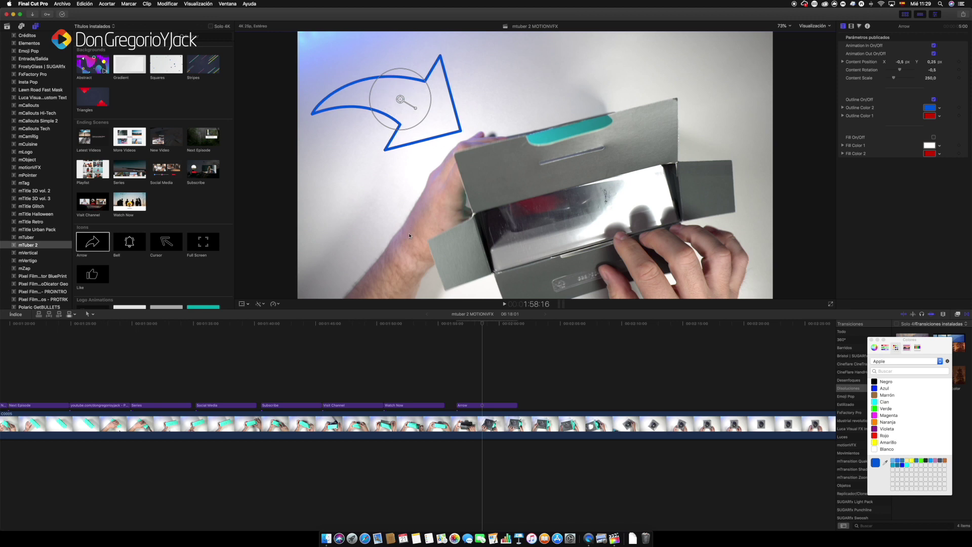
Step: Replay the arrow's entrance and change its red accent outline colour to black (Negro)
left_click(423, 334)
key("space")
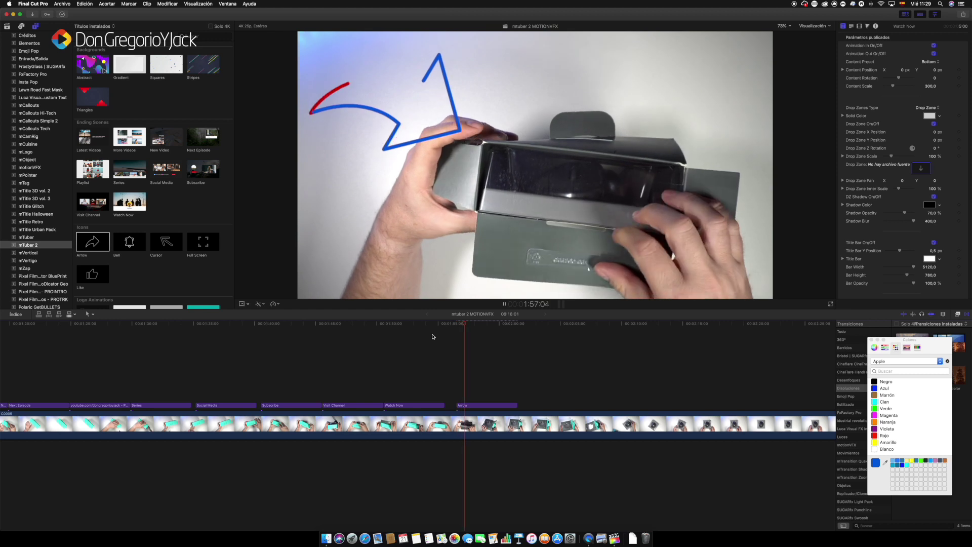
key("space")
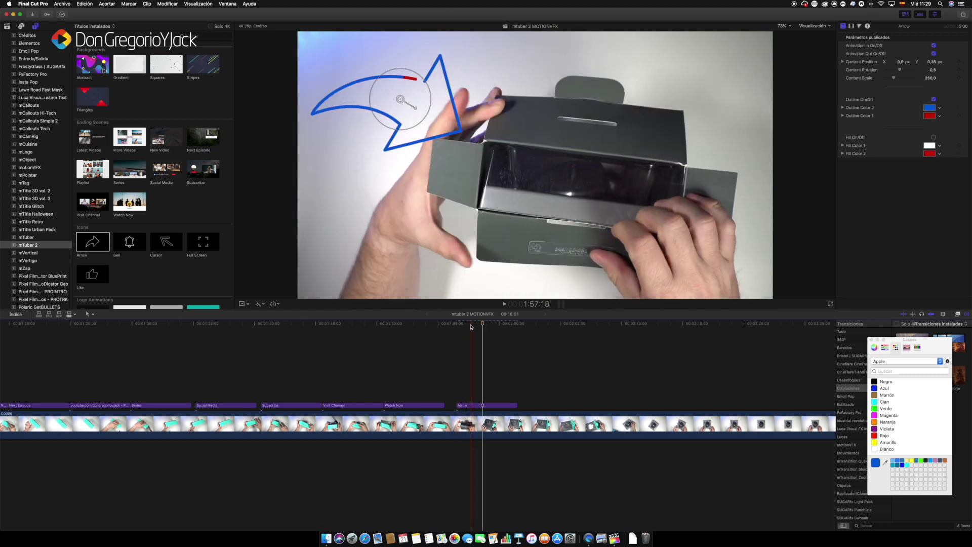
left_click(470, 323)
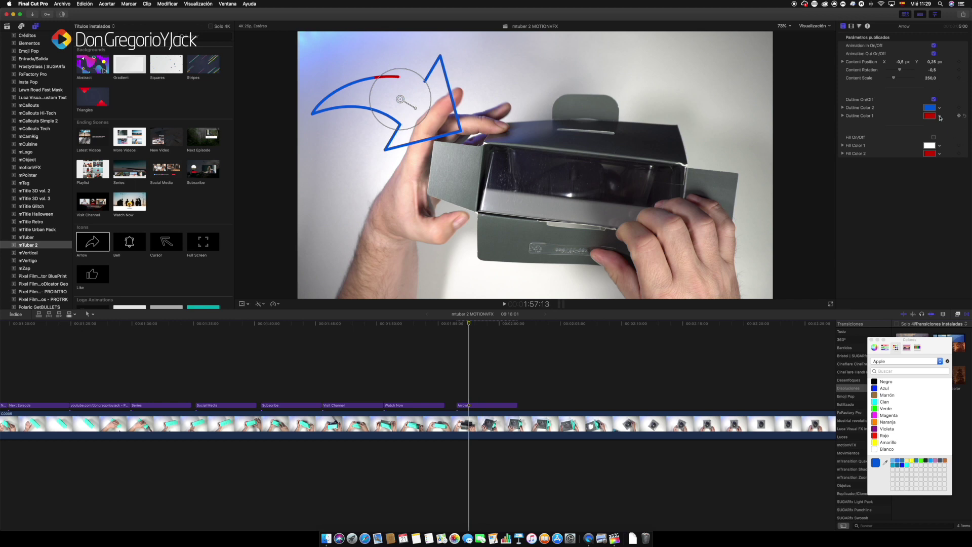
left_click(940, 118)
mouse_move(912, 144)
left_mouse_down()
mouse_move(921, 161)
mouse_move(890, 172)
mouse_move(935, 191)
left_mouse_up()
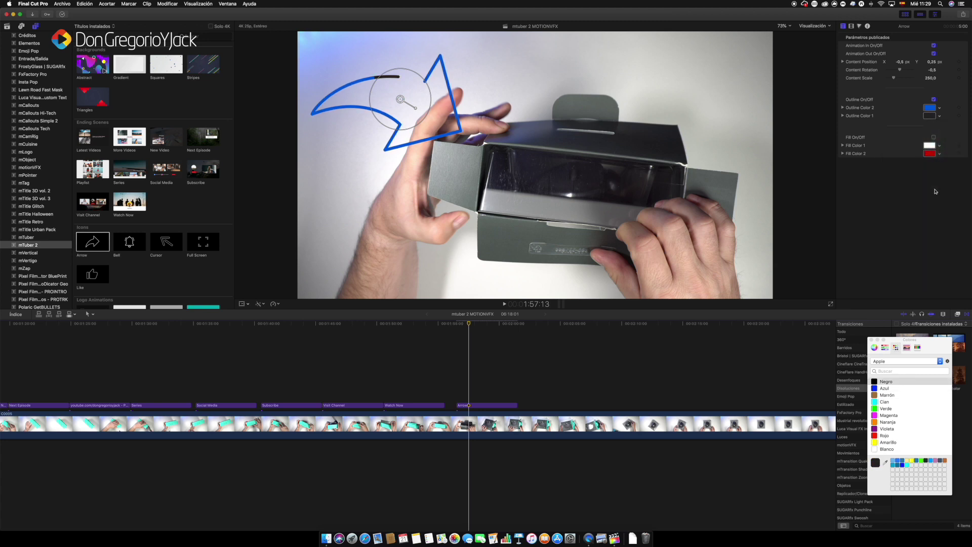
Step: Set the Arrow clip's Content Scale to 100 and shift the arrow further left
key("space")
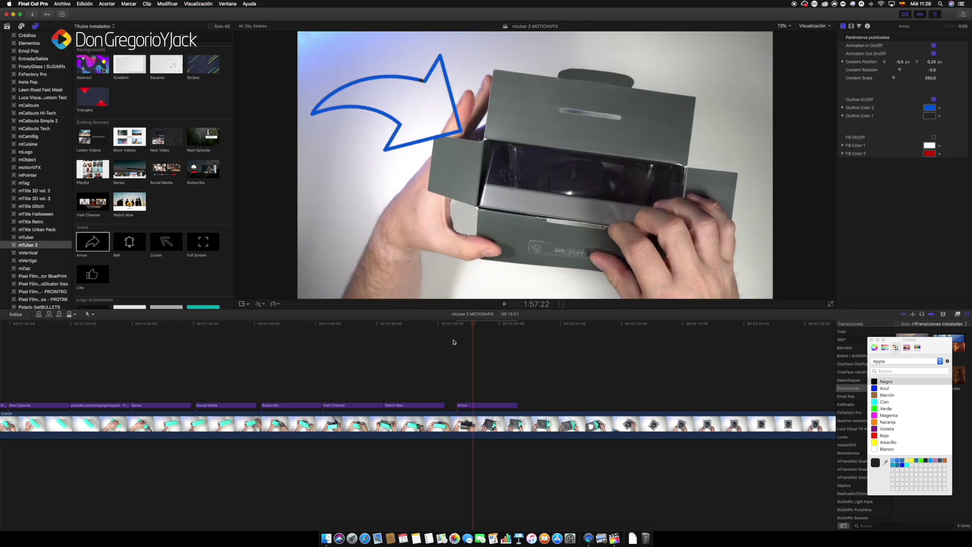
key("space")
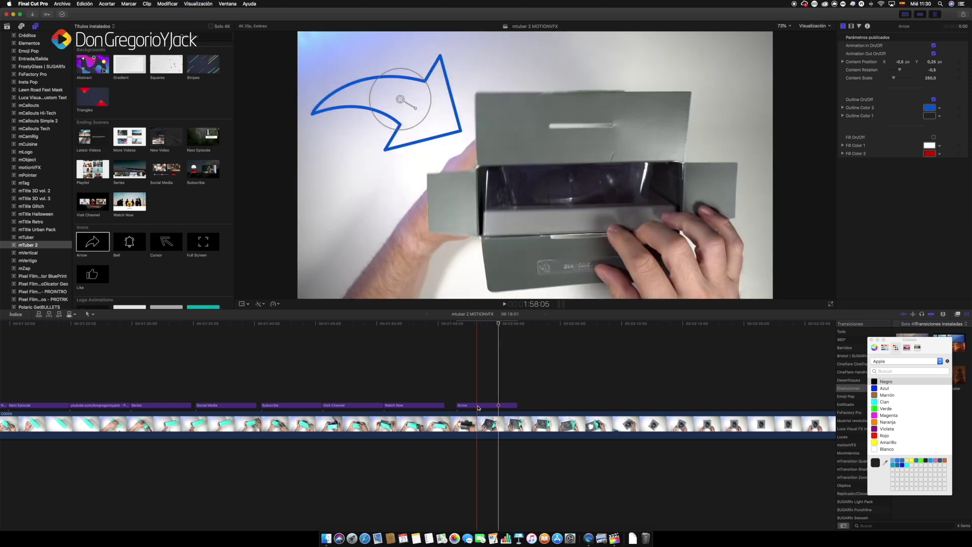
left_click(478, 405)
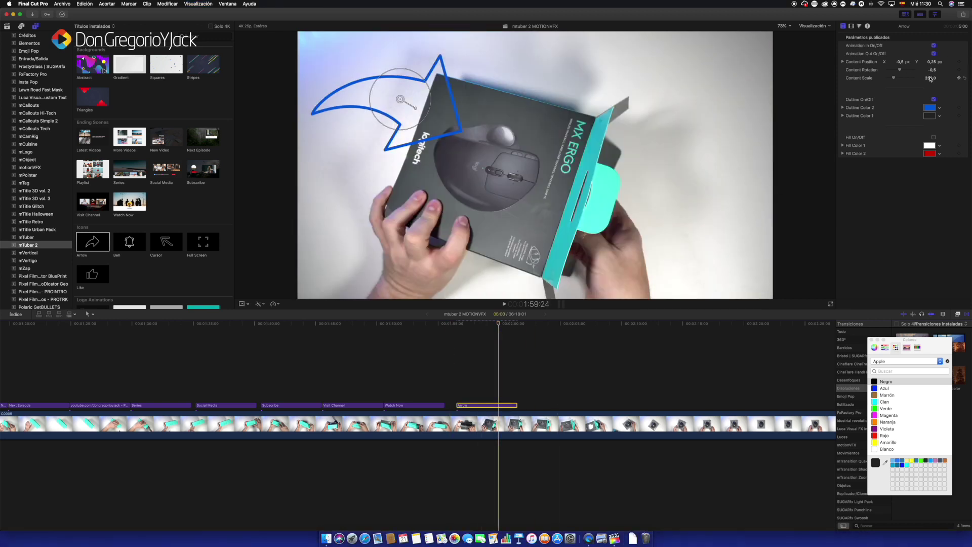
left_click(931, 79)
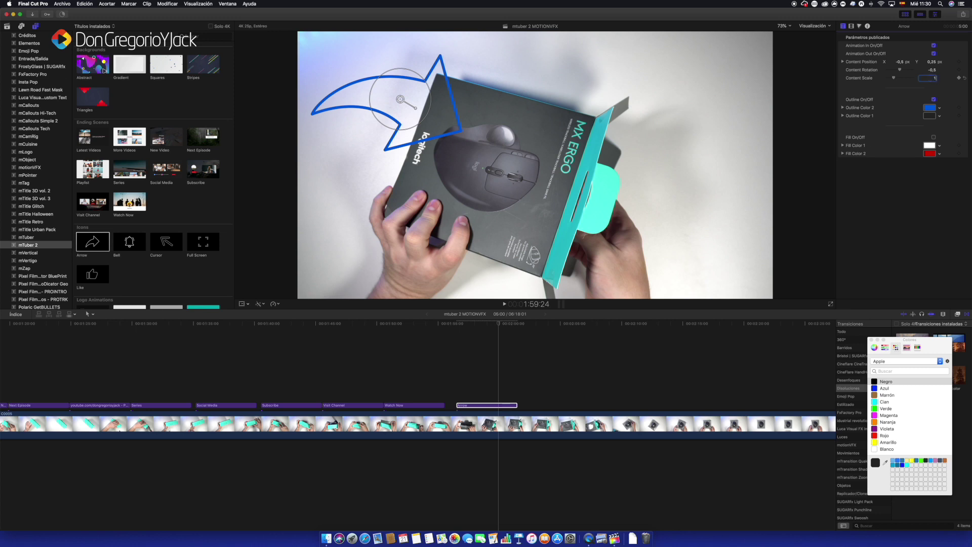
type("100")
key("Return")
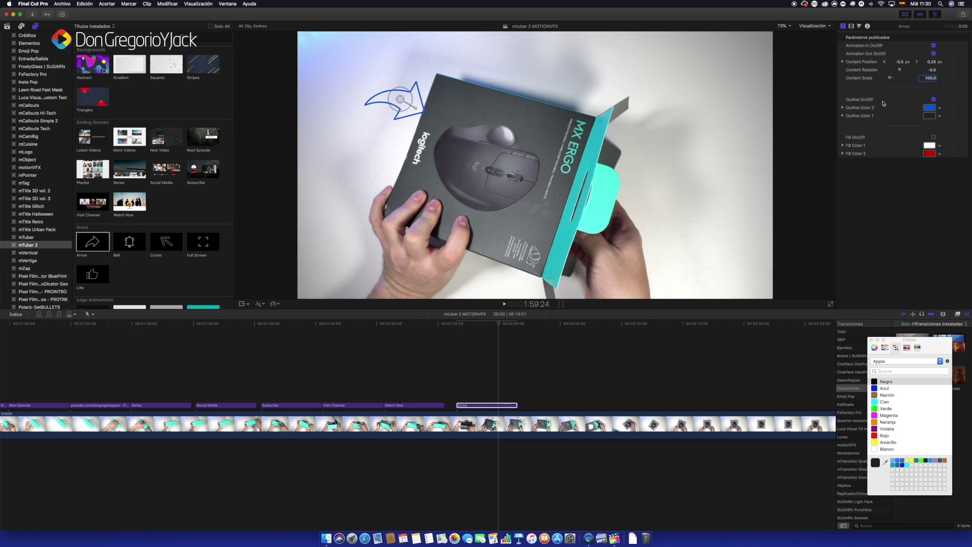
left_click_drag(401, 102, 390, 100)
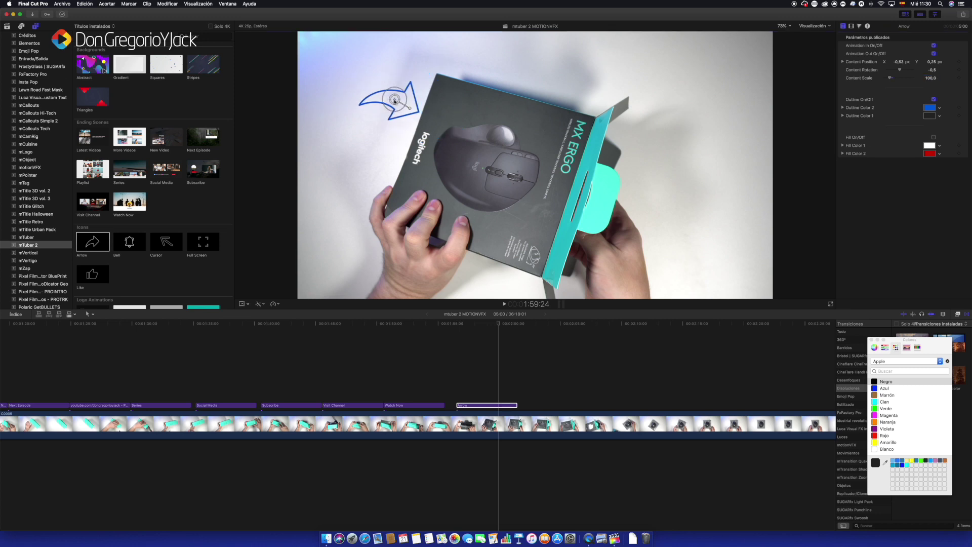
Step: Preview the resized arrow twice from just before it appears
left_click(445, 348)
key("space")
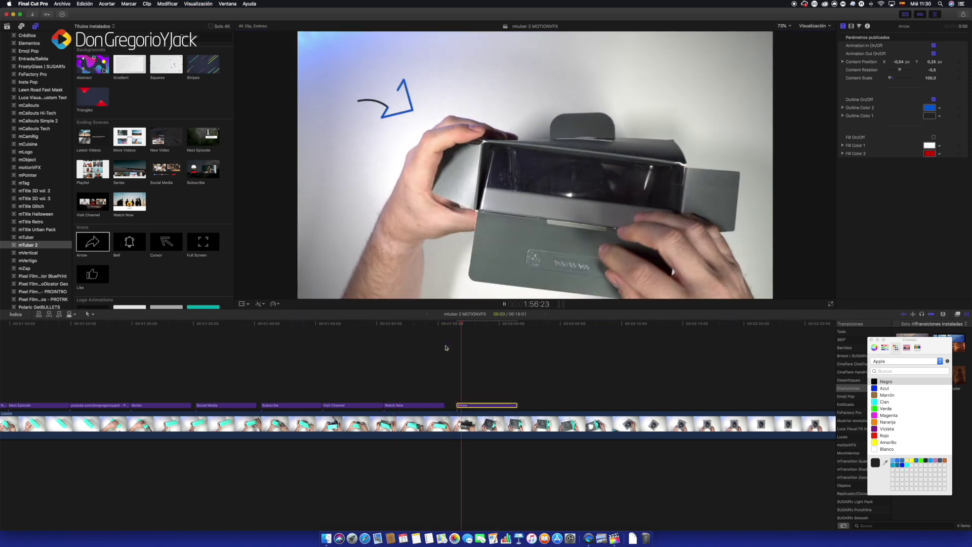
key("space")
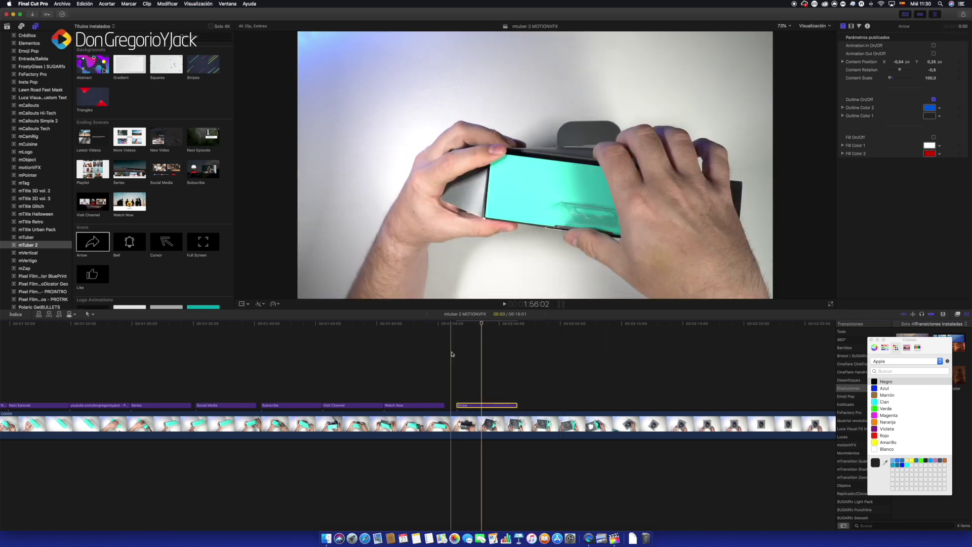
key("space")
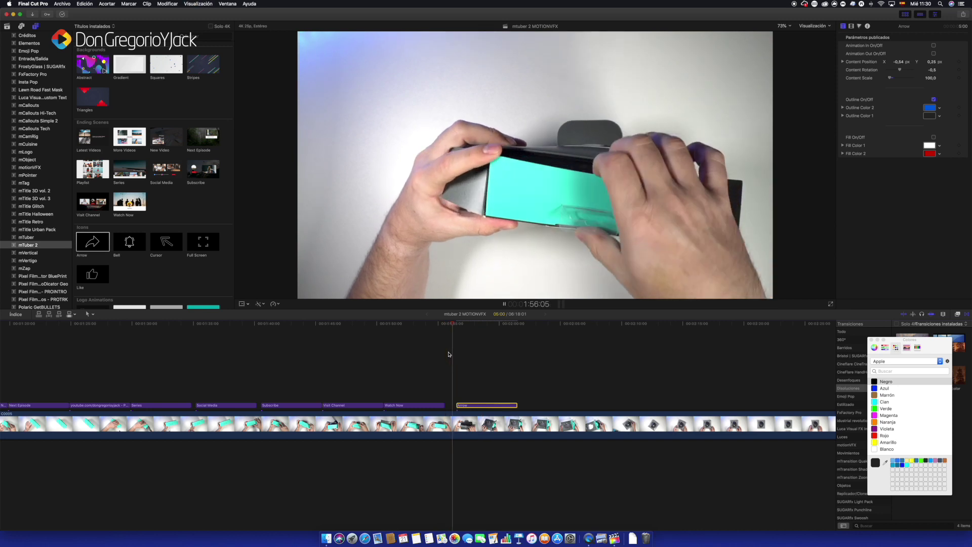
key("space")
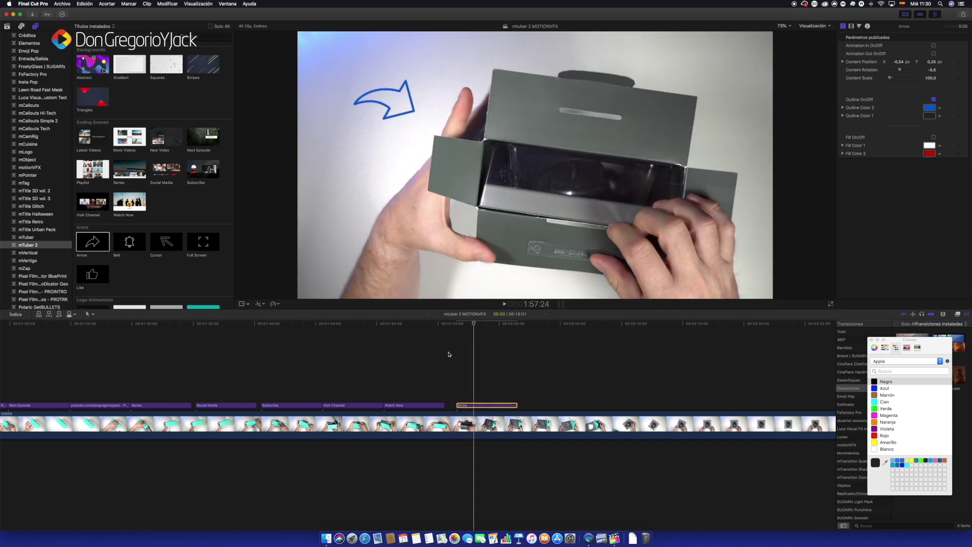
Step: Toggle the arrow's exit animation, preview it, and return to the arrow's section
left_click(934, 54)
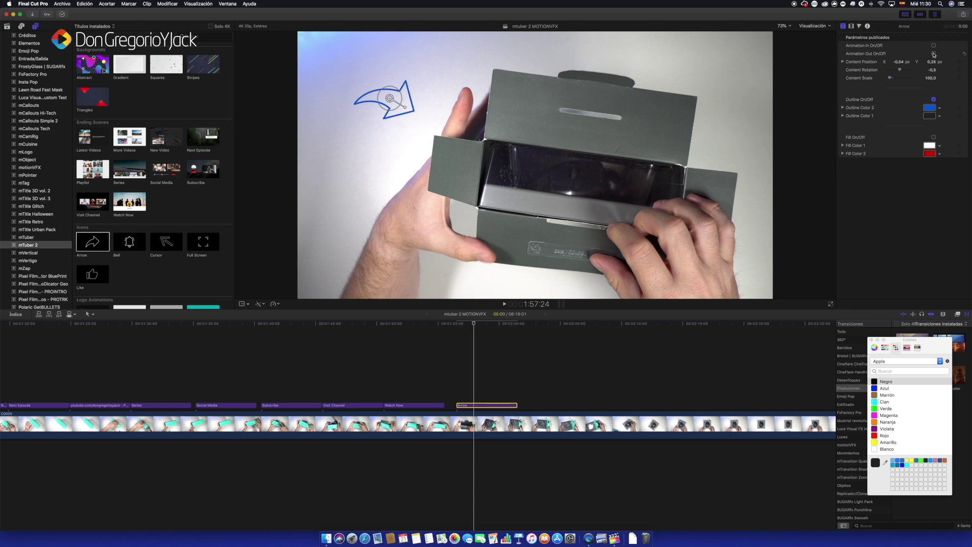
key("space")
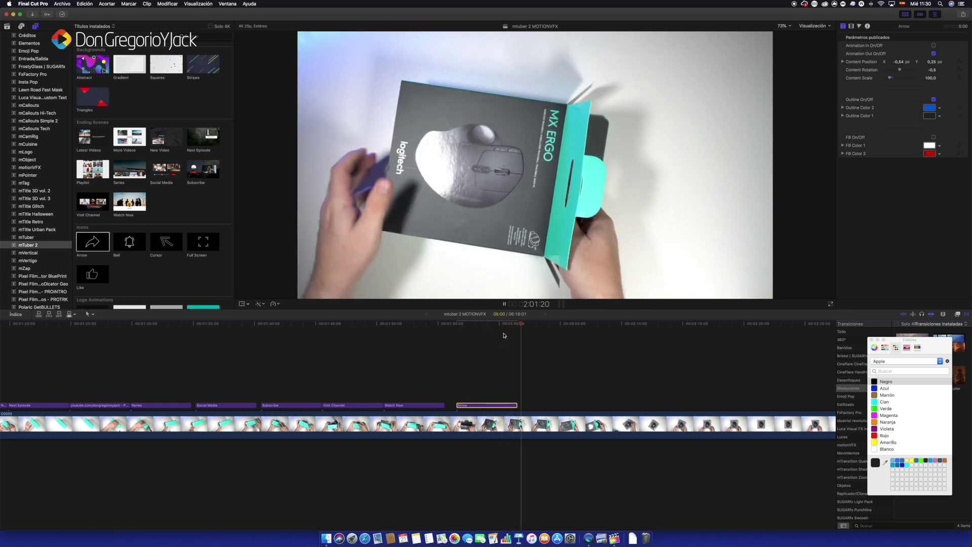
key("space")
left_click(483, 335)
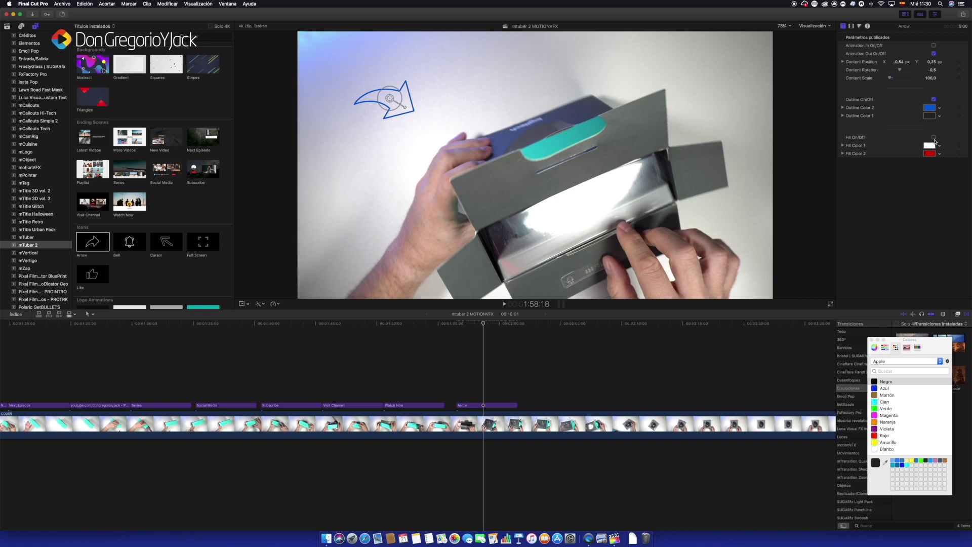
Step: Switch on the arrow's white fill and replay from before the arrow appears
left_click(934, 138)
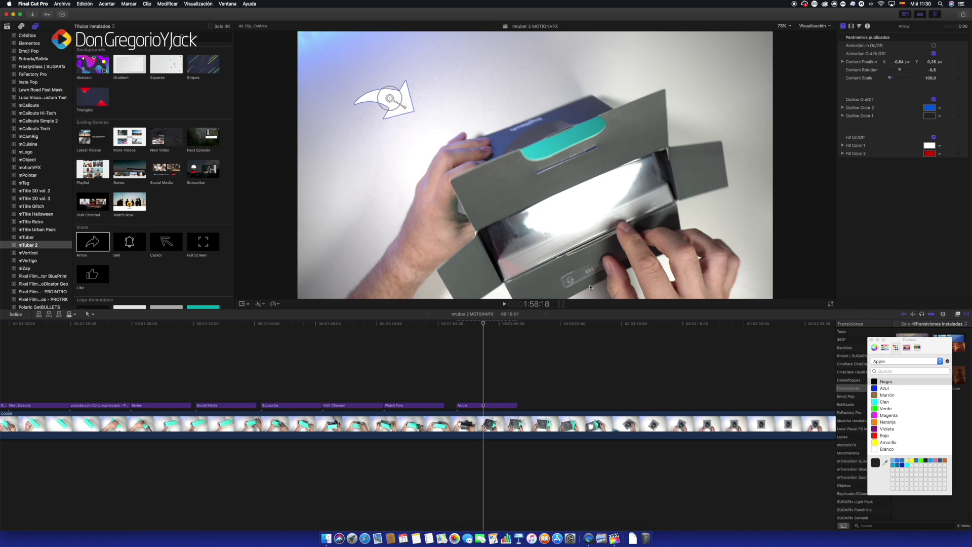
left_click(447, 353)
key("space")
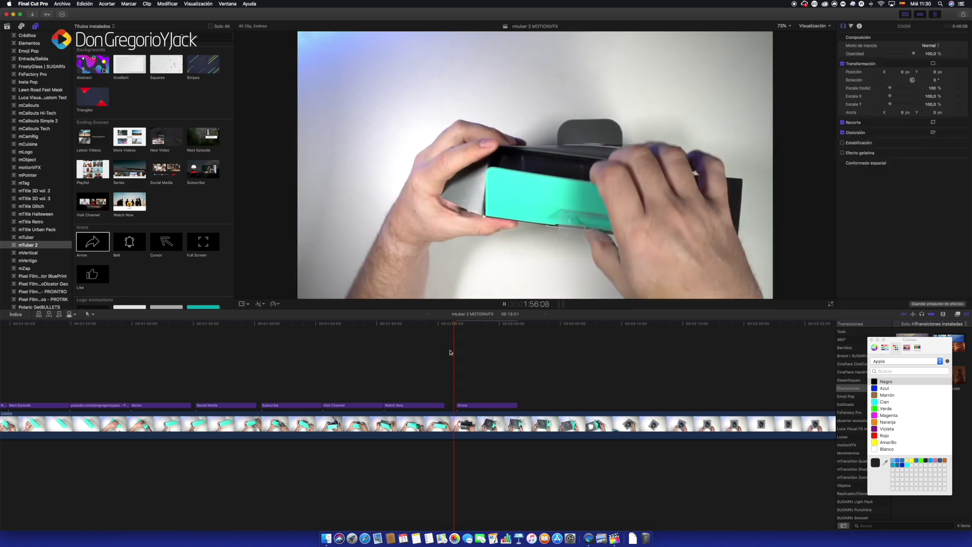
key("space")
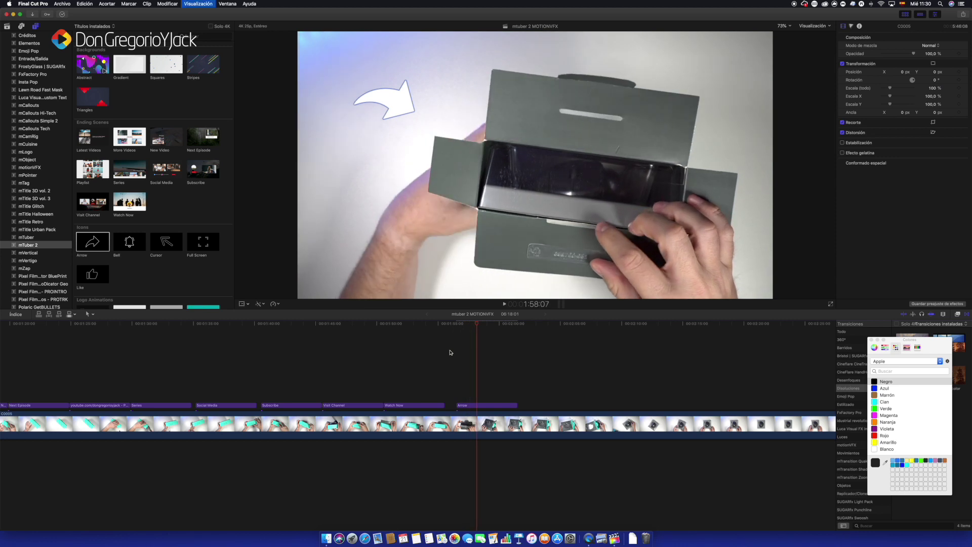
Step: Place the Bell title after the Arrow clip and play through its animation
left_click_drag(123, 248, 523, 376)
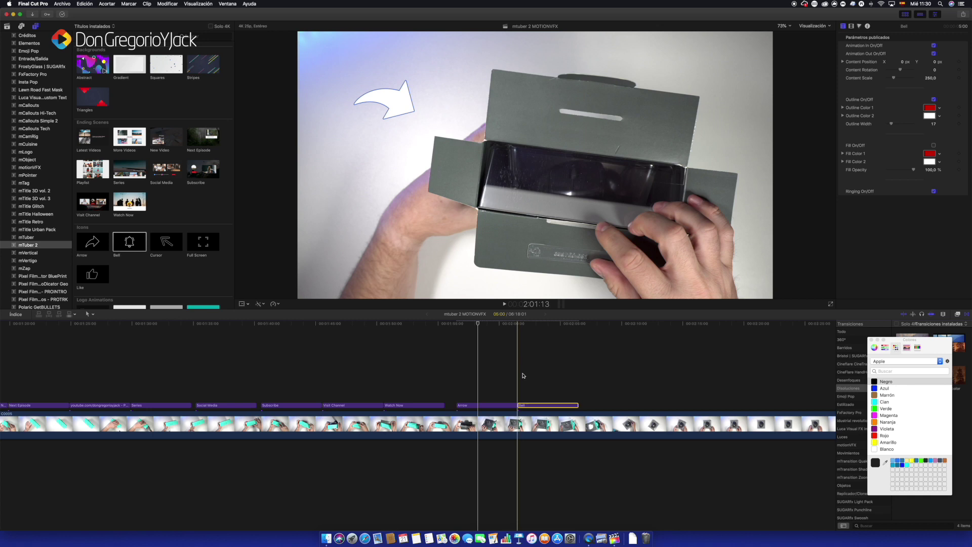
left_click(536, 327)
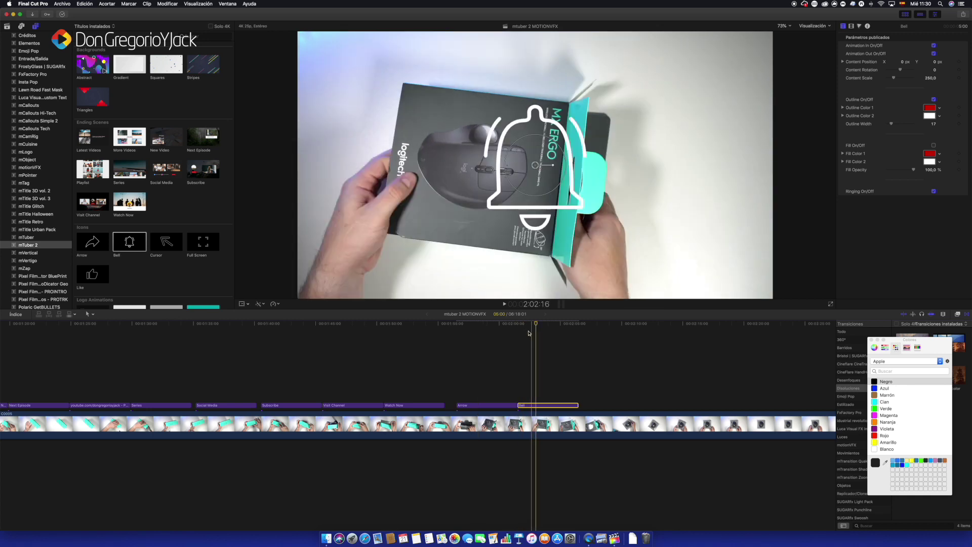
key("space")
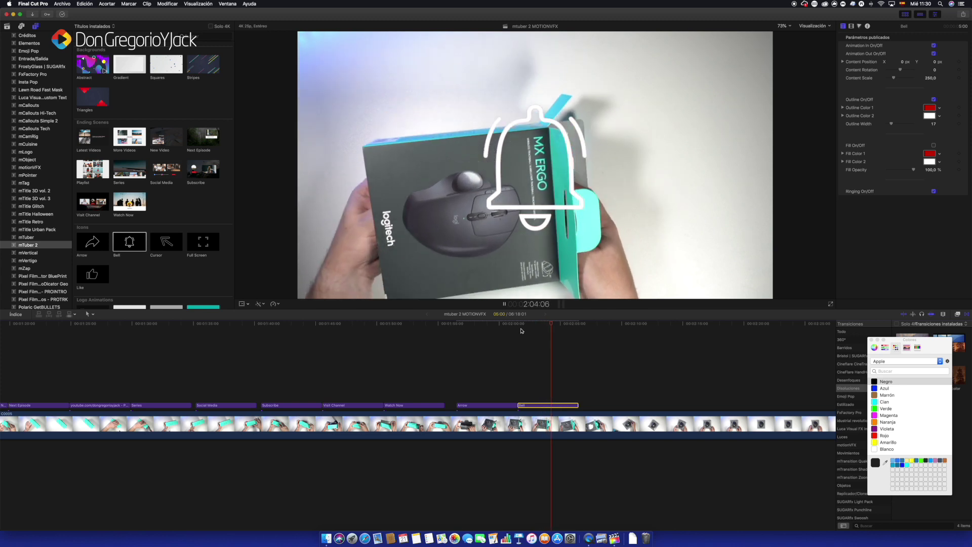
key("space")
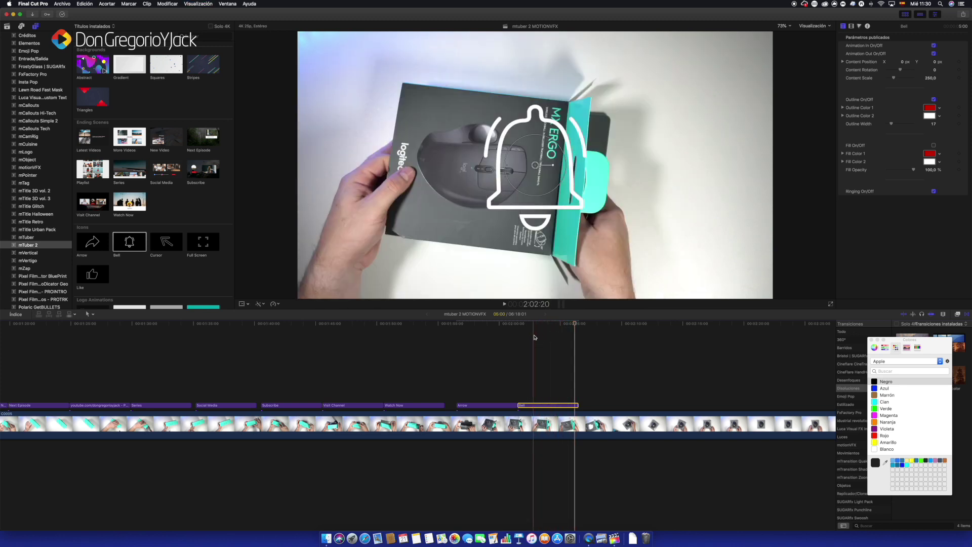
left_click(547, 323)
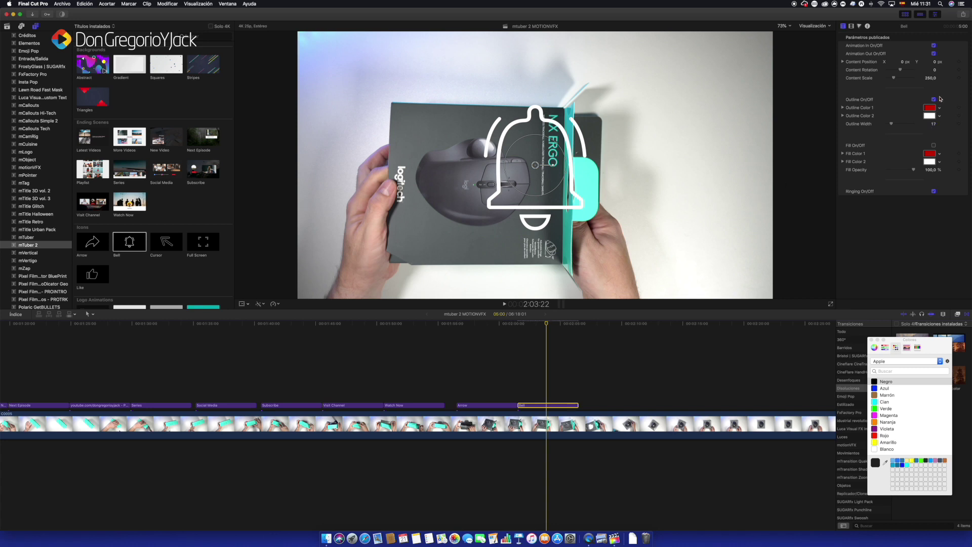
Step: Shrink the bell to about 160 scale, move it upper right, and make its second outline black
left_click_drag(931, 80, 931, 80)
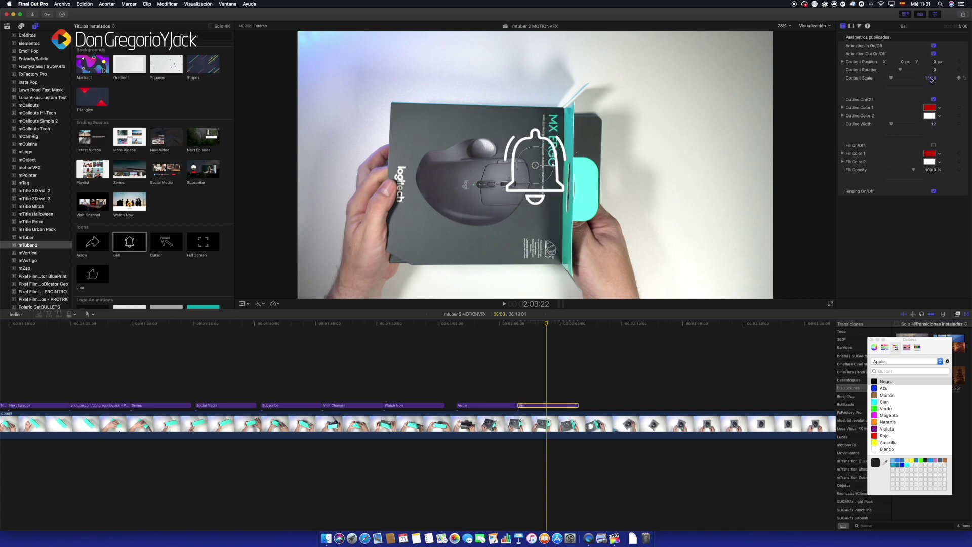
left_click_drag(537, 167, 695, 99)
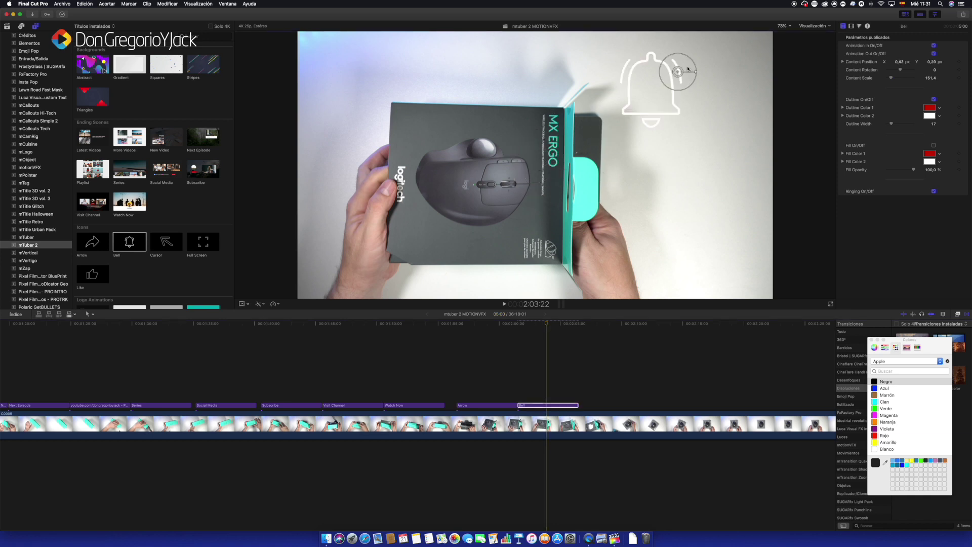
left_click(930, 116)
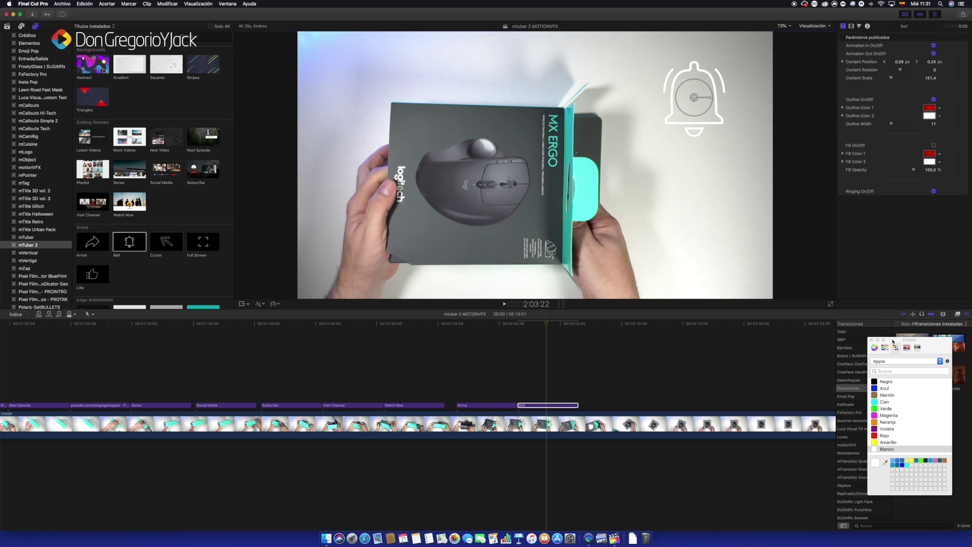
left_click(875, 382)
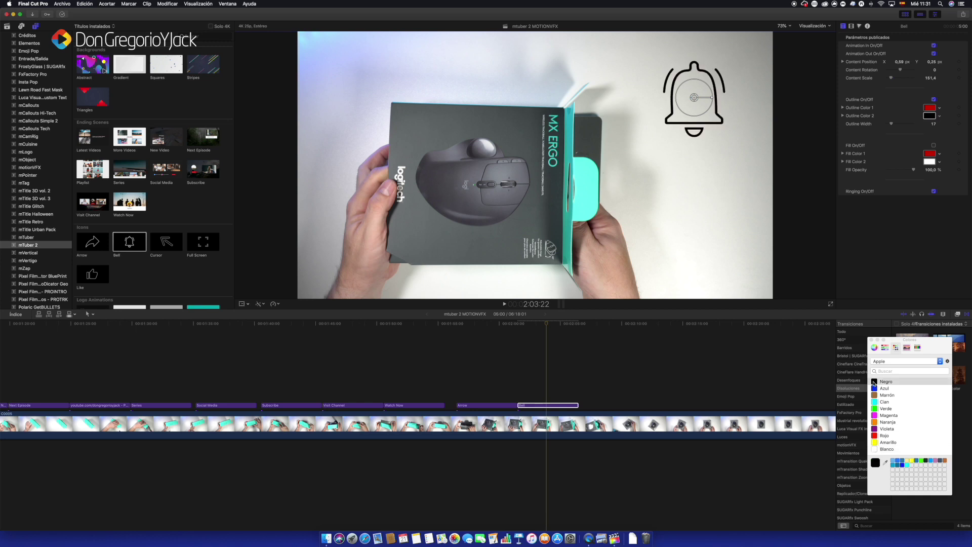
Step: Replay the Bell clip from its start to inspect the black bell
left_click(631, 114)
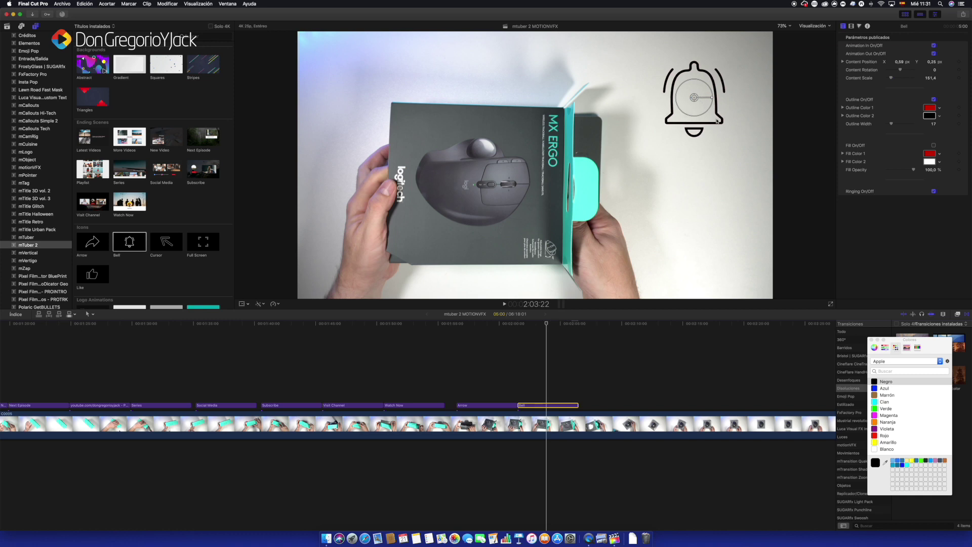
left_click(518, 337)
key("space")
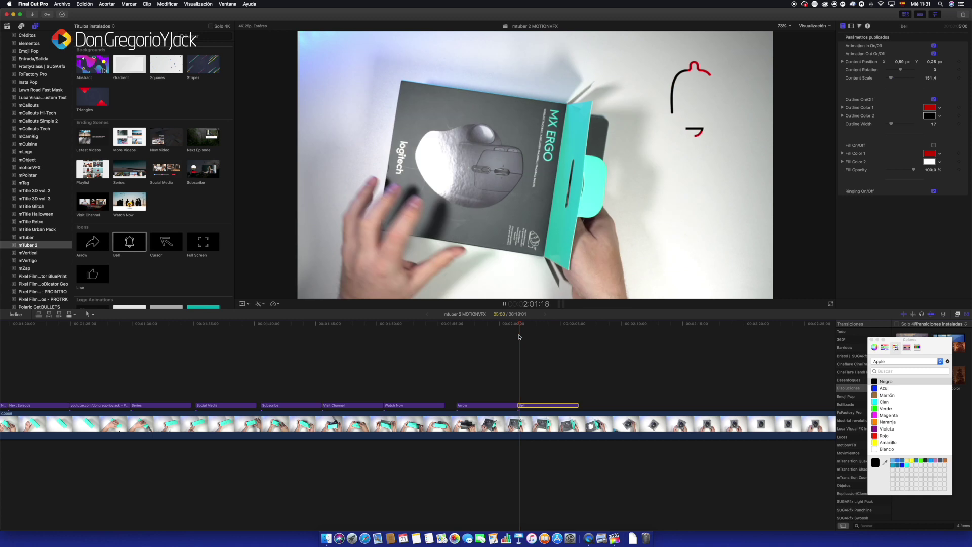
key("space")
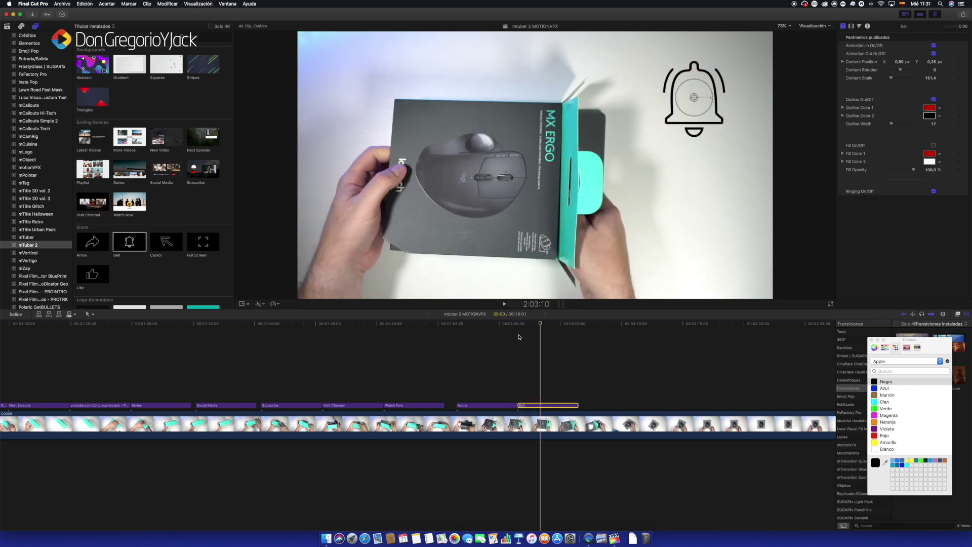
Step: Add the Cursor icon title after the Bell and play its animation
mouse_move(162, 244)
left_mouse_down()
mouse_move(586, 395)
mouse_move(580, 403)
left_mouse_up()
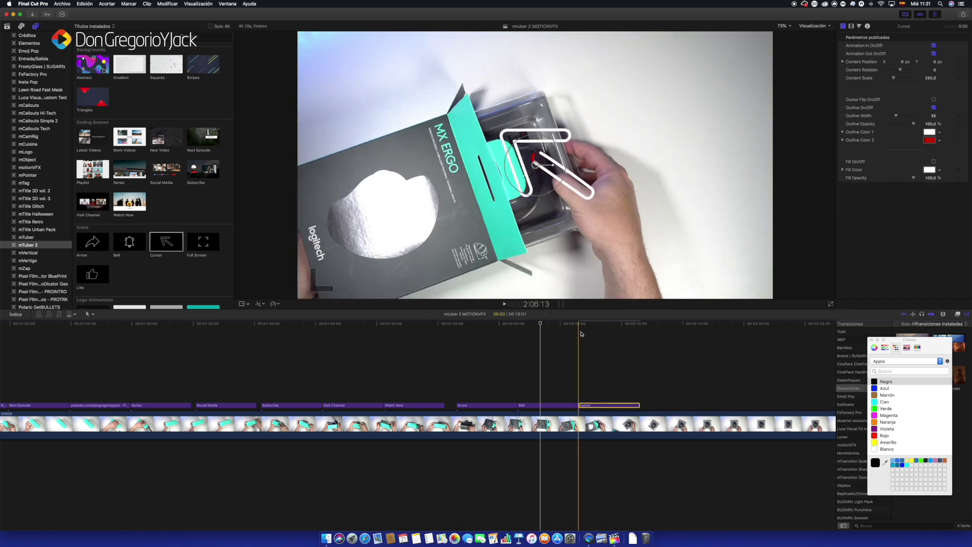
key("space")
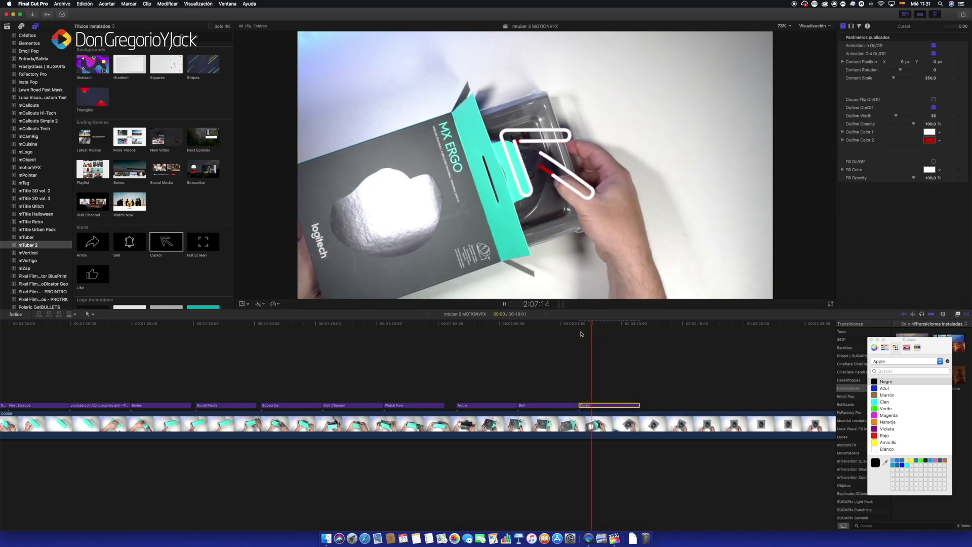
key("space")
Step: Move the cursor to the upper right, set its first outline colour to black, and preview
mouse_move(536, 166)
left_mouse_down()
mouse_move(674, 133)
mouse_move(682, 118)
mouse_move(663, 117)
left_mouse_up()
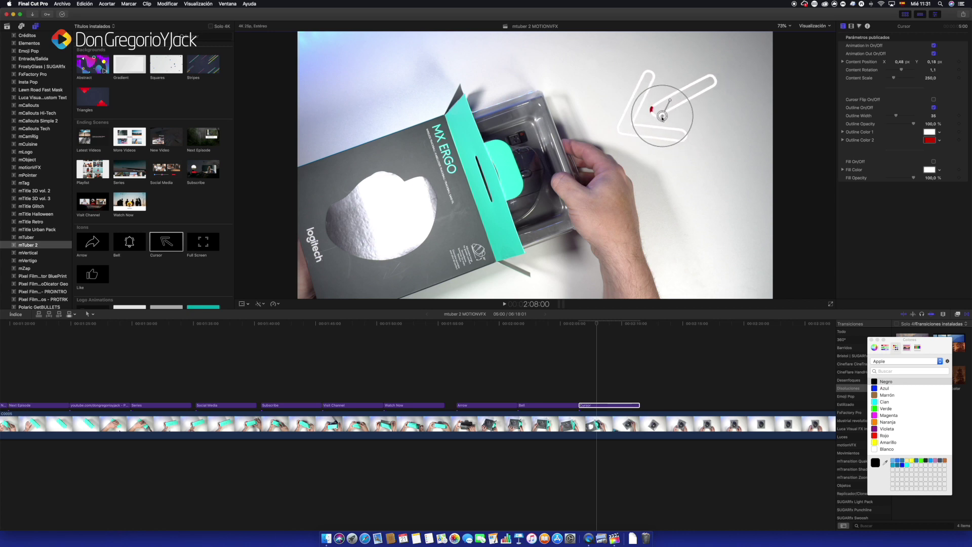
left_click(935, 133)
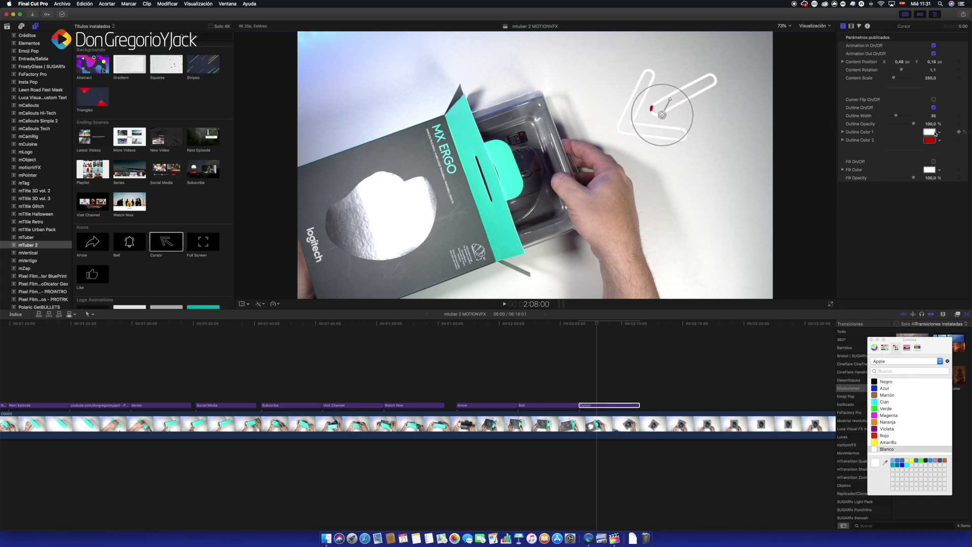
left_click(874, 382)
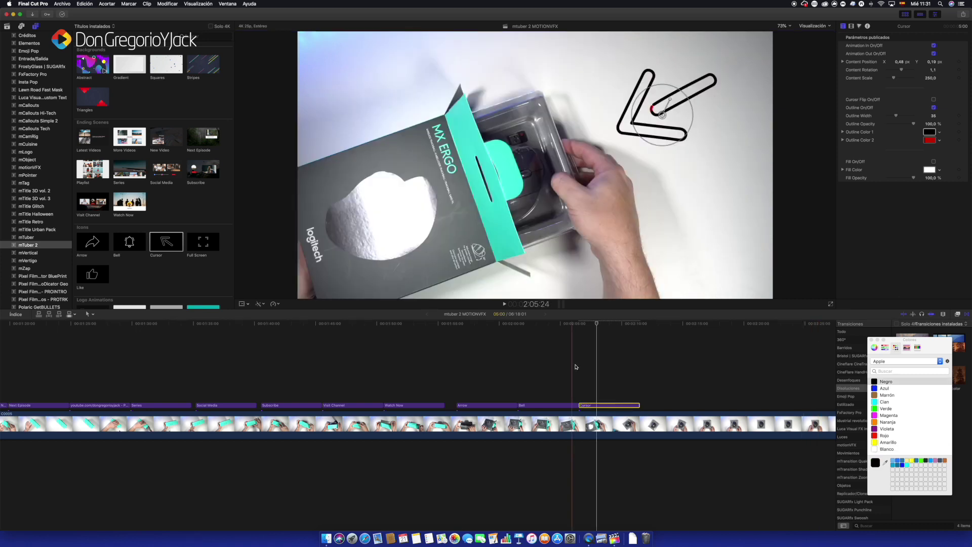
key("space")
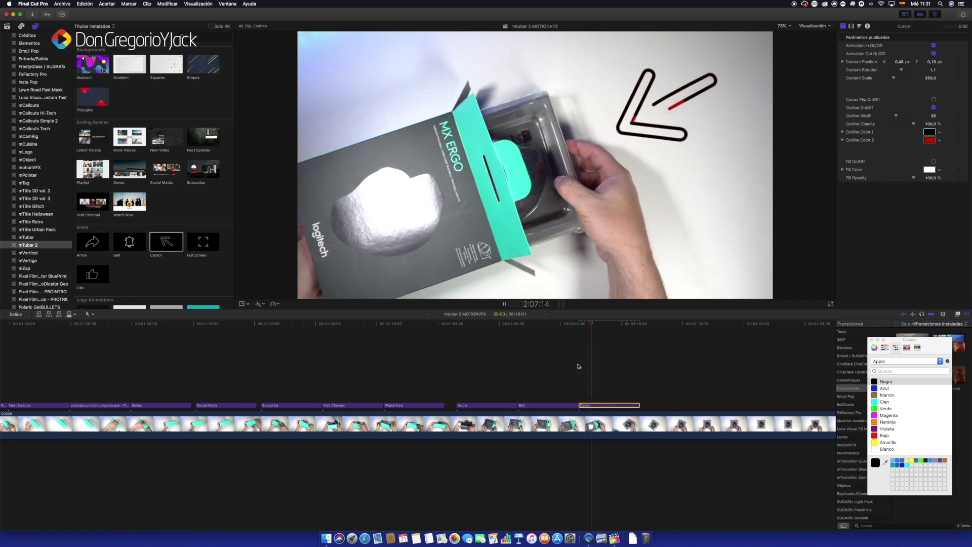
key("space")
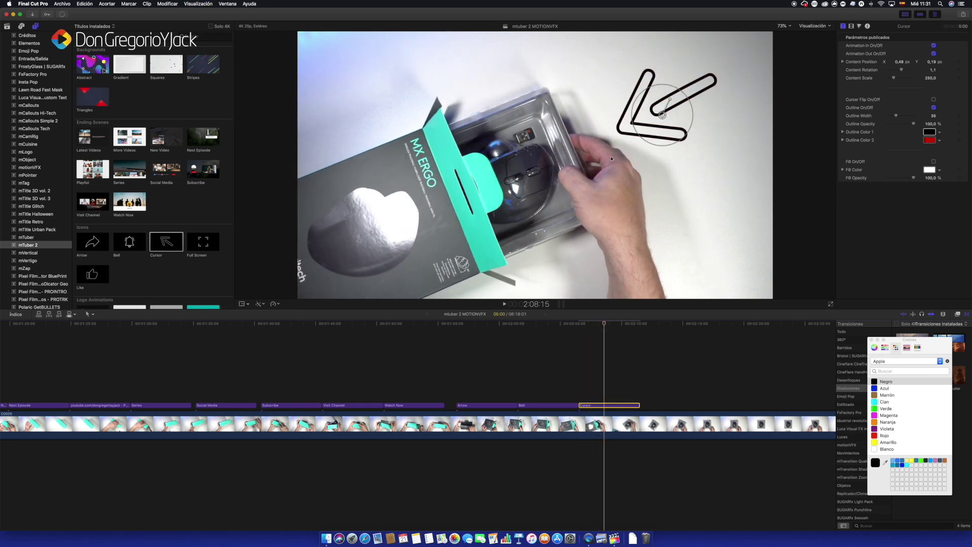
left_click(618, 329)
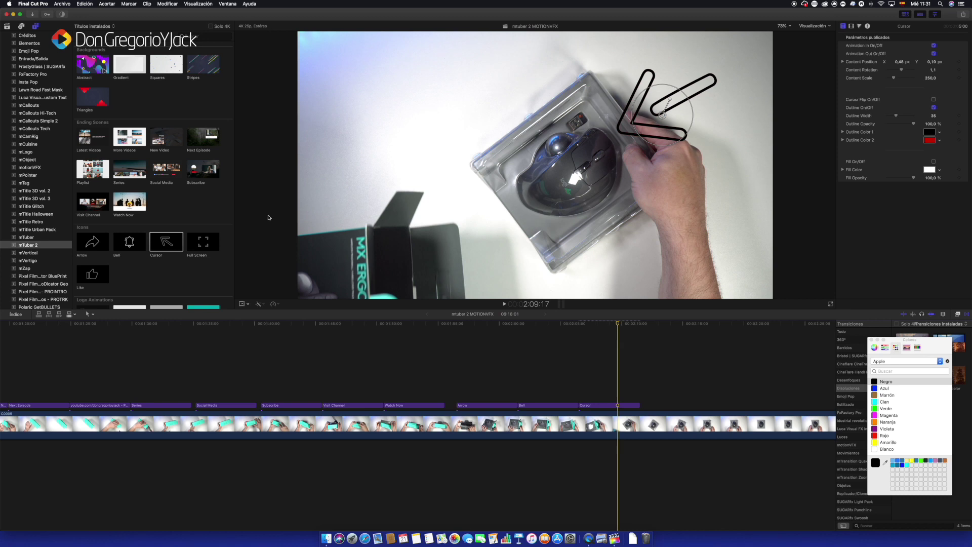
Step: Drop the Full Screen title after Cursor, nudge its brackets down-right, and preview it
mouse_move(203, 241)
left_mouse_down()
mouse_move(663, 355)
mouse_move(661, 405)
left_mouse_up()
left_click(668, 325)
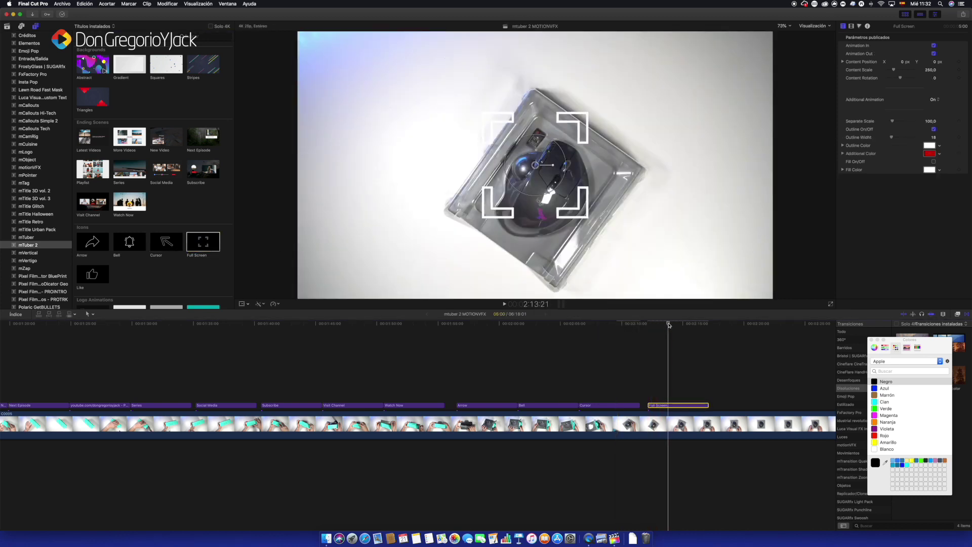
left_click_drag(535, 165, 547, 186)
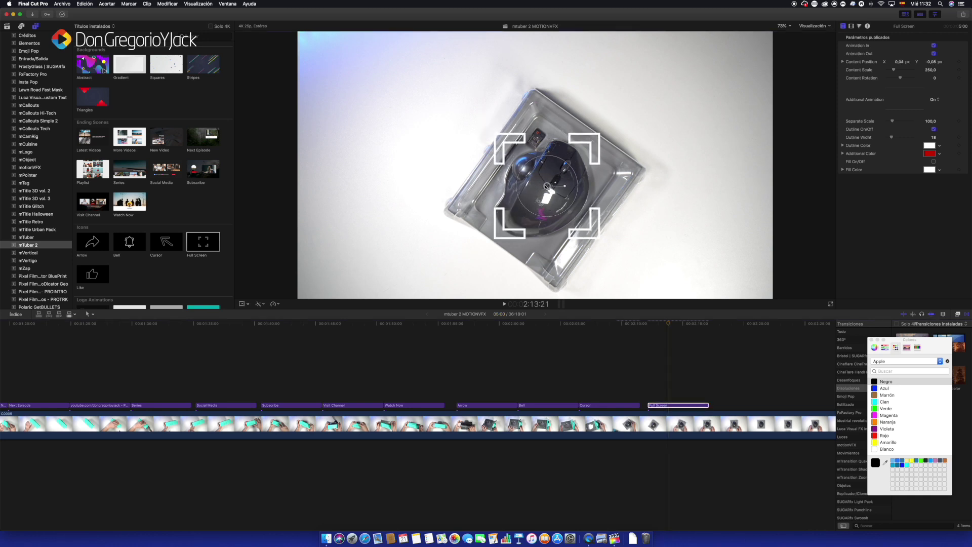
key("space")
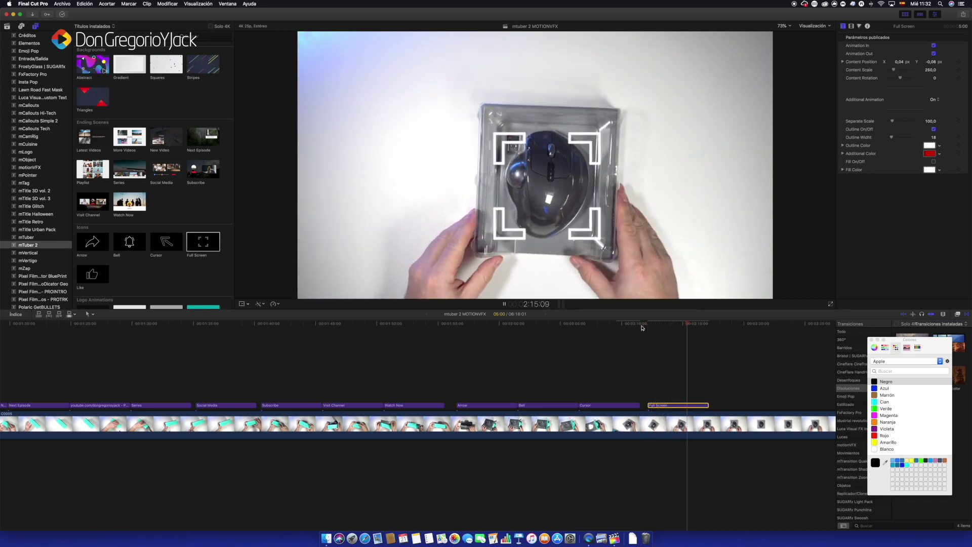
key("space")
Step: Add the Like icon title after Full Screen, preview it, and return to 2:19:02
left_click_drag(81, 276, 716, 392)
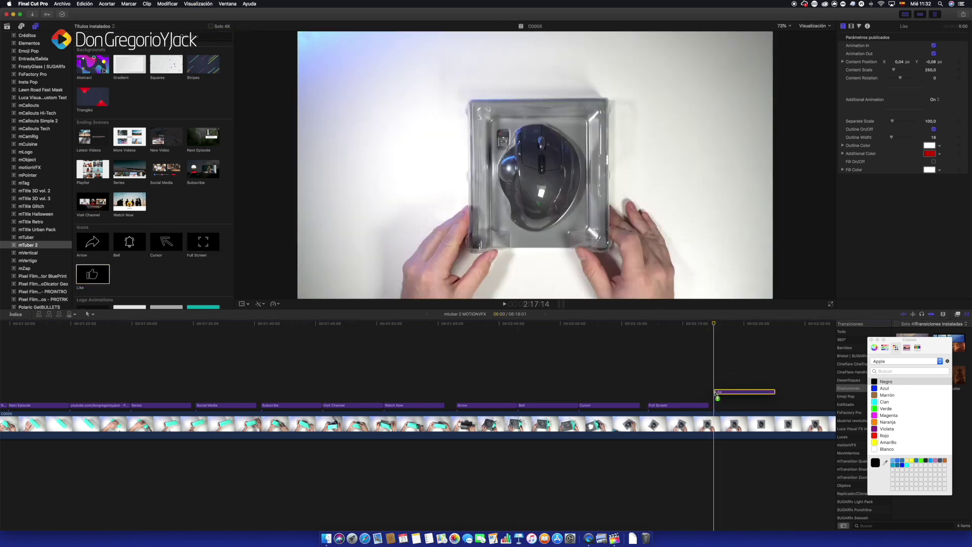
scroll(658, 354, "right", 3)
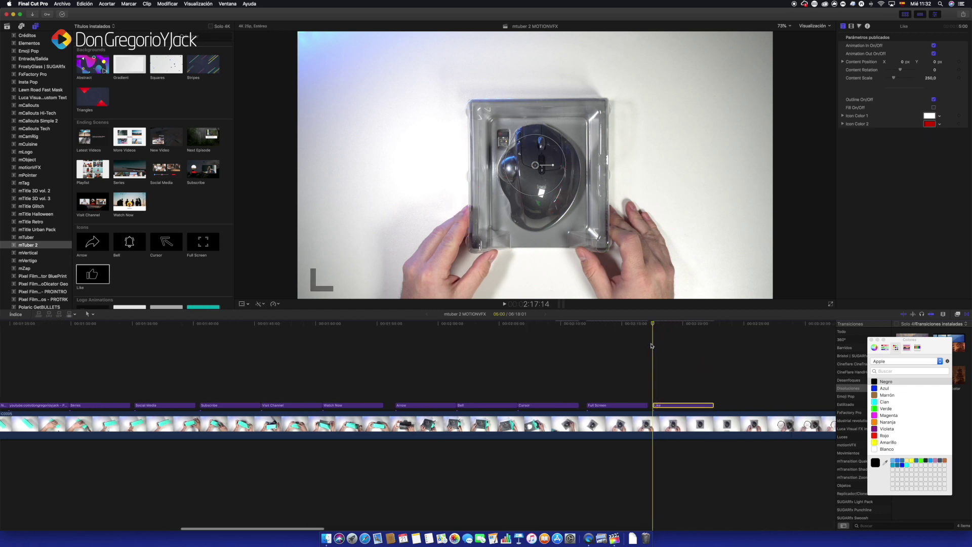
key("space")
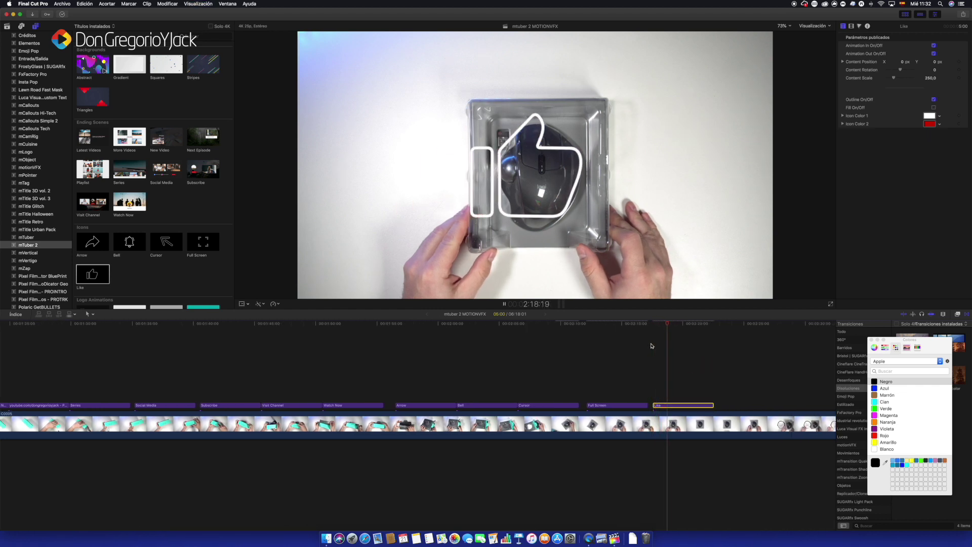
key("space")
left_click(671, 321)
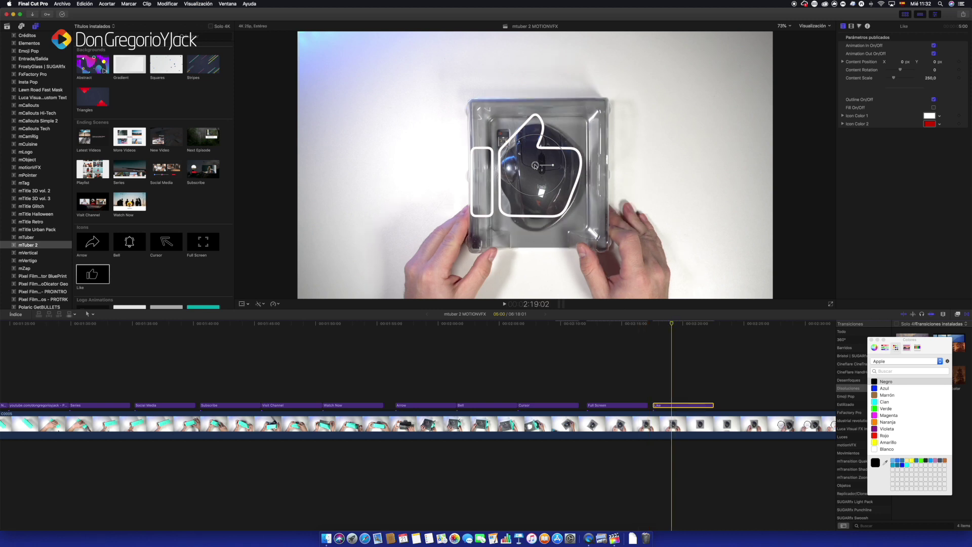
Step: Move the Like icon to the upper right, make its outline black, and preview
left_click_drag(535, 166, 704, 117)
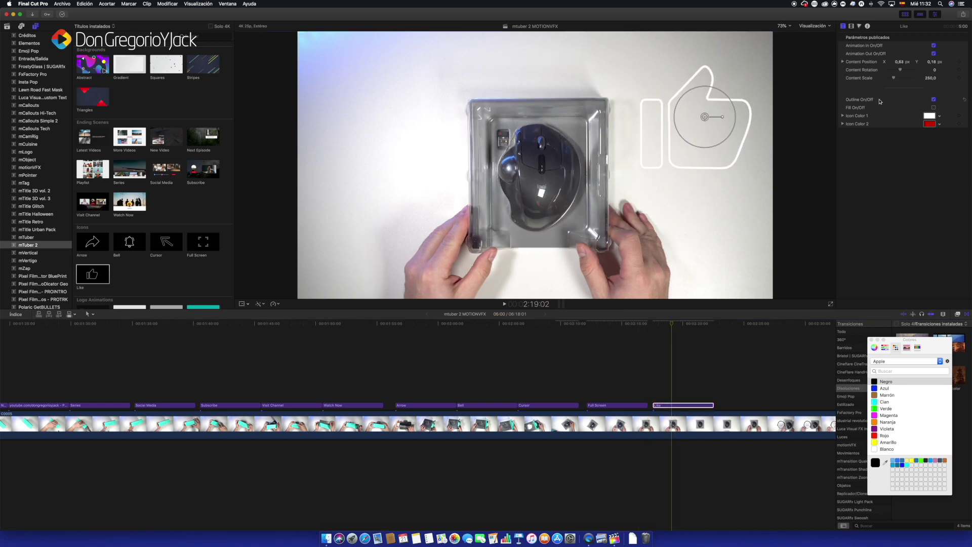
left_click(932, 117)
left_click(875, 387)
left_click(703, 405)
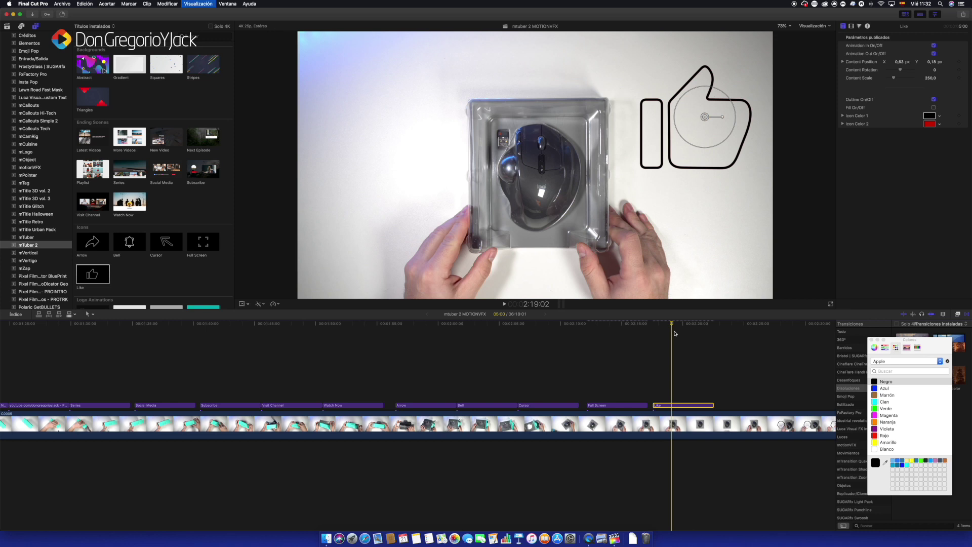
key("space")
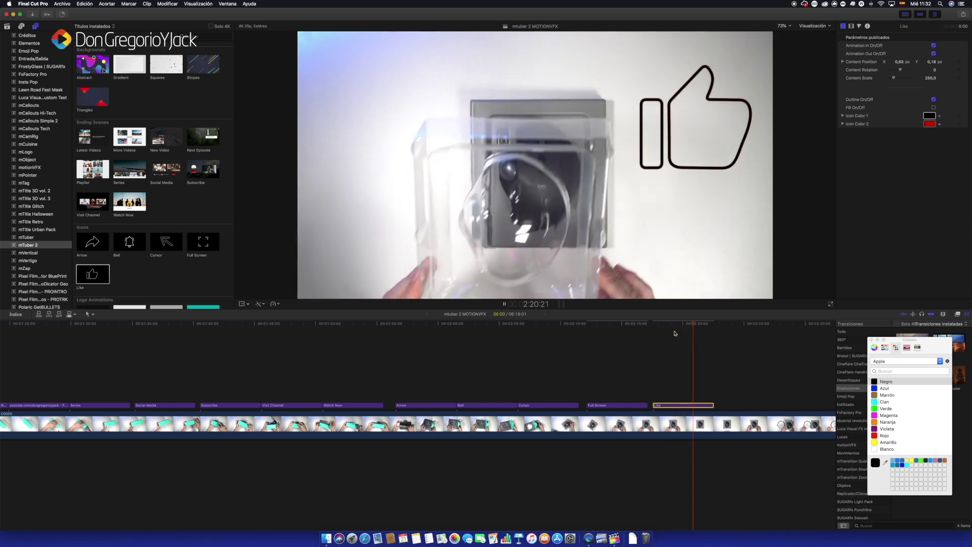
key("space")
Step: Scroll the titles browser to Logo Animations and park the playhead after the Like clip
scroll(117, 171, "down", 8)
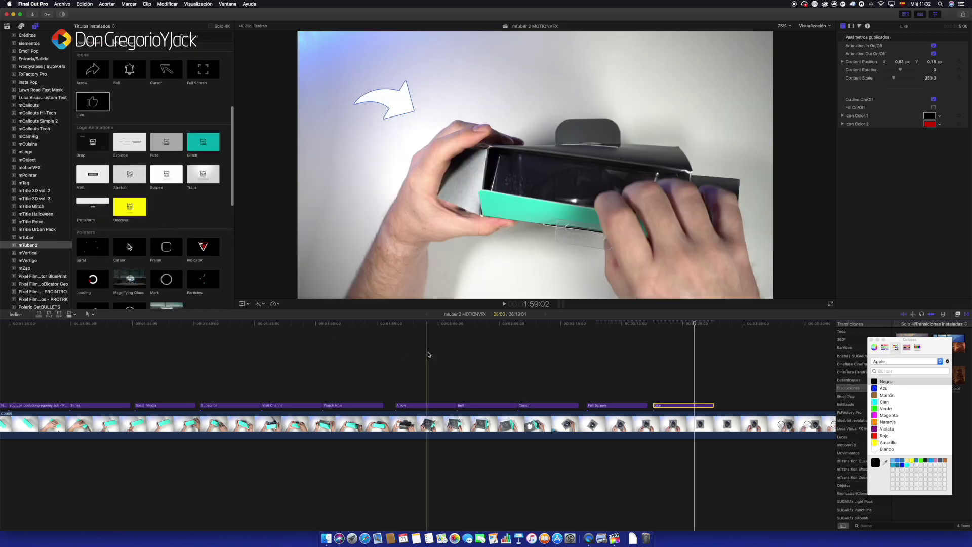
scroll(466, 336, "right", 10)
left_click(435, 323)
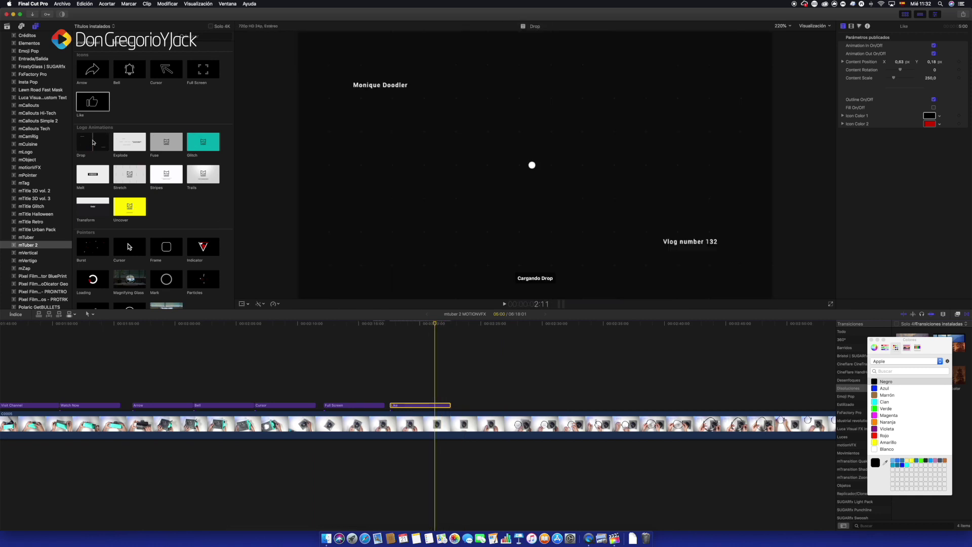
scroll(82, 137, "down", 1)
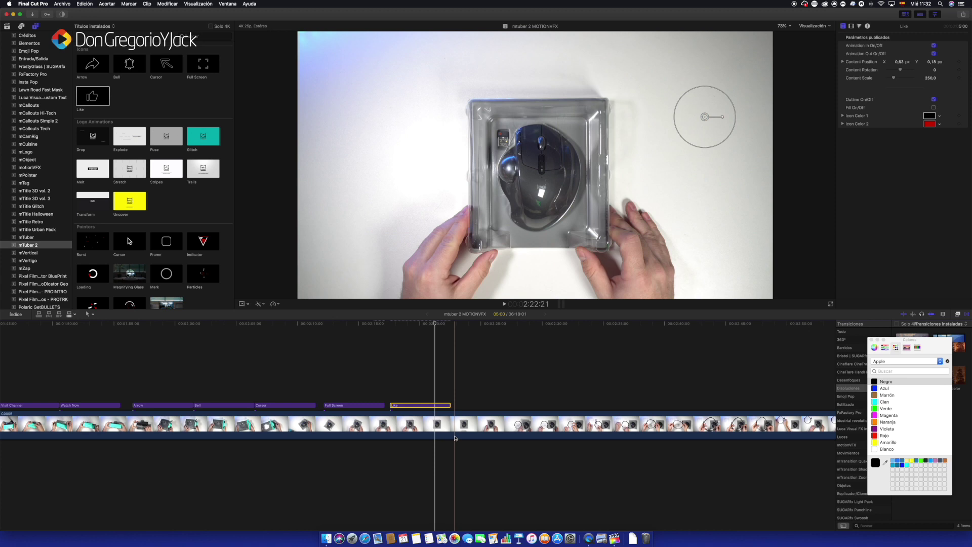
Step: Insert the Drop logo animation at the playhead and play it back
key("r")
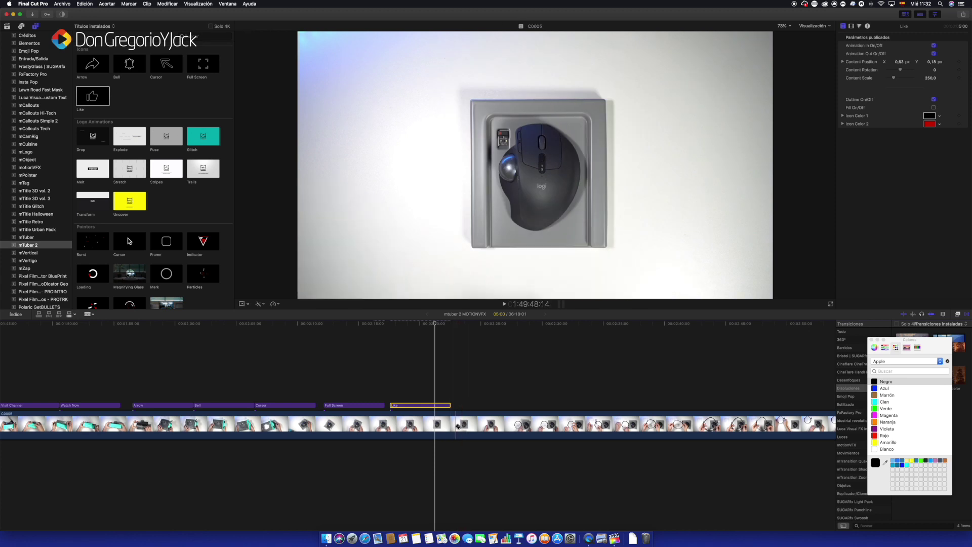
left_click(397, 375)
mouse_move(92, 136)
left_mouse_down()
mouse_move(460, 357)
mouse_move(454, 424)
left_mouse_up()
key("space")
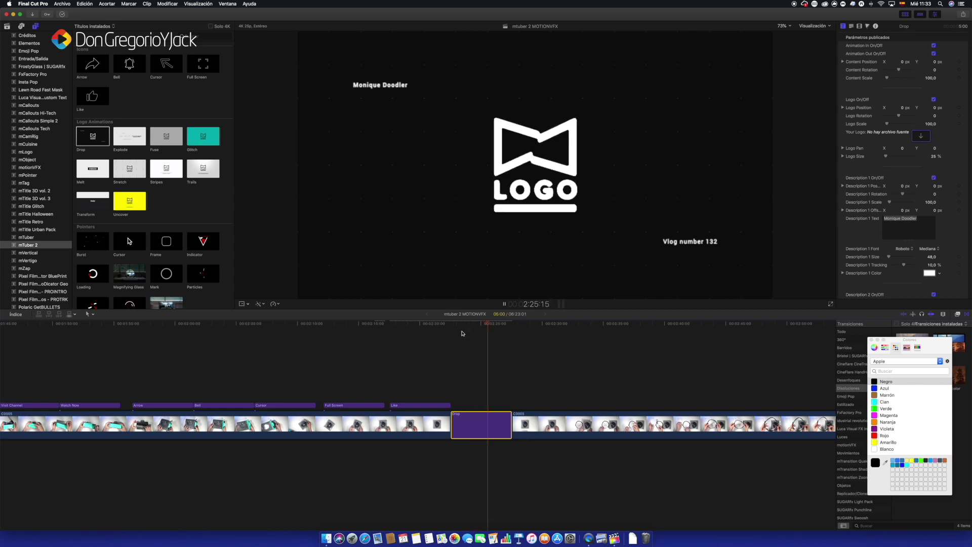
key("space")
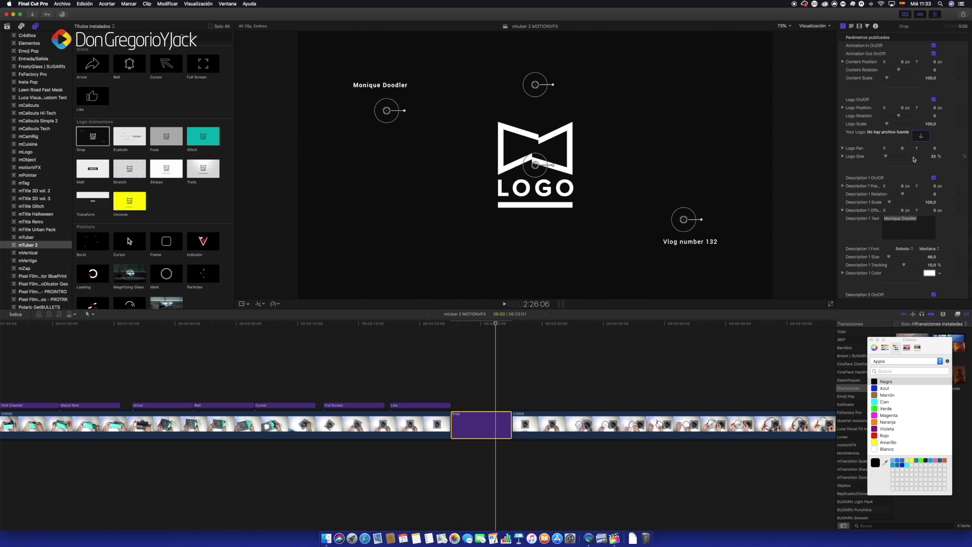
Step: Toggle the Description 1 text and the background and replicator grid off and back on
left_click(933, 178)
left_click(933, 178)
scroll(905, 175, "down", 3)
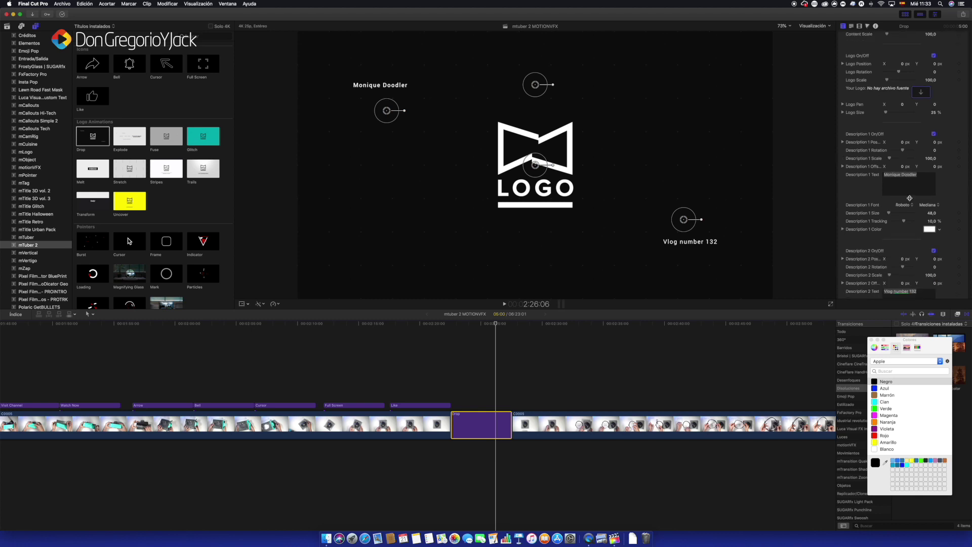
scroll(854, 202, "down", 5)
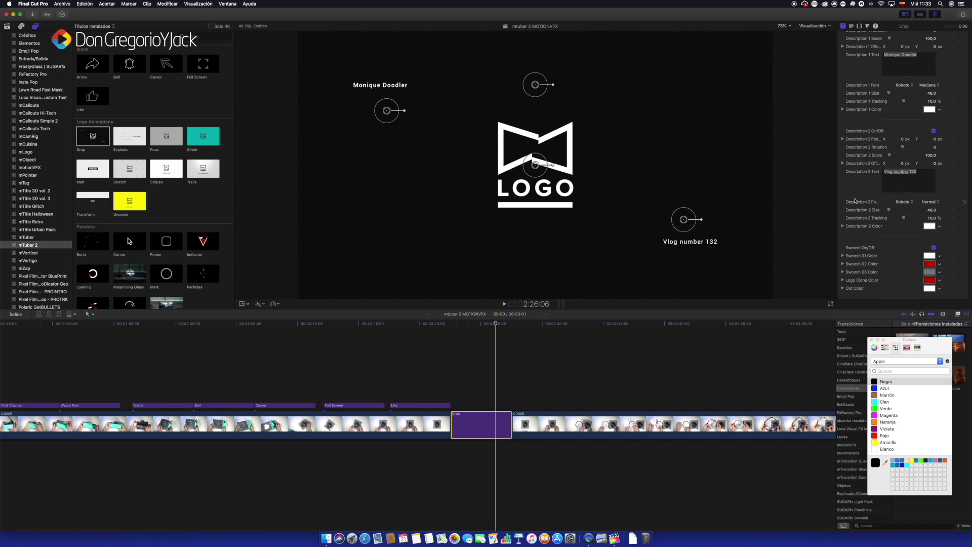
scroll(857, 228, "down", 3)
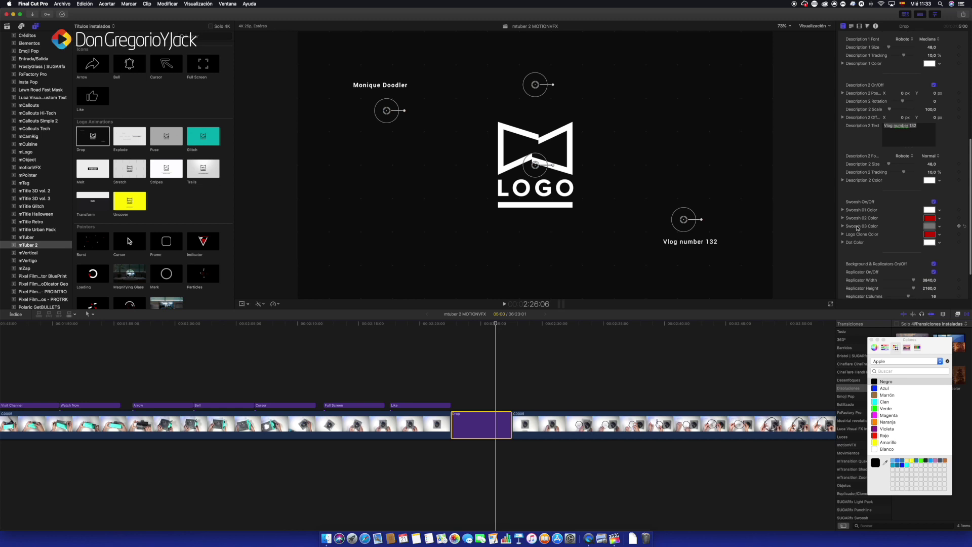
scroll(857, 229, "down", 3)
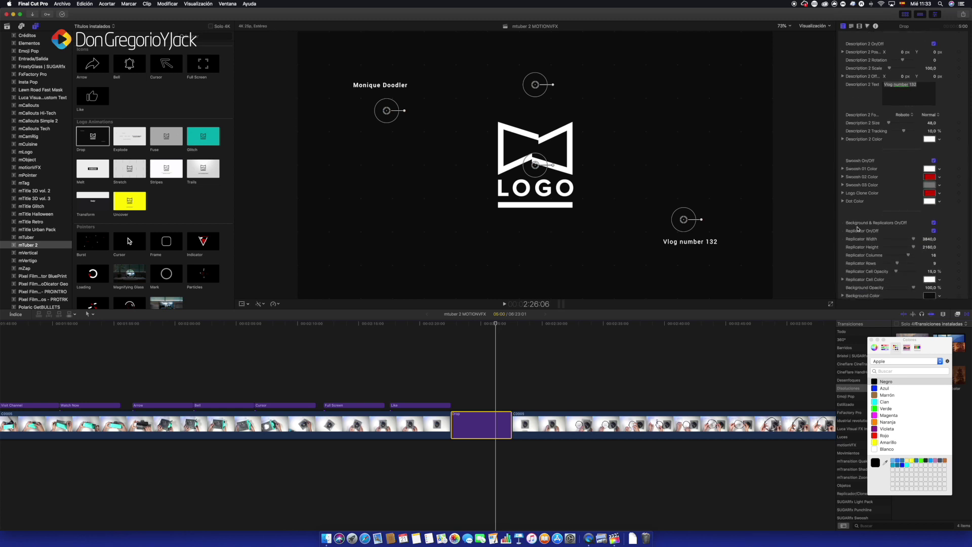
left_click(934, 223)
left_click(934, 223)
Step: Select the Drop title and begin choosing a source clip for its Your Logo well
left_click(478, 328)
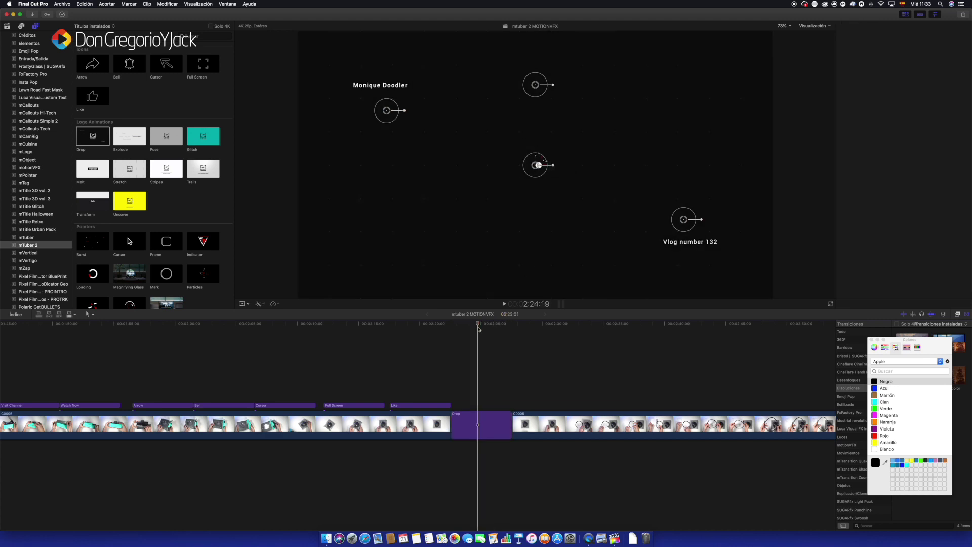
left_click(471, 419)
left_click(929, 136)
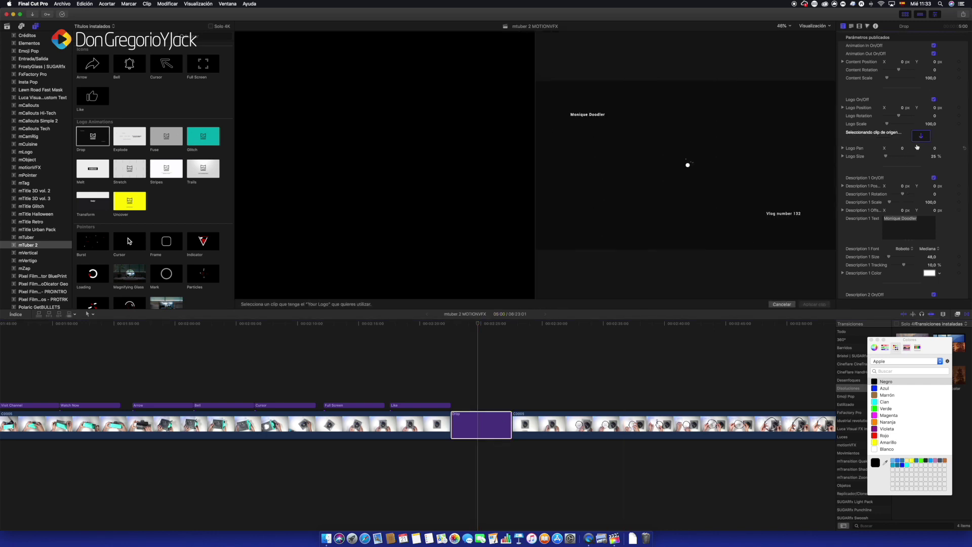
Step: Apply the colourful play-button logo image from the library as the Drop title's logo
left_click(6, 27)
left_click(154, 57)
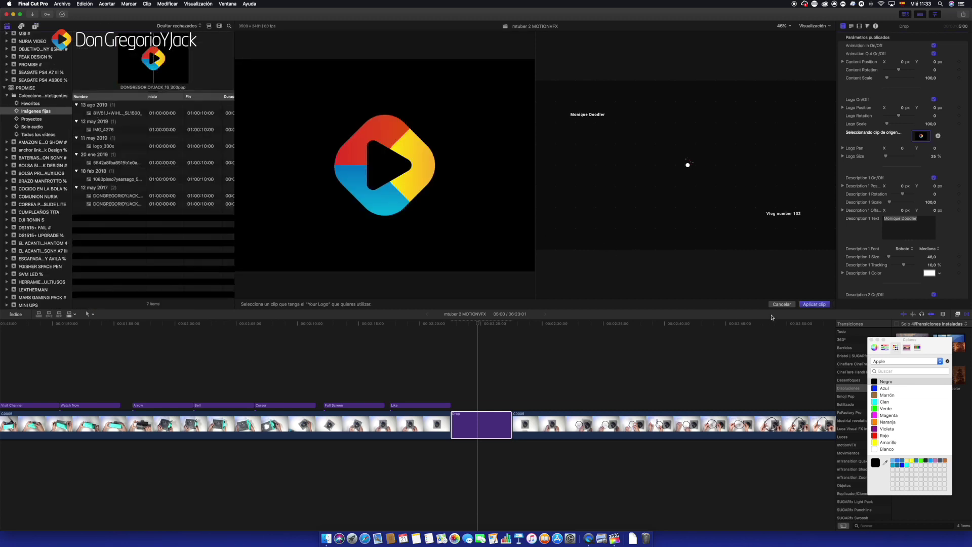
left_click(815, 305)
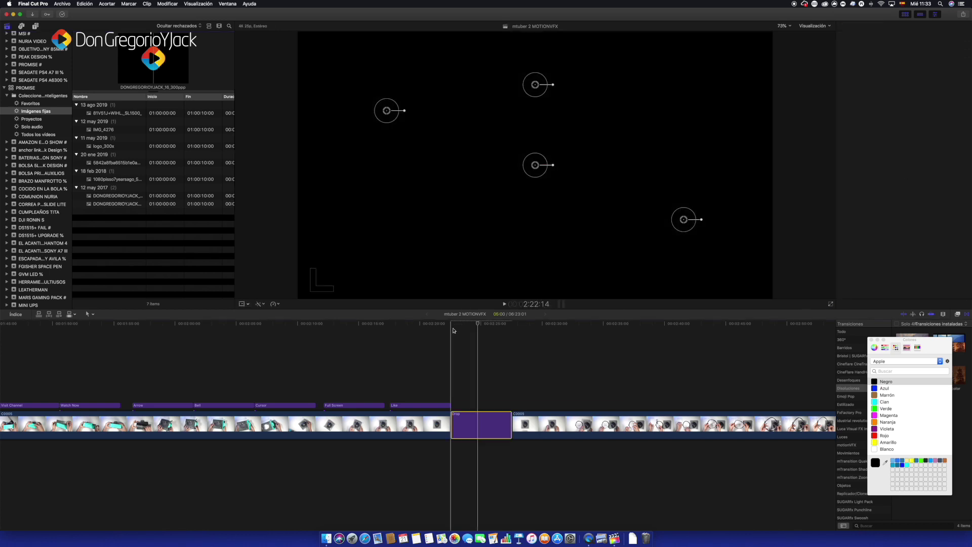
Step: Preview the Drop title with its new logo, then go back to the titles list
key("space")
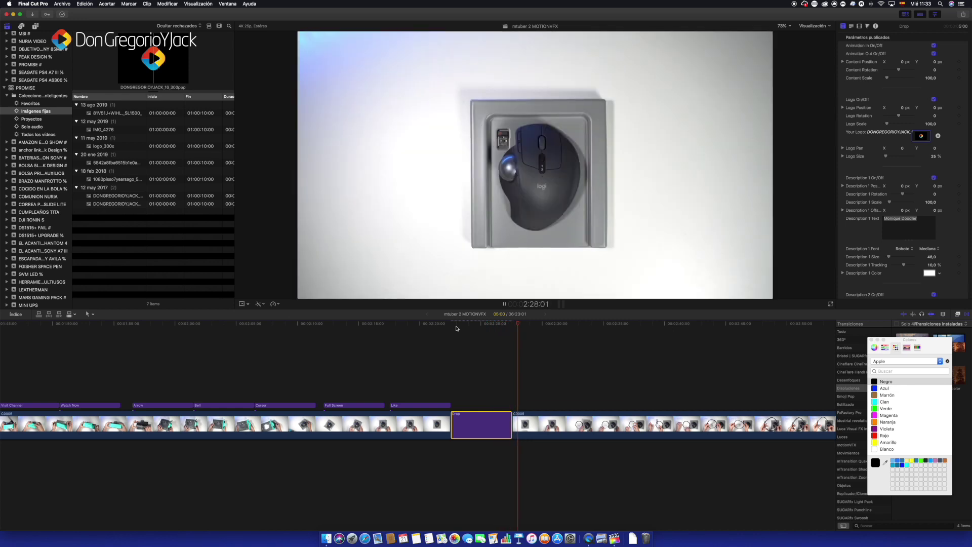
key("space")
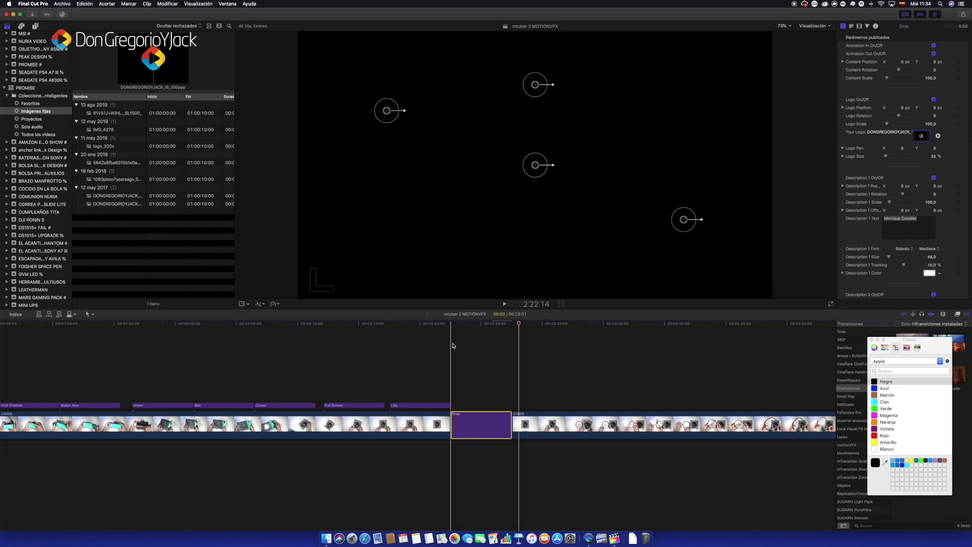
left_click(35, 26)
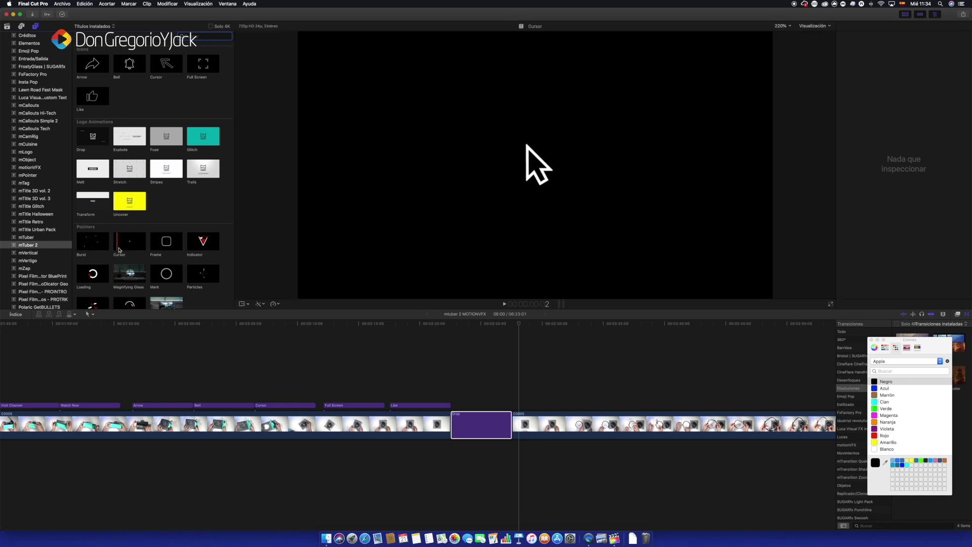
Step: Add the Explode title after Drop in the timeline and select it
left_click_drag(115, 143, 514, 427)
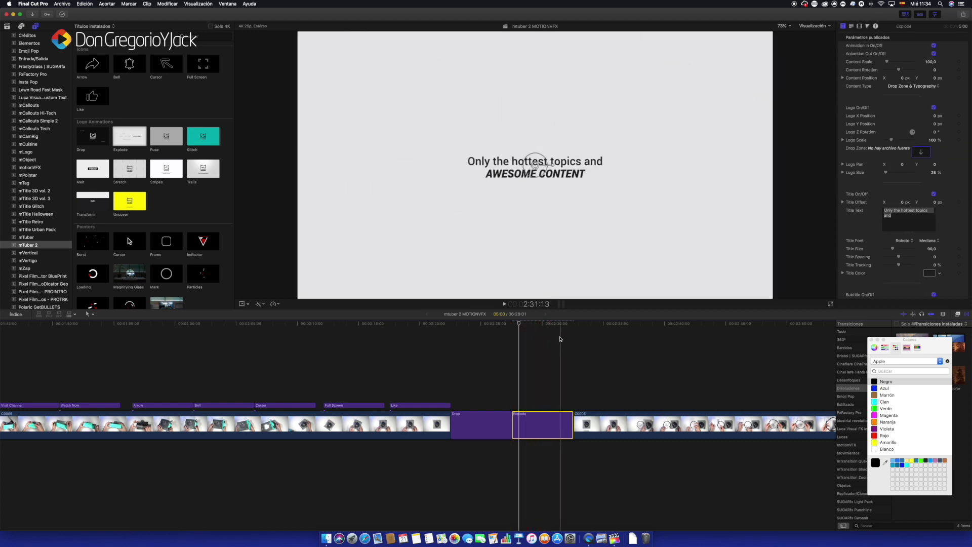
left_click(532, 327)
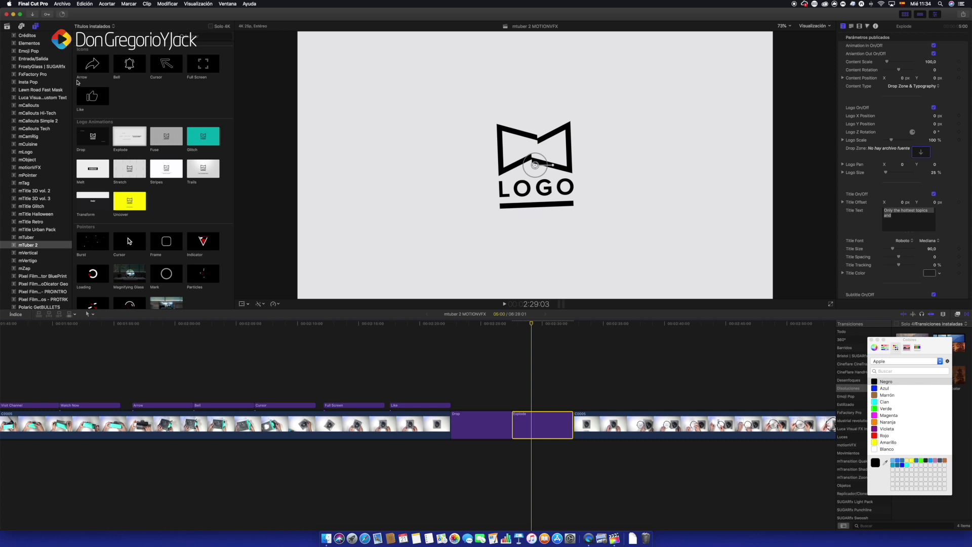
left_click(7, 26)
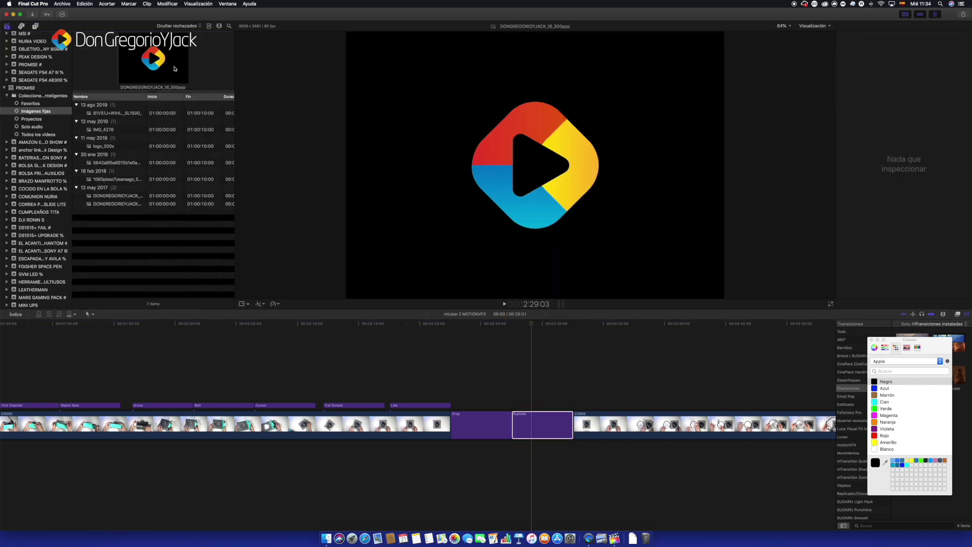
left_click(542, 426)
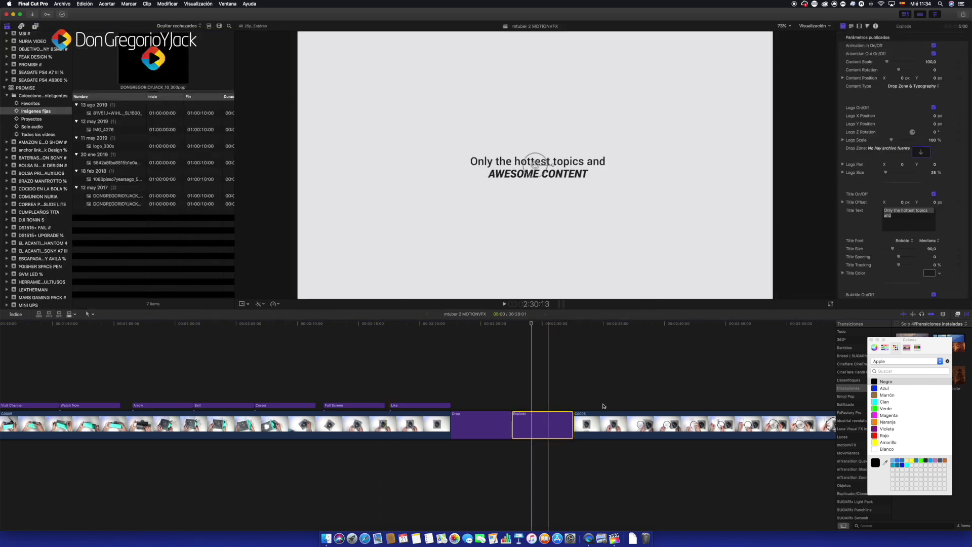
Step: Fill the Explode title's drop zone with the play-button logo image and preview it
left_click(922, 152)
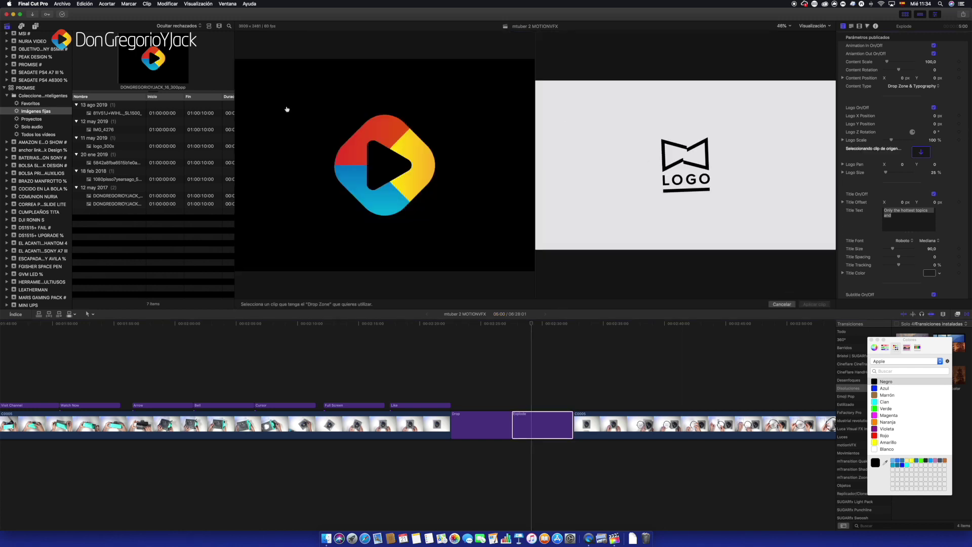
left_click(154, 60)
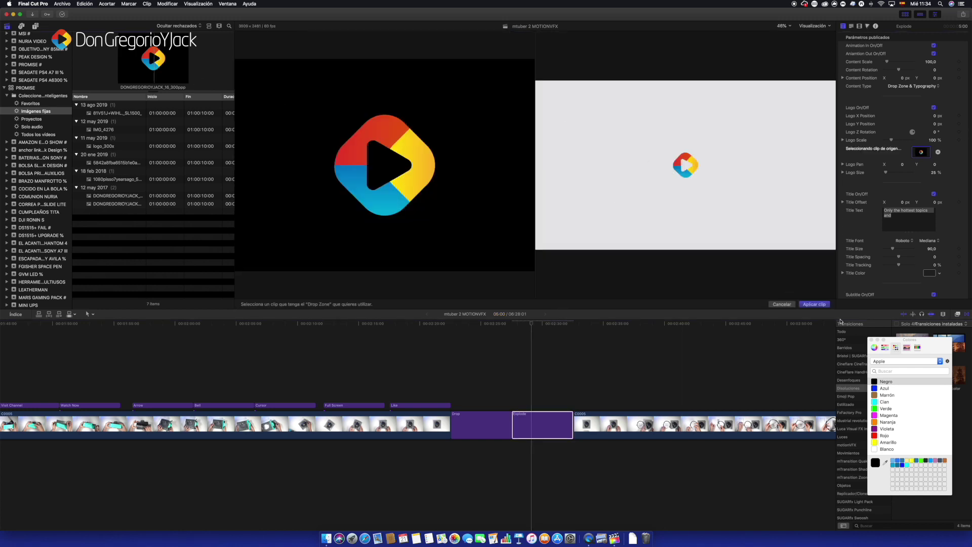
left_click(814, 304)
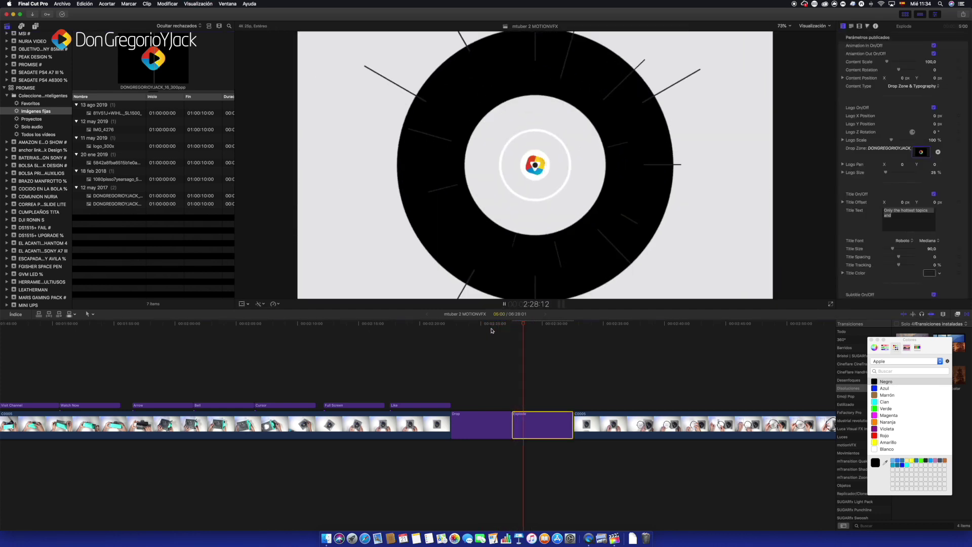
key("space")
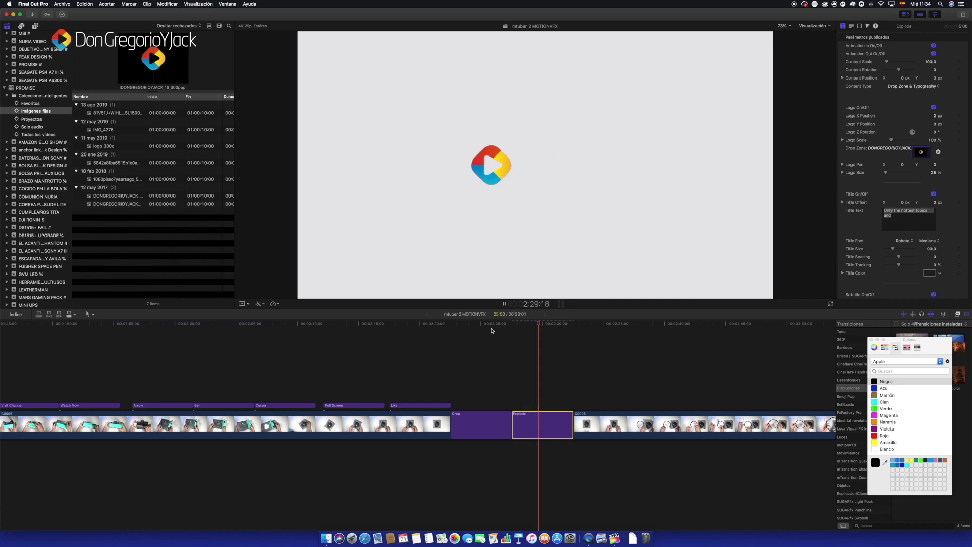
key("space")
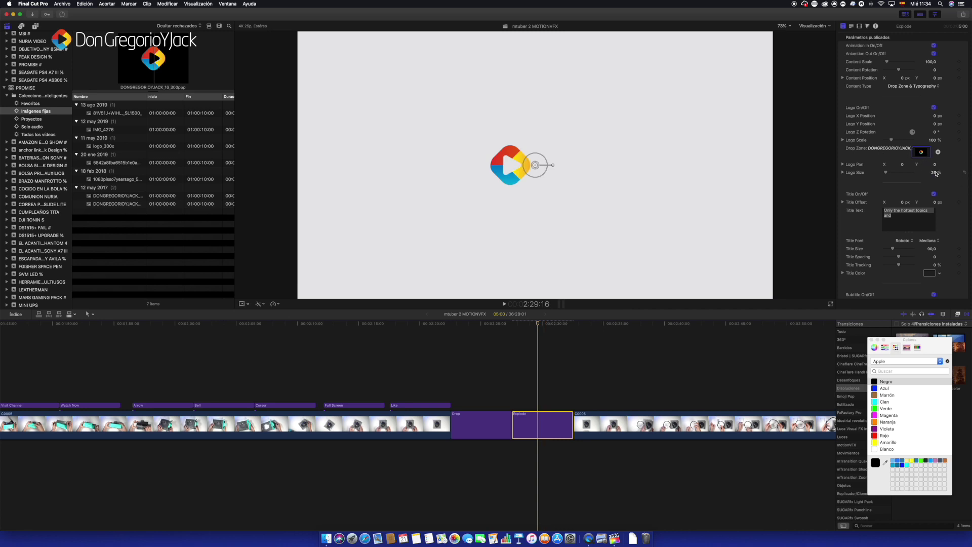
Step: Raise the logo size to 82% and replay the title to check the larger logo
mouse_move(935, 174)
left_mouse_down()
mouse_move(957, 174)
mouse_move(933, 172)
left_mouse_up()
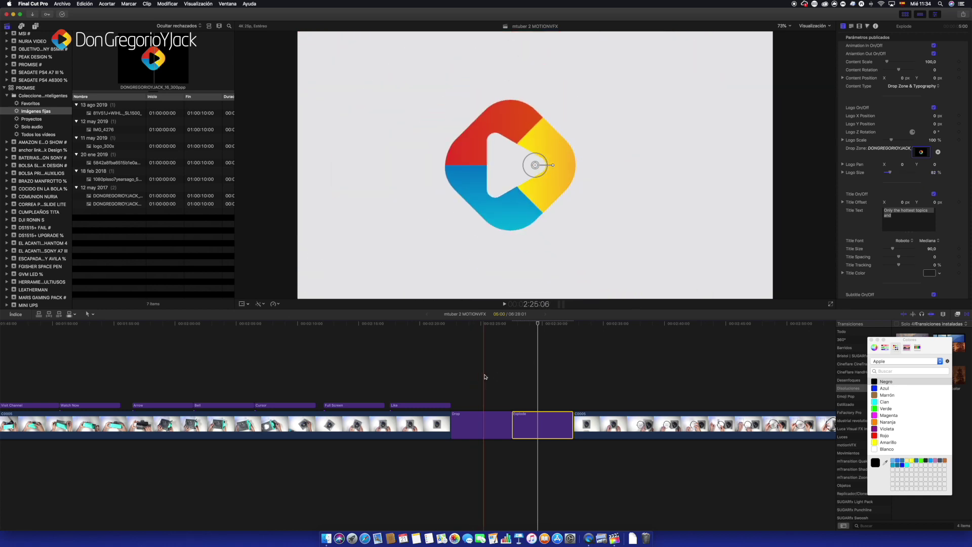
key("space")
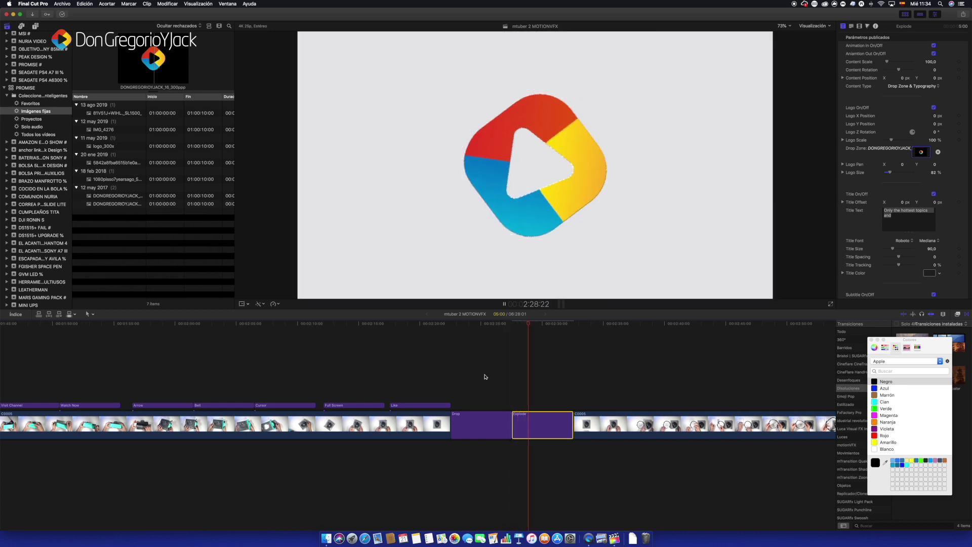
key("space")
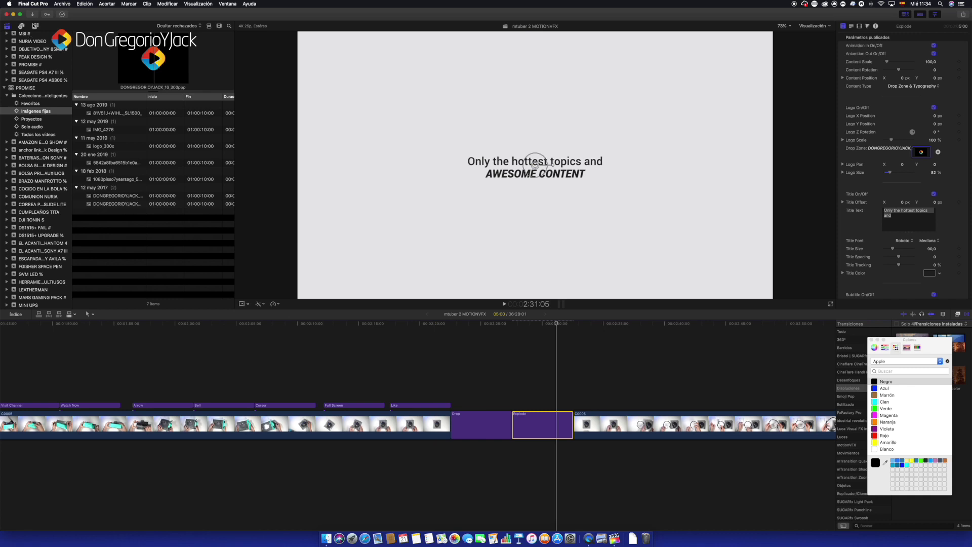
left_click(35, 26)
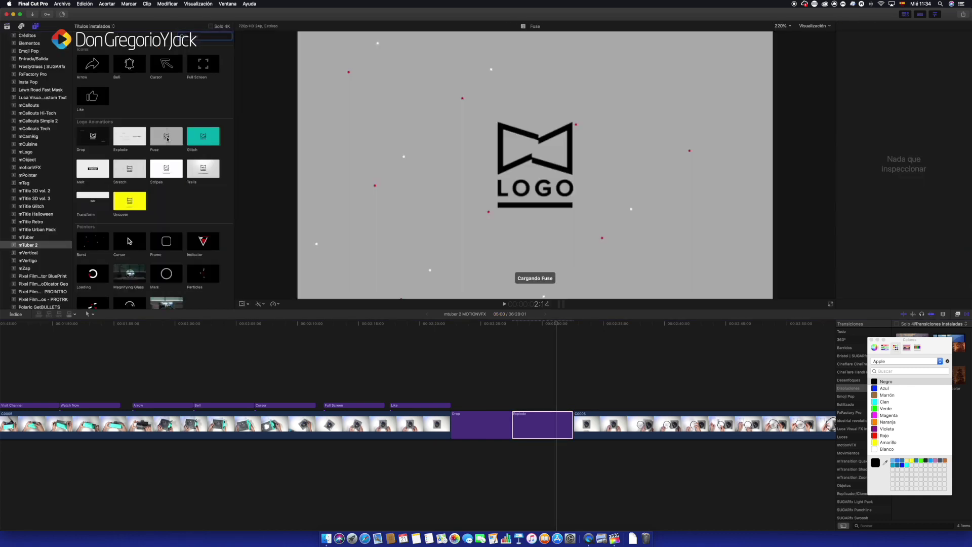
Step: Add the Fuse and Glitch titles after Explode and preview Glitch
left_click_drag(170, 147, 590, 432)
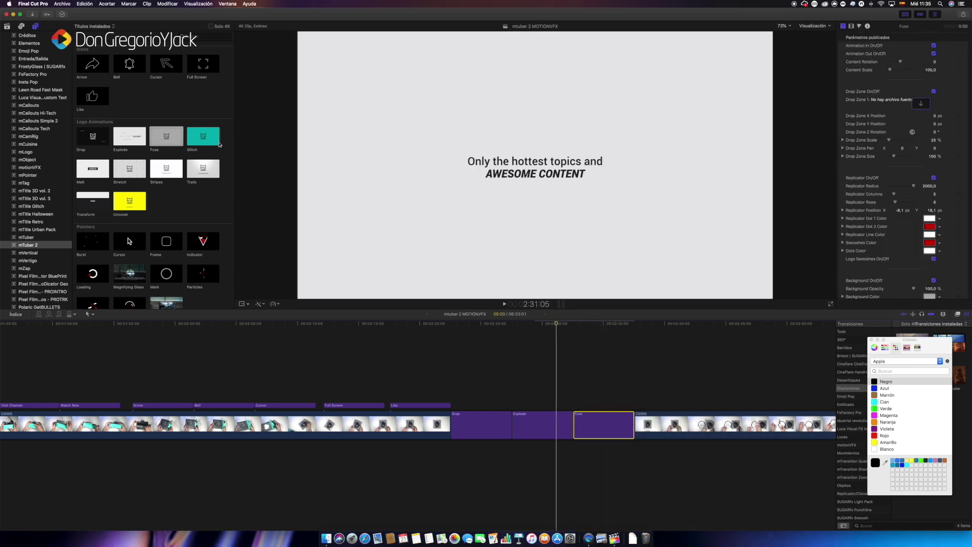
left_click_drag(199, 136, 636, 416)
key("space")
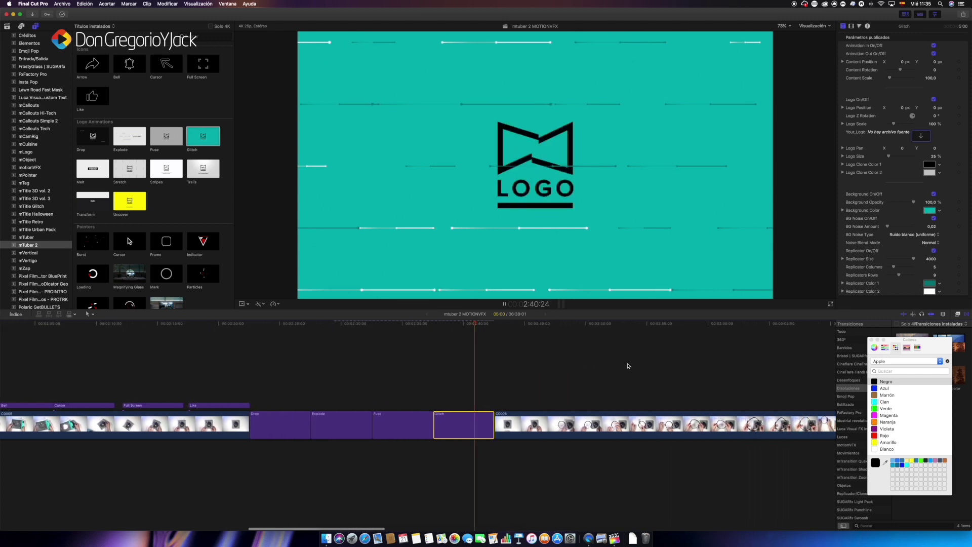
key("space")
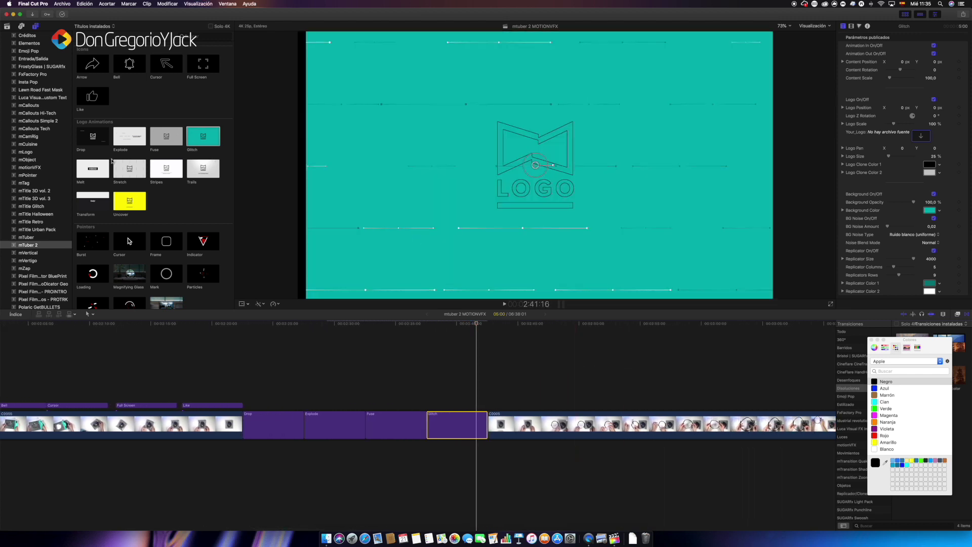
Step: Add the Melt and Stretch titles in turn, previewing each one
left_click_drag(82, 176, 494, 435)
key("space")
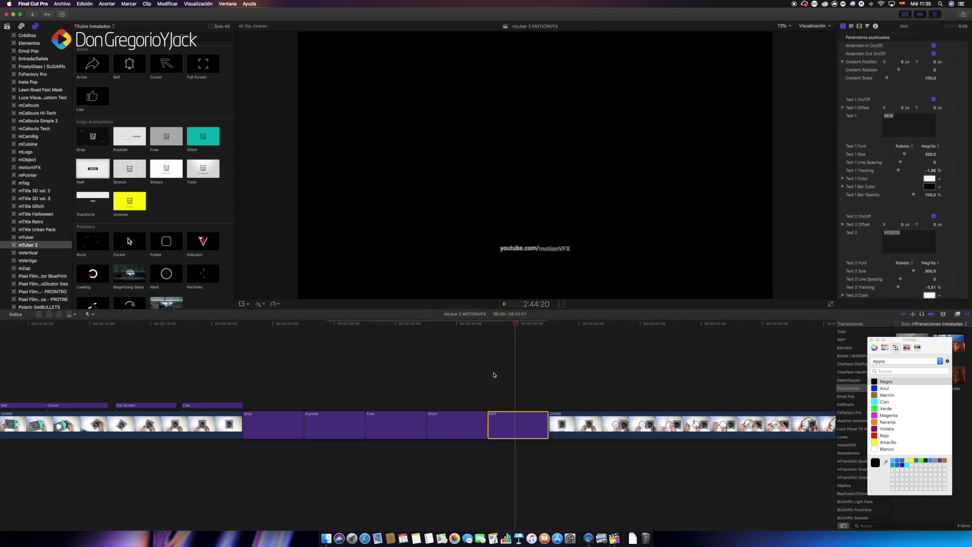
key("space")
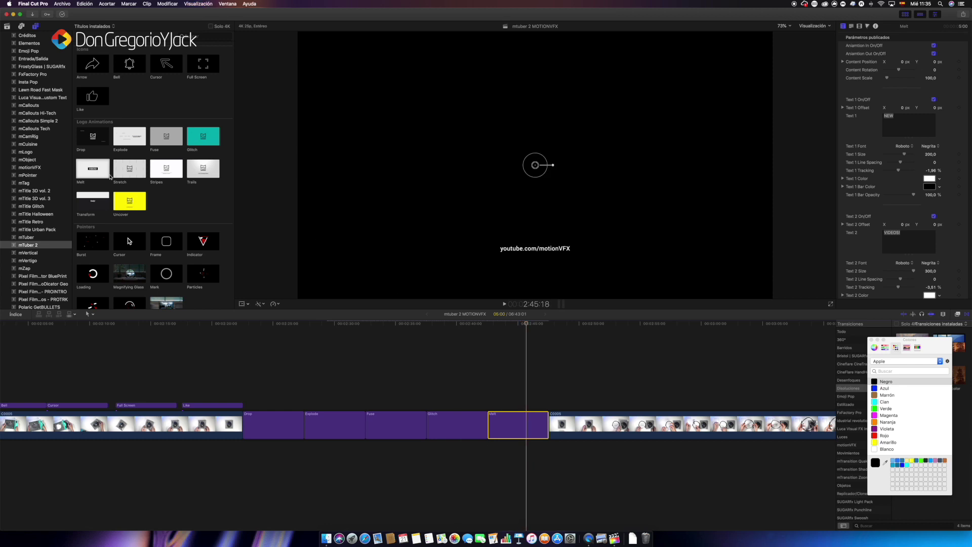
left_click_drag(125, 173, 551, 436)
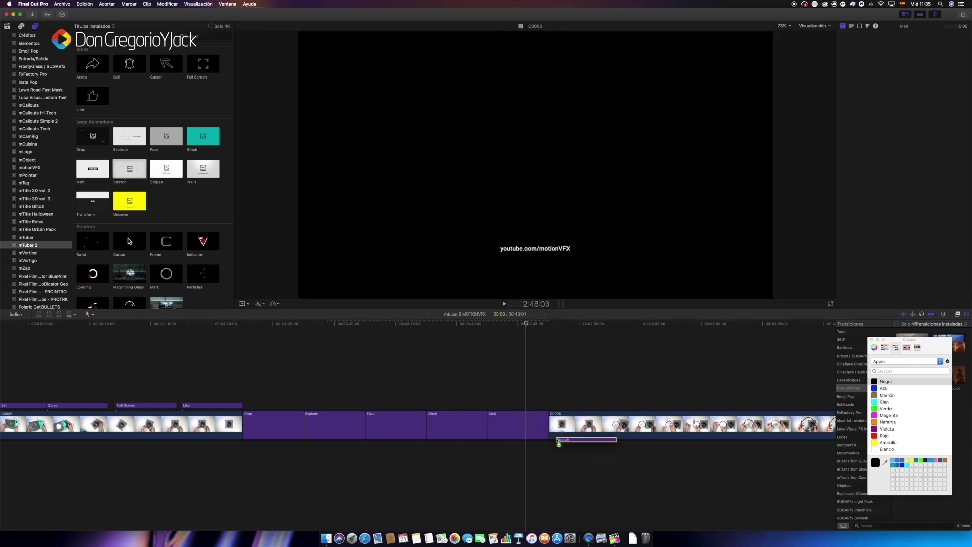
key("space")
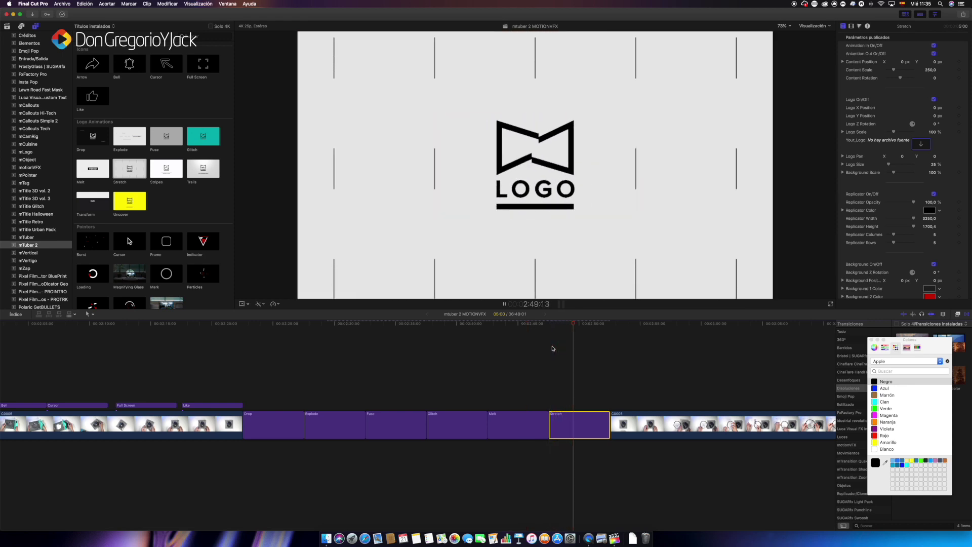
key("space")
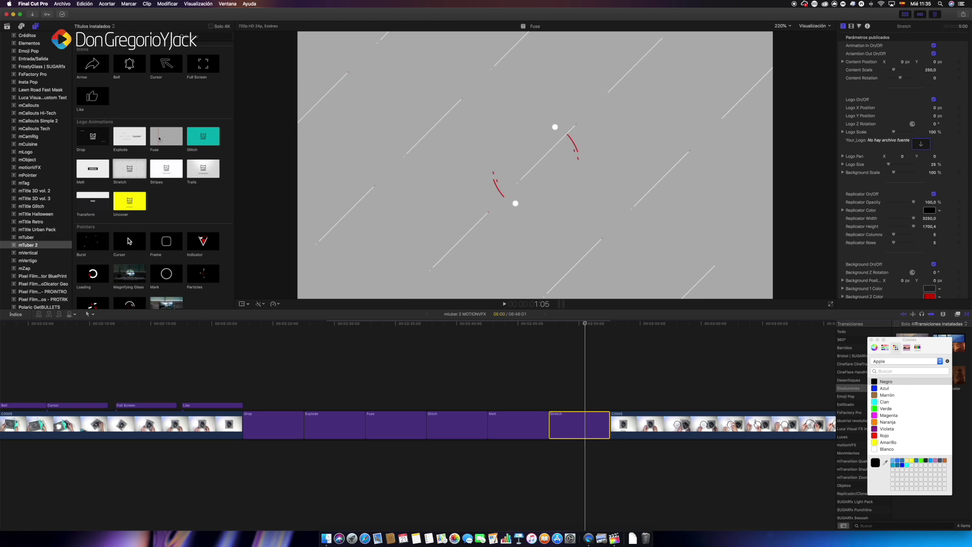
Step: Place Melt, Stripes and Trails after Stretch, then preview the Trails title
left_click_drag(93, 168, 621, 387)
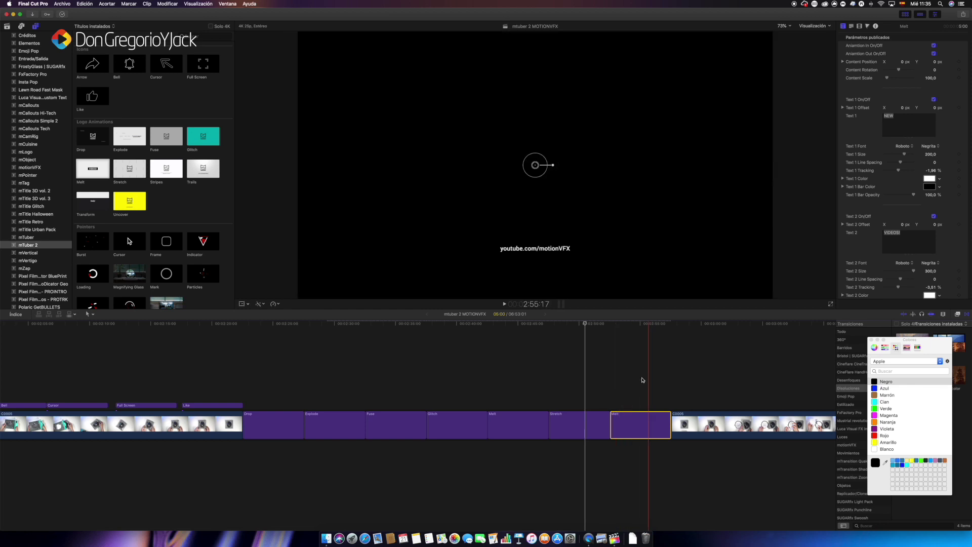
left_click_drag(170, 175, 674, 435)
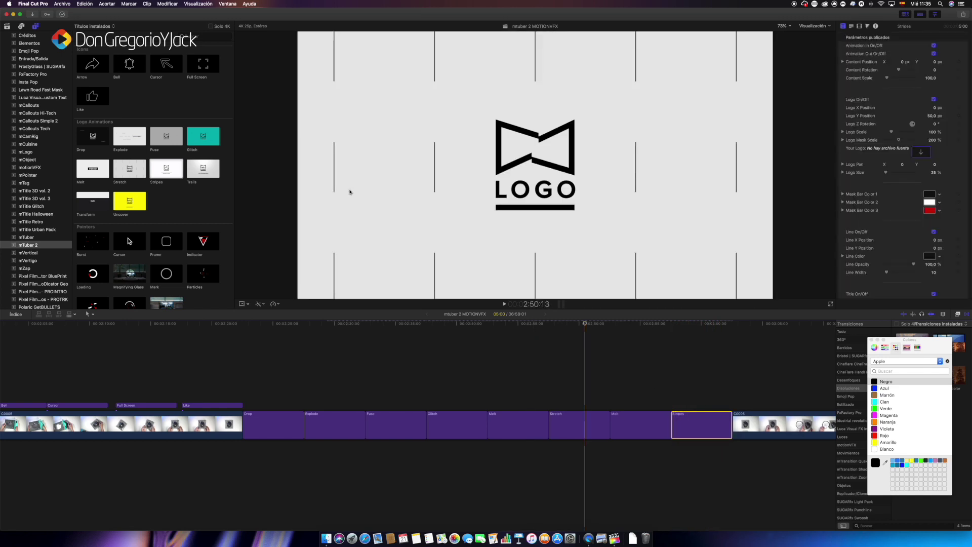
left_click(199, 174)
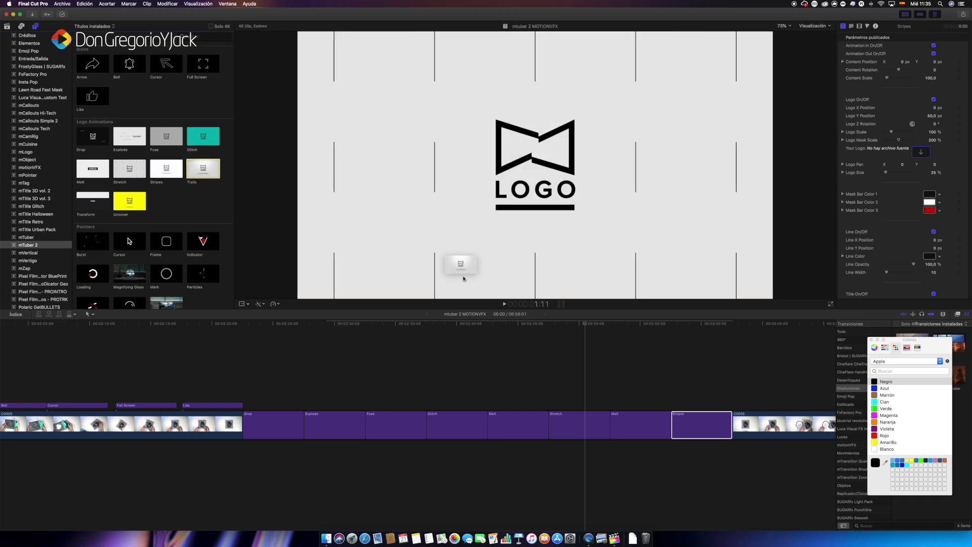
left_click_drag(197, 163, 733, 436)
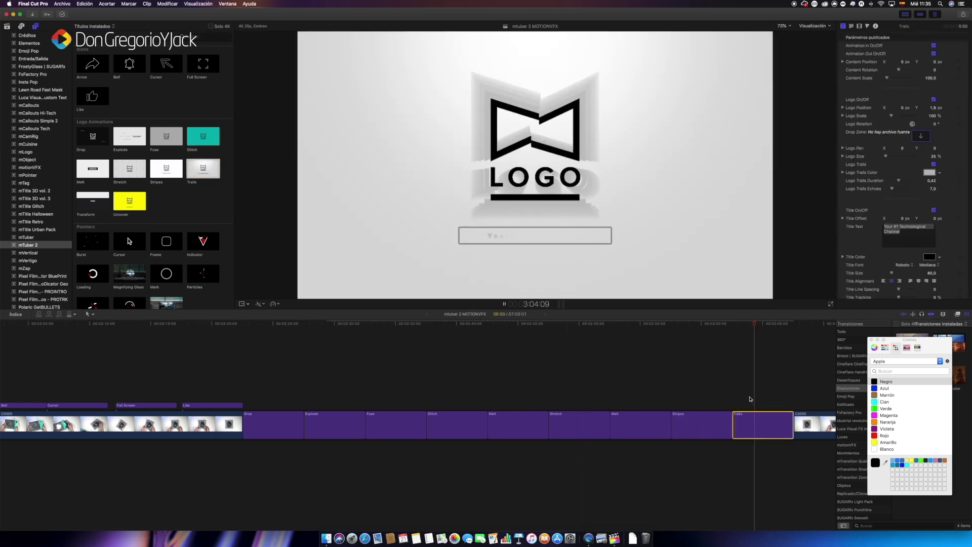
key("space")
Step: Put the colourful play-button logo still into the Trails title's drop zone and stop playback
left_click(921, 135)
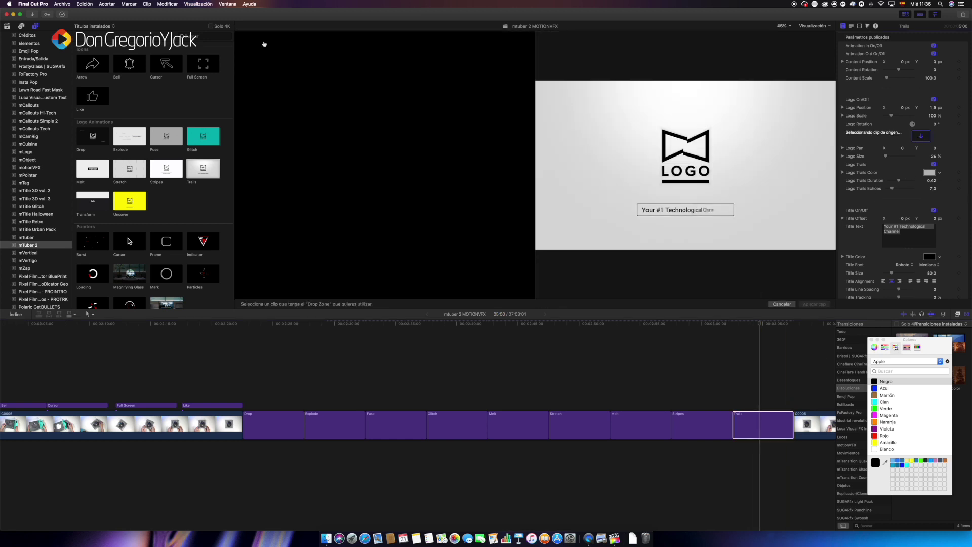
left_click(6, 27)
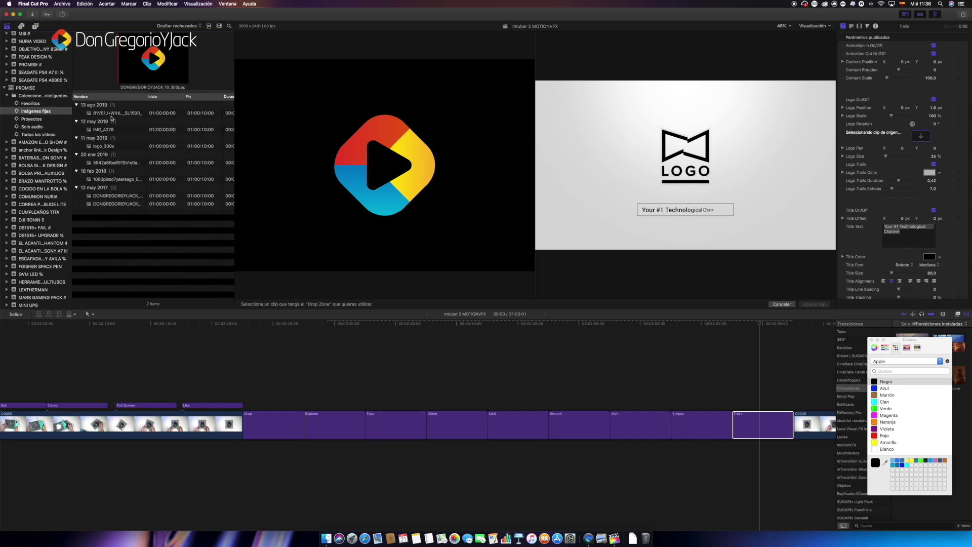
left_click(156, 63)
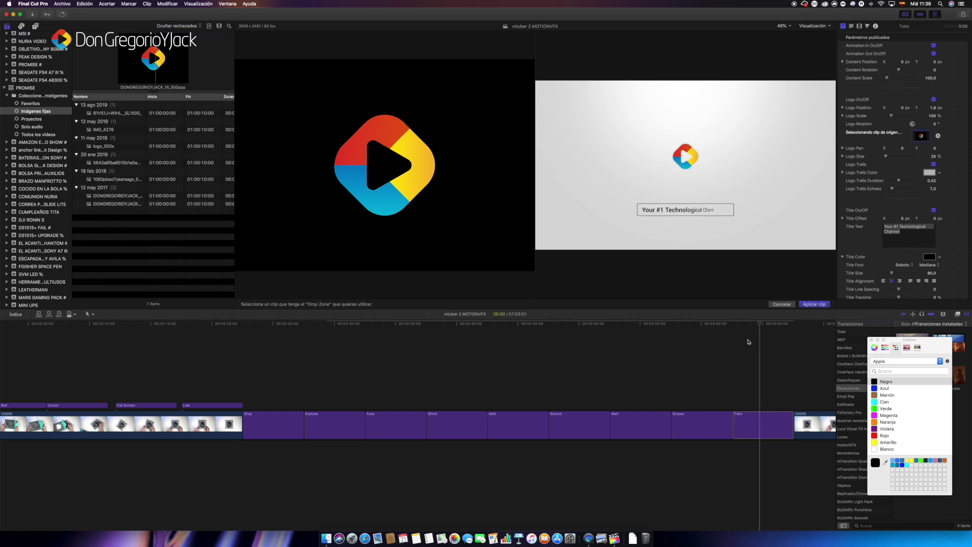
left_click(814, 304)
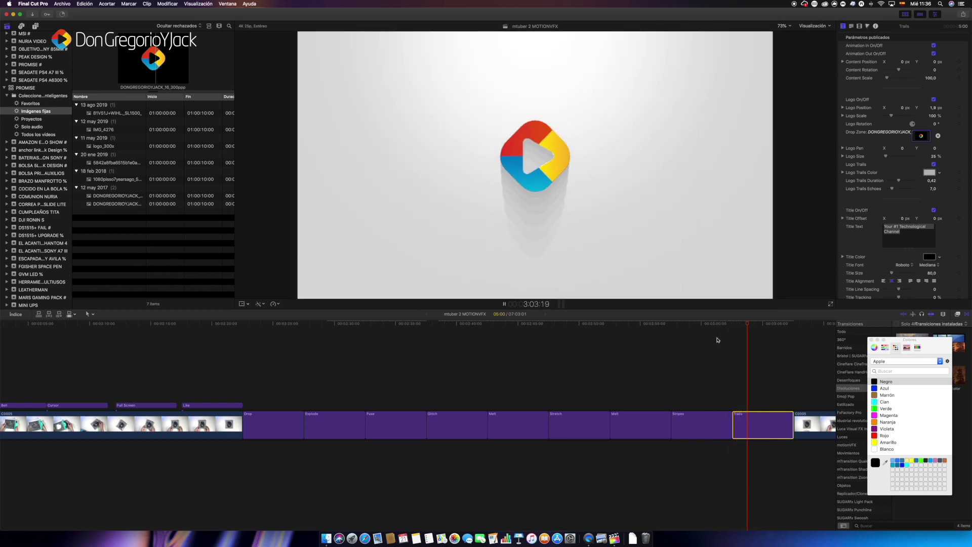
key("space")
Step: Replace the Trails text with the channel name over 'Canal de Tecnología', fixing the accent via spell check
left_click(905, 229)
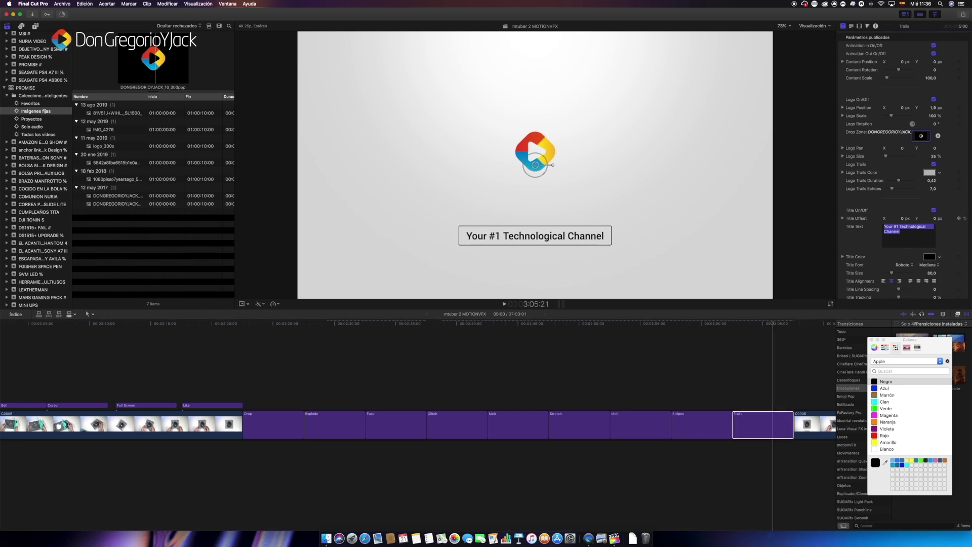
type("DonGregorioYJack")
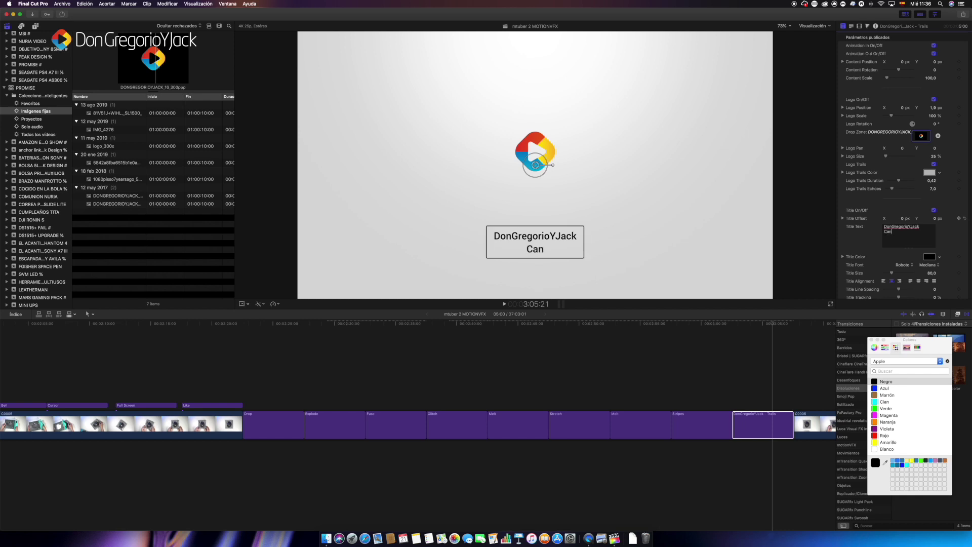
type("T")
type("ecnologia")
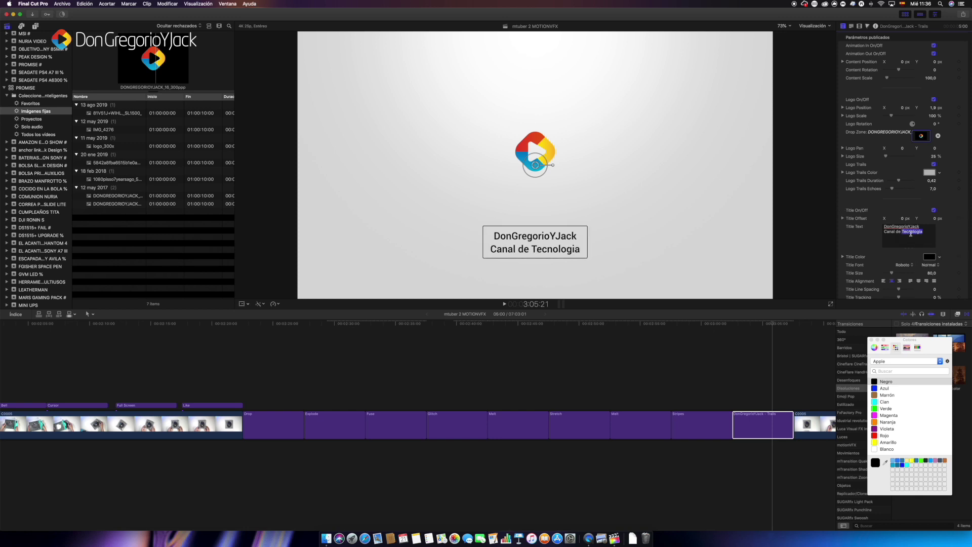
right_click(911, 234)
left_click(899, 237)
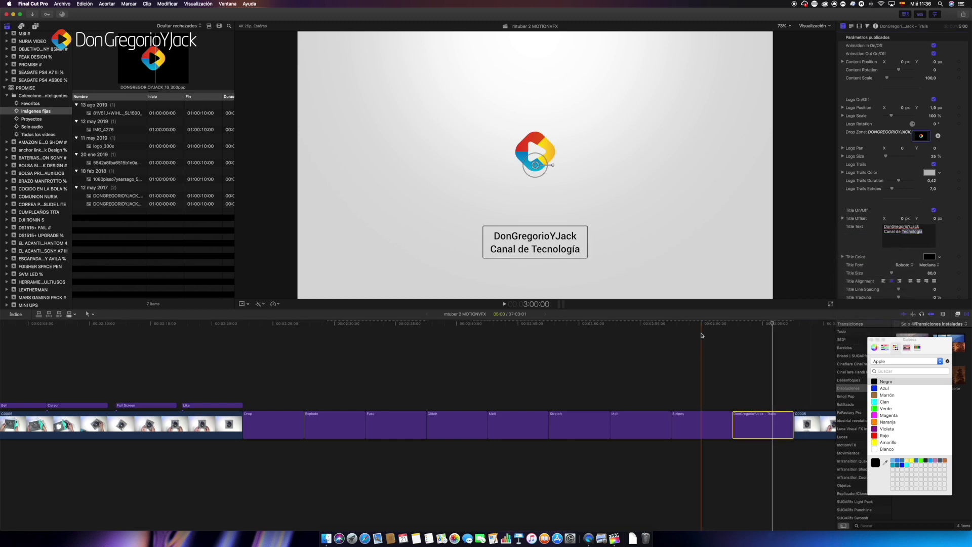
Step: Play the customised Trails title from its start to review it
left_click(733, 324)
key("space")
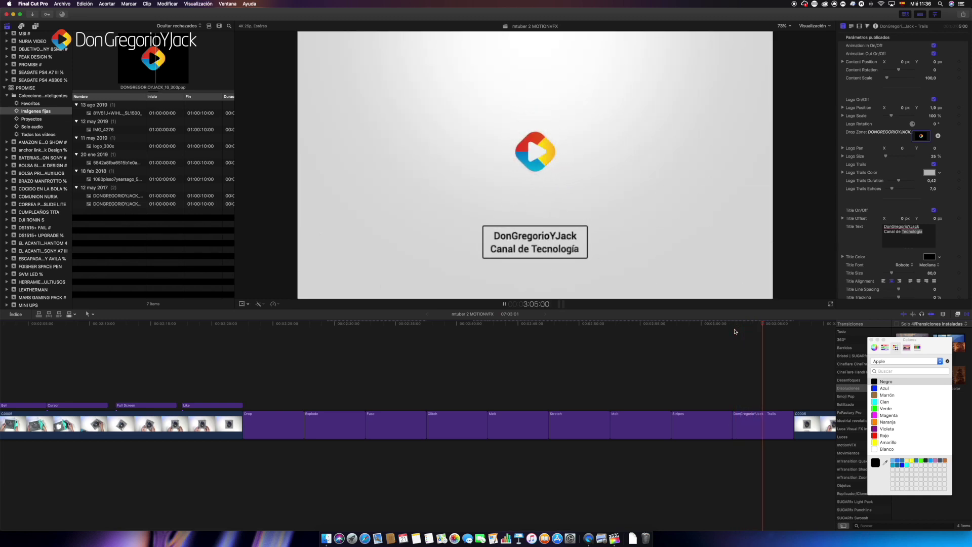
key("space")
scroll(735, 332, "right", 10)
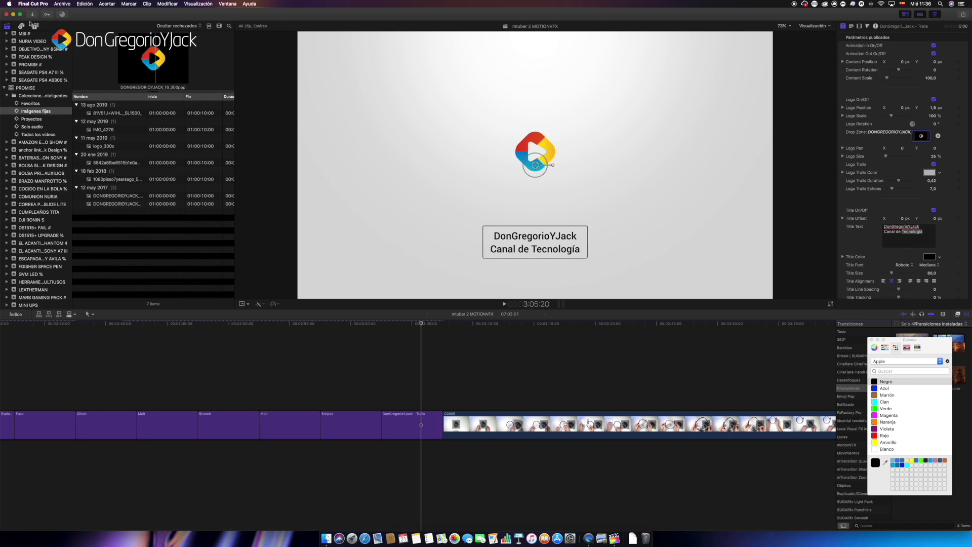
Step: Return to the mTuber 2 titles browser and pick the Transform title
left_click(34, 25)
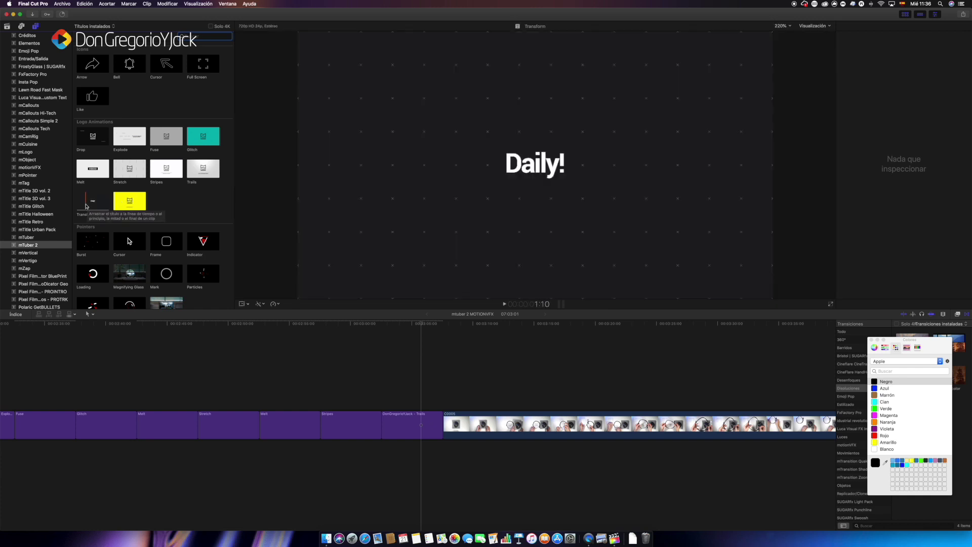
left_click(88, 205)
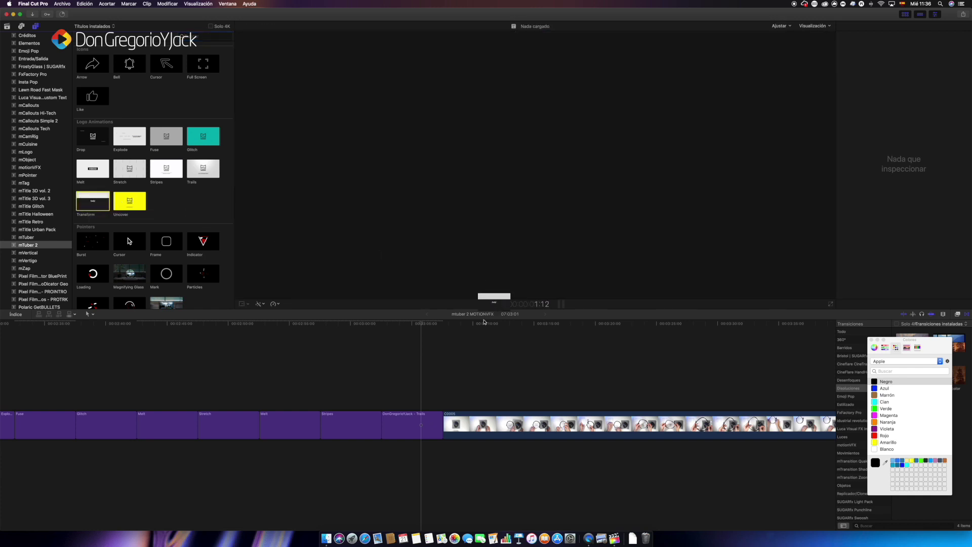
Step: Add the Transform title after Trails and preview it
left_click_drag(483, 322, 441, 429)
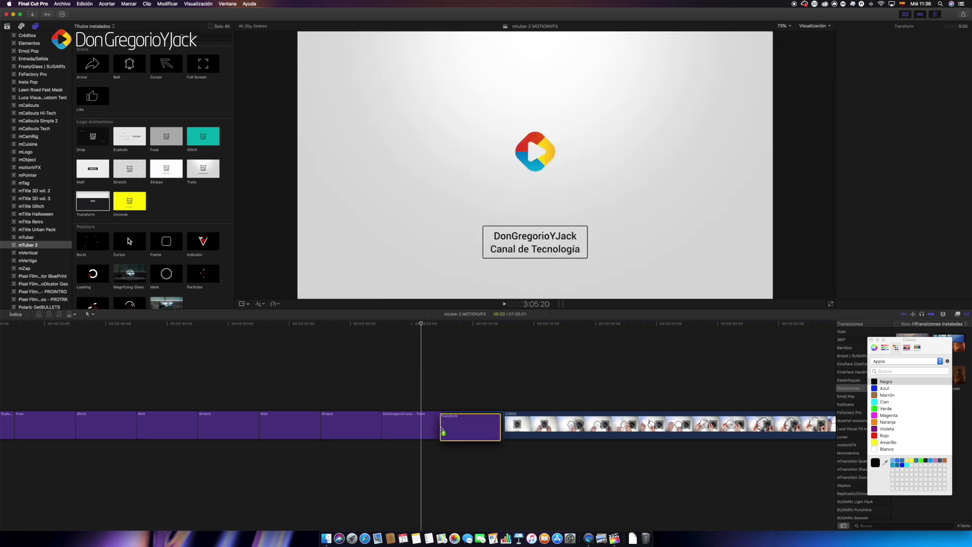
key("space")
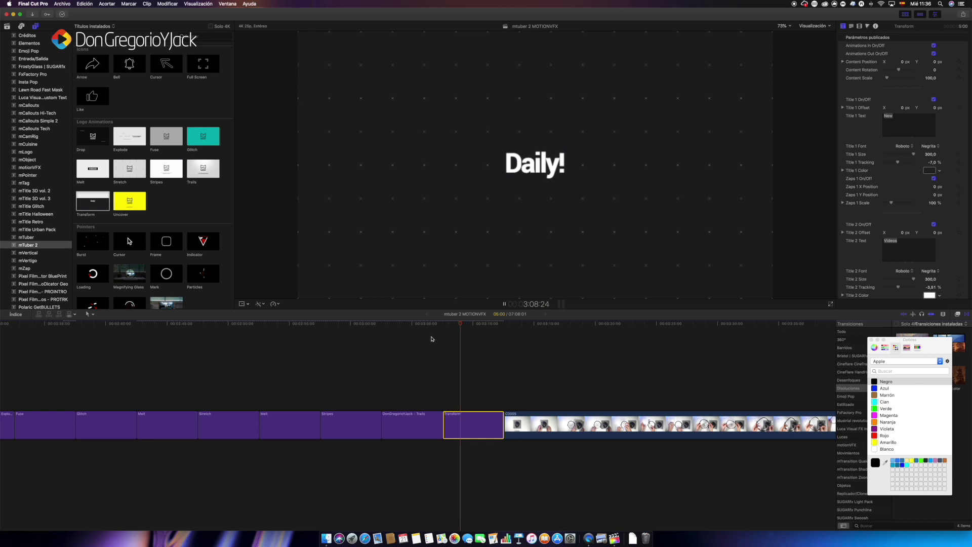
key("space")
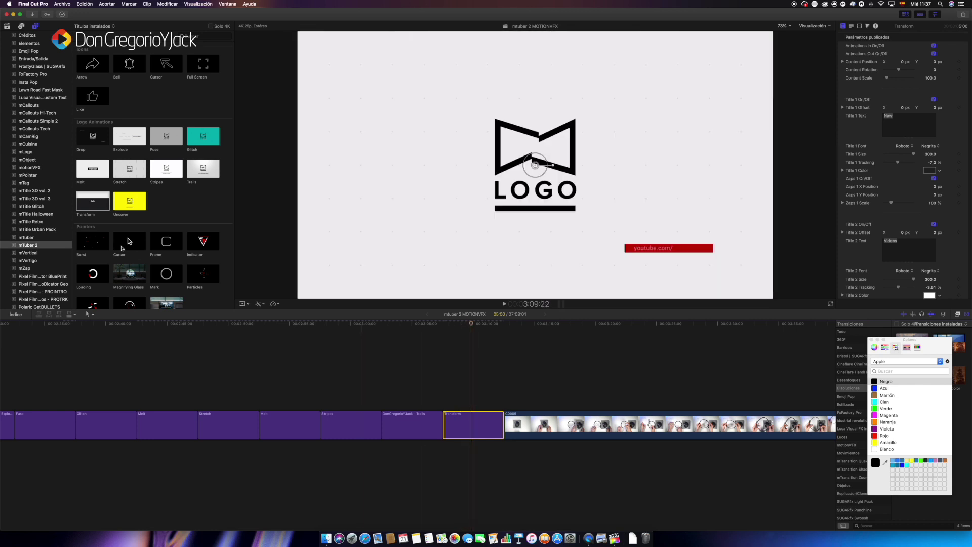
Step: Add Uncover after Transform, preview it, then add the Burst title after Uncover
left_click_drag(121, 208, 505, 418)
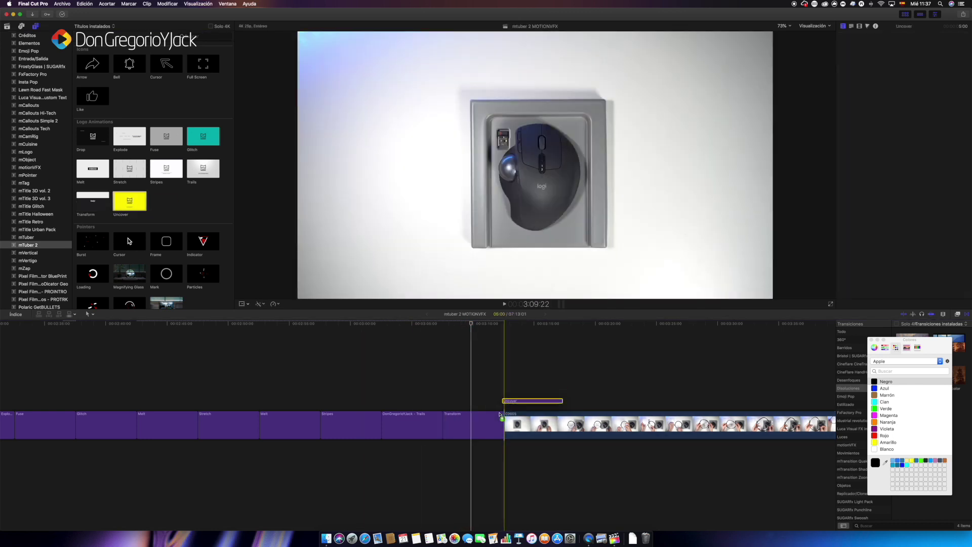
key("space")
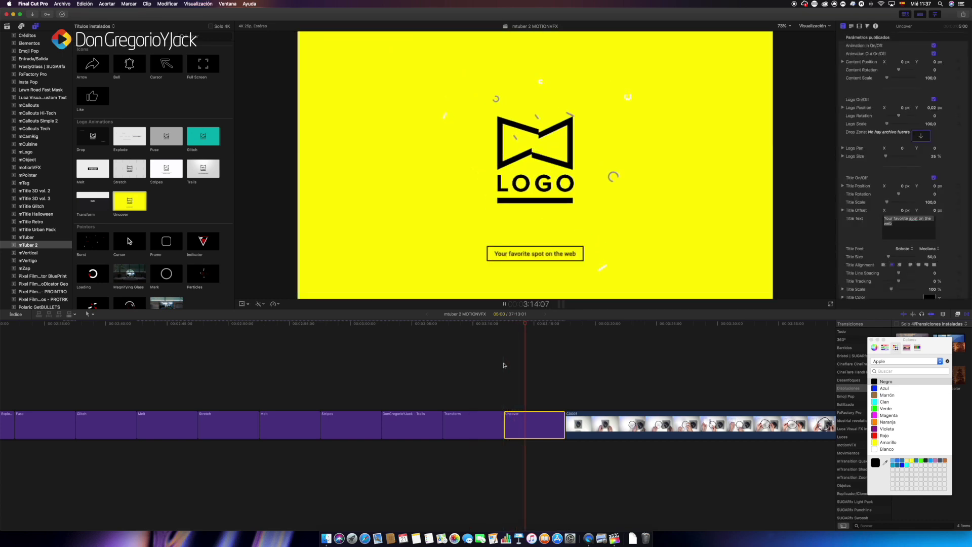
key("space")
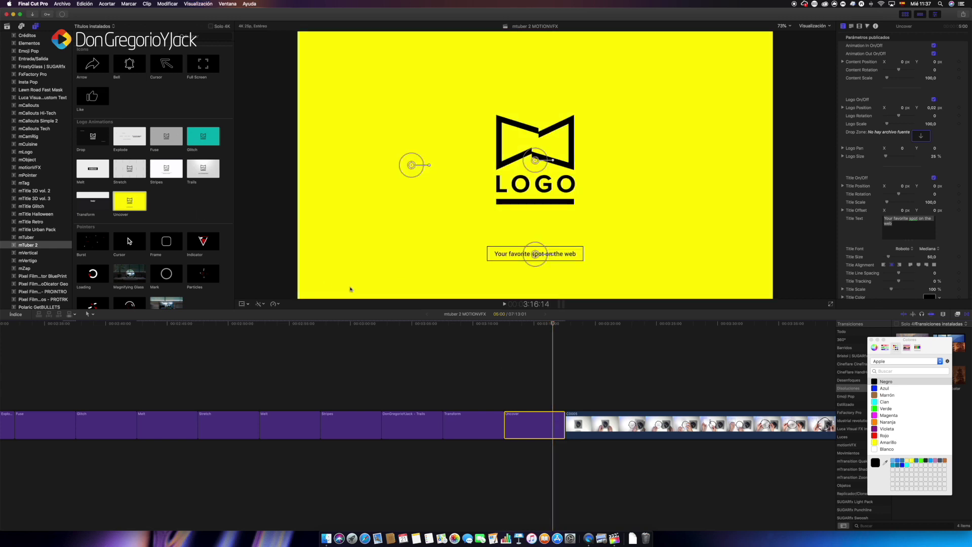
scroll(511, 330, "right", 5)
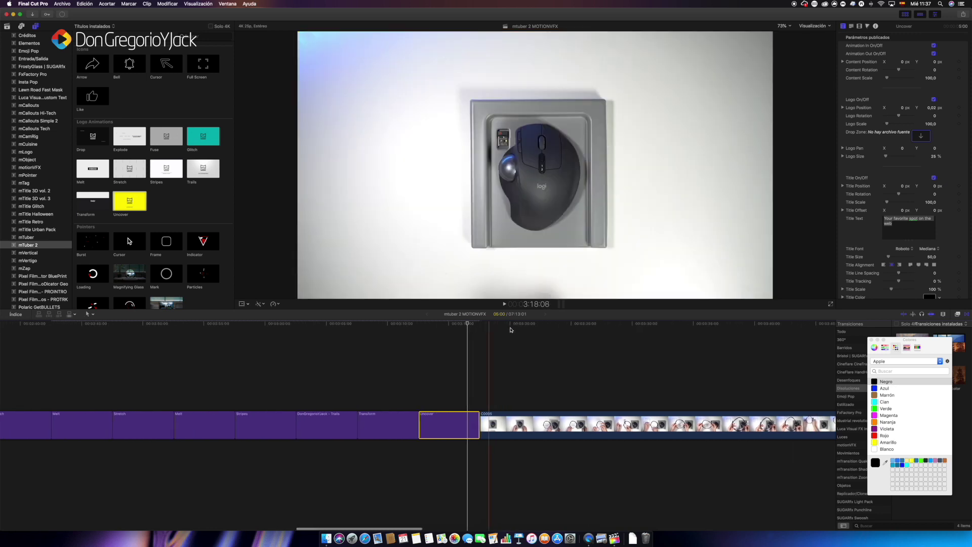
key("space")
key("space")
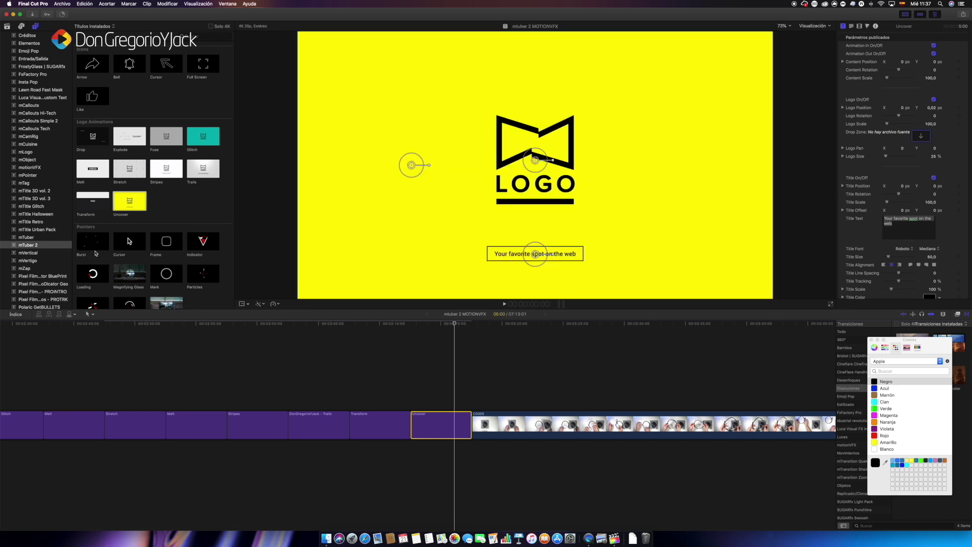
left_click_drag(95, 253, 475, 427)
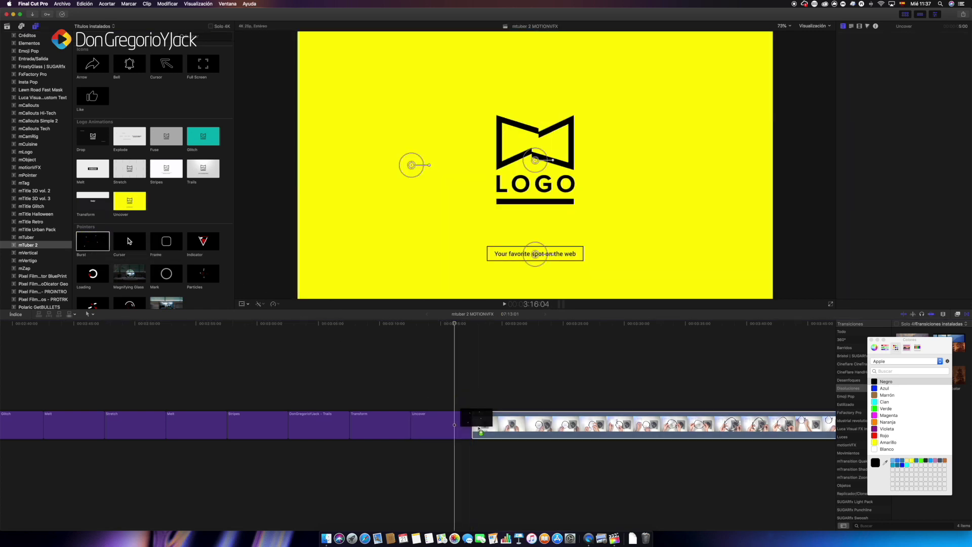
Step: Connect the Cursor pointer title above the product clip and move the cursor onto the trackball mouse
key("space")
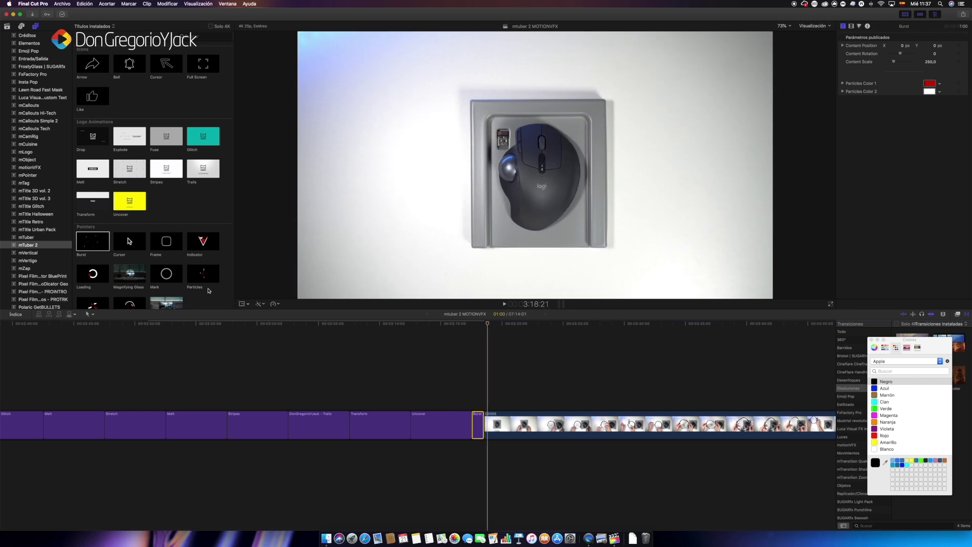
mouse_move(129, 241)
left_mouse_down()
mouse_move(513, 390)
mouse_move(494, 367)
left_mouse_up()
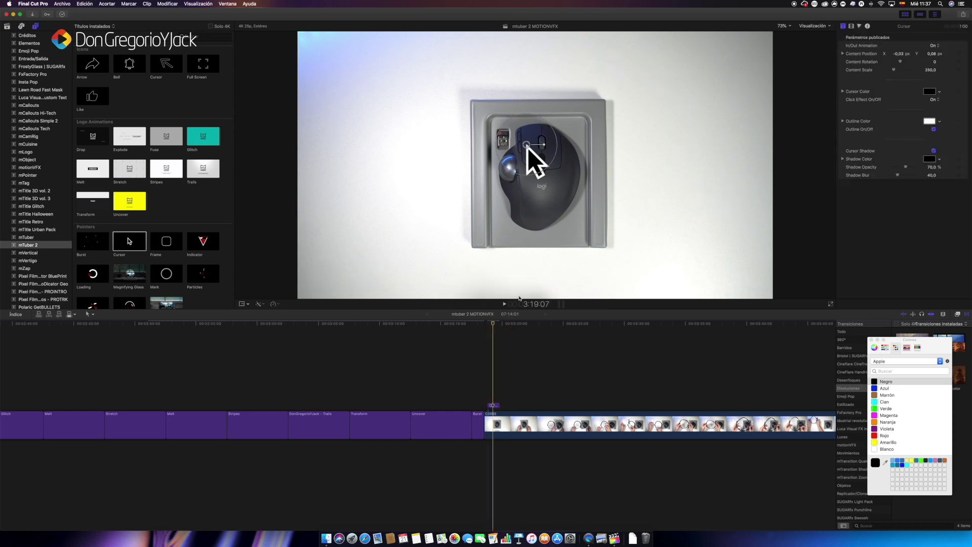
mouse_move(527, 145)
left_mouse_down()
mouse_move(560, 173)
mouse_move(550, 166)
mouse_move(568, 165)
left_mouse_up()
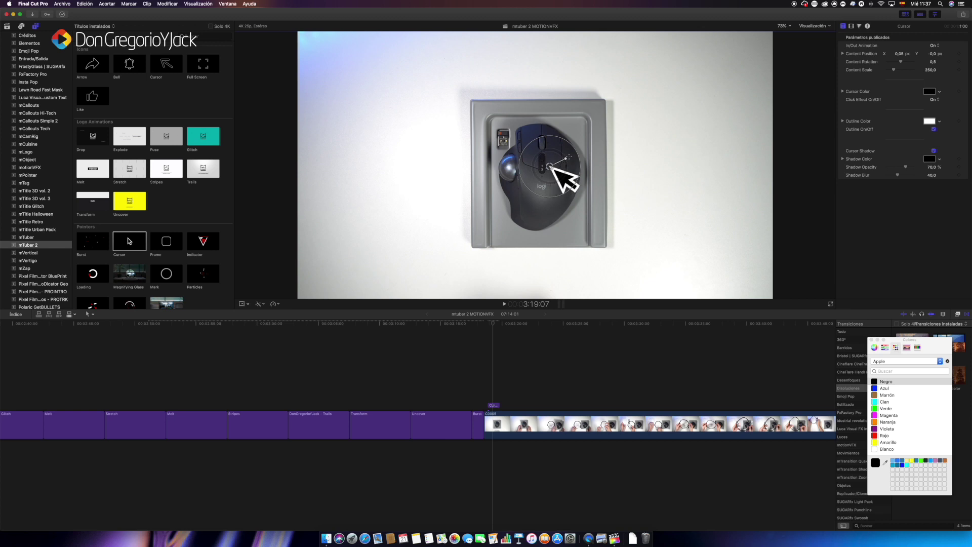
Step: Connect a 10-second Frame title fitted around the trackball, then add the Indicator pointer after it
key("shift+slash")
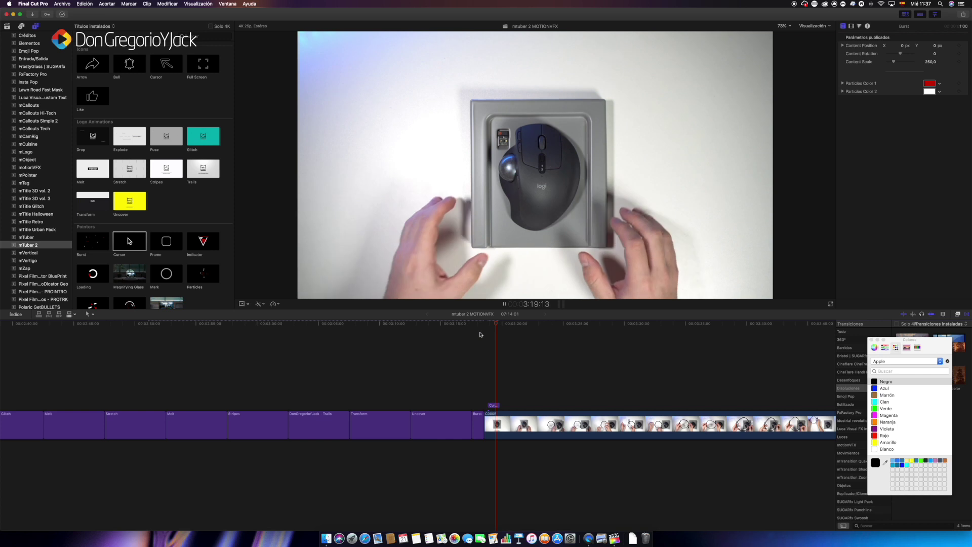
key("q")
key("slash")
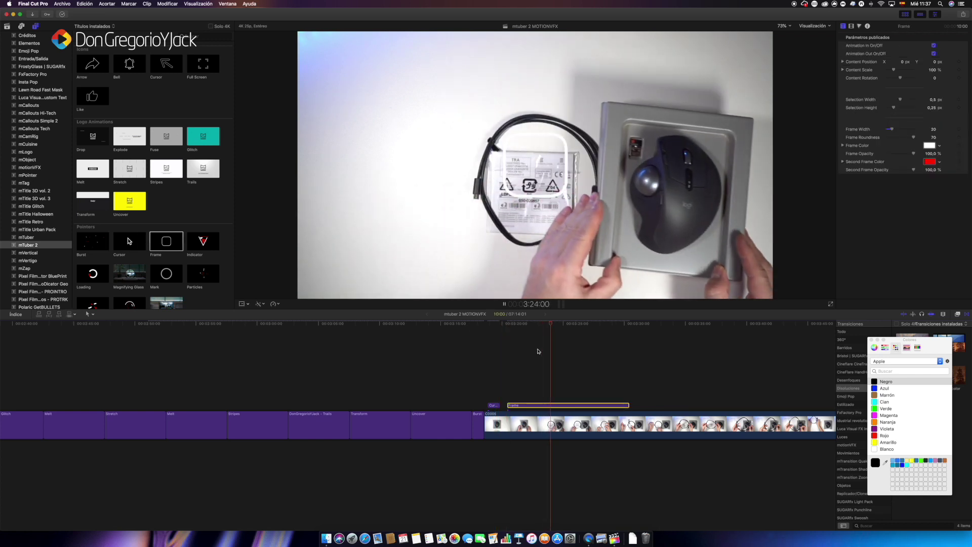
mouse_move(533, 165)
left_mouse_down()
mouse_move(679, 192)
mouse_move(665, 184)
left_mouse_up()
left_click_drag(665, 154, 688, 117)
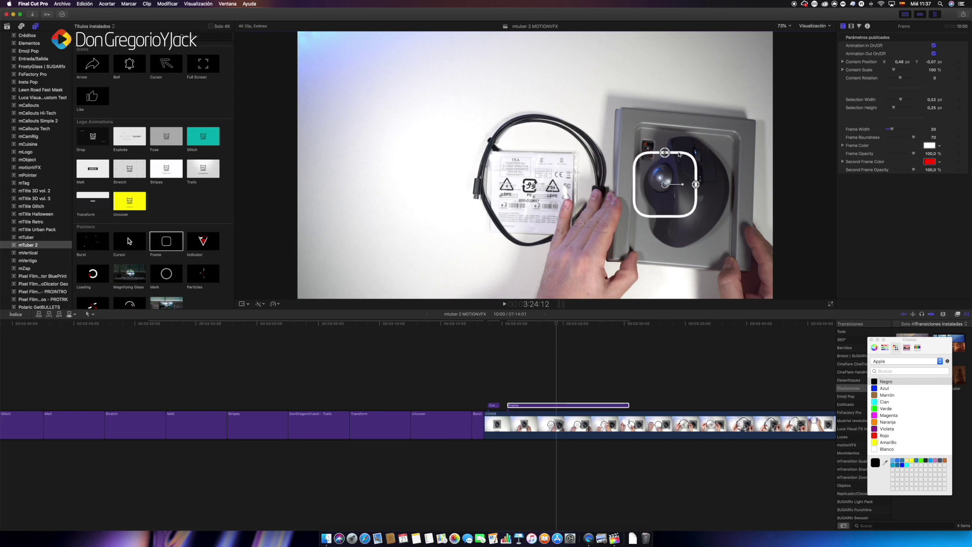
left_click_drag(696, 184, 737, 186)
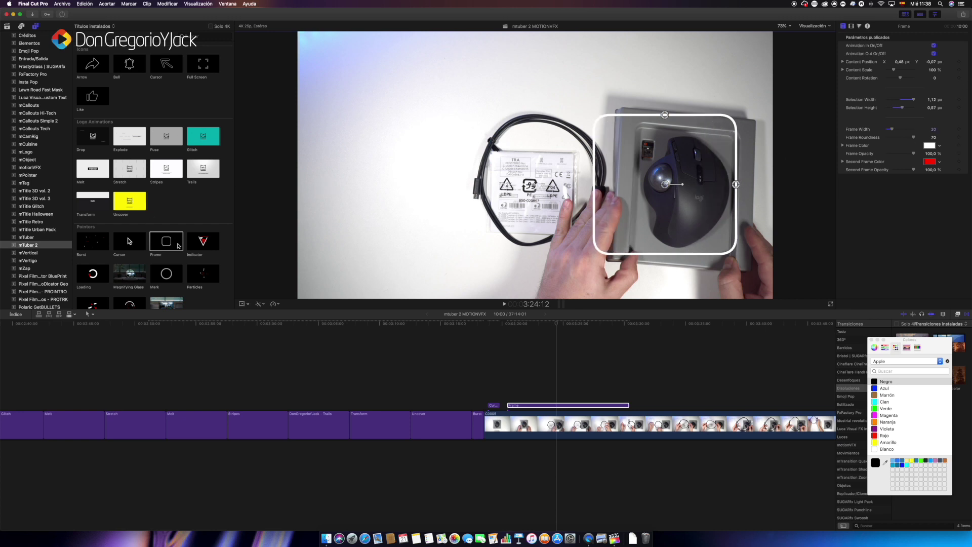
mouse_move(213, 243)
left_mouse_down()
mouse_move(664, 390)
mouse_move(627, 403)
left_mouse_up()
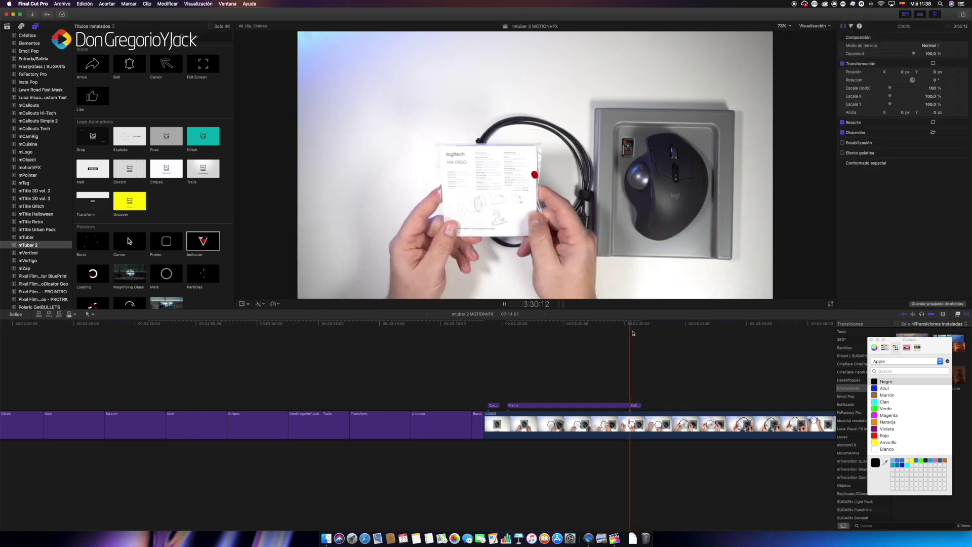
Step: Lengthen the Indicator title to 6 seconds and play it back
left_click(636, 405)
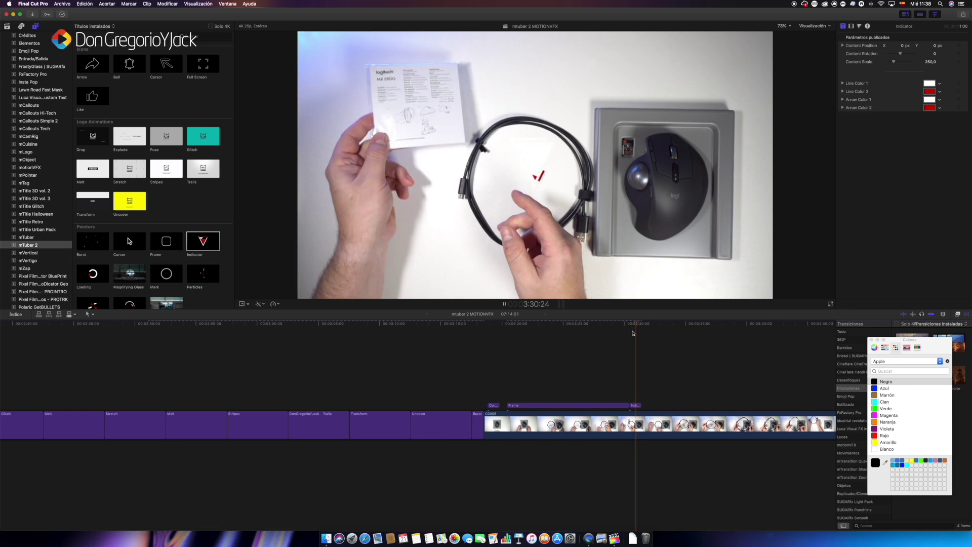
left_click(641, 404)
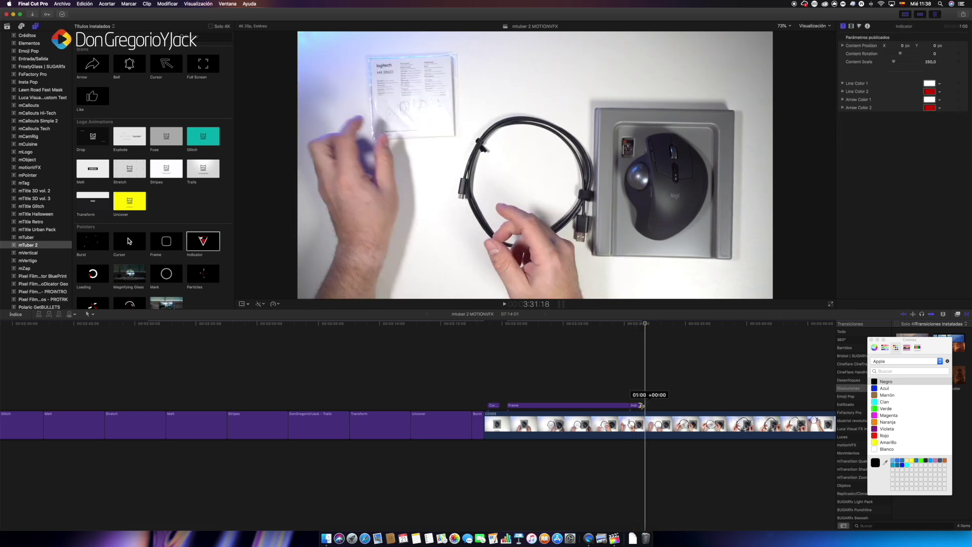
left_click_drag(641, 405, 701, 406)
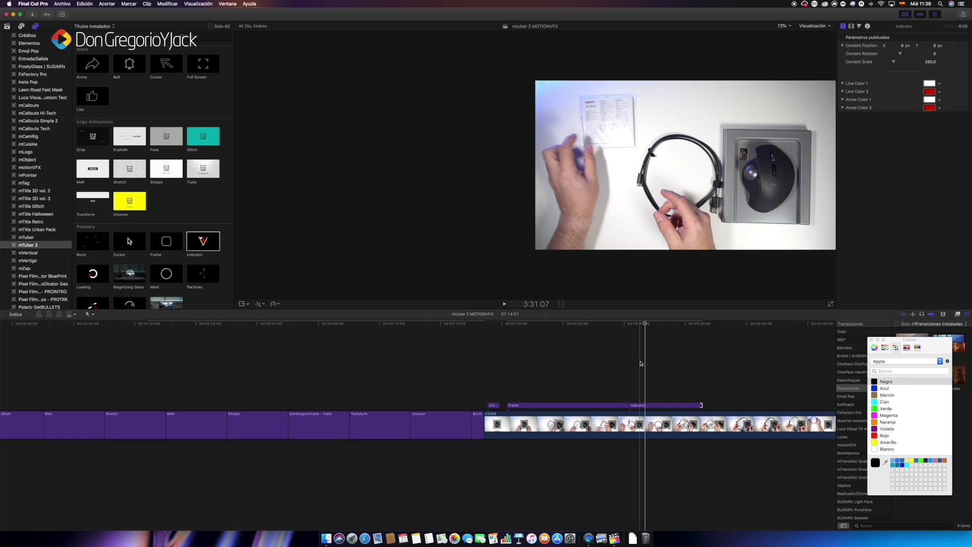
key("space")
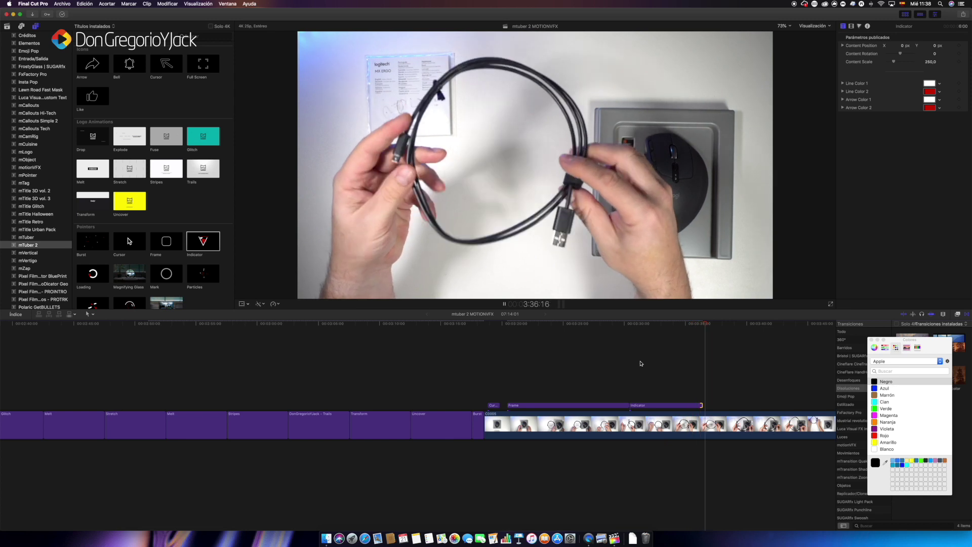
key("space")
Step: Add the Loading and Magnifying Glass pointer titles after Indicator, previewing Loading
left_click_drag(715, 327, 703, 324)
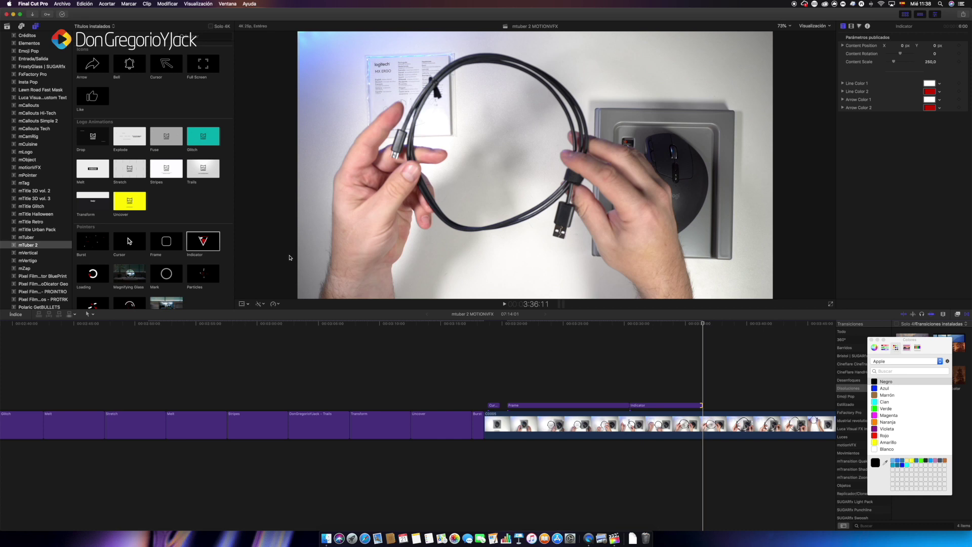
scroll(155, 177, "down", 2)
scroll(155, 177, "down", 2)
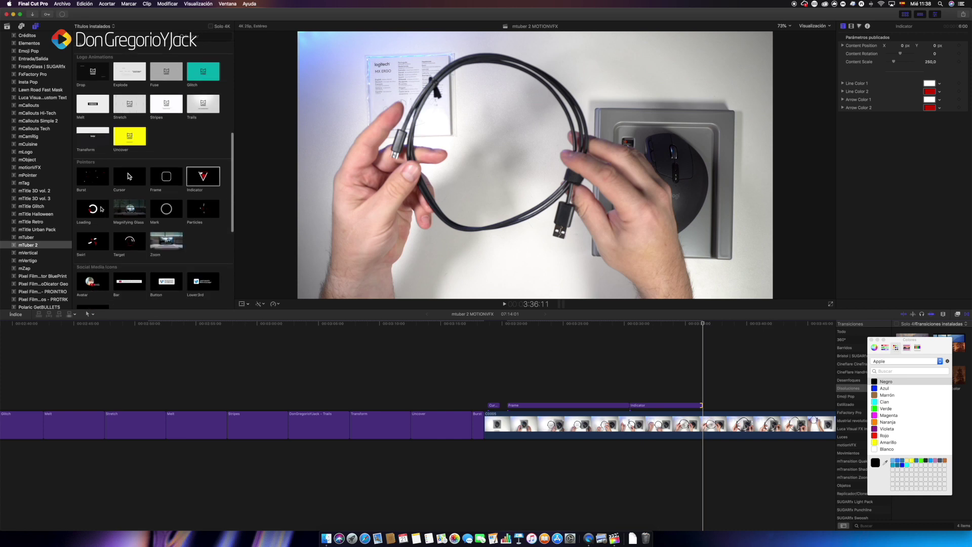
mouse_move(93, 208)
left_mouse_down()
mouse_move(712, 396)
mouse_move(705, 403)
left_mouse_up()
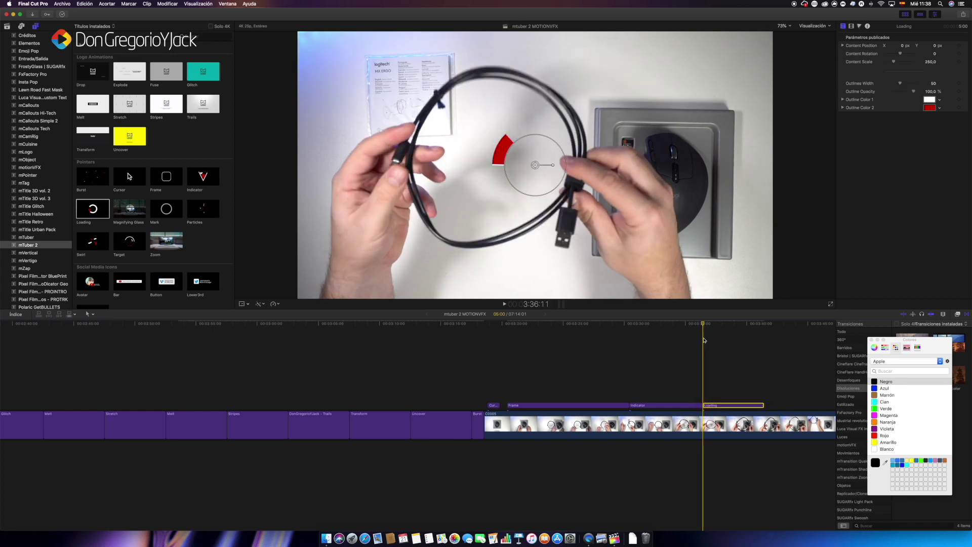
key("space")
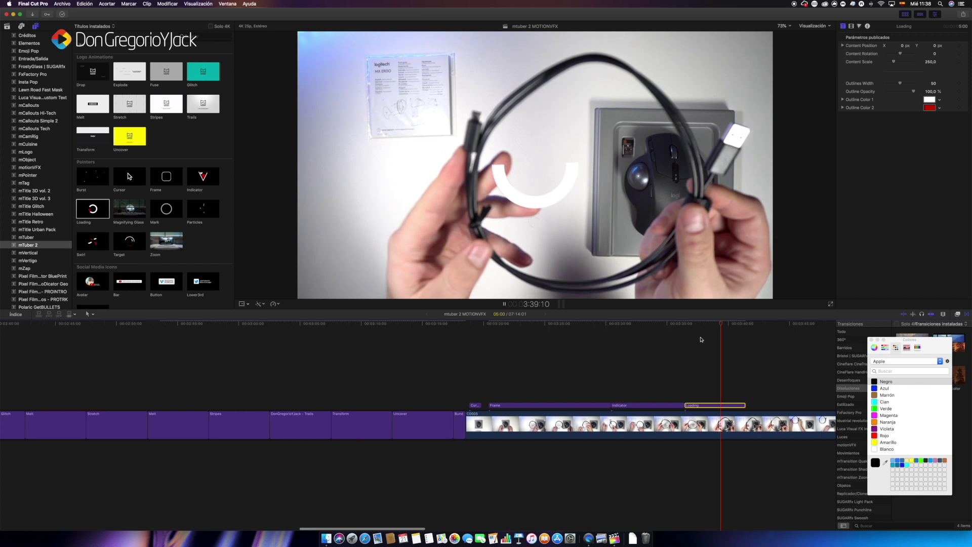
key("space")
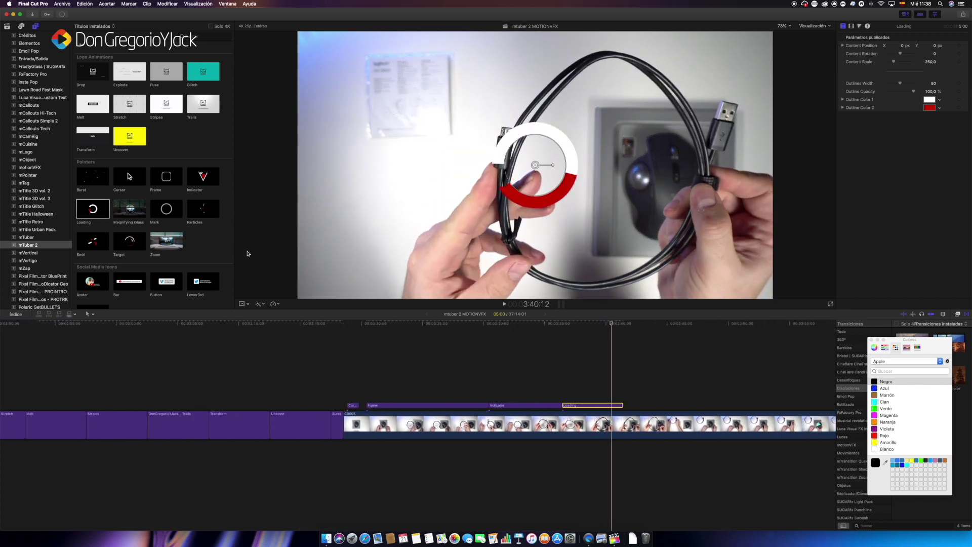
mouse_move(127, 213)
left_mouse_down()
mouse_move(627, 400)
mouse_move(742, 403)
left_mouse_up()
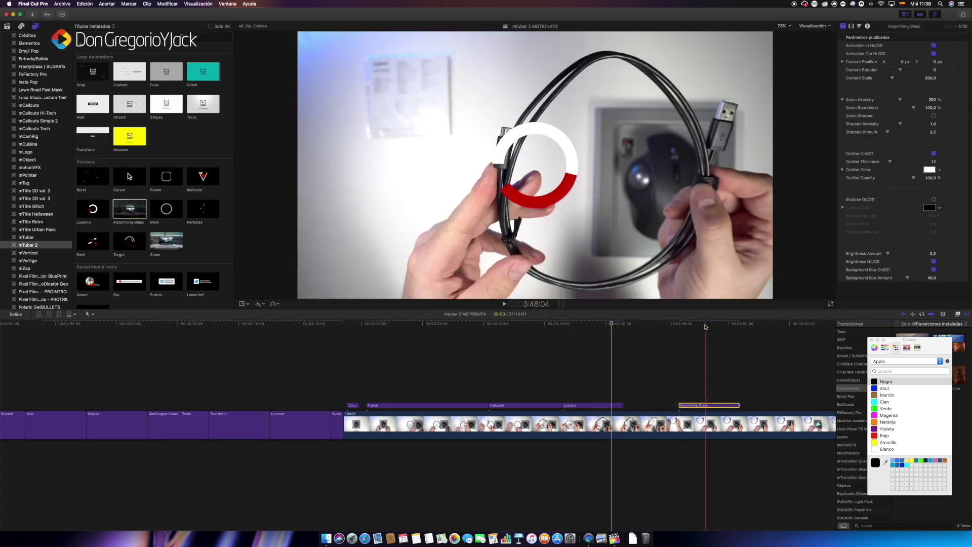
Step: Shift the Magnifying Glass lens right and turn on Zoom Sharpen, previewing the result
left_click(703, 326)
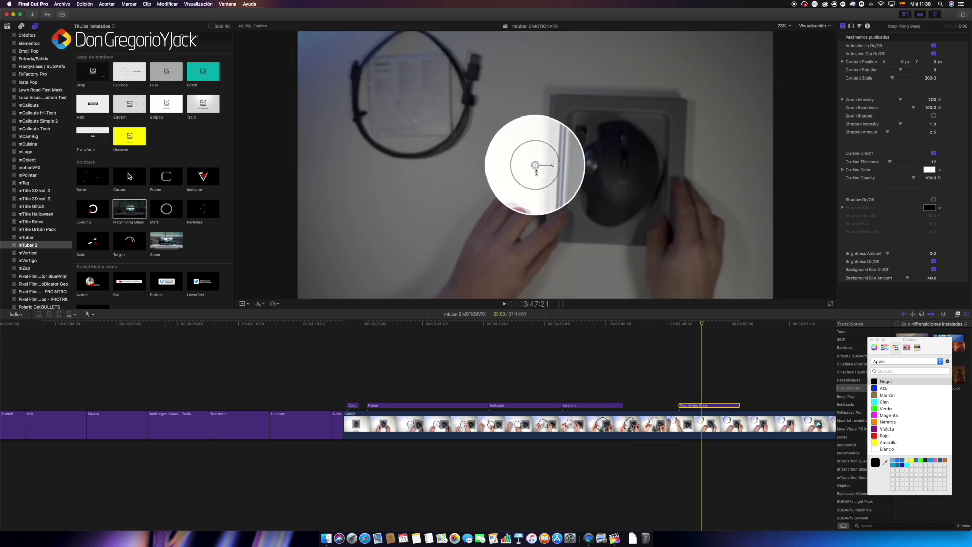
left_click_drag(536, 166, 591, 166)
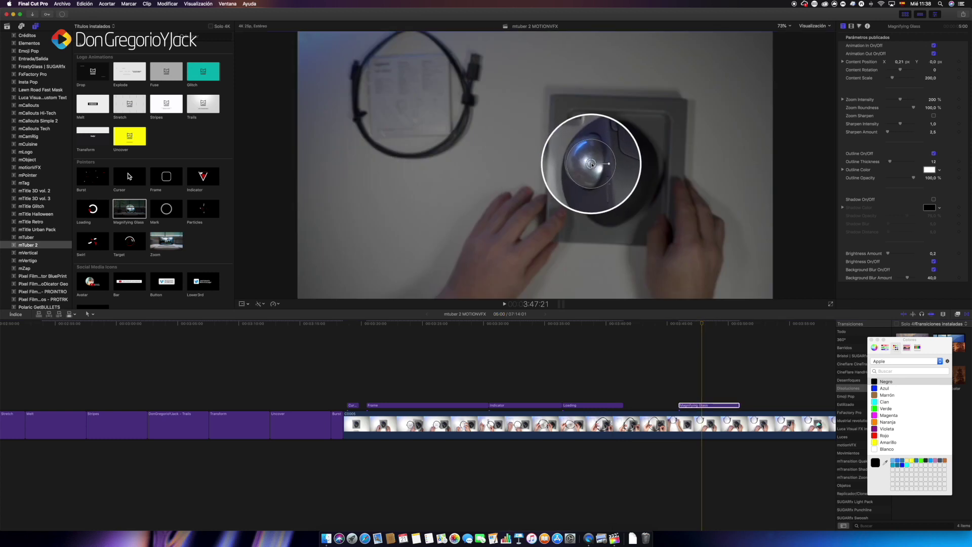
left_click(934, 116)
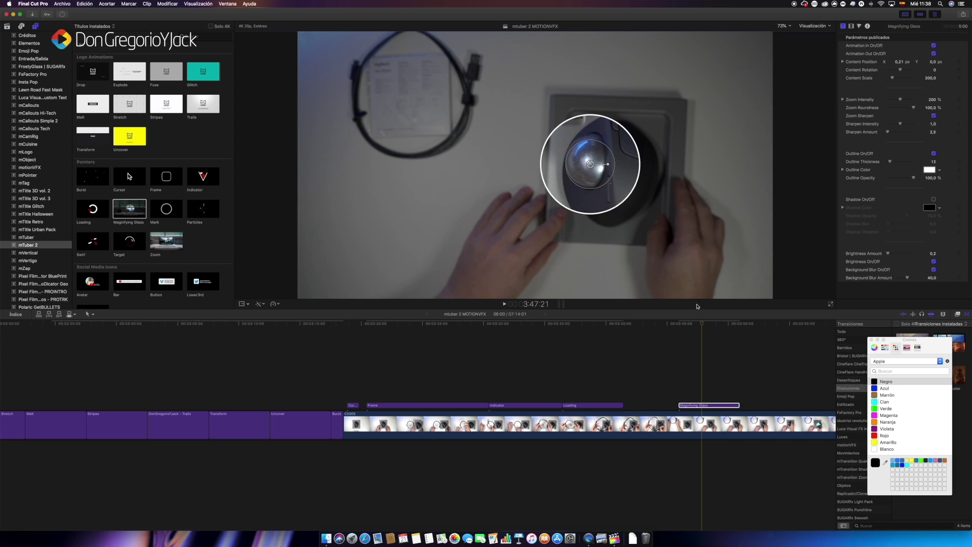
key("space")
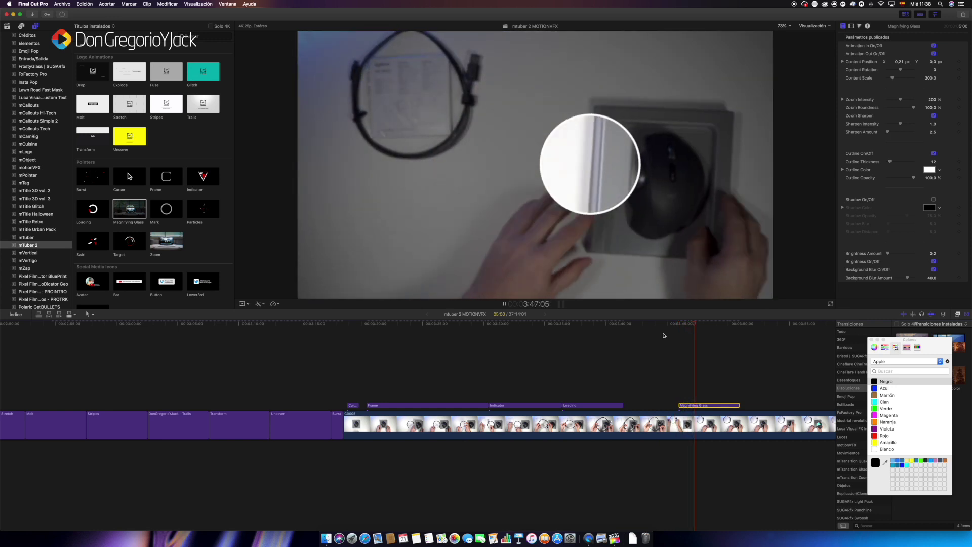
key("space")
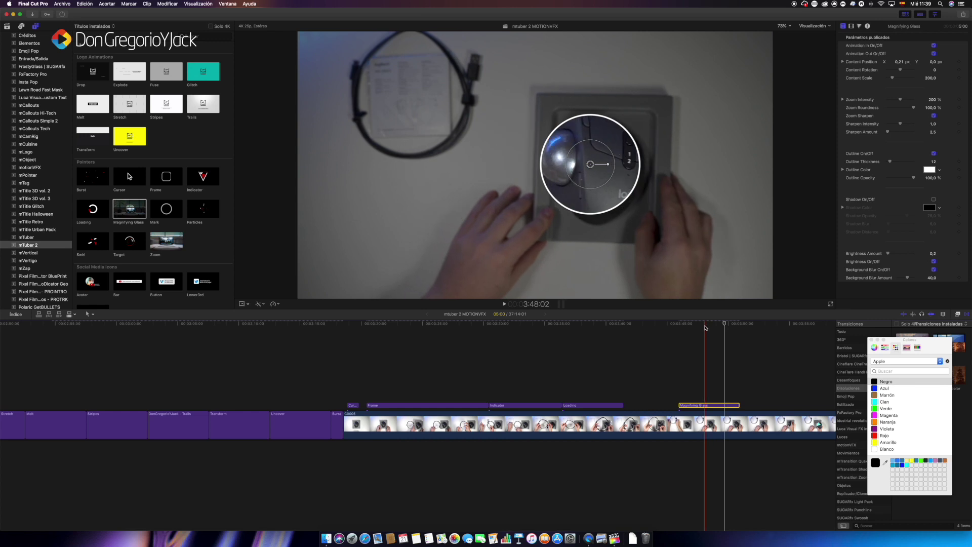
key("space")
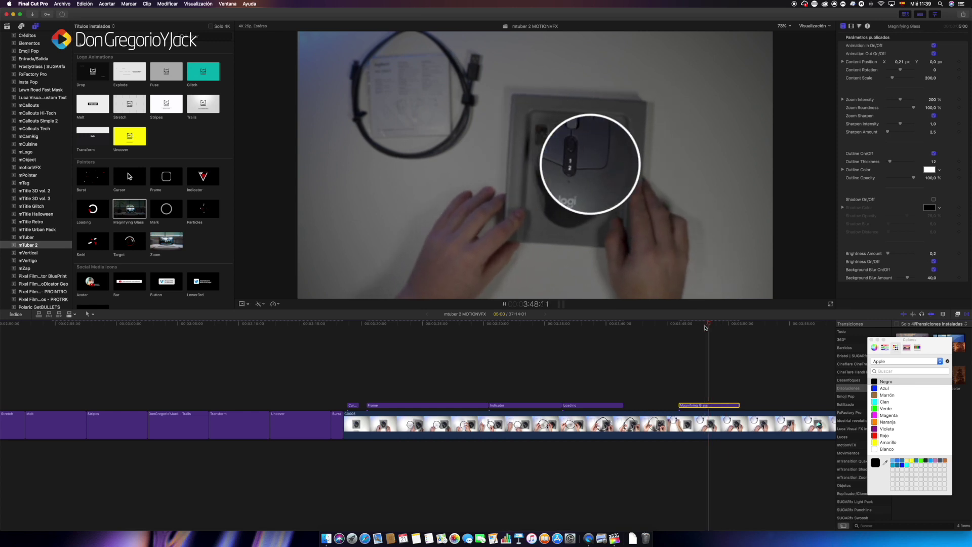
Step: Center the lens on the trackball and lower its Content Scale to 171.8
left_click_drag(590, 169, 546, 165)
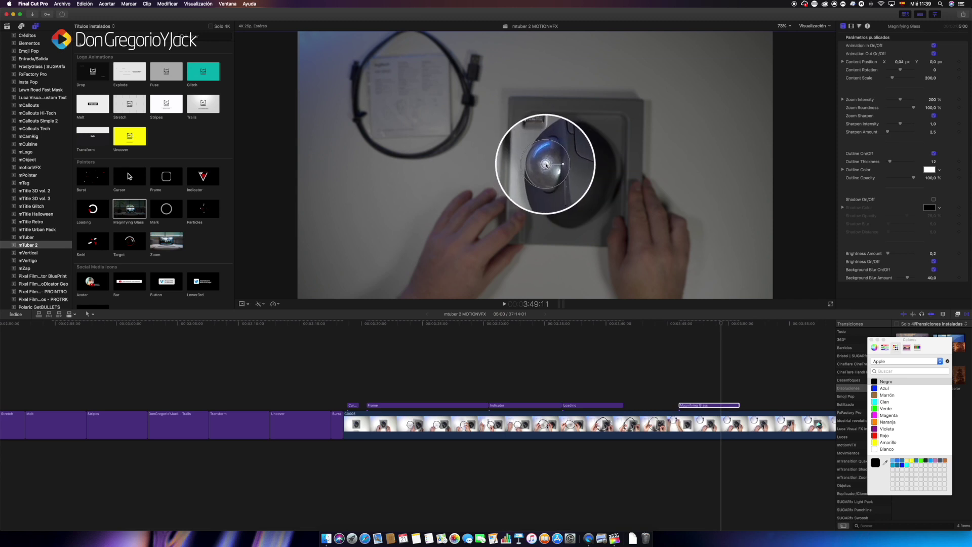
left_click(679, 406)
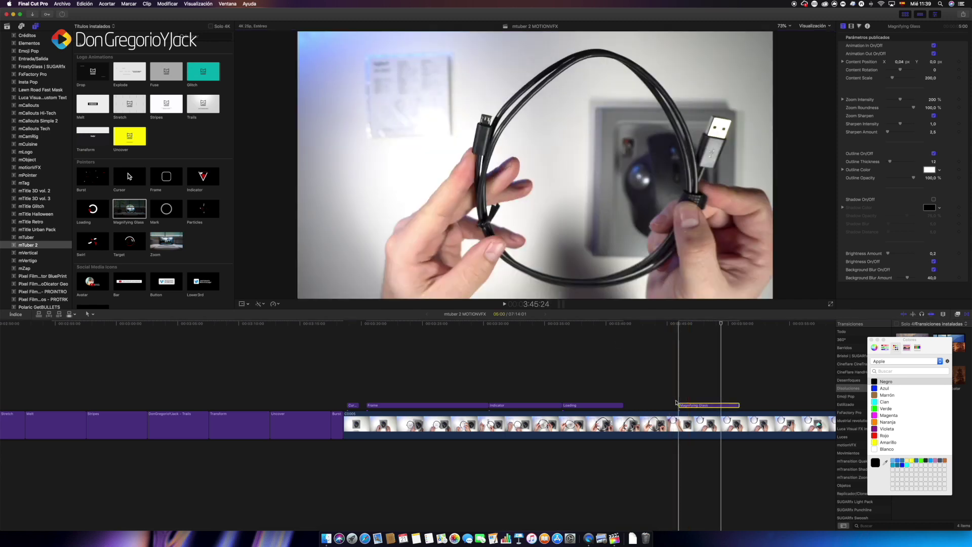
left_click(709, 323)
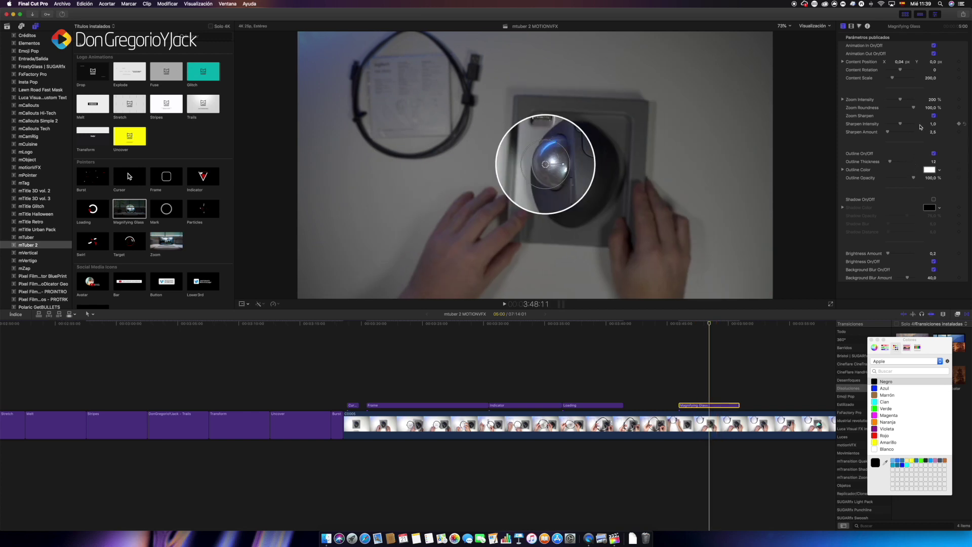
mouse_move(932, 79)
left_mouse_down()
mouse_move(919, 81)
mouse_move(932, 79)
left_mouse_up()
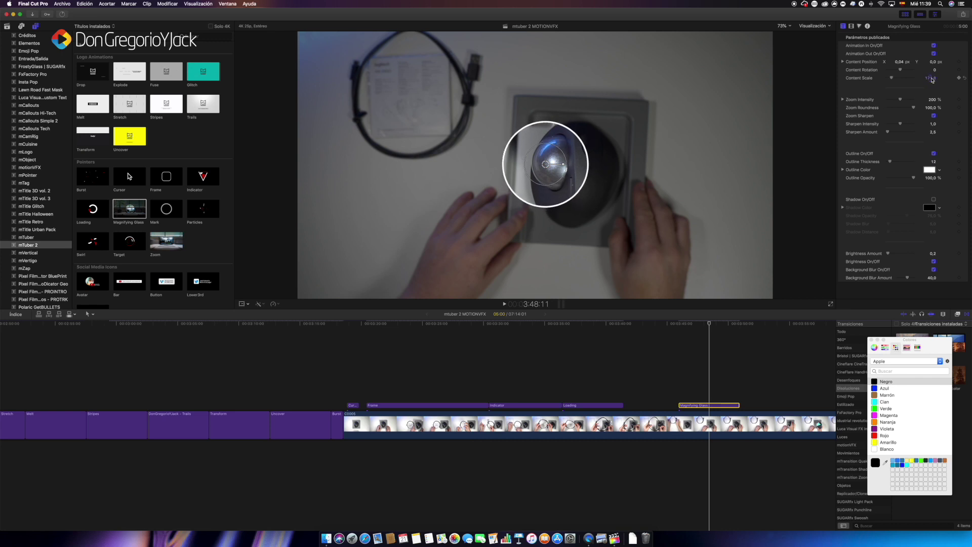
Step: Compare the background blur and dimming options, then add the Mark title after the Magnifying Glass
left_click(934, 262)
left_click(934, 269)
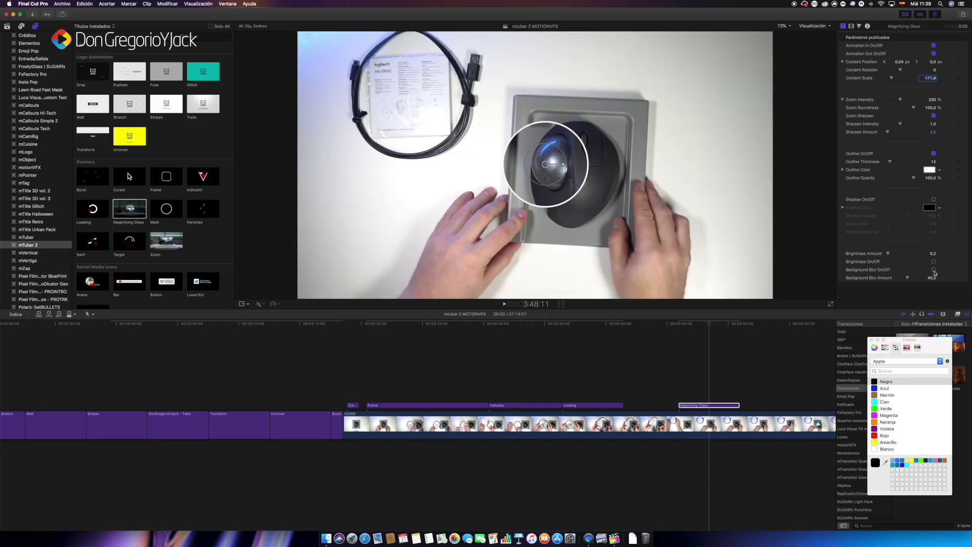
left_click(934, 262)
left_click(934, 269)
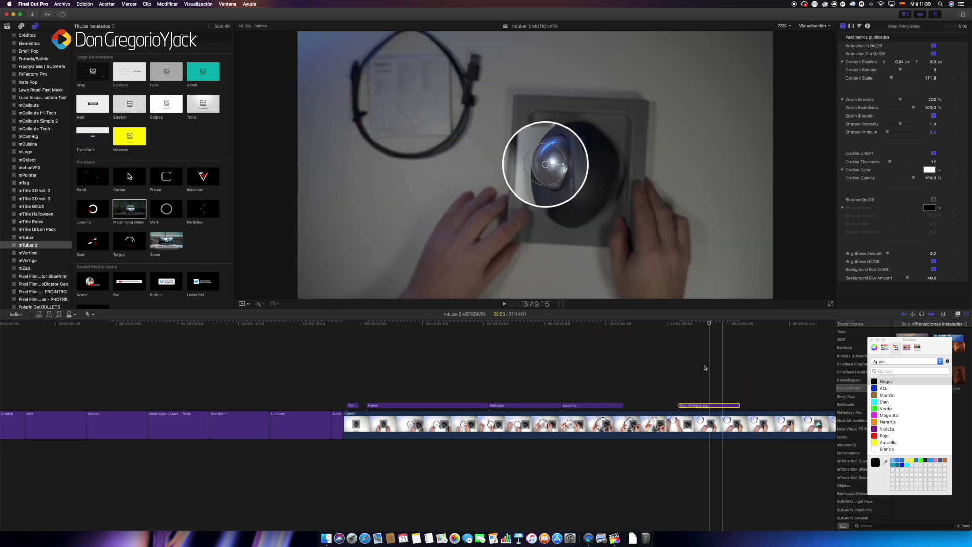
scroll(325, 355, "right", 10)
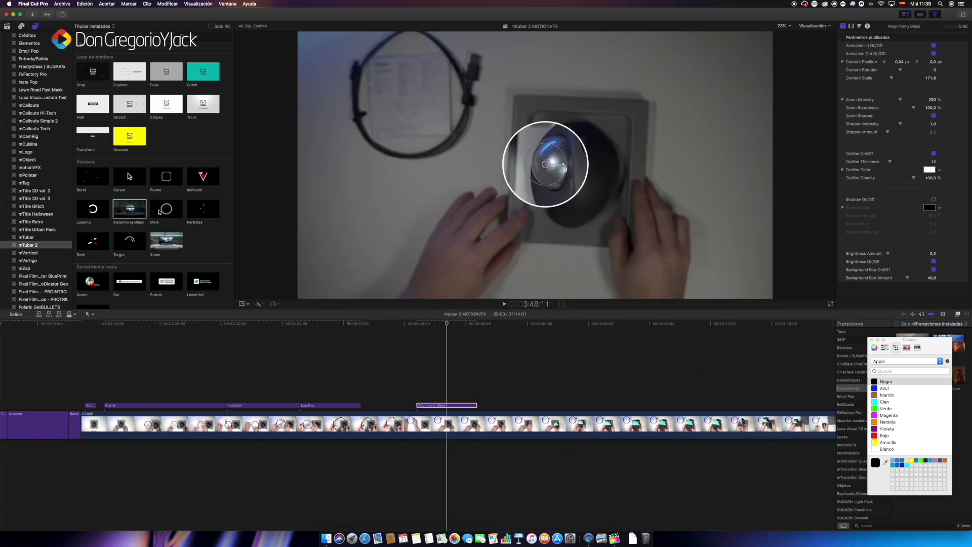
left_click_drag(159, 212, 478, 405)
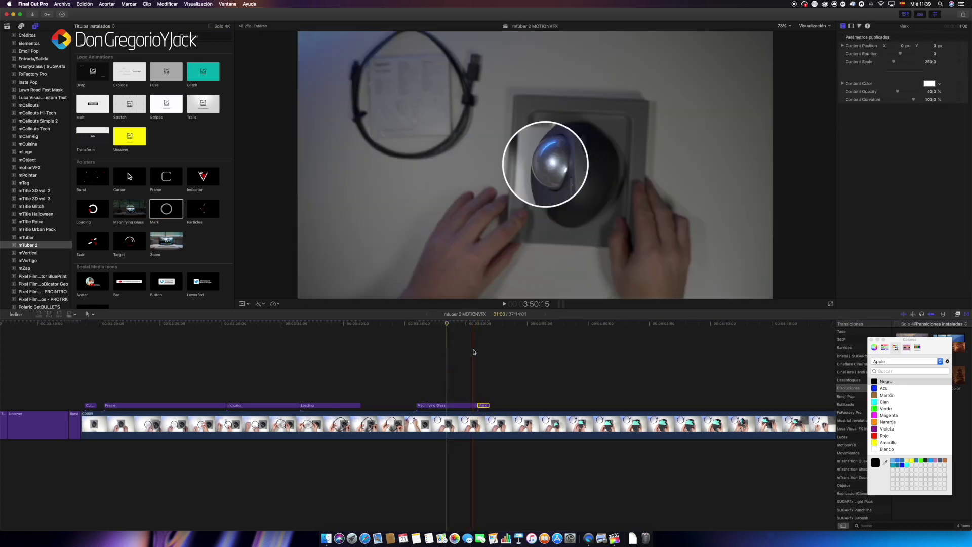
Step: Add Particles, Swirl, Target and Zoom pointer titles in sequence after Mark, previewing each one
key("space")
key("space")
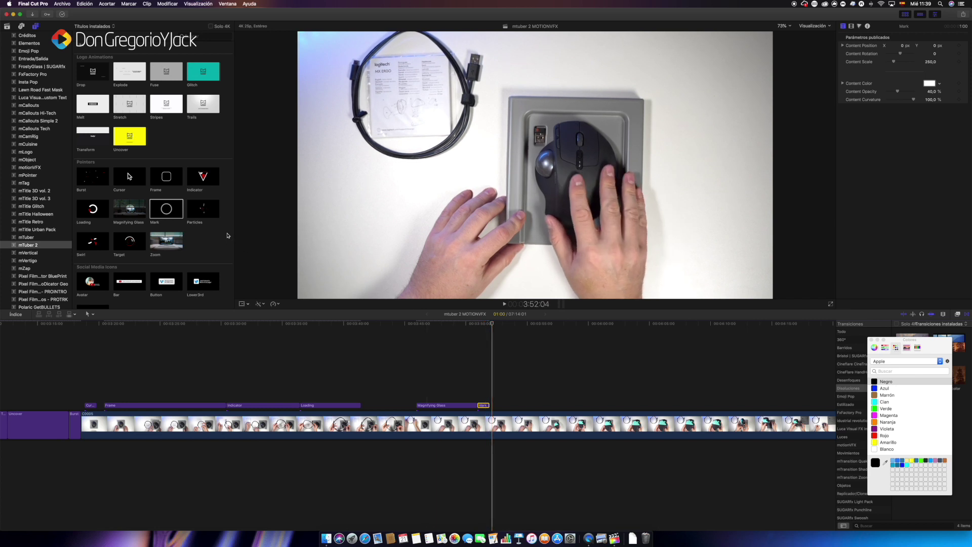
left_click_drag(203, 208, 496, 405)
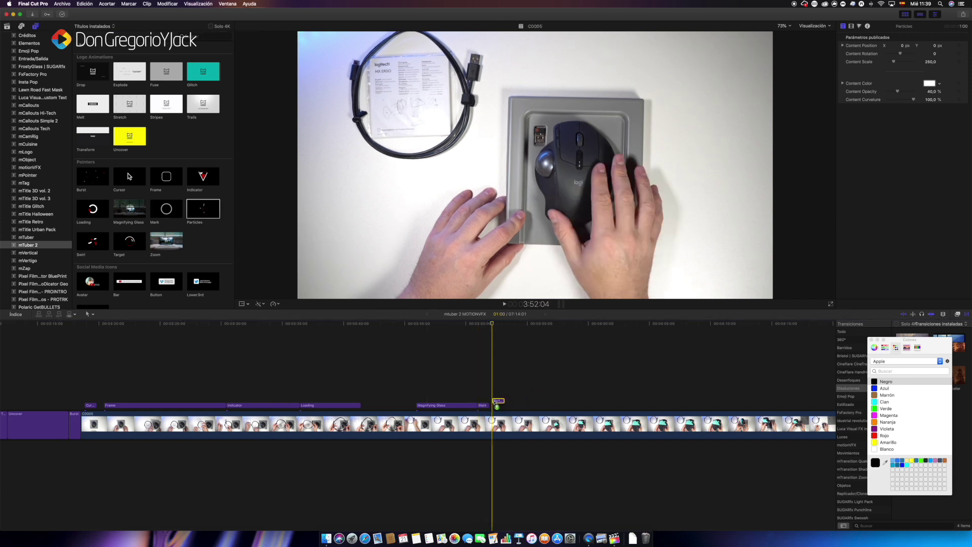
key("space")
key("space")
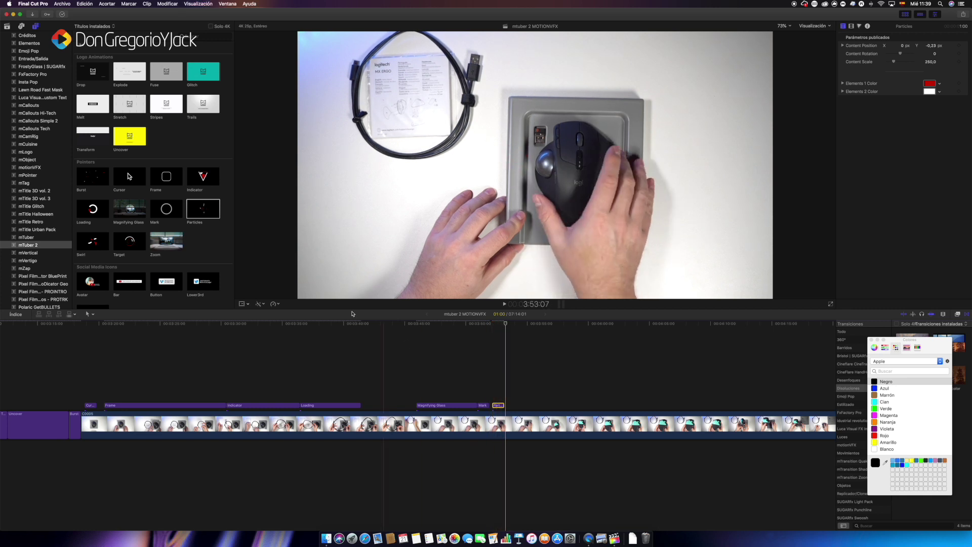
mouse_move(89, 237)
left_mouse_down()
mouse_move(516, 397)
mouse_move(508, 393)
left_mouse_up()
key("space")
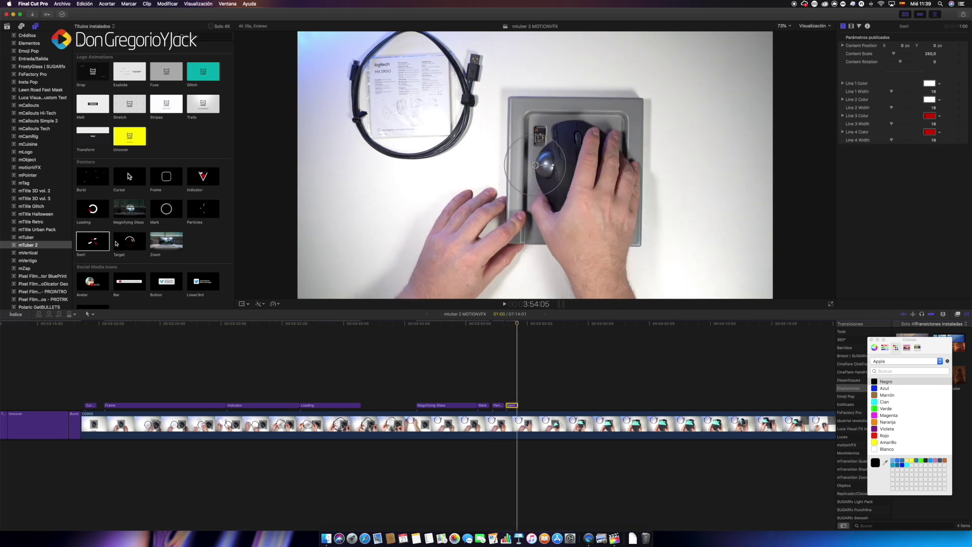
left_click_drag(125, 244, 526, 381)
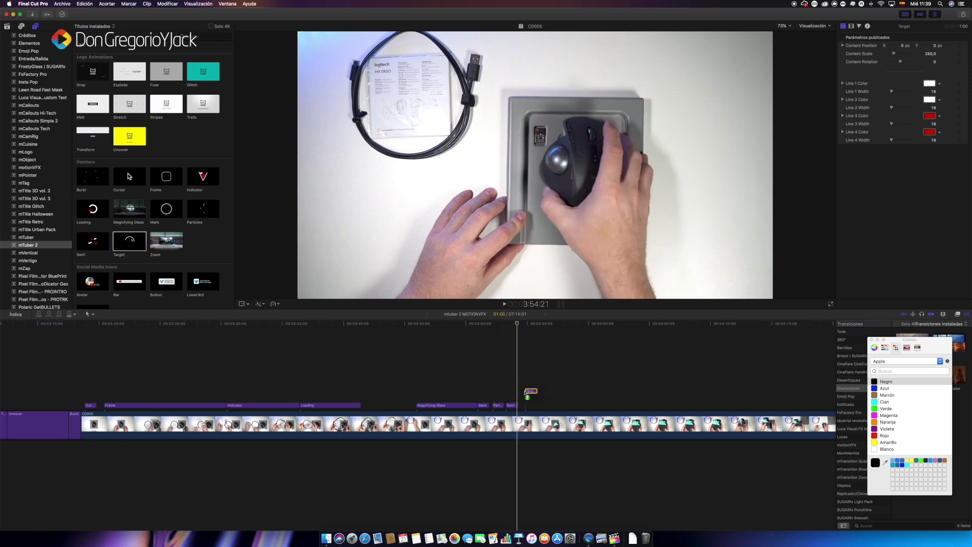
key("space")
key("space")
mouse_move(167, 243)
left_mouse_down()
mouse_move(604, 397)
mouse_move(572, 399)
left_mouse_up()
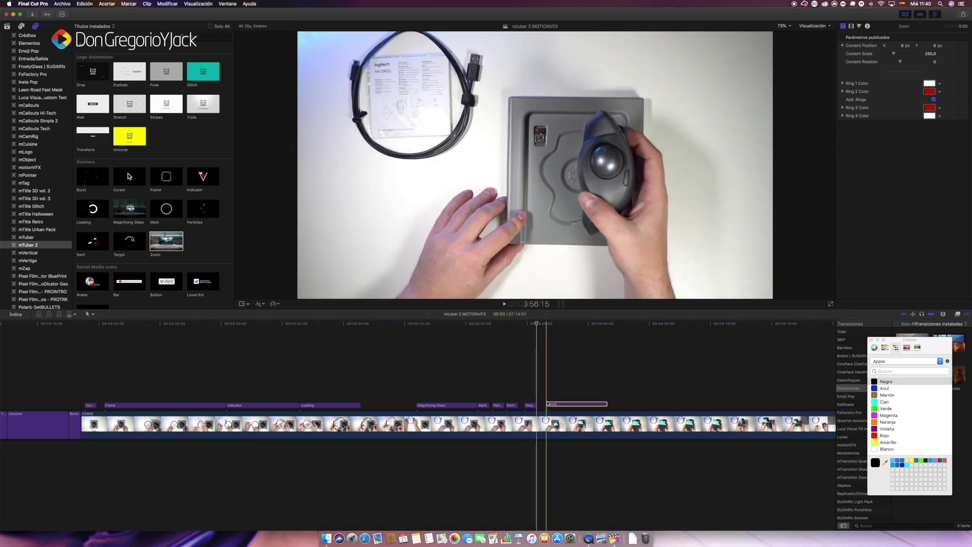
key("space")
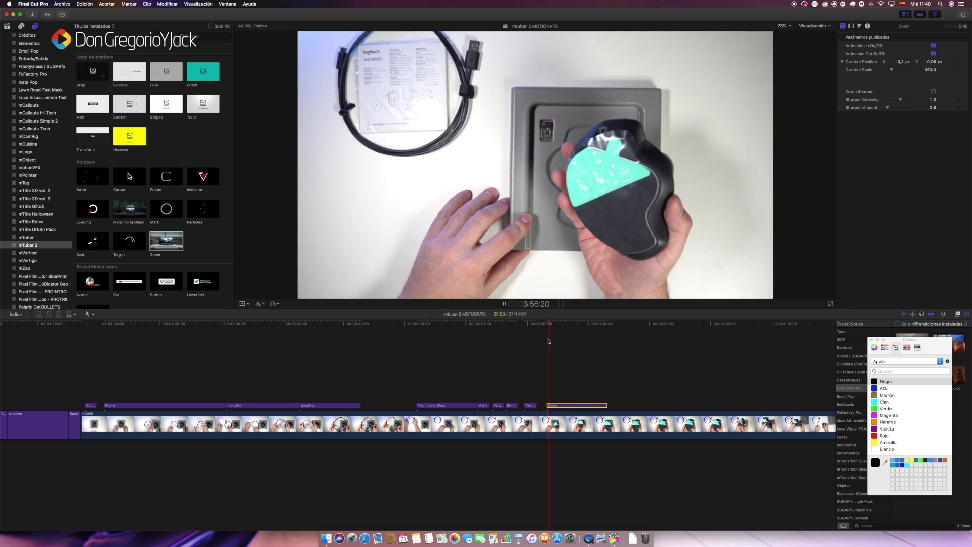
key("space")
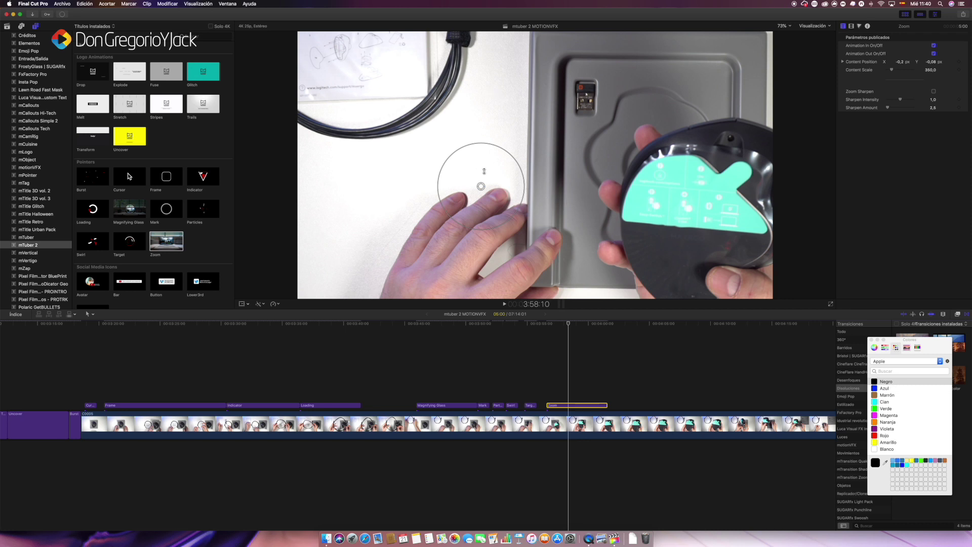
Step: Move the Zoom circle onto the receiver and preview the zoom
left_click_drag(481, 186, 539, 133)
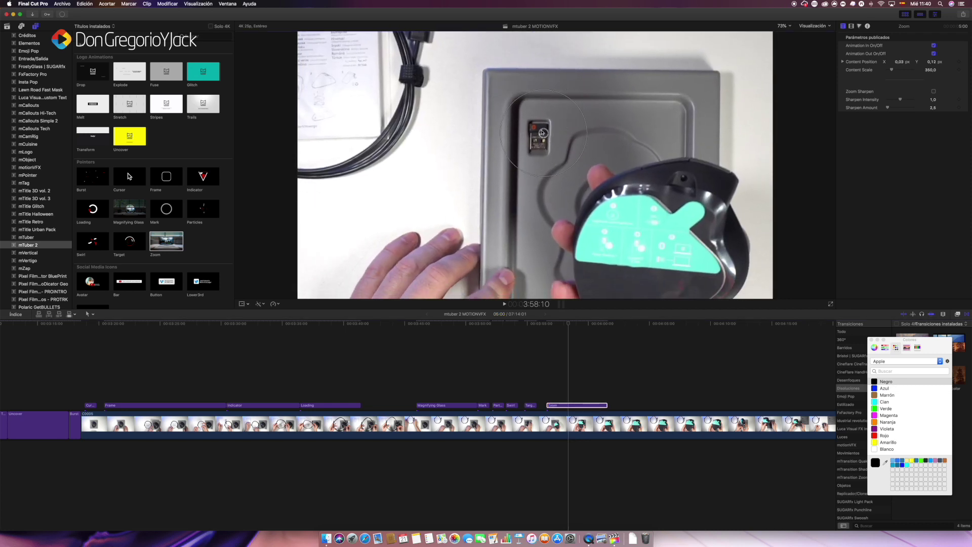
left_click(539, 329)
key("space")
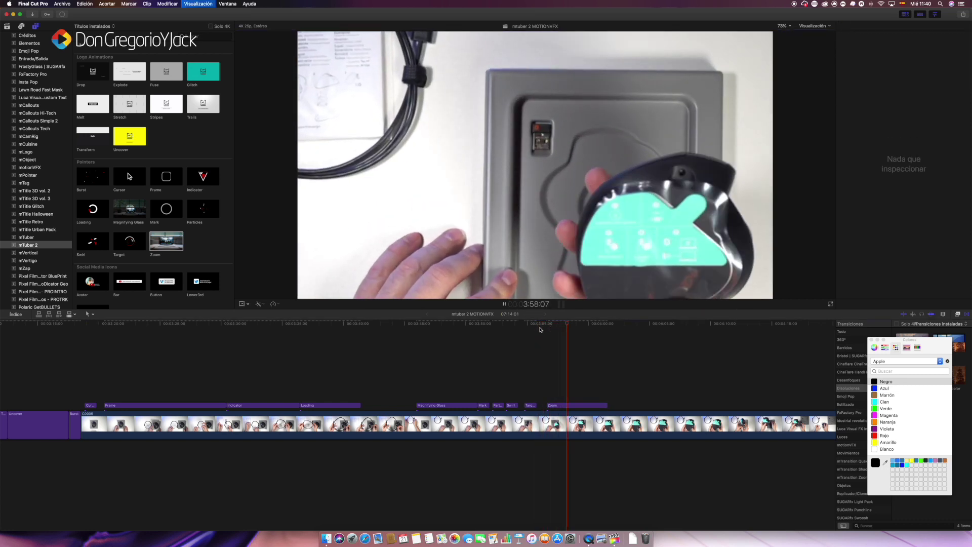
key("space")
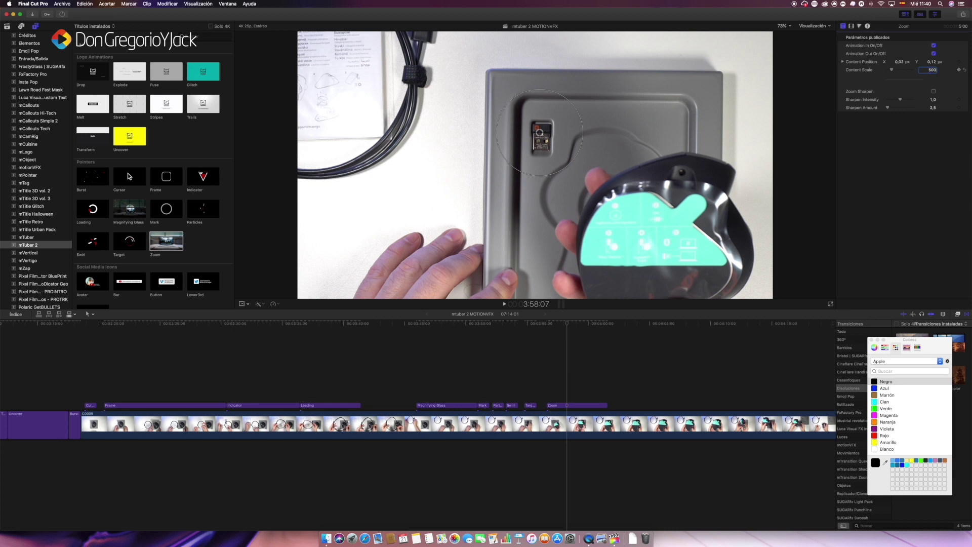
Step: Set Zoom Content Scale to 500 and shift its position to -0.13, -0.28
key("Return")
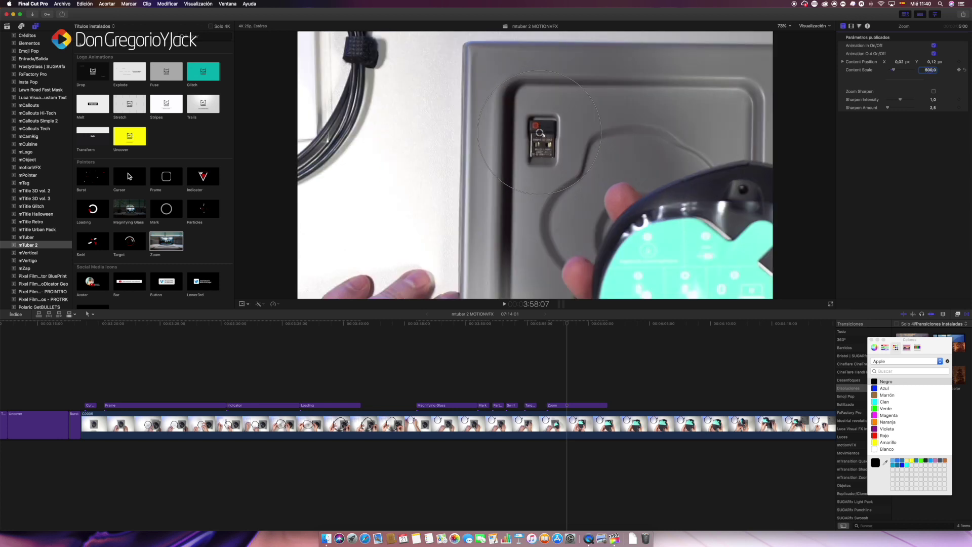
left_click(819, 228)
left_click_drag(900, 63, 899, 66)
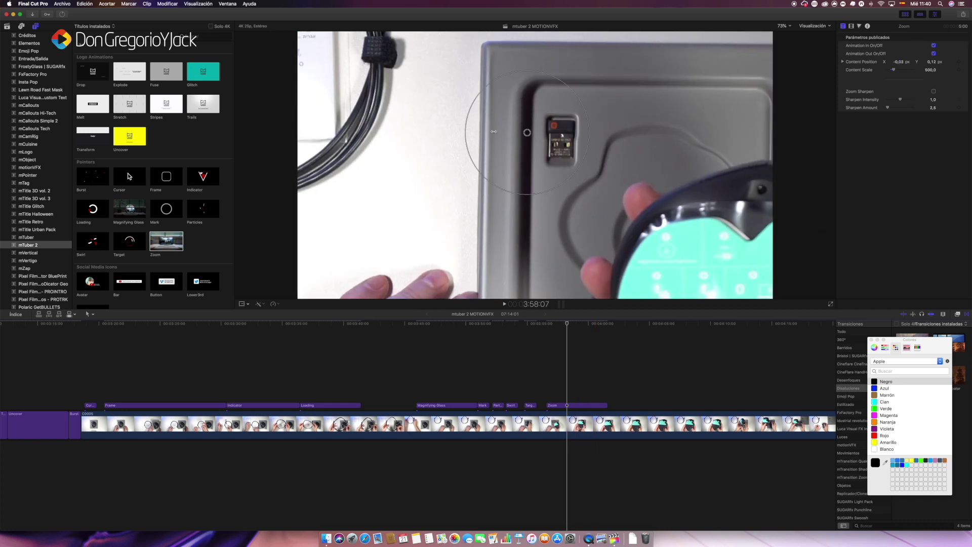
left_click_drag(529, 134, 502, 243)
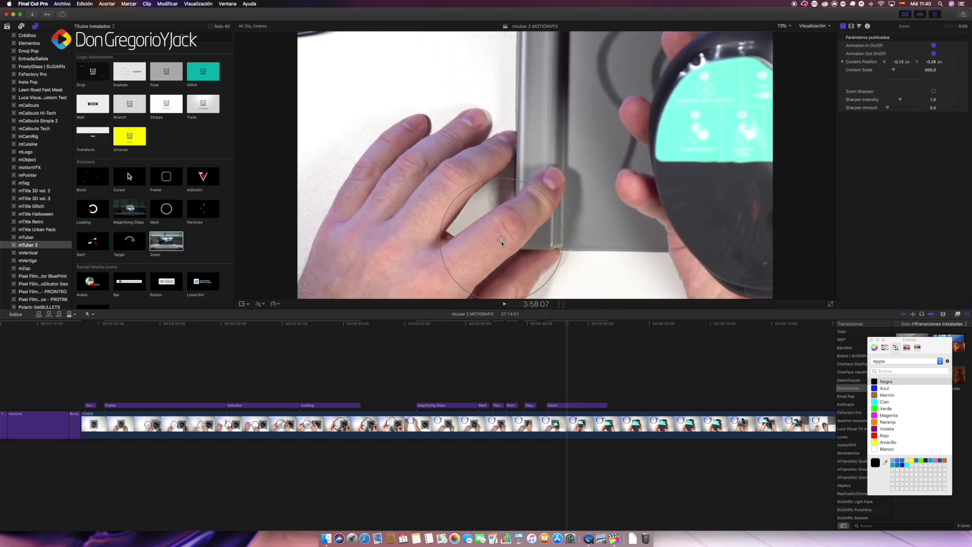
scroll(145, 237, "down", 3)
scroll(145, 236, "down", 2)
scroll(146, 236, "down", 2)
scroll(145, 236, "down", 1)
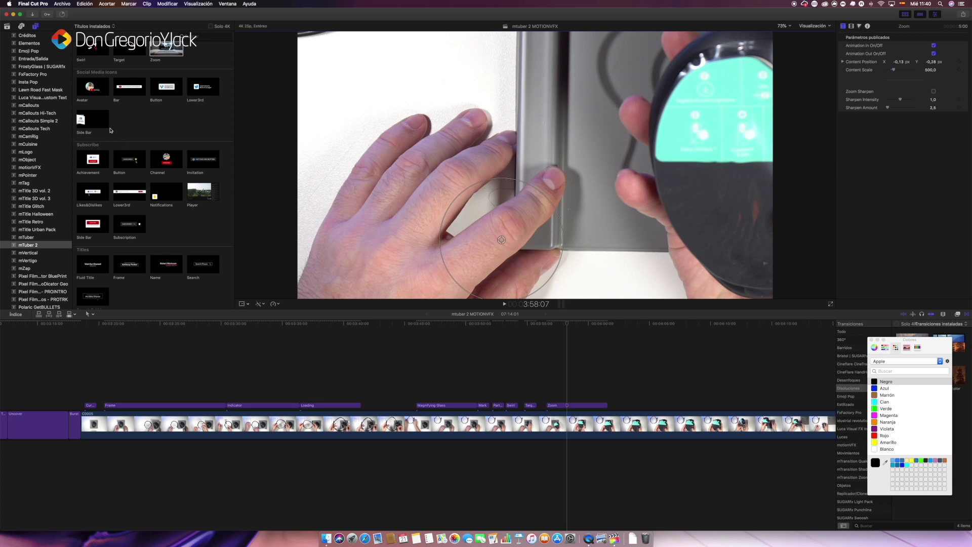
Step: Drop the Avatar social-media title right after the Zoom clip and play it back
left_click_drag(91, 90, 635, 383)
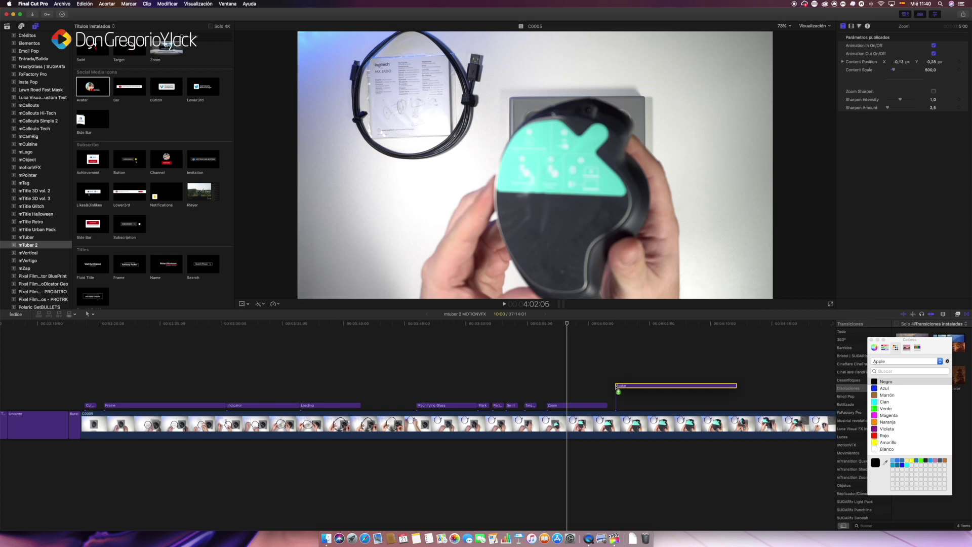
left_click_drag(635, 383, 623, 408)
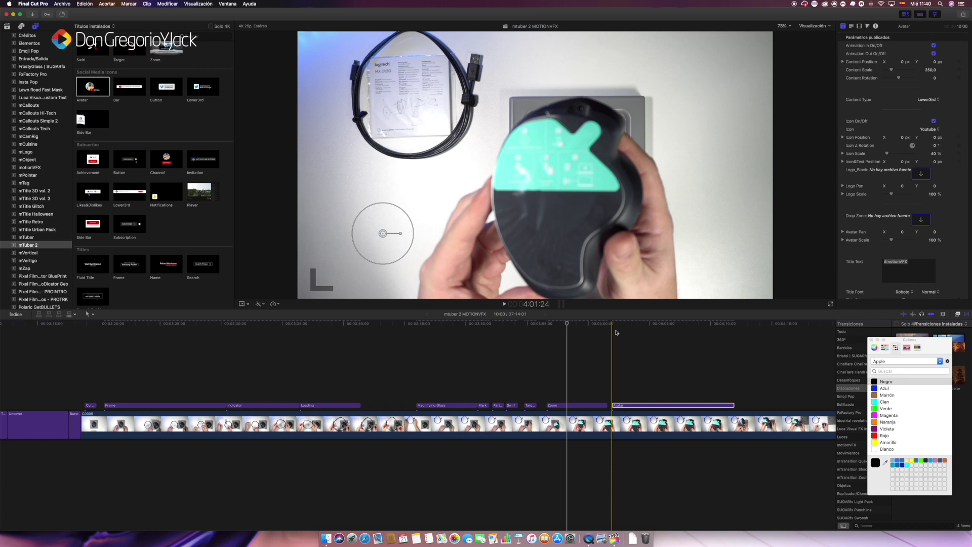
key("space")
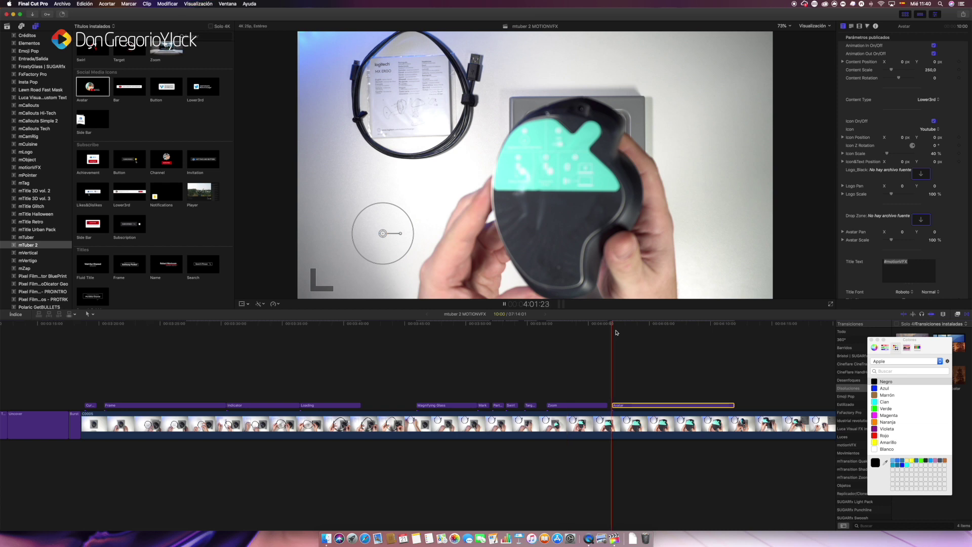
key("space")
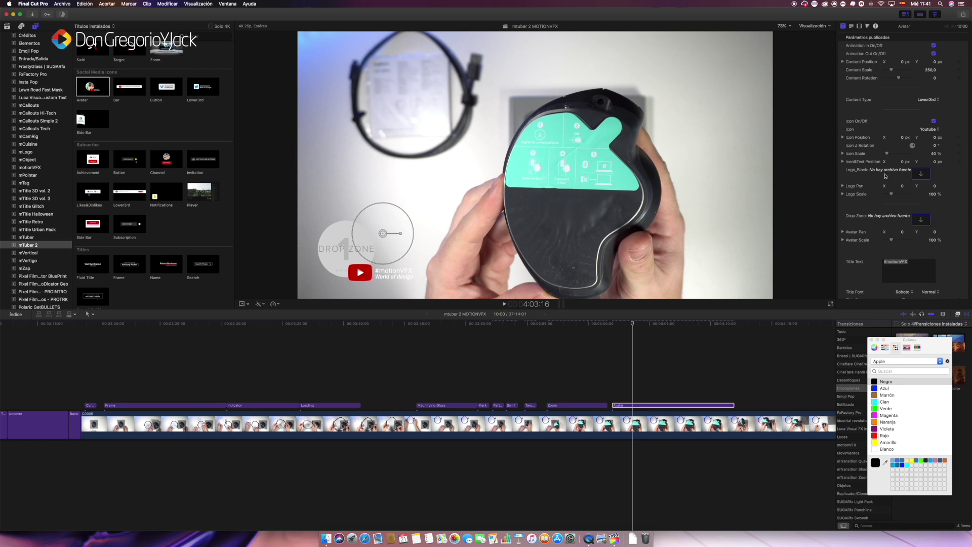
Step: Set the Avatar title's Title Color and Subtitle Color to black (Negro)
scroll(885, 176, "down", 5)
left_click(931, 226)
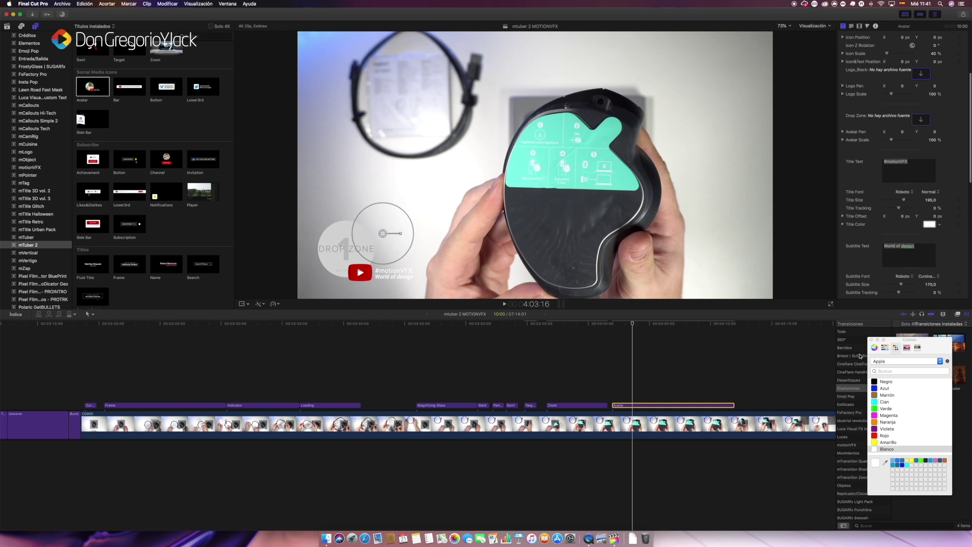
left_click(874, 383)
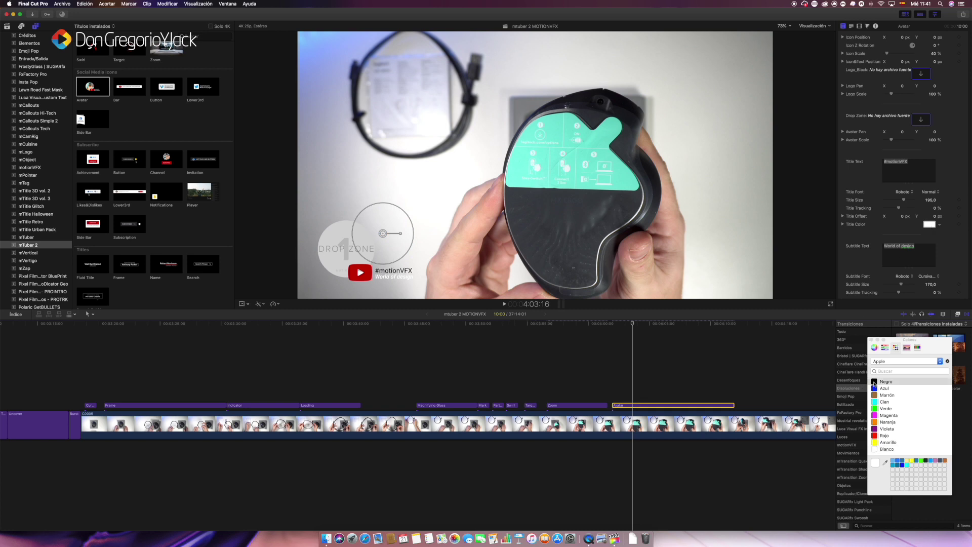
scroll(926, 241, "down", 1)
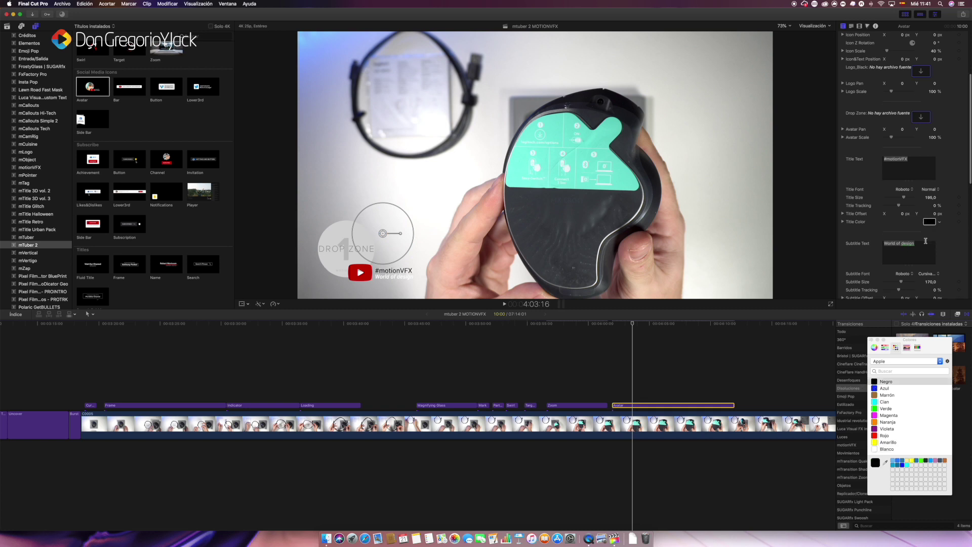
scroll(879, 242, "down", 3)
scroll(858, 239, "down", 3)
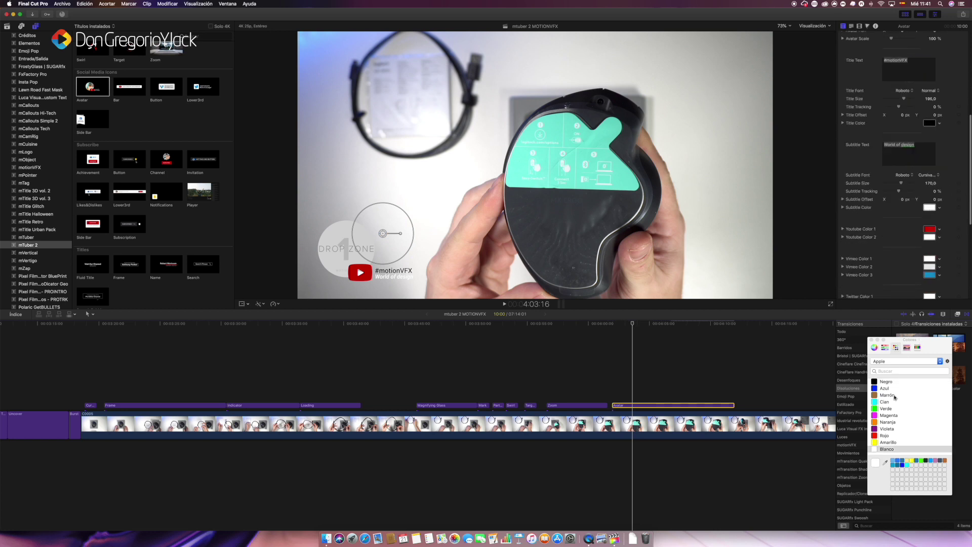
left_click(875, 382)
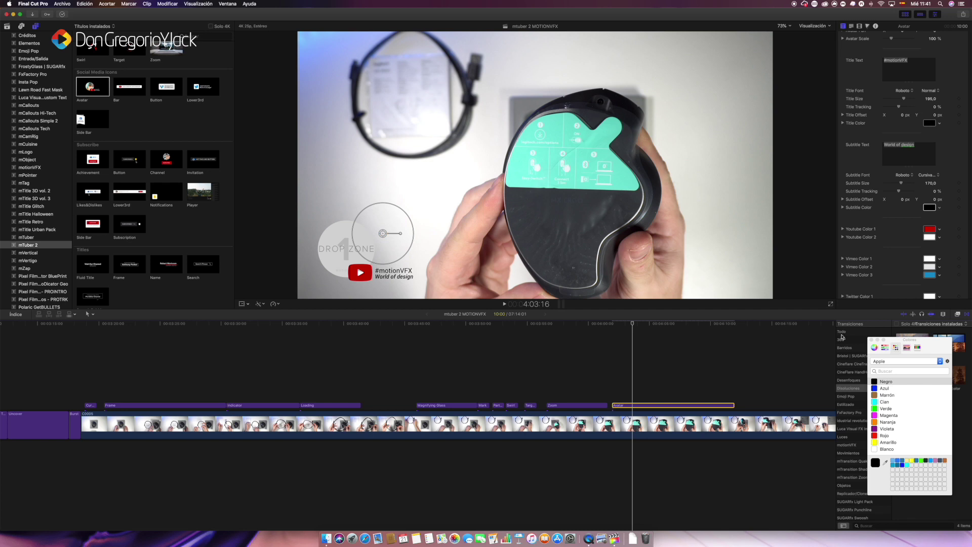
Step: Open the Drop Zone image well to pick a source image
scroll(863, 98, "up", 3)
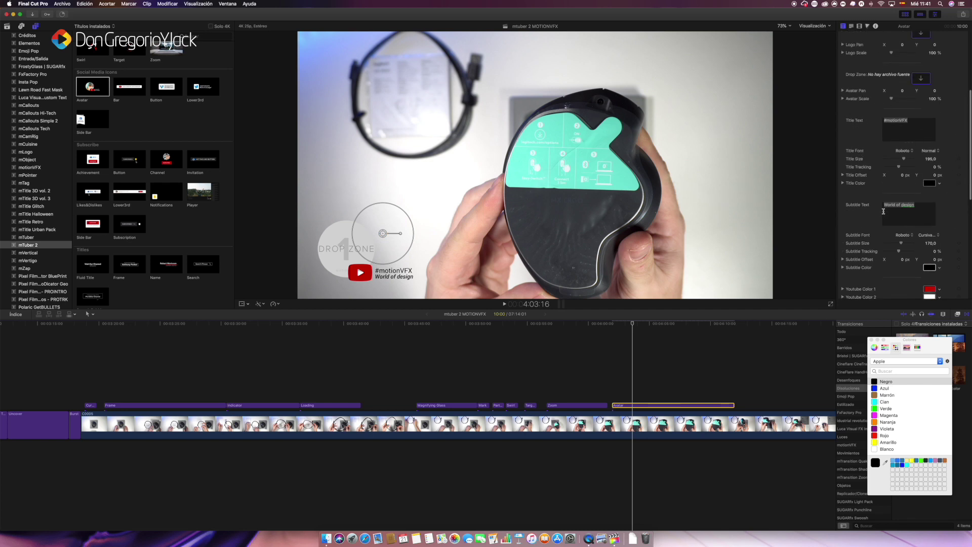
scroll(901, 193, "up", 4)
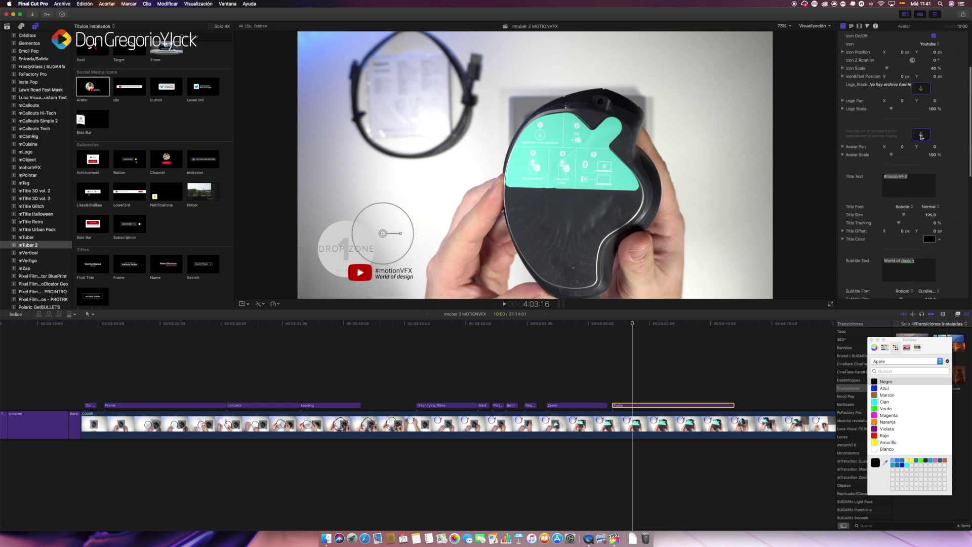
left_click(922, 136)
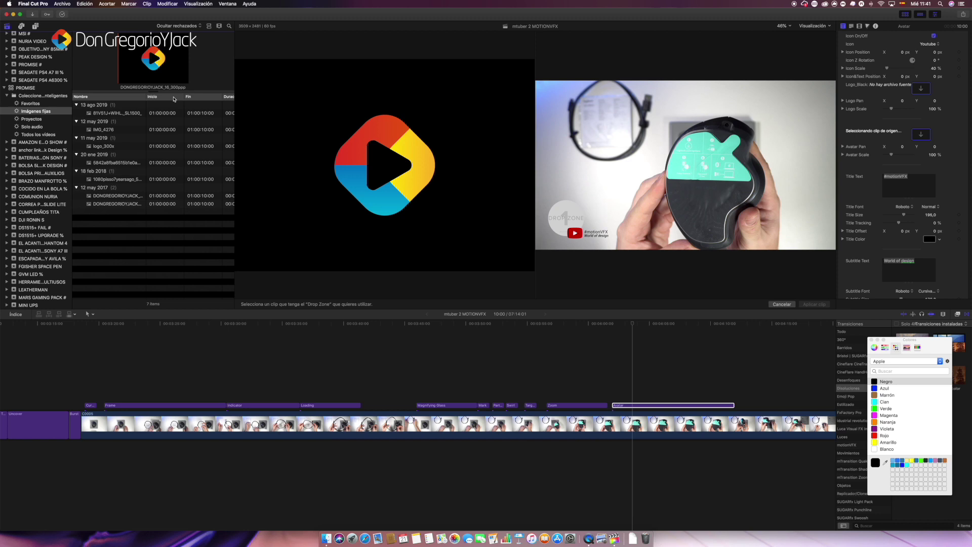
Step: Fill the Avatar drop zone with the channel logo image and preview it
left_click(148, 60)
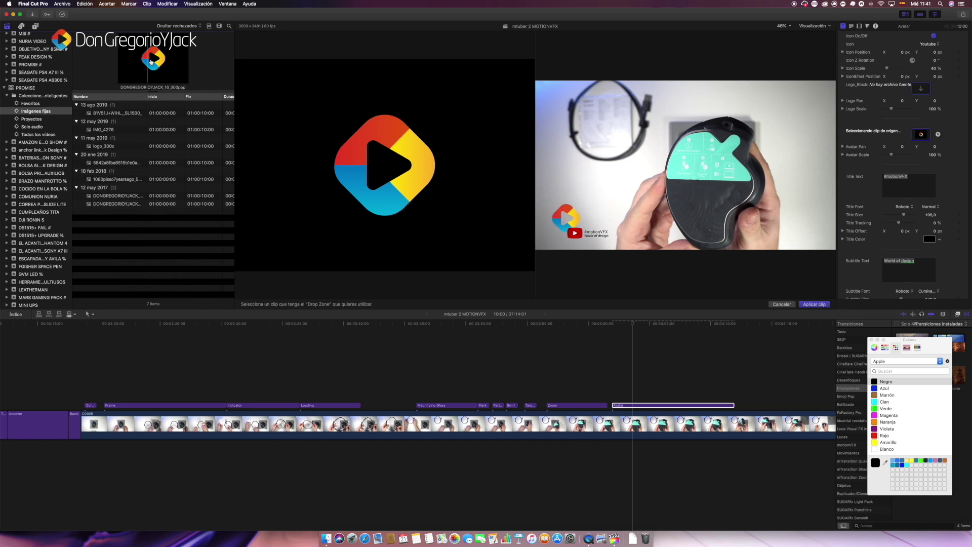
left_click(820, 305)
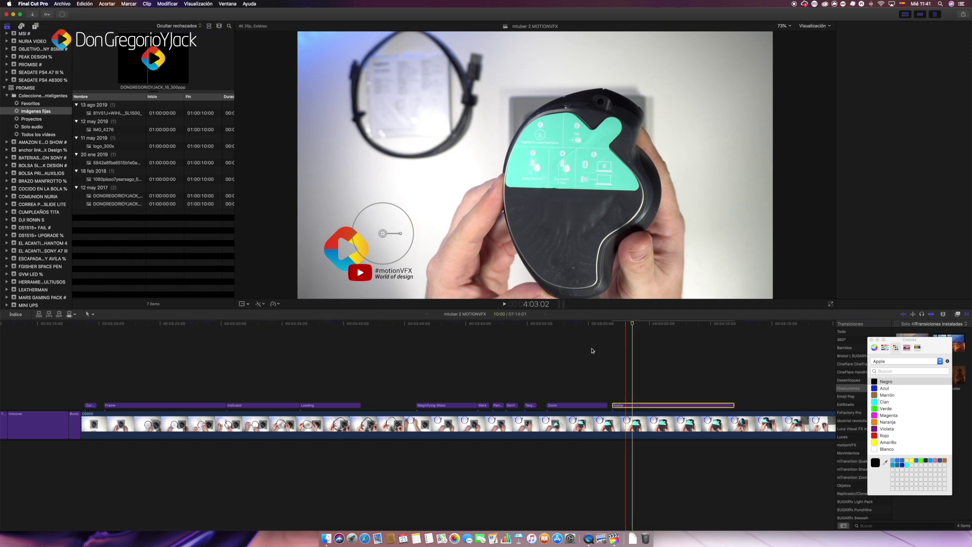
key("space")
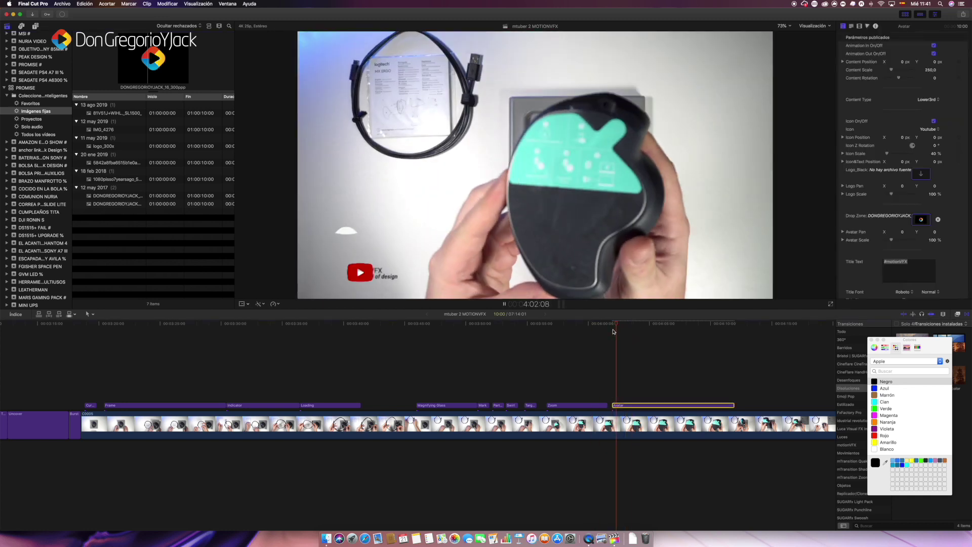
key("space")
Step: Replace the sample title and subtitle text with a user name and the channel name, then replay
left_click_drag(925, 266, 884, 263)
type("<ricardo")
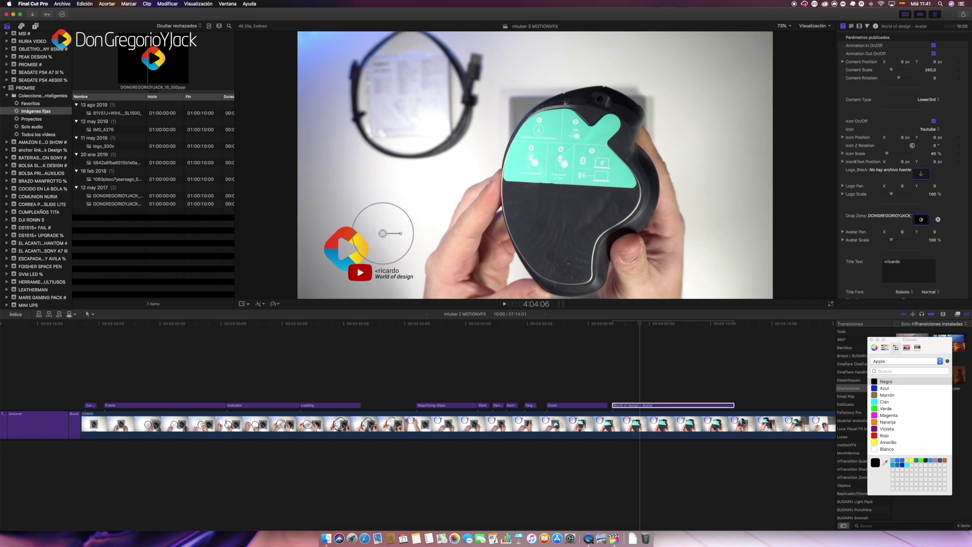
scroll(875, 257, "down", 3)
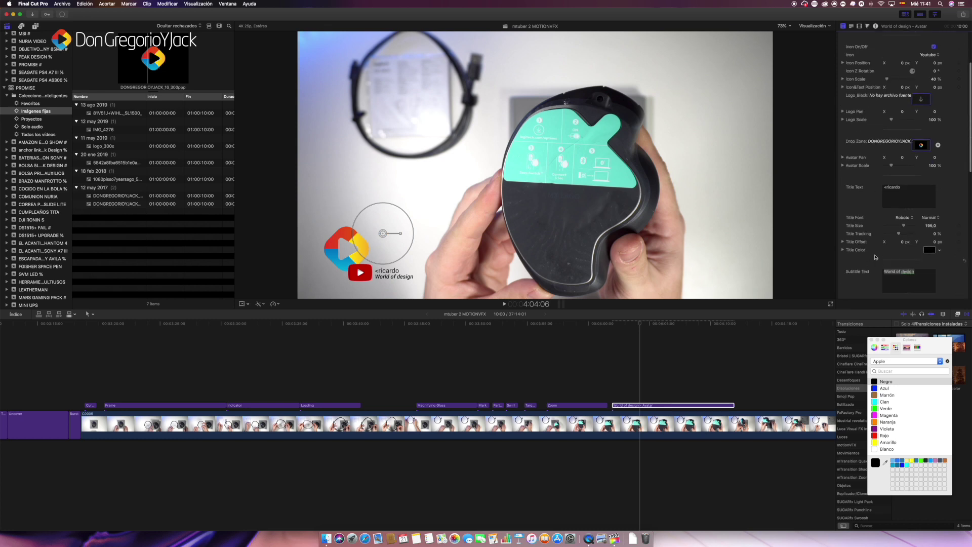
left_click_drag(925, 267, 884, 265)
type("DonGregorioYJ")
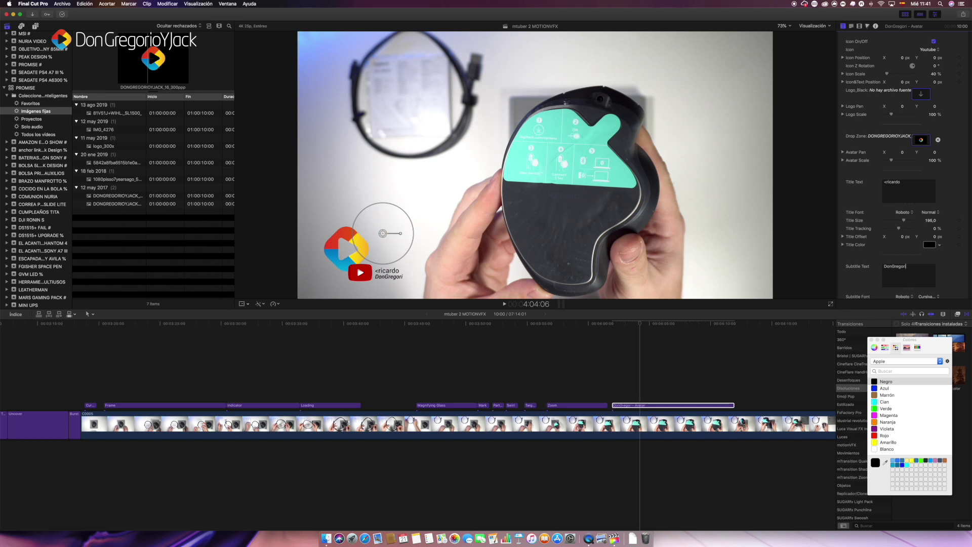
type("ack")
left_click(634, 327)
key("space")
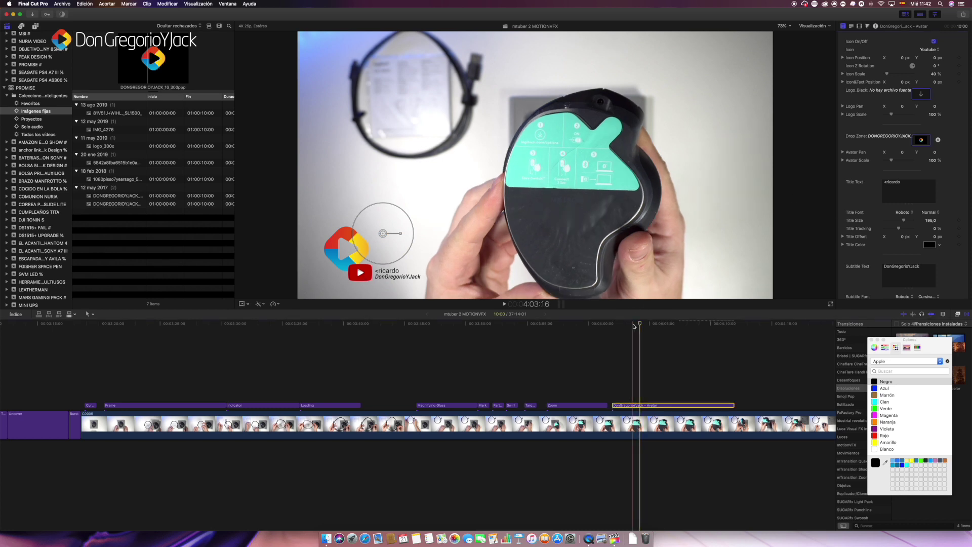
key("space")
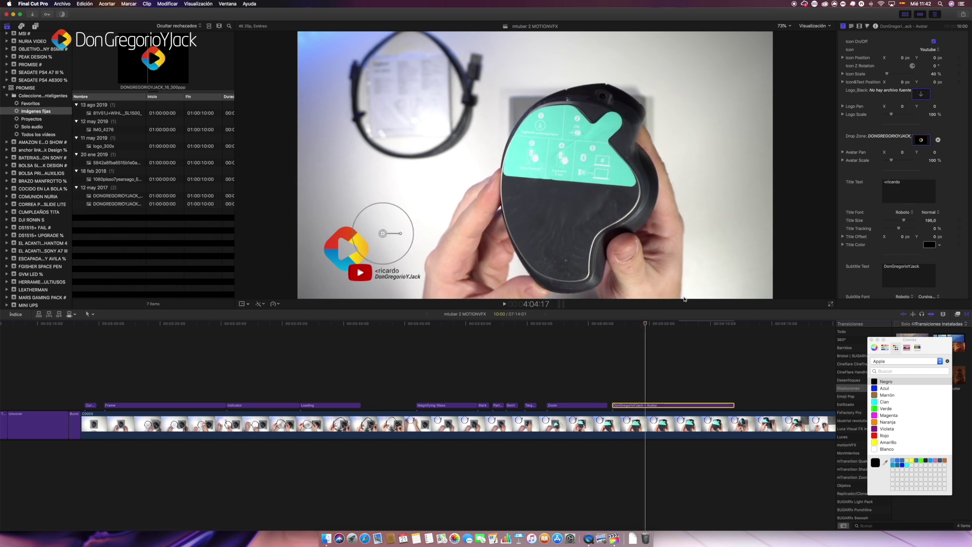
Step: Try the Vimeo, Patreon and Instagram icons on the Avatar title
scroll(872, 97, "up", 2)
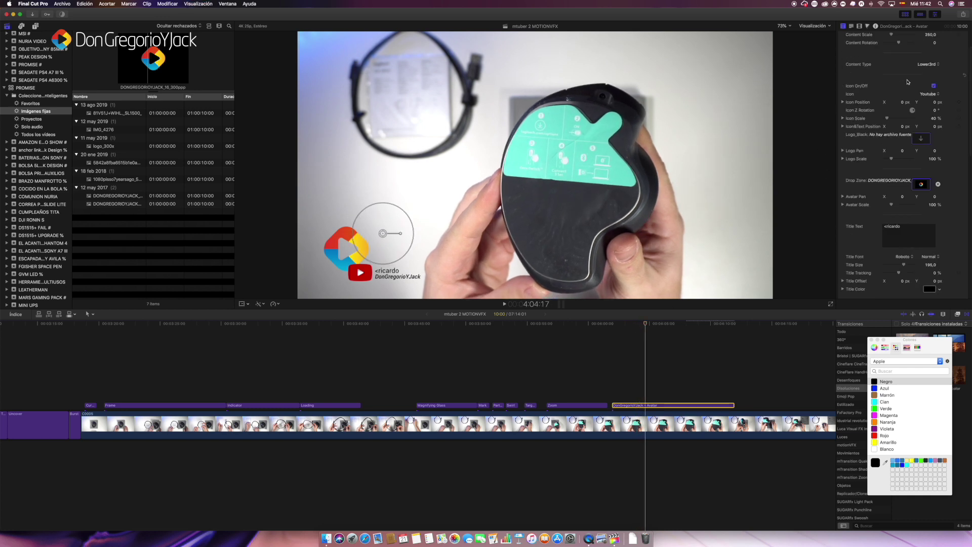
left_click(934, 87)
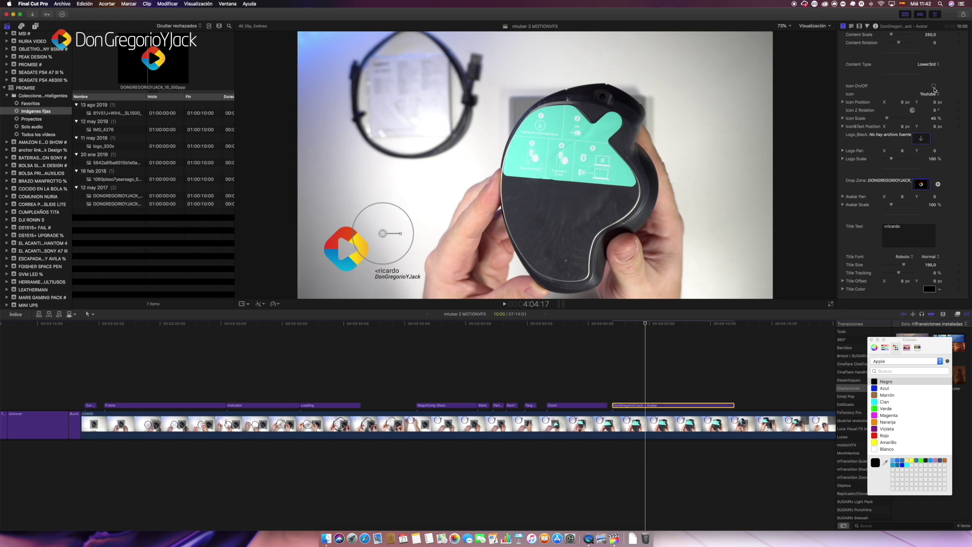
left_click(935, 86)
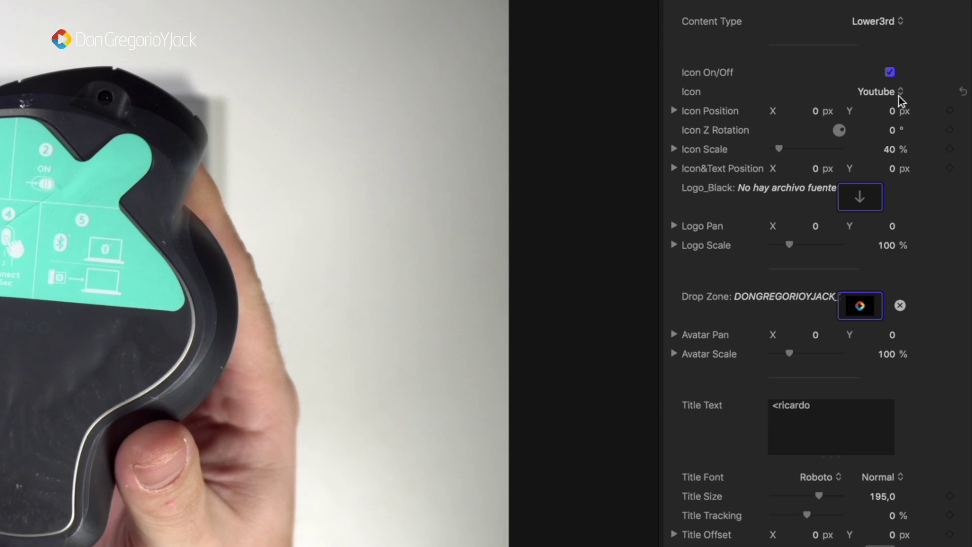
left_click(938, 95)
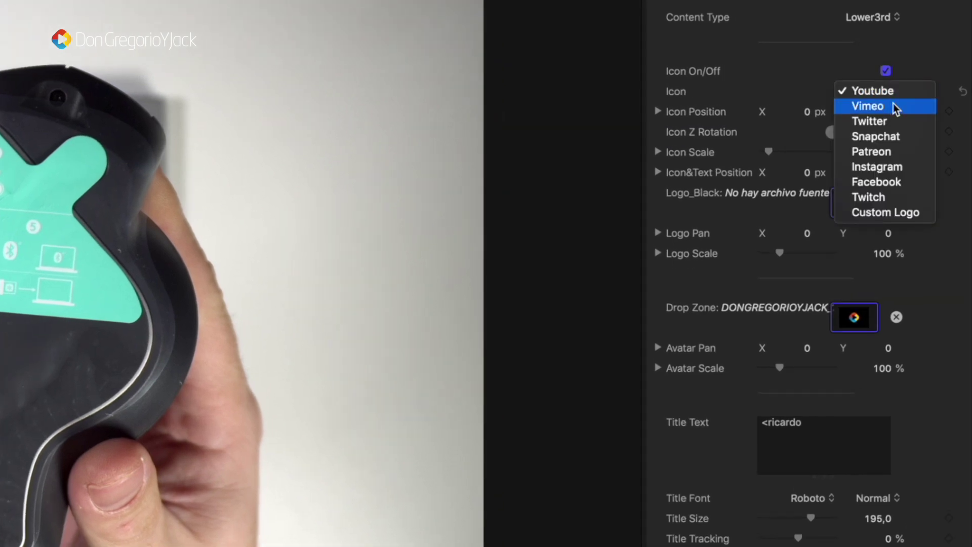
left_click(893, 105)
left_click(898, 96)
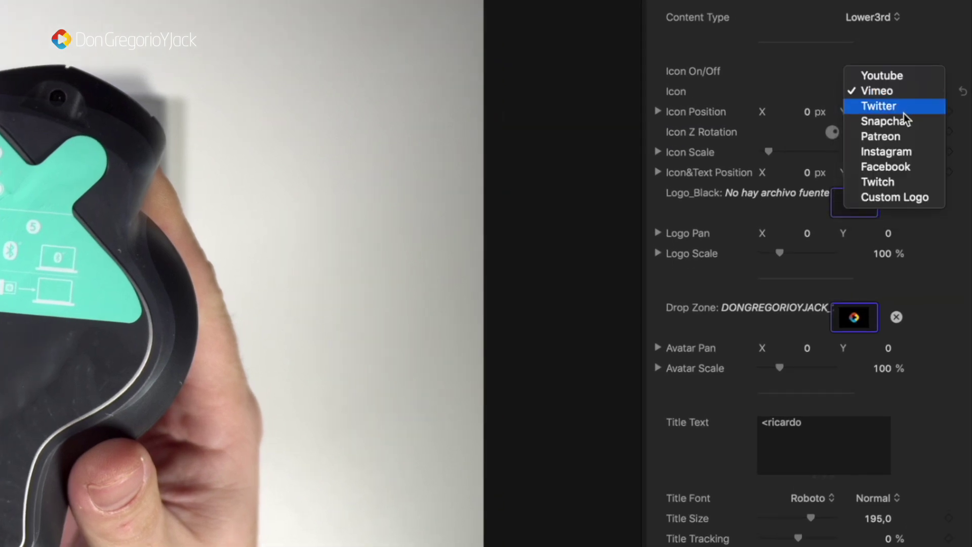
left_click(908, 142)
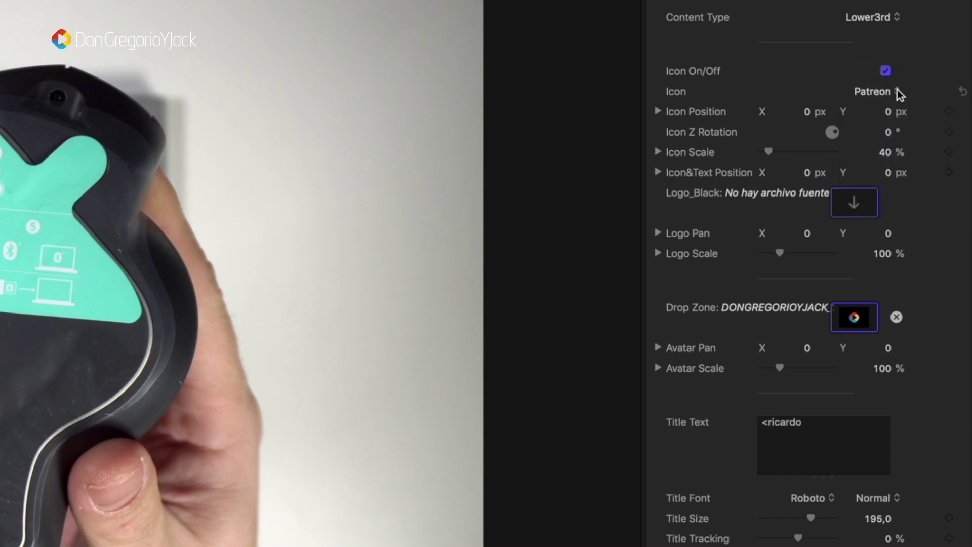
left_click(897, 92)
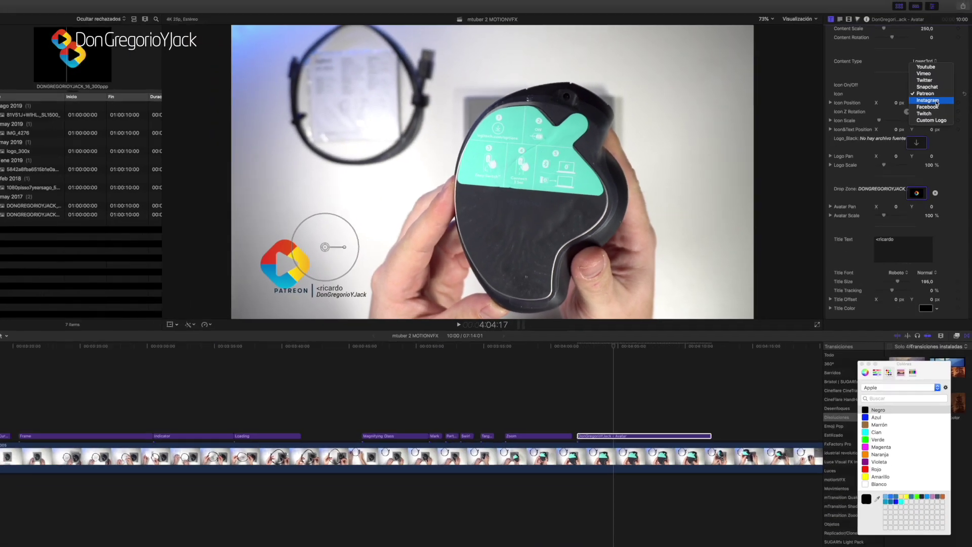
left_click(912, 104)
Step: Switch the icon via Facebook to a Custom Logo placeholder and show the titles browser
left_click(935, 93)
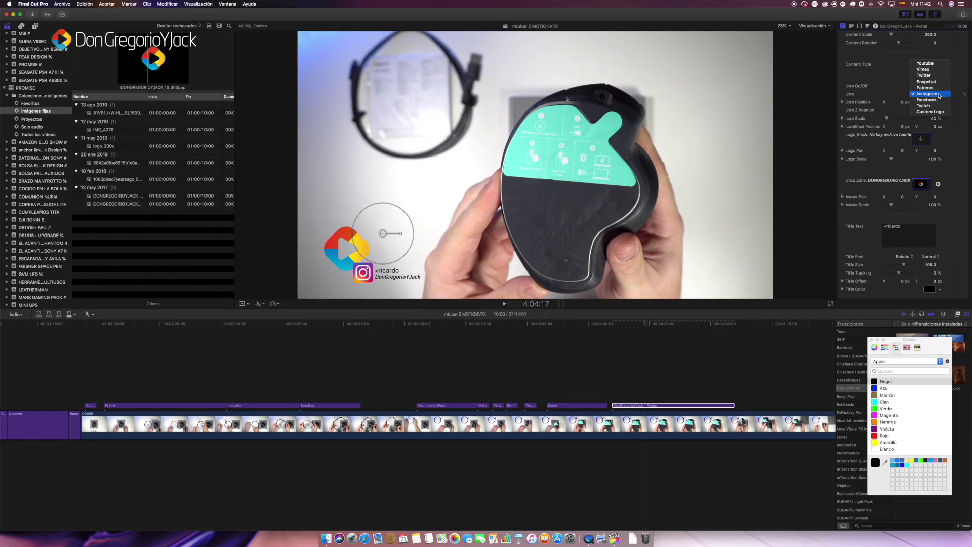
left_click(937, 100)
left_click(937, 102)
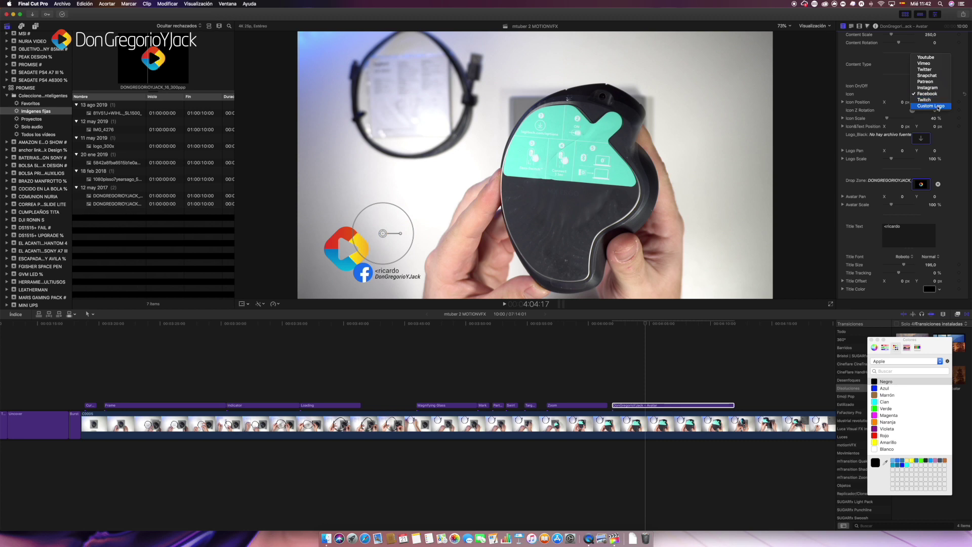
left_click(938, 107)
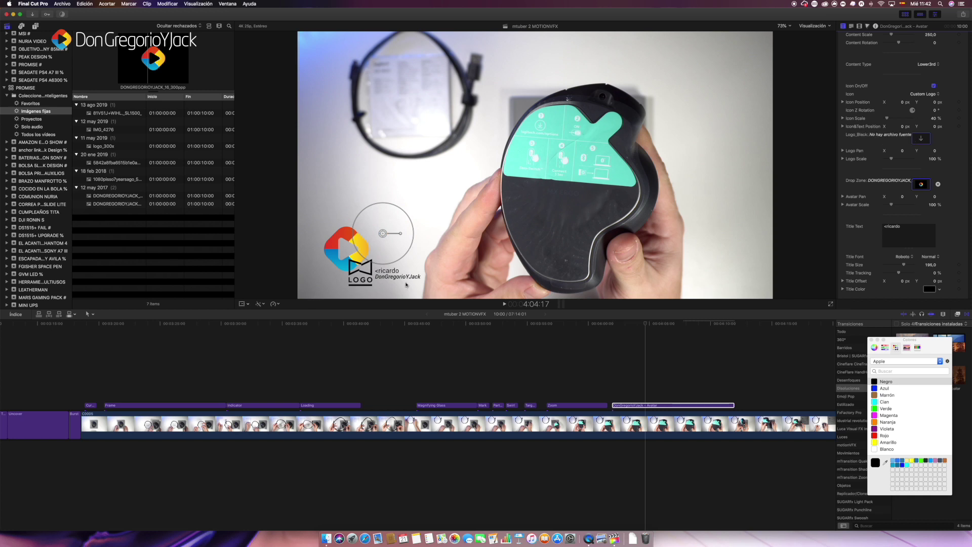
scroll(627, 326, "right", 3)
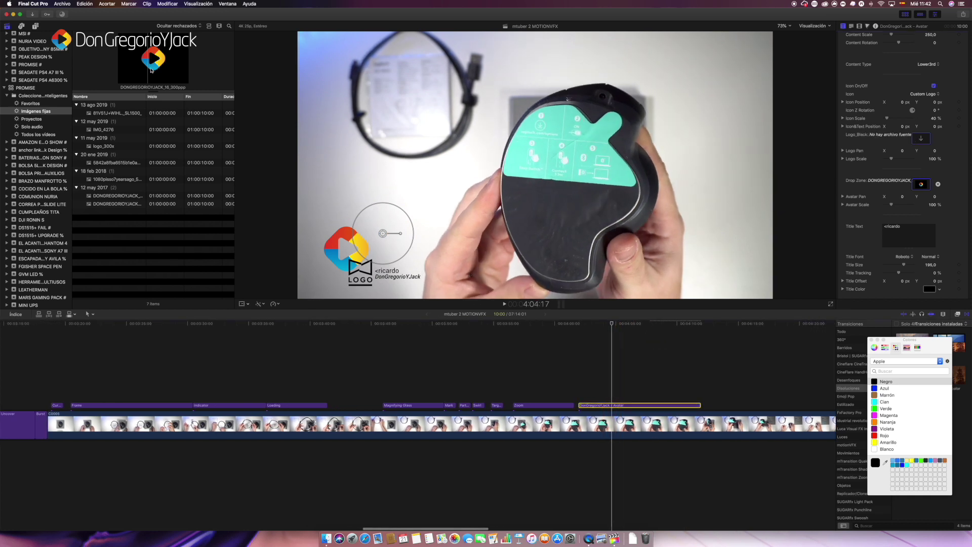
left_click(35, 26)
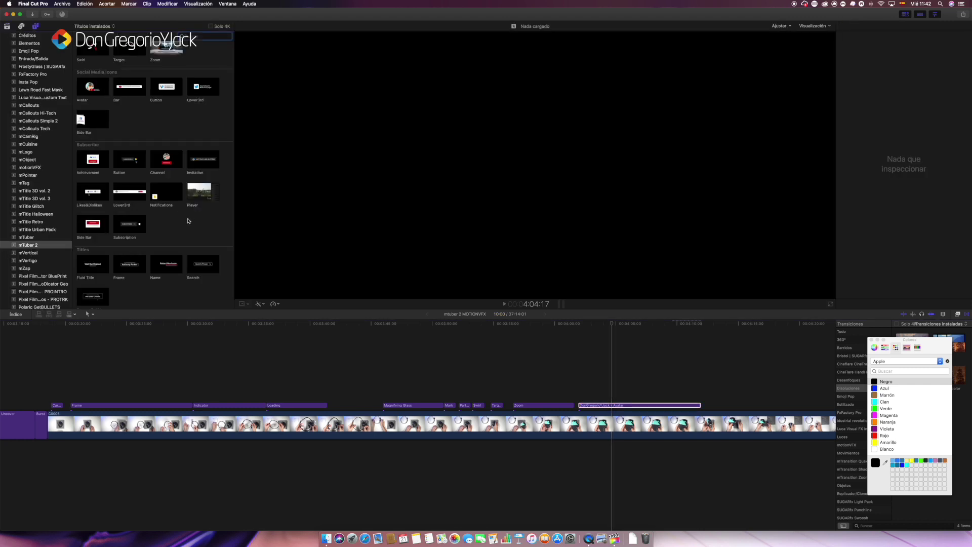
Step: Select the Avatar clip, move the playhead later, and cancel a mistaken Bar drop onto it
left_click(612, 406)
scroll(554, 354, "right", 5)
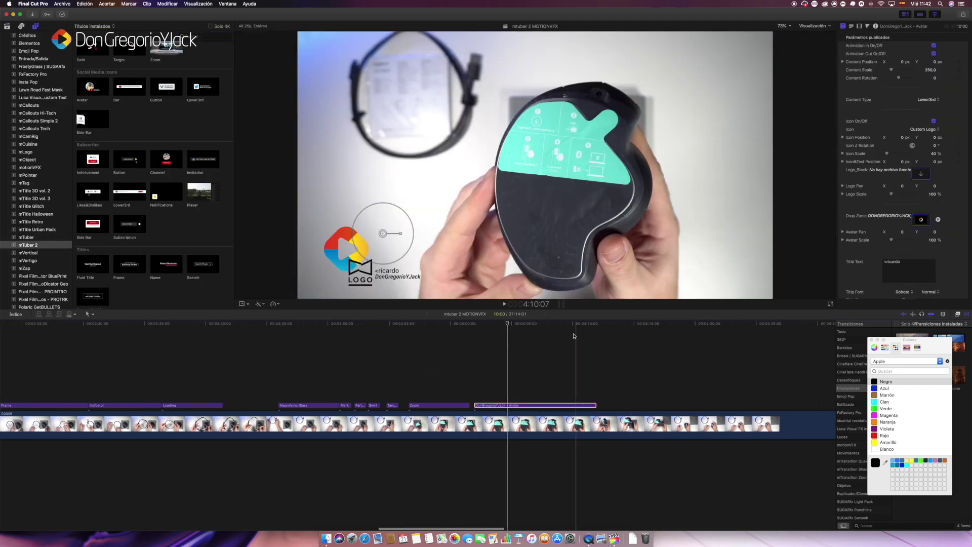
left_click_drag(555, 325, 582, 338)
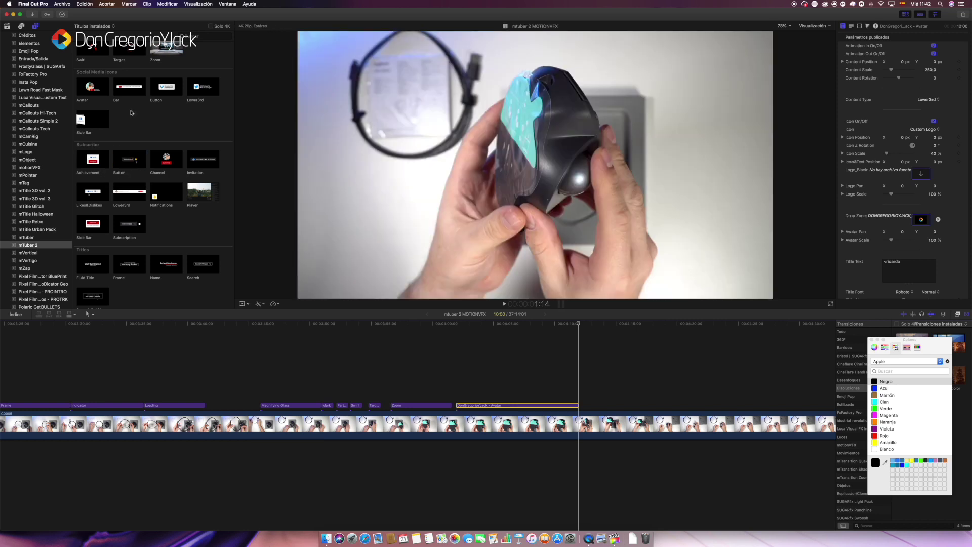
left_click_drag(129, 95, 584, 408)
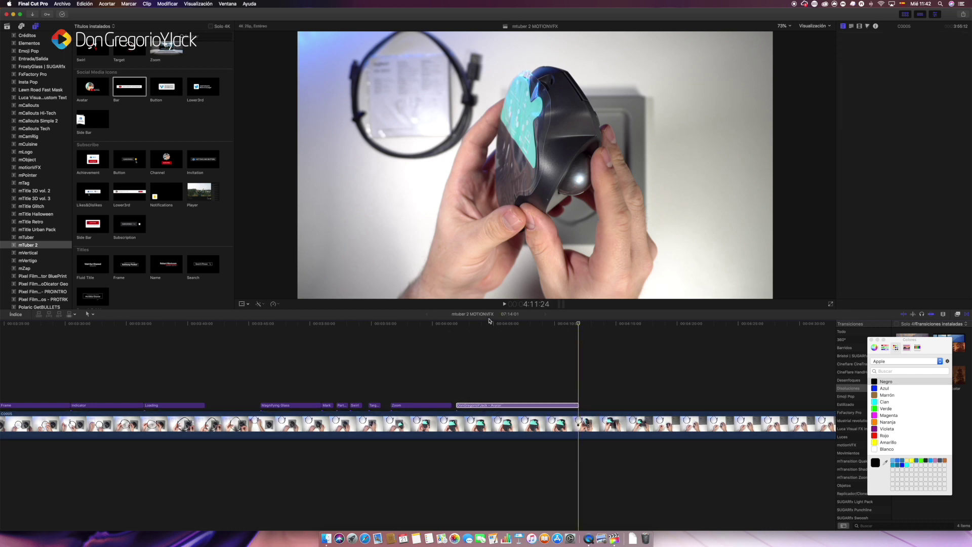
left_click_drag(584, 408, 559, 390)
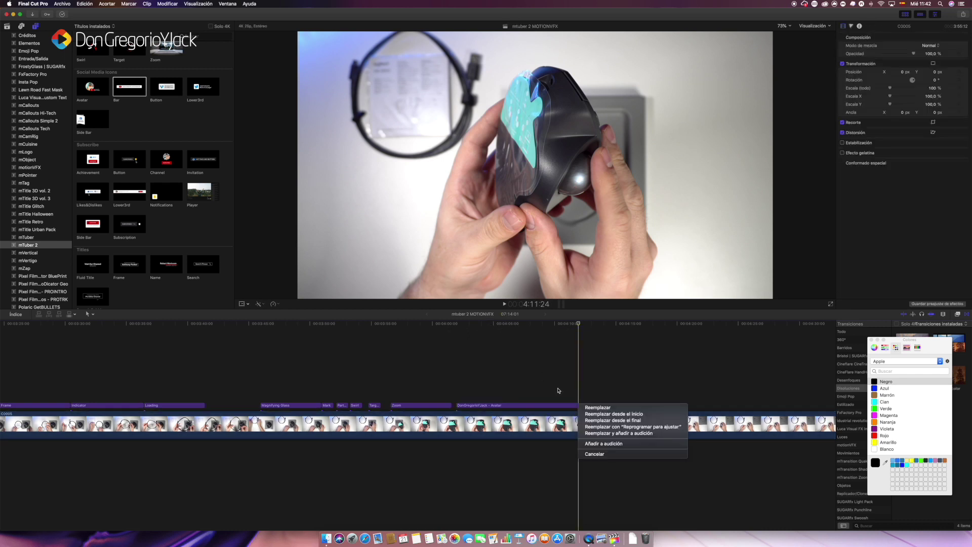
left_click(596, 454)
Step: Add the Bar title above the video, preview it, then add the Button title after it
mouse_move(126, 93)
left_mouse_down()
mouse_move(582, 387)
mouse_move(582, 405)
left_mouse_up()
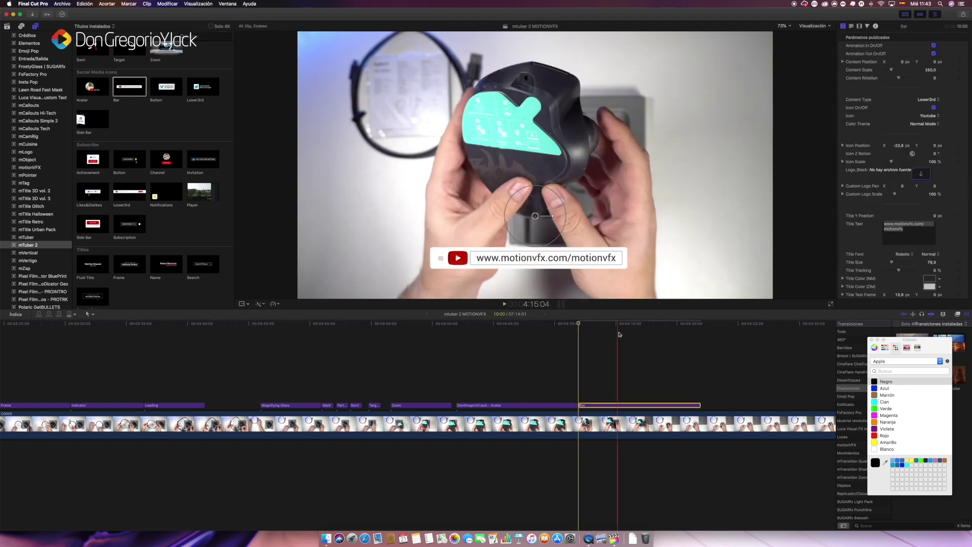
key("space")
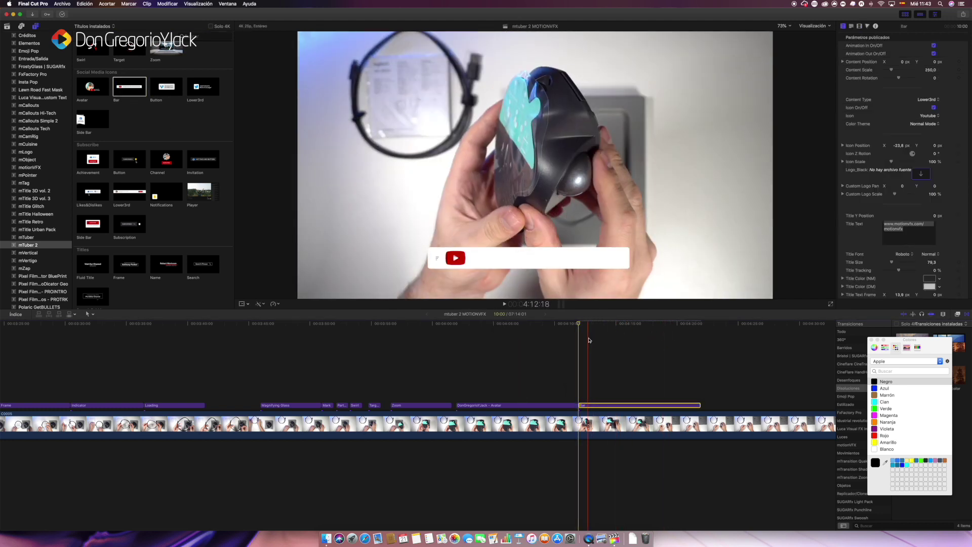
key("space")
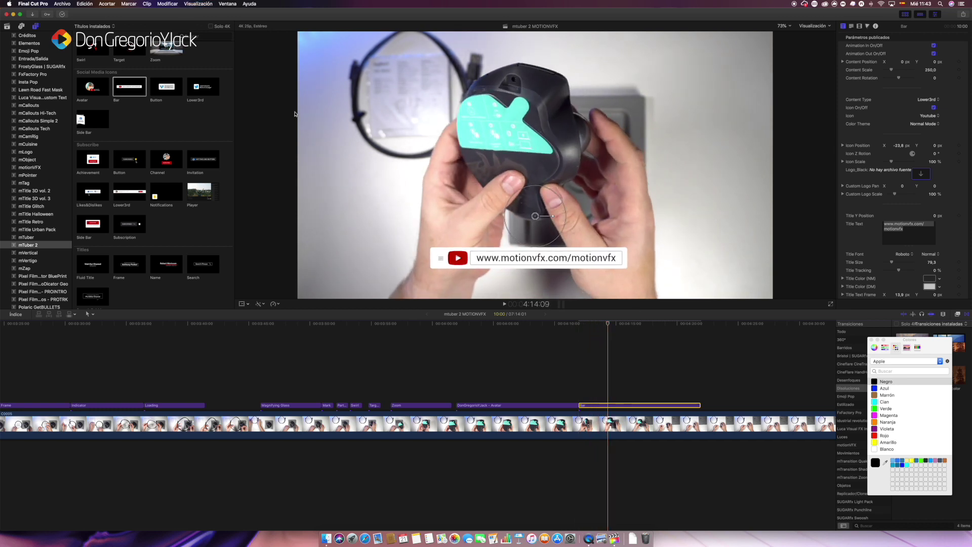
left_click_drag(163, 86, 702, 393)
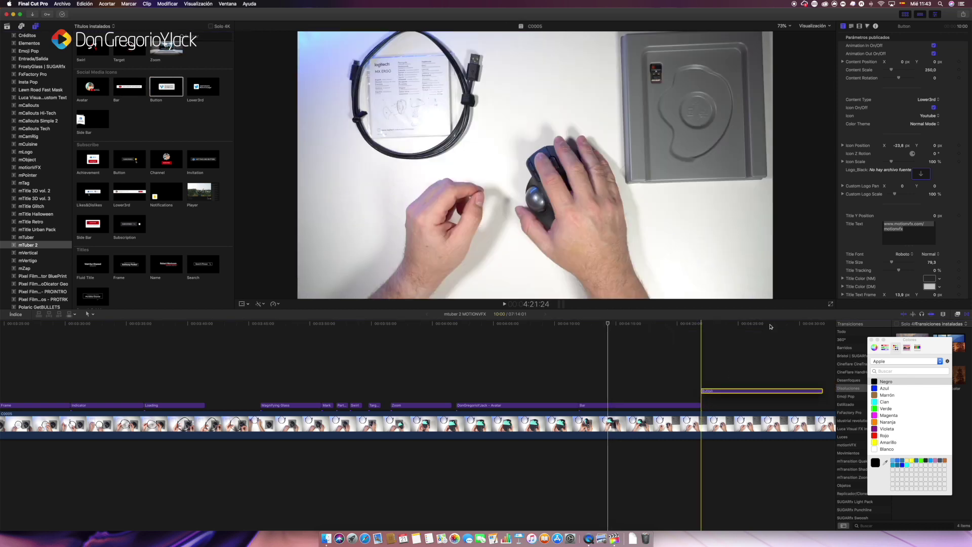
left_click(750, 335)
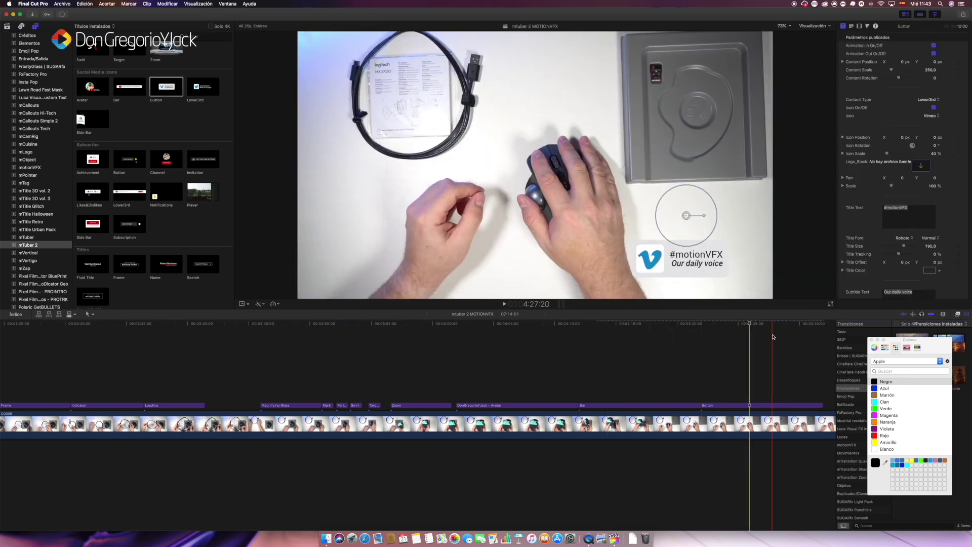
Step: Set the Button title's Content Type to Title and its icon to Facebook
left_click(932, 99)
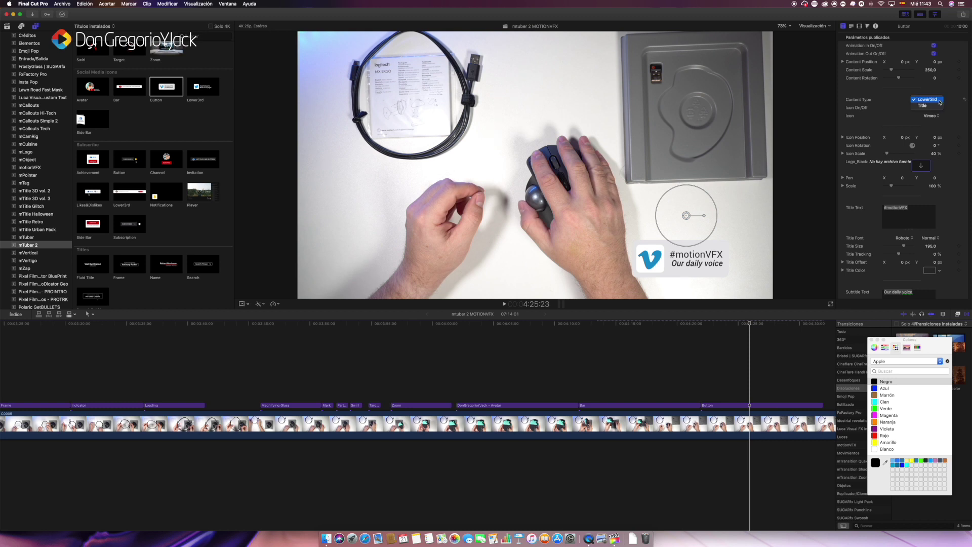
left_click(935, 106)
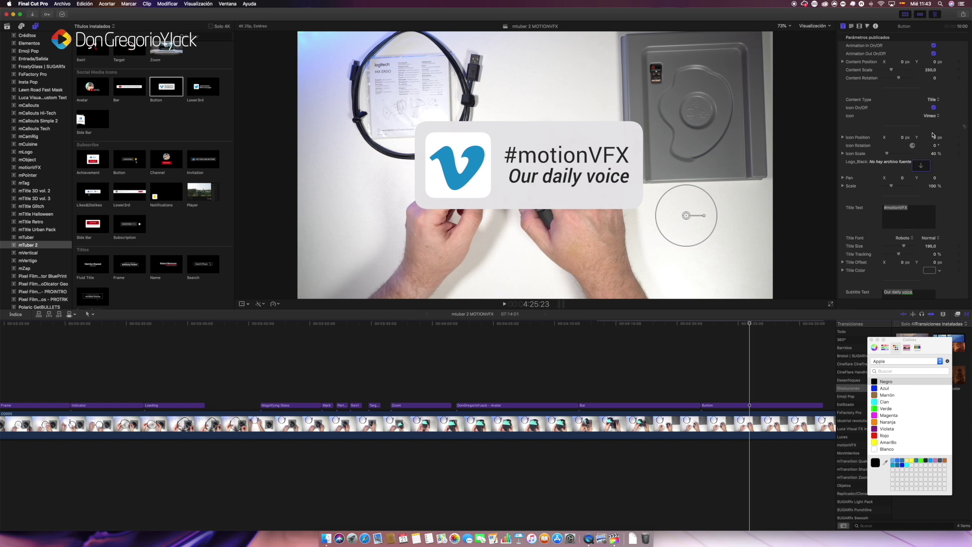
left_click(936, 117)
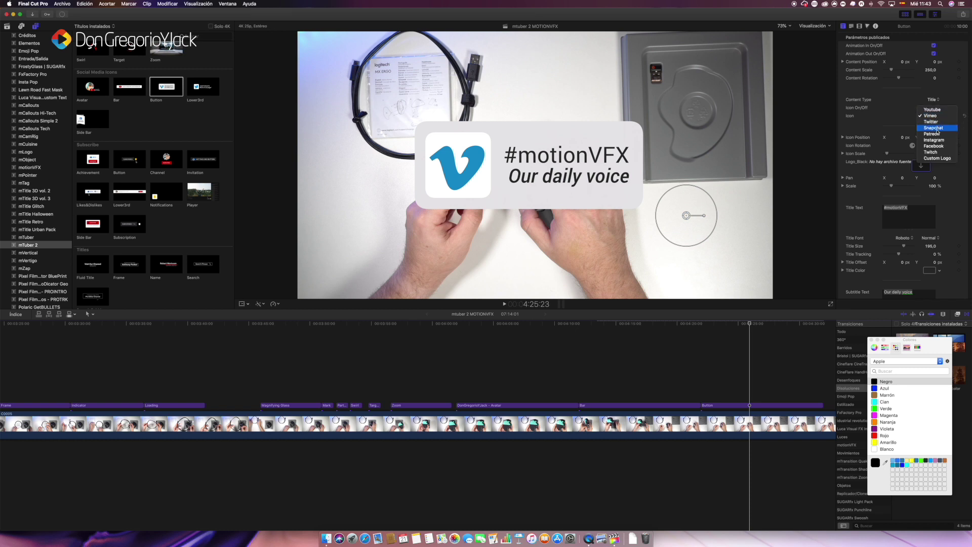
left_click(937, 145)
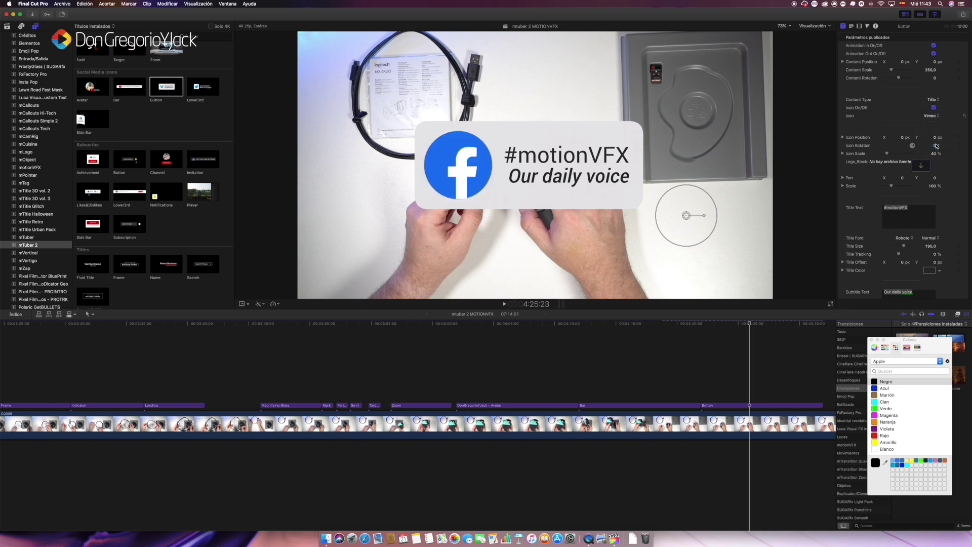
scroll(597, 350, "right", 5)
scroll(509, 354, "right", 3)
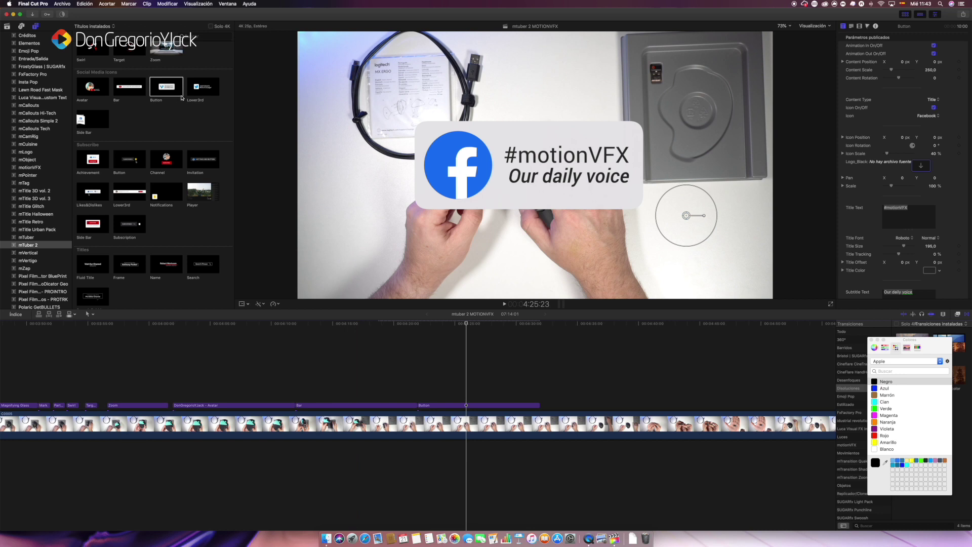
Step: Drop in the Lower3rd title, change its icon from Twitter to Snapchat, then add Side Bar after it
mouse_move(203, 86)
left_mouse_down()
mouse_move(517, 260)
mouse_move(542, 405)
left_mouse_up()
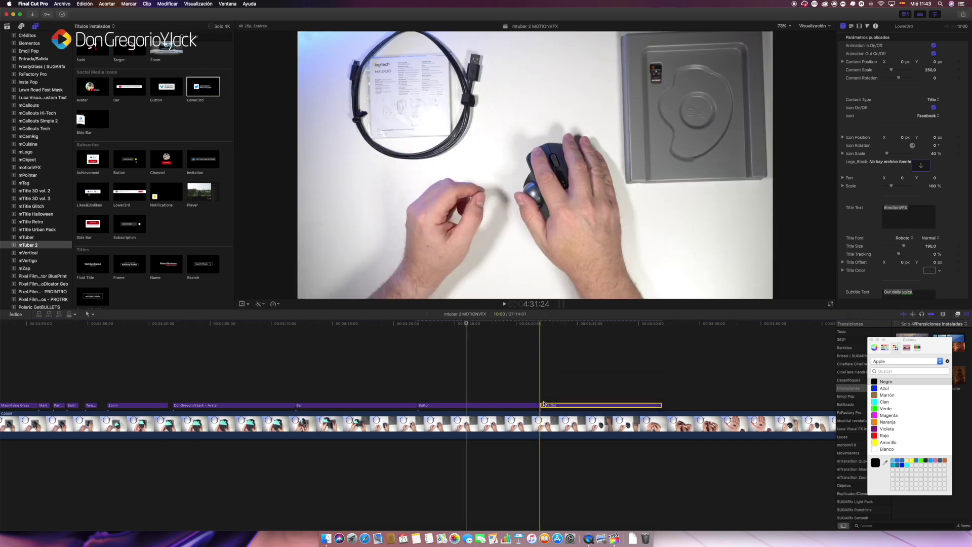
left_click(602, 328)
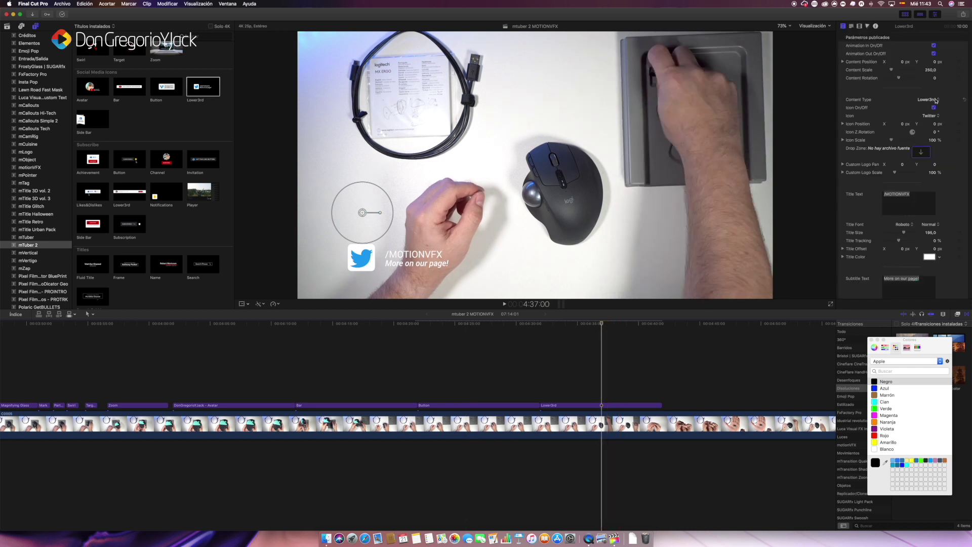
left_click(936, 116)
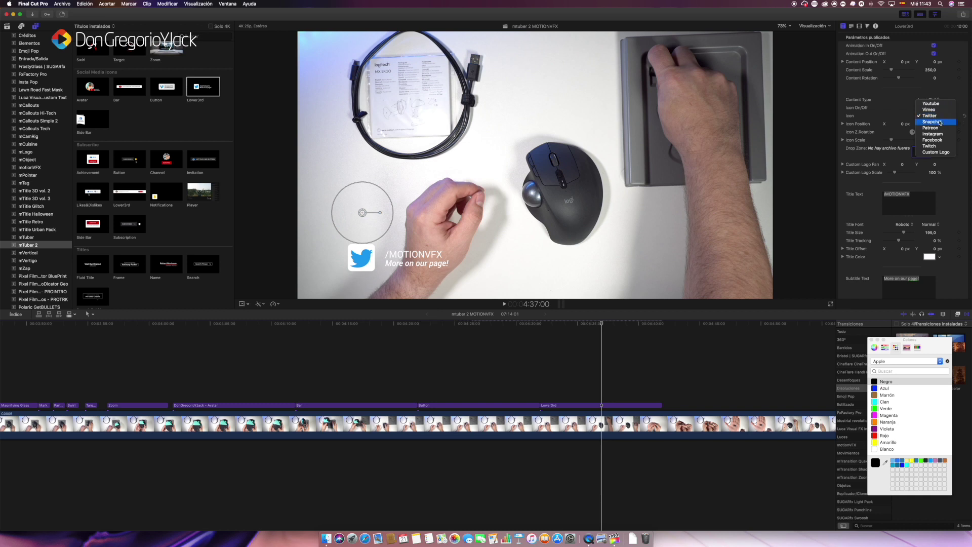
left_click(940, 123)
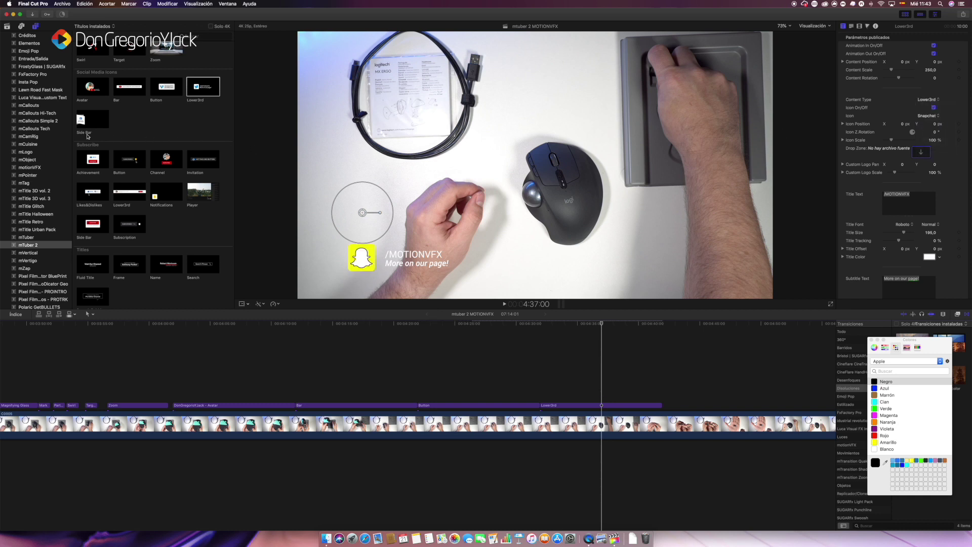
mouse_move(87, 136)
left_mouse_down()
mouse_move(639, 318)
mouse_move(671, 367)
left_mouse_up()
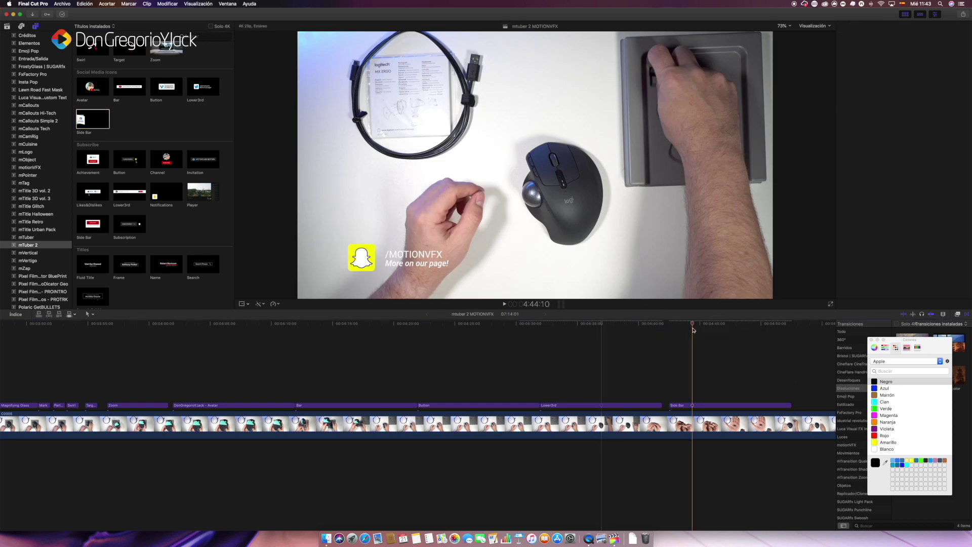
Step: Preview the Side Bar title, then switch its font from ROBOTECH GP to Seravek
key("space")
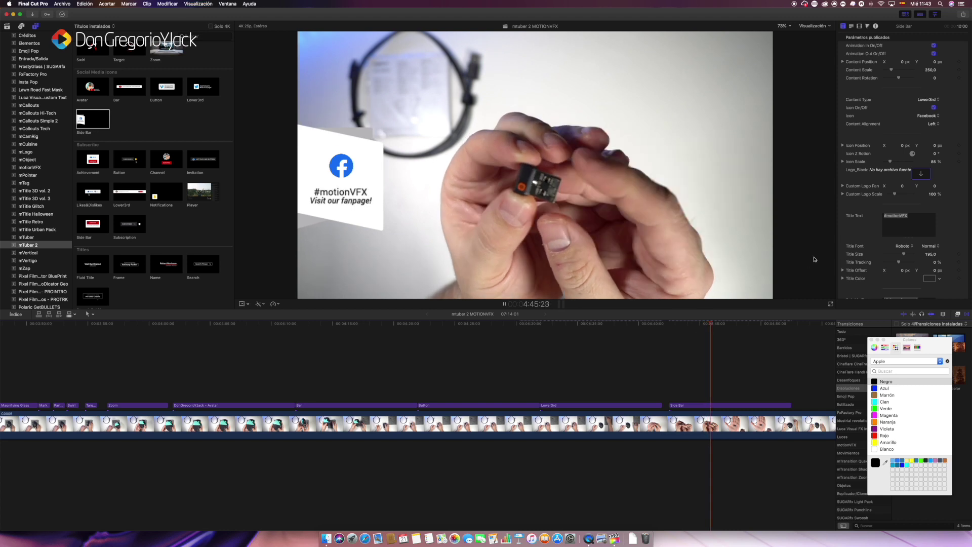
key("space")
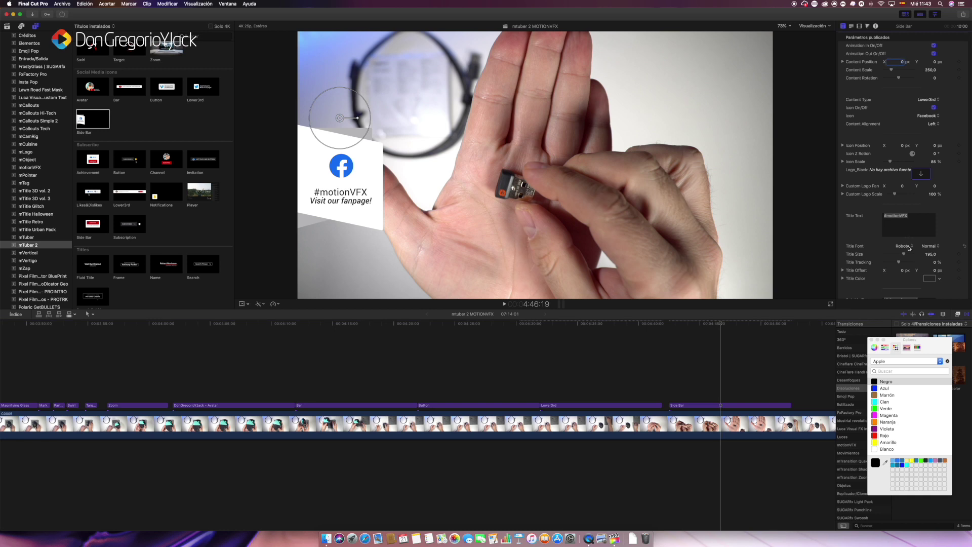
left_click(909, 248)
left_click(828, 241)
left_click(895, 248)
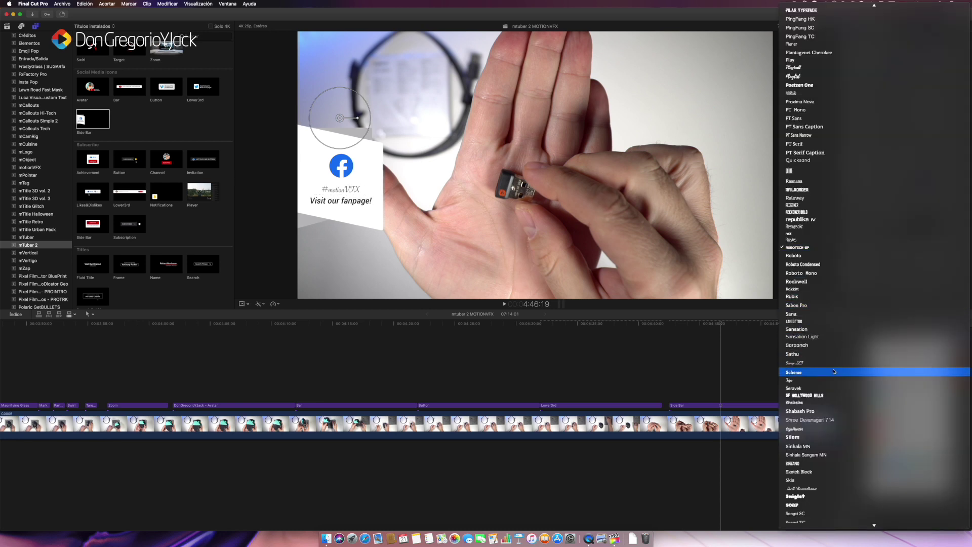
left_click(828, 389)
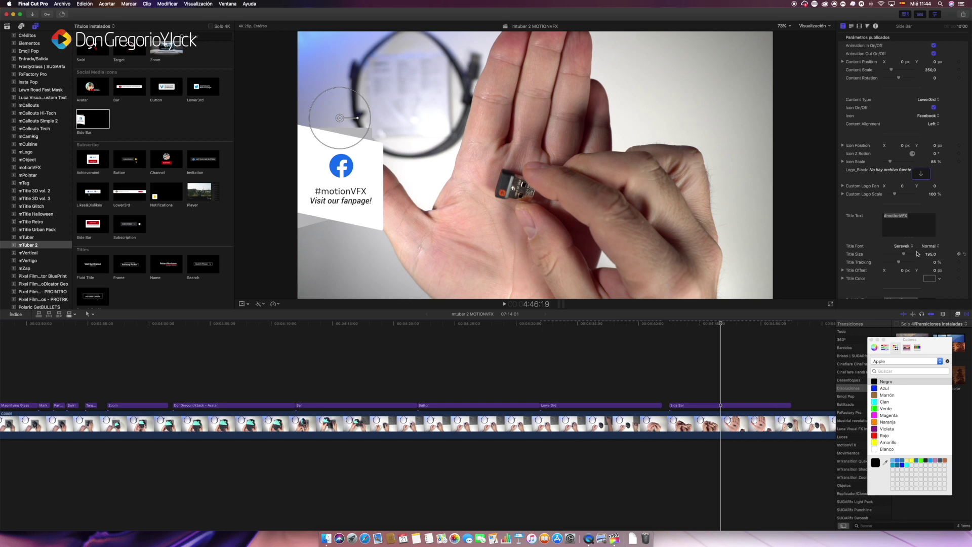
Step: Resize the #motionVFX text to 147 and replay the Side Bar title to check it
left_click_drag(932, 258, 925, 267)
scroll(891, 257, "down", 3)
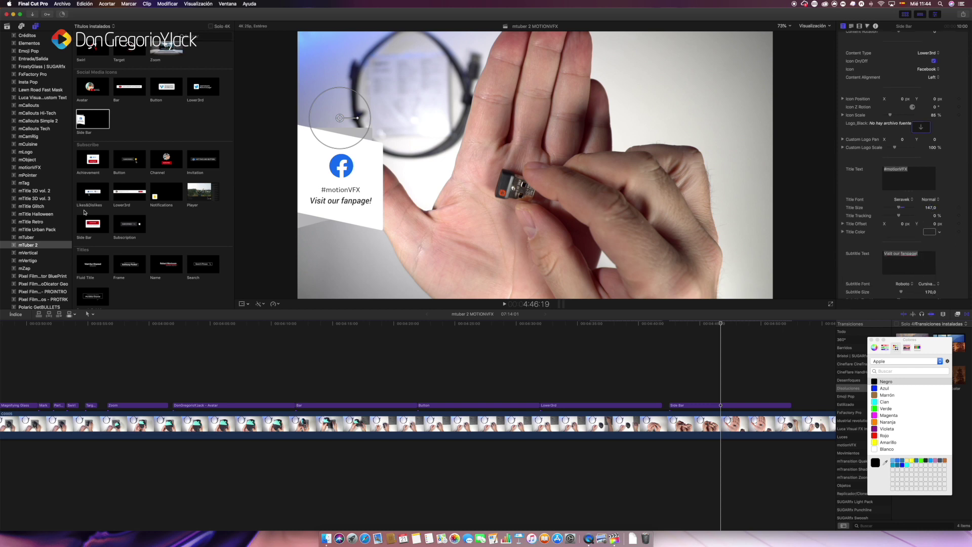
key("space")
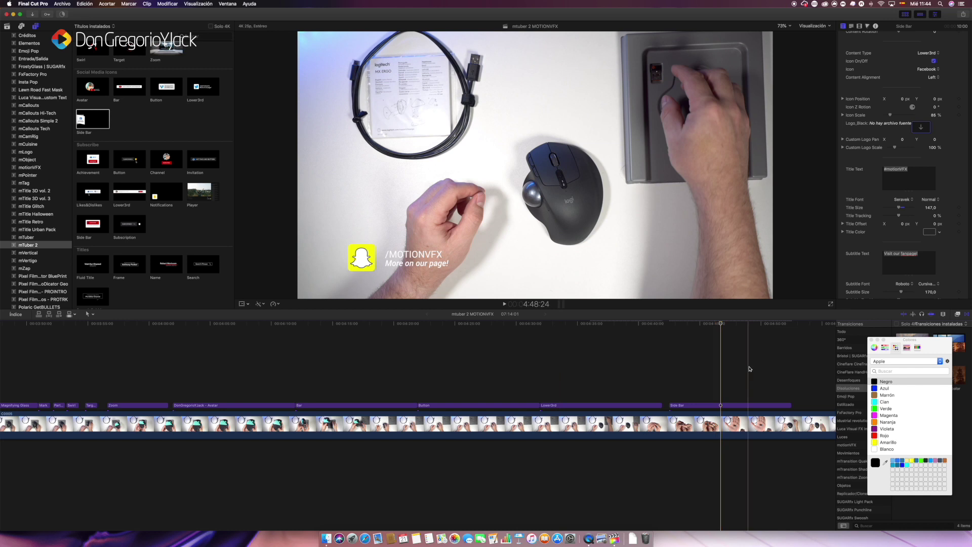
key("space")
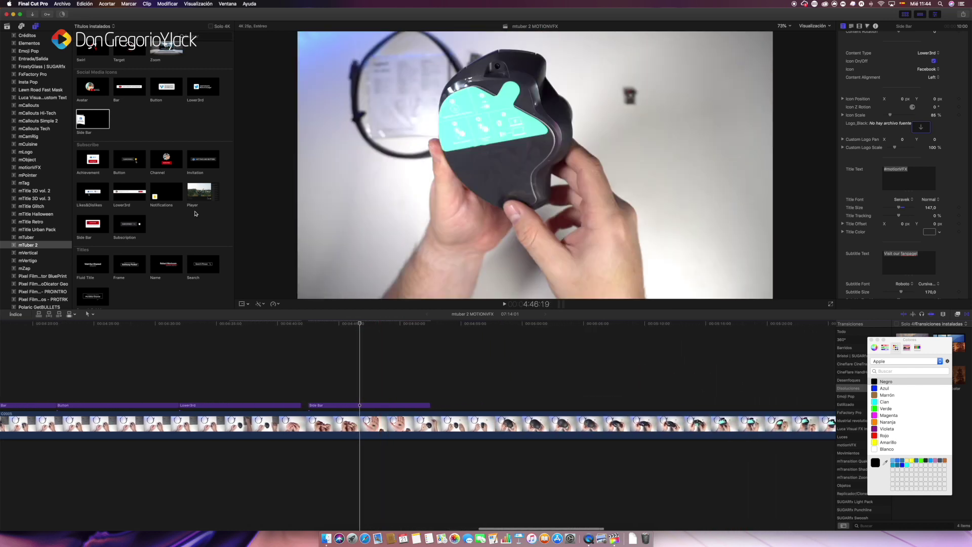
Step: Add the Achievement title above the footage and play its animation
left_click_drag(87, 163, 441, 405)
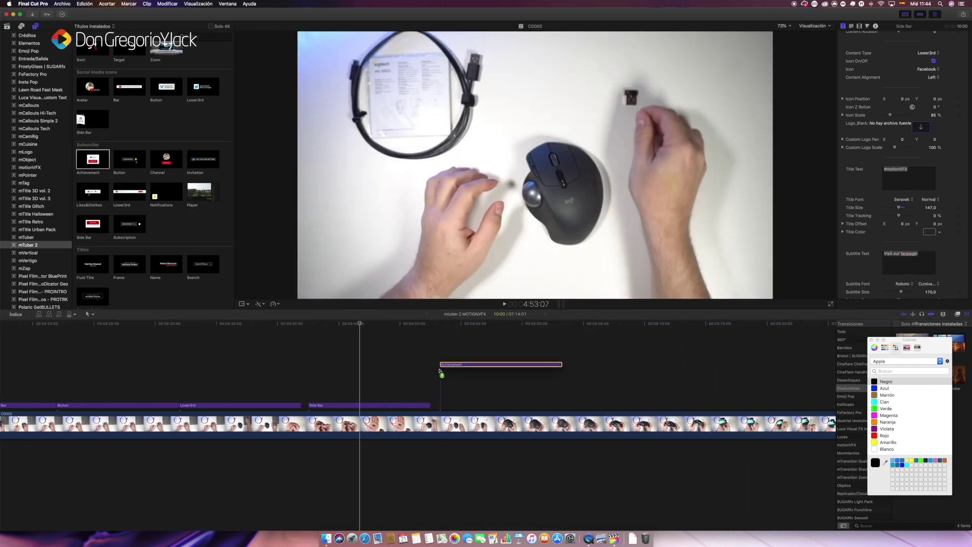
left_click(439, 324)
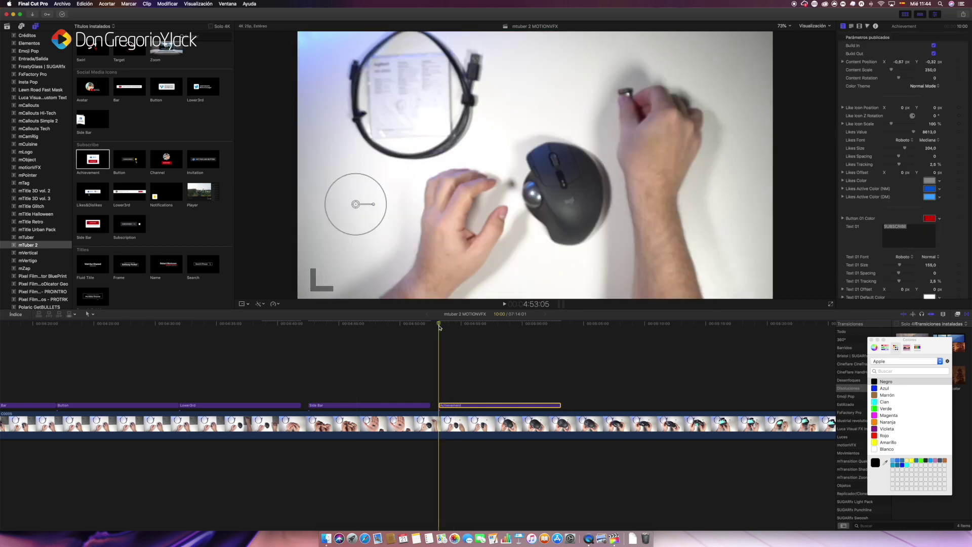
key("space")
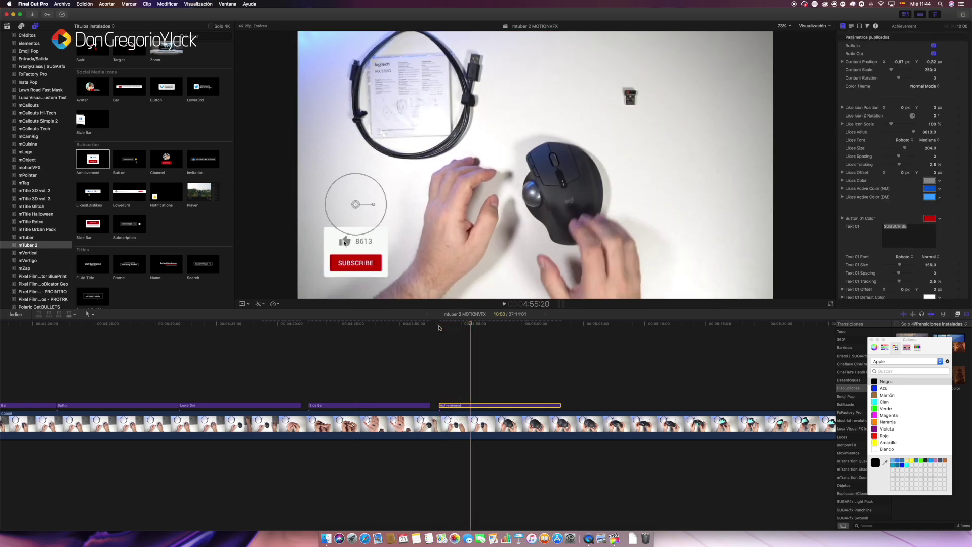
left_click(439, 326)
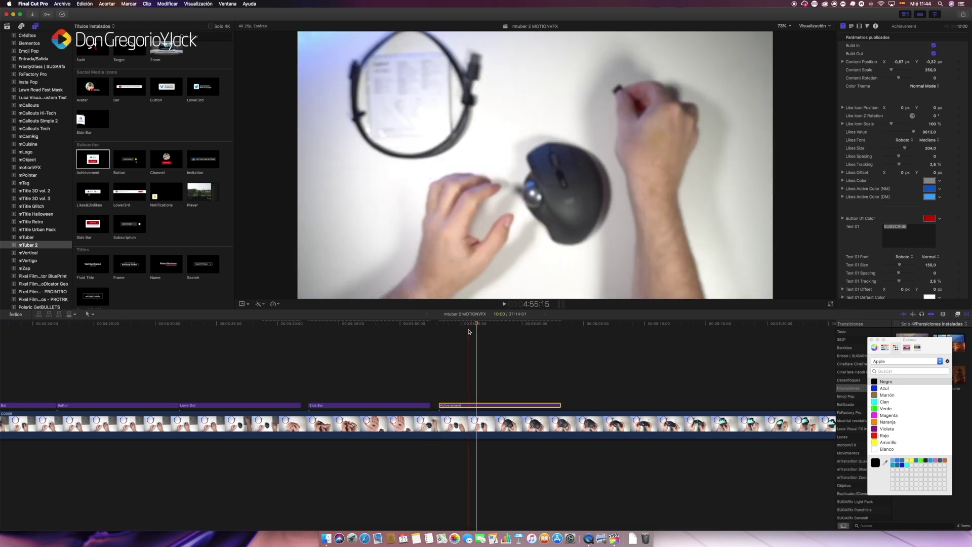
key("space")
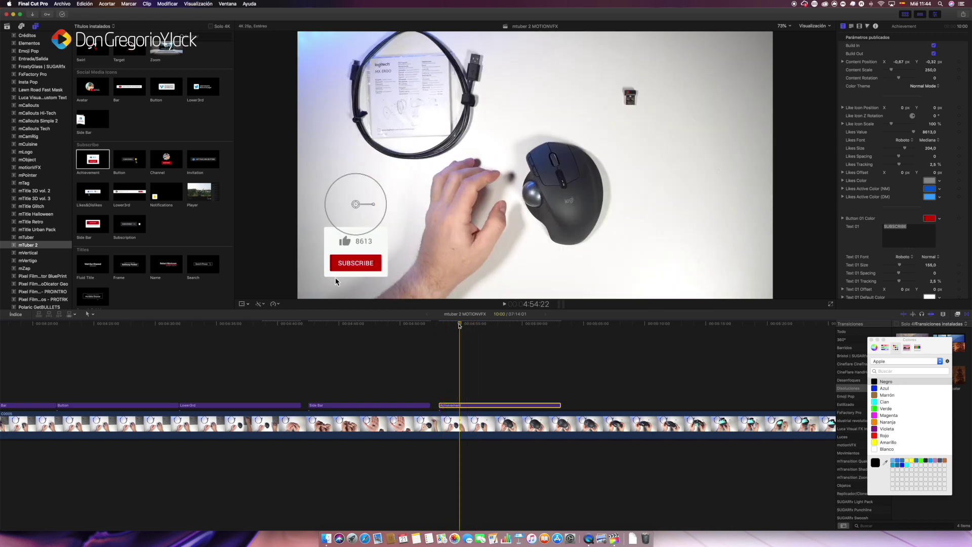
key("space")
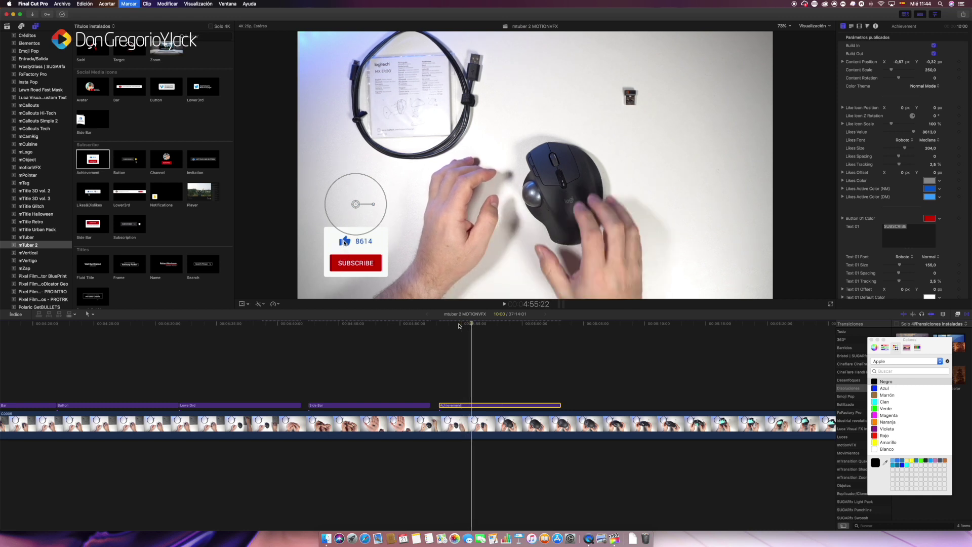
Step: Frame-step to the moment the likes tick to 8614, then bring up Sound Effects
key("space")
key("Left")
key("Left")
key("Left")
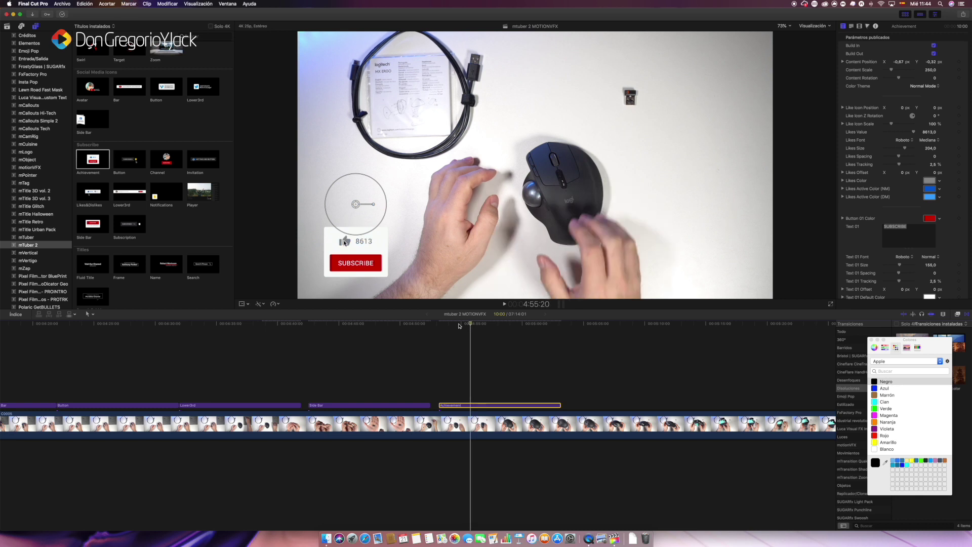
key("Right")
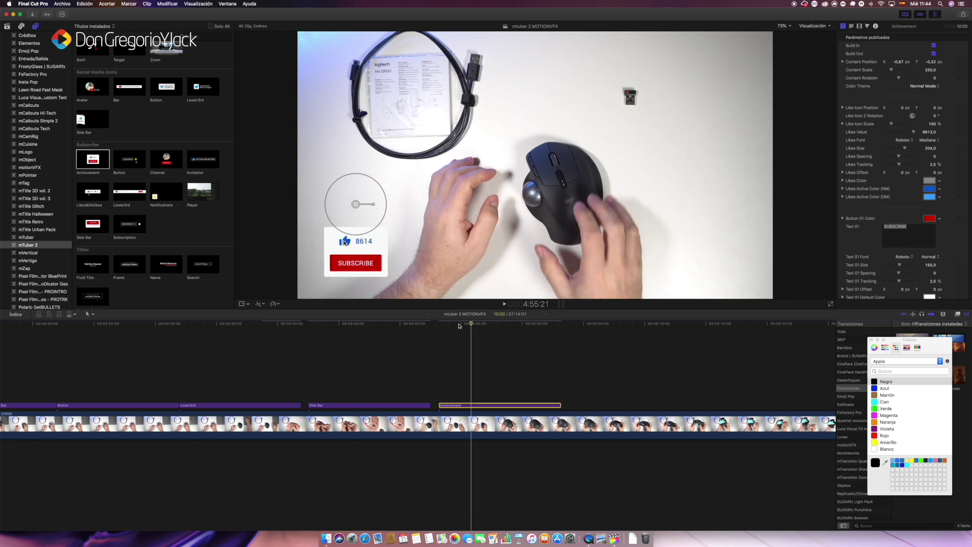
key("Left")
key("Right")
key("Left")
key("Right")
left_click(21, 26)
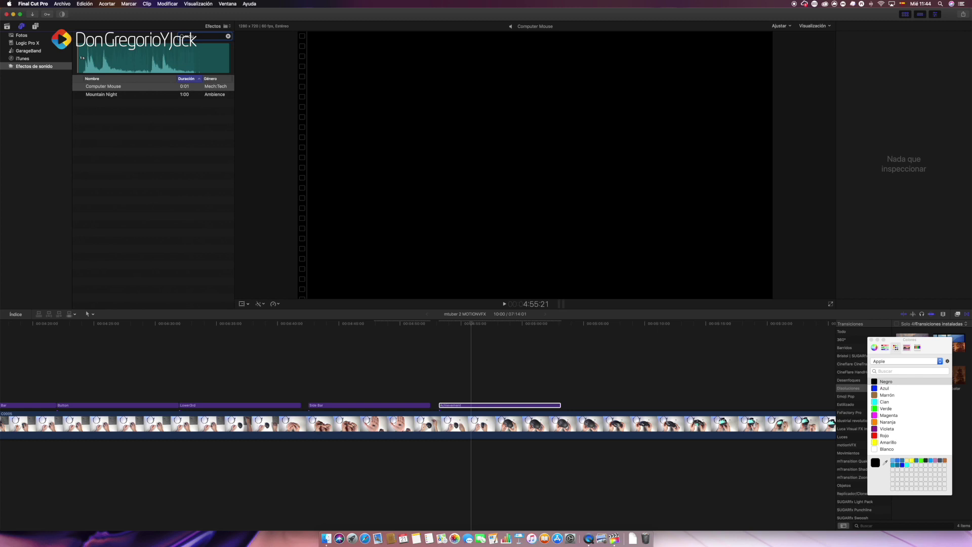
Step: Drop the Computer Mouse sound under the footage at the 8614 like tick and replay to verify sync
left_click(122, 58)
type("3")
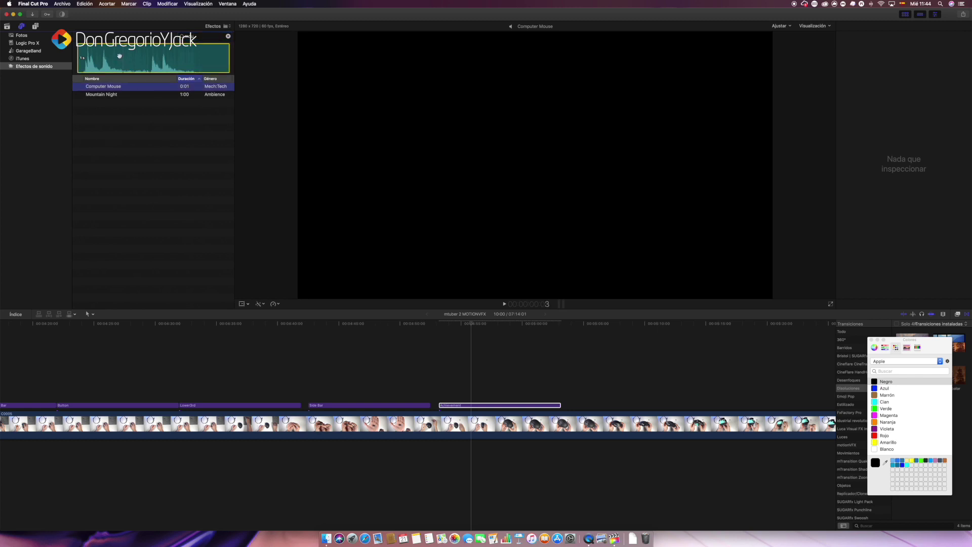
left_click(450, 481)
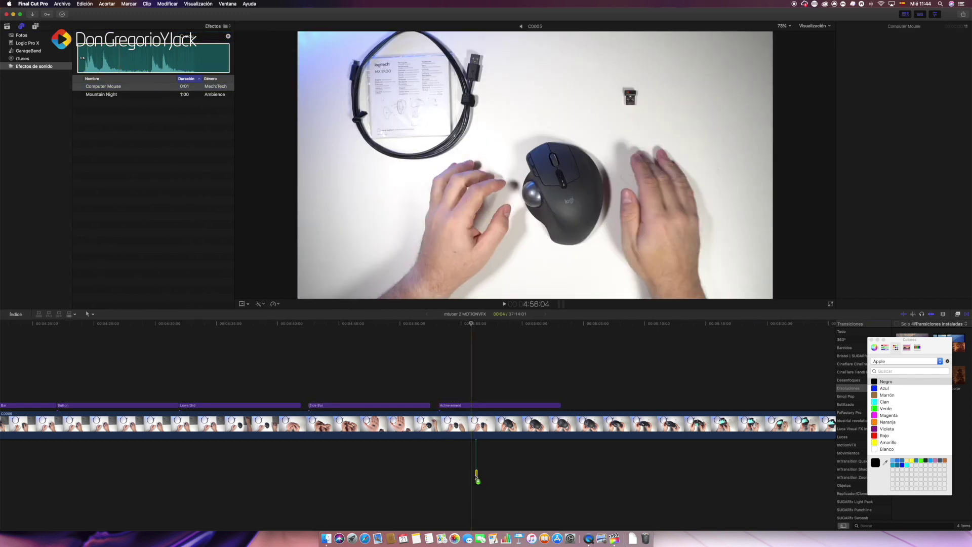
left_click(459, 406)
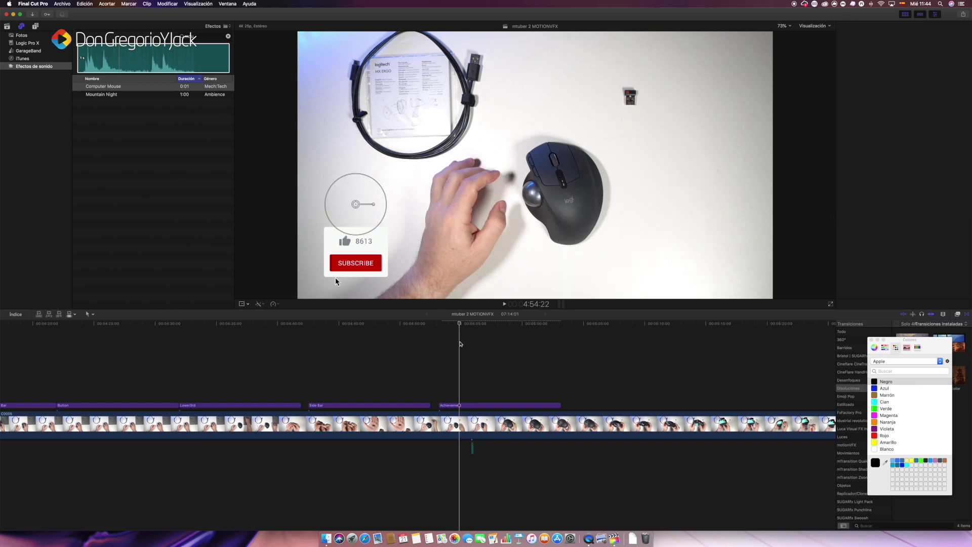
key("space")
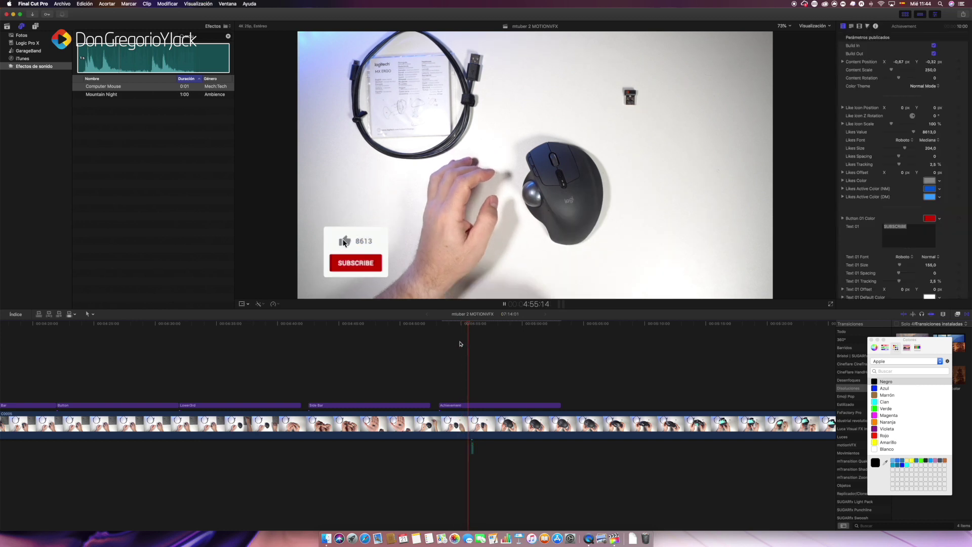
key("space")
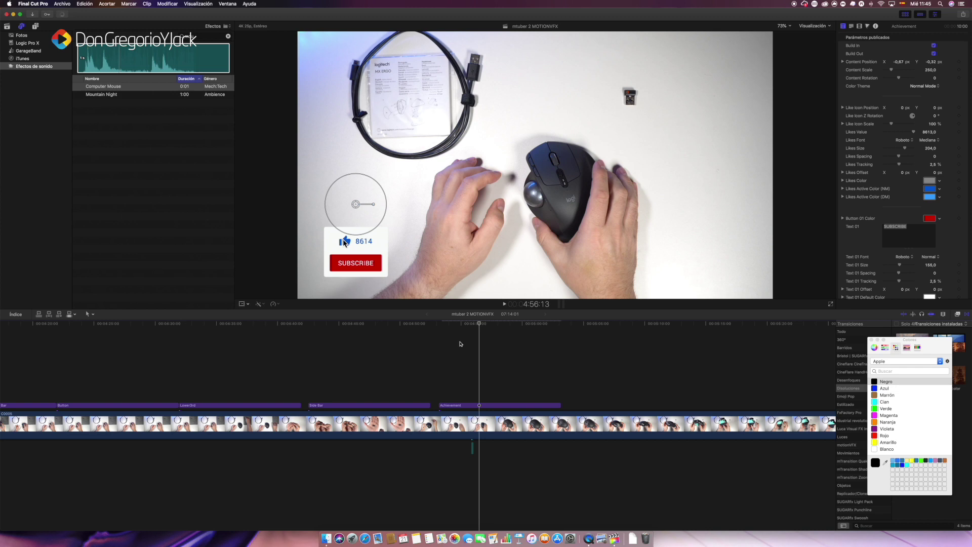
left_click(462, 344)
key("space")
key("space")
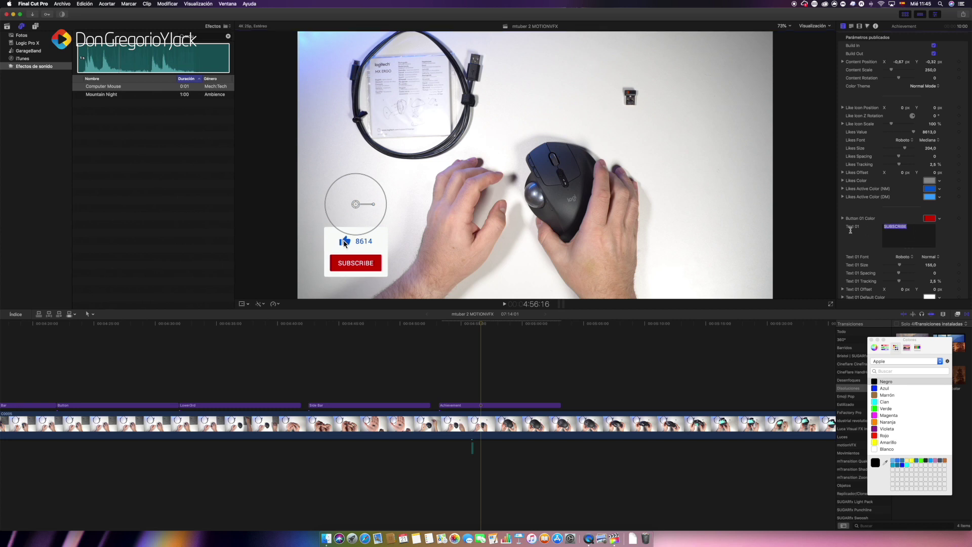
Step: Relabel the Achievement button 'Apúntate', make it cyan, and move the widget upper right
type("apuntate")
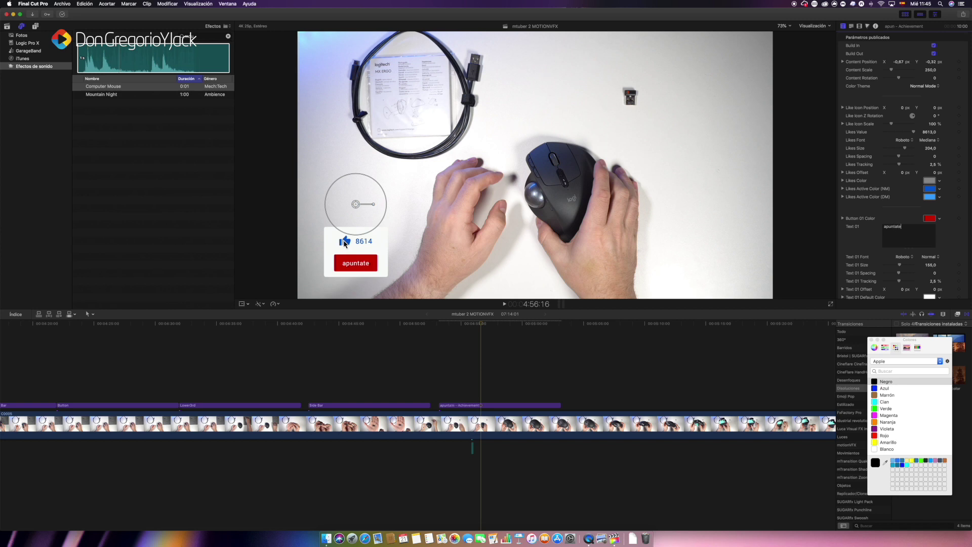
left_click(925, 220)
left_click(937, 223)
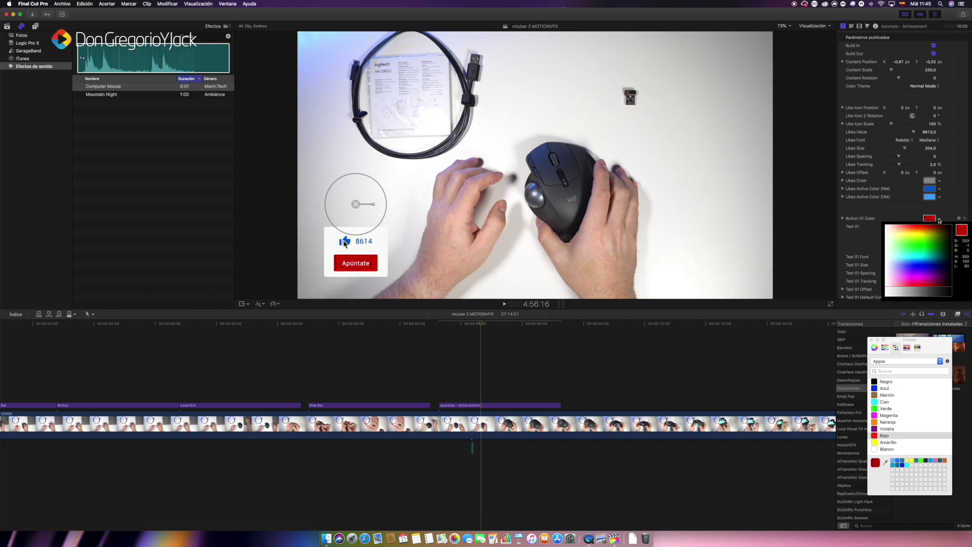
left_click_drag(914, 274, 918, 260)
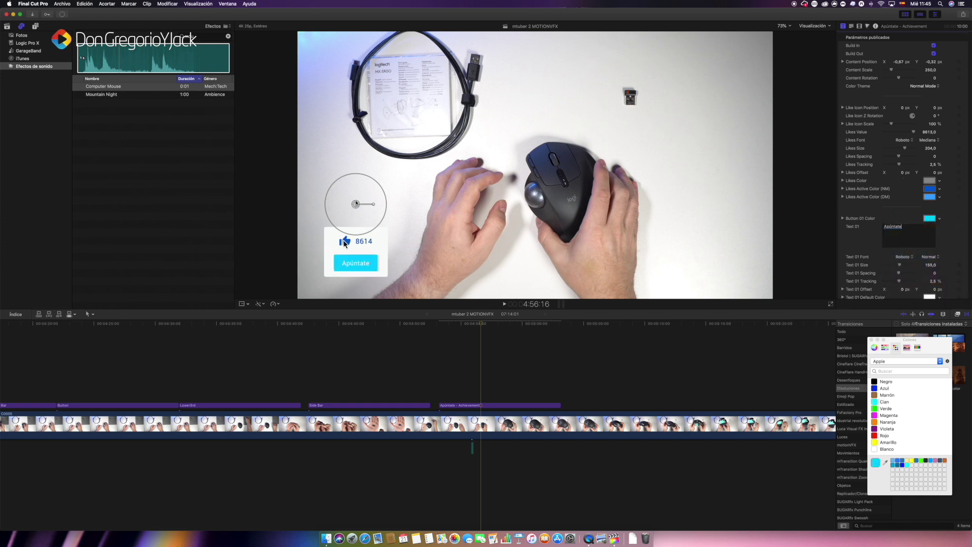
left_click_drag(378, 198, 732, 96)
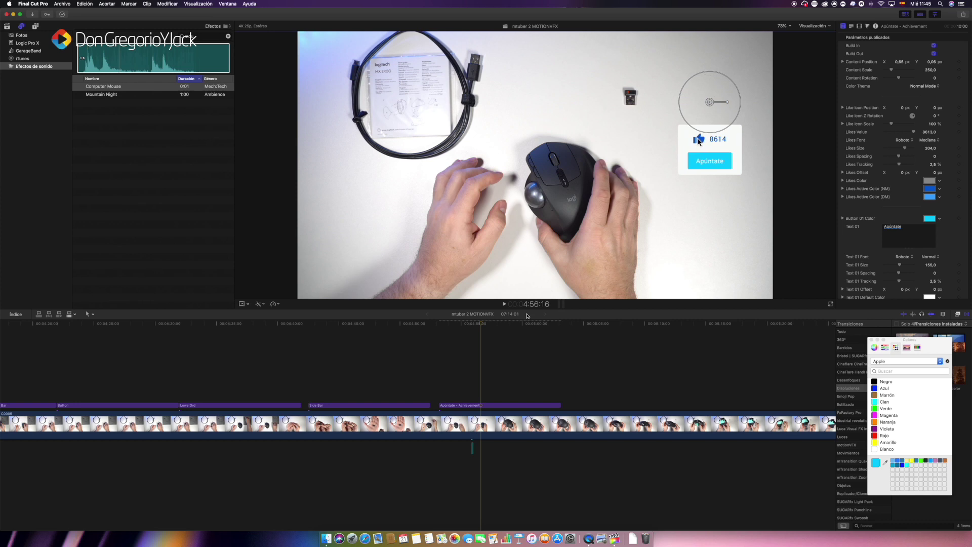
key("space")
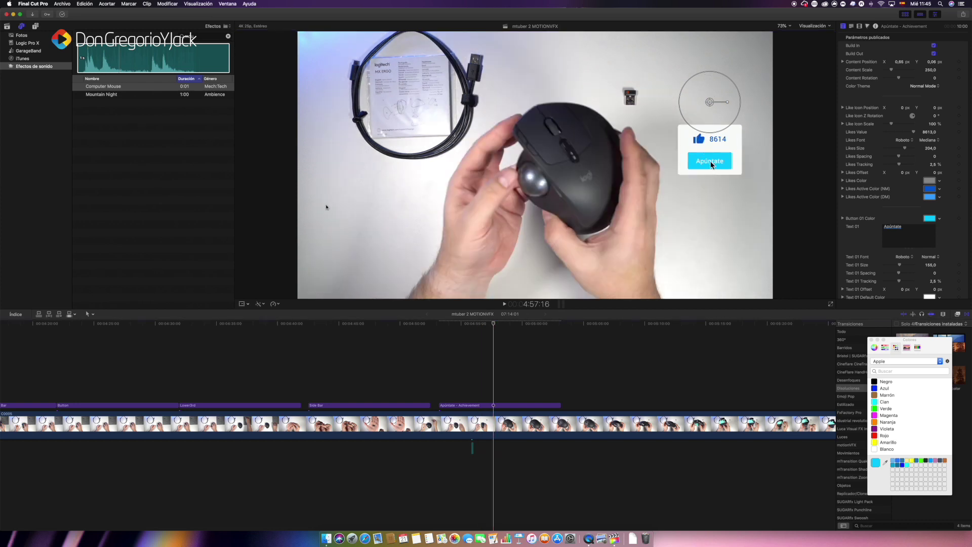
Step: Add the Button and Channel titles after Achievement and play the Channel title
left_click(35, 27)
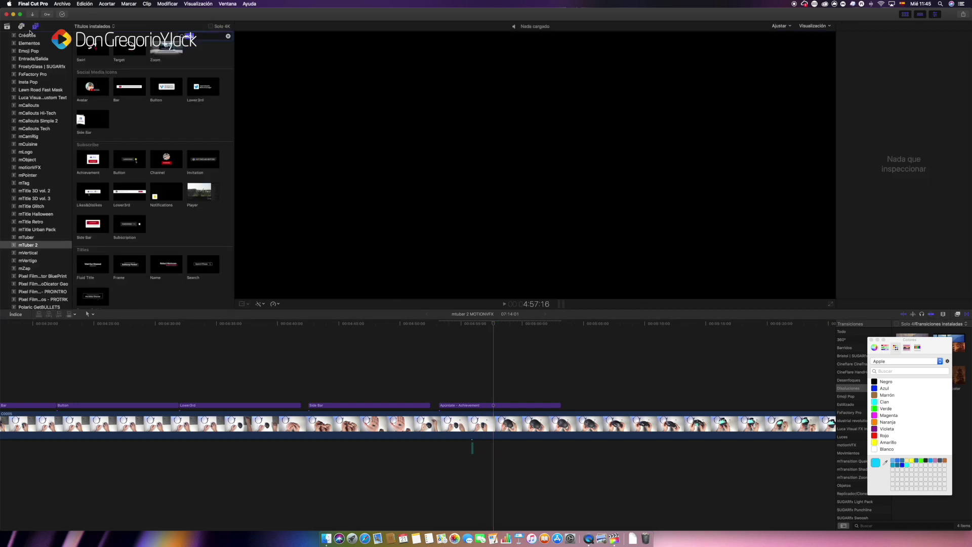
mouse_move(128, 167)
left_mouse_down()
mouse_move(570, 390)
mouse_move(570, 403)
left_mouse_up()
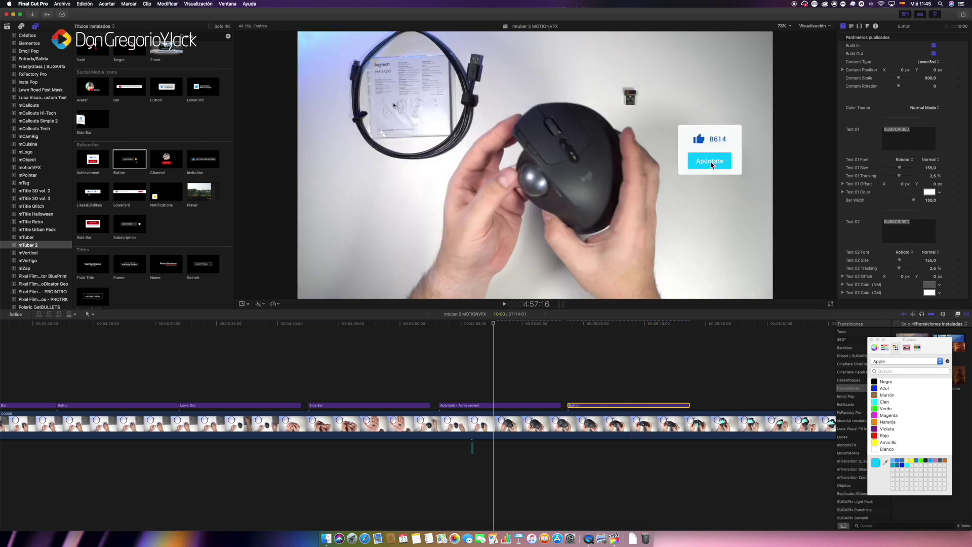
left_click_drag(167, 160, 685, 400)
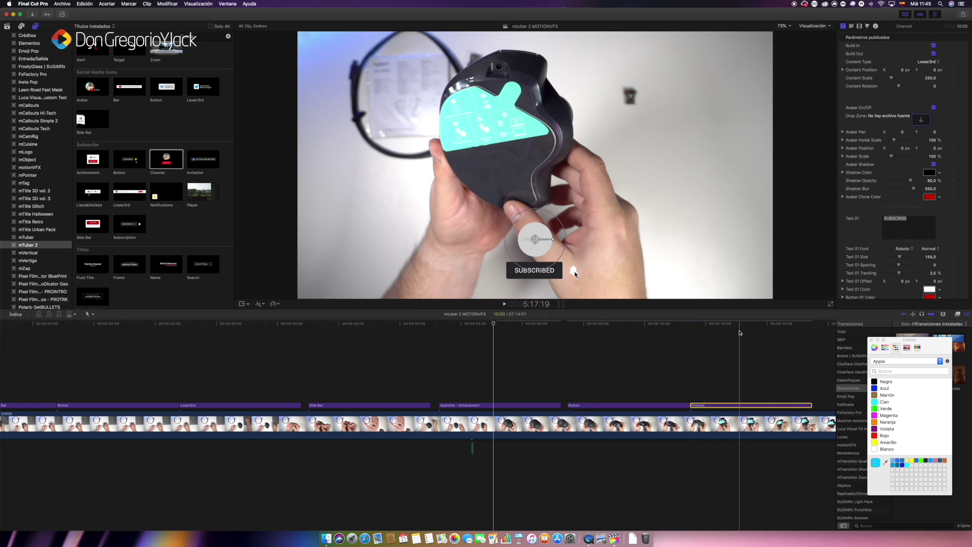
left_click(735, 356)
left_click(758, 406)
key("space")
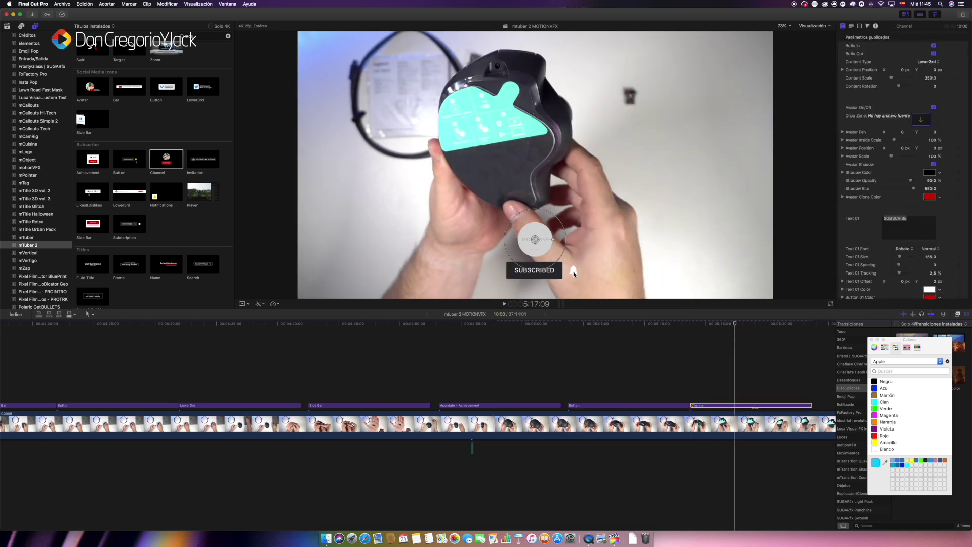
scroll(755, 410, "right", 2)
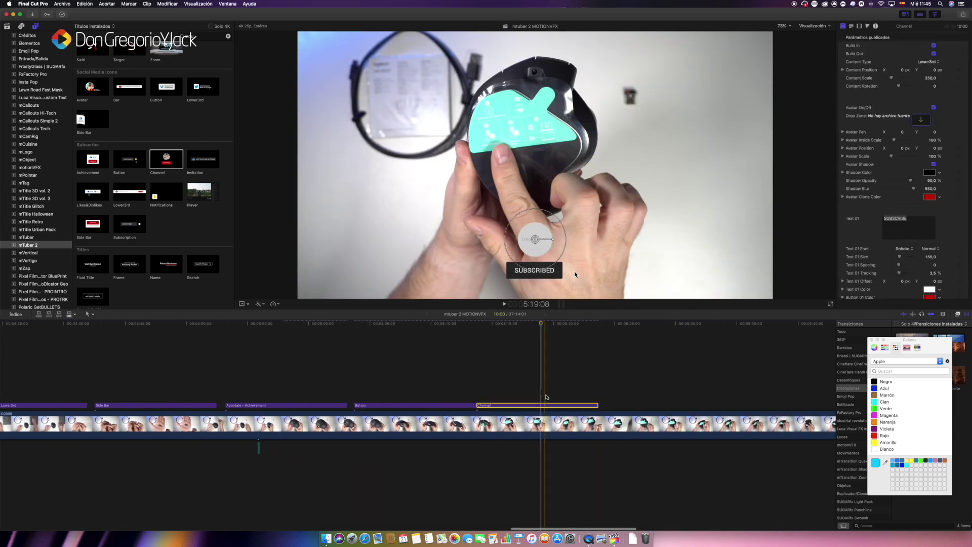
Step: Apply the logo still to the Channel avatar drop zone and shift SUBSCRIBED rightward
left_click(920, 119)
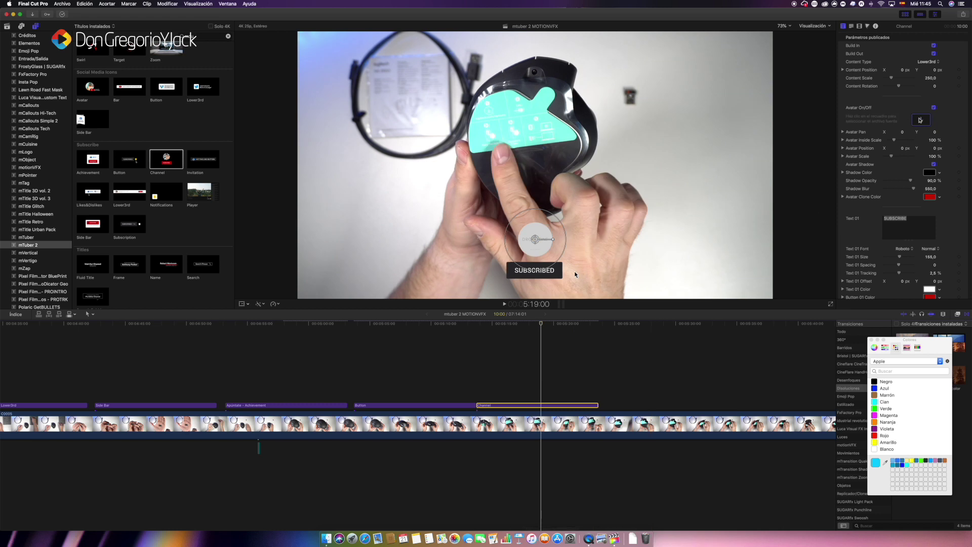
left_click(920, 122)
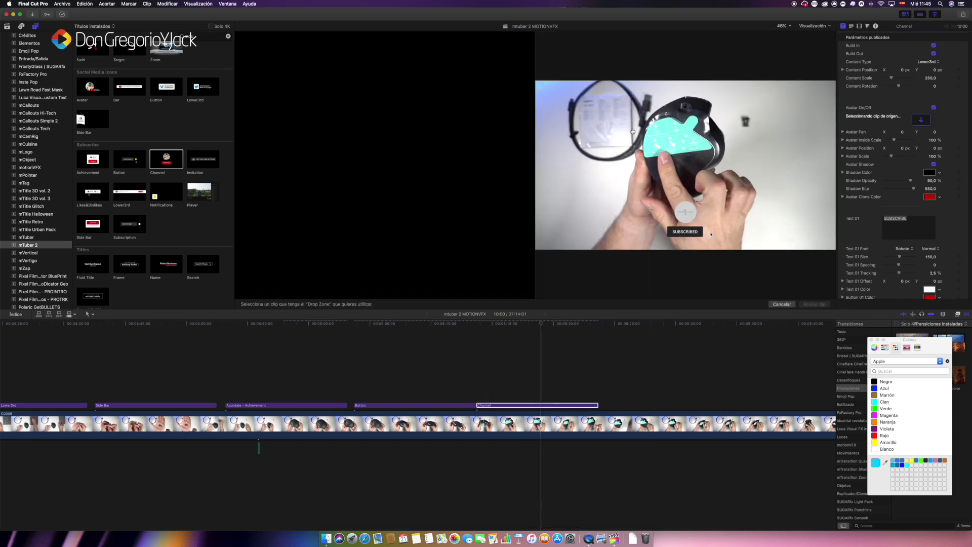
left_click(21, 26)
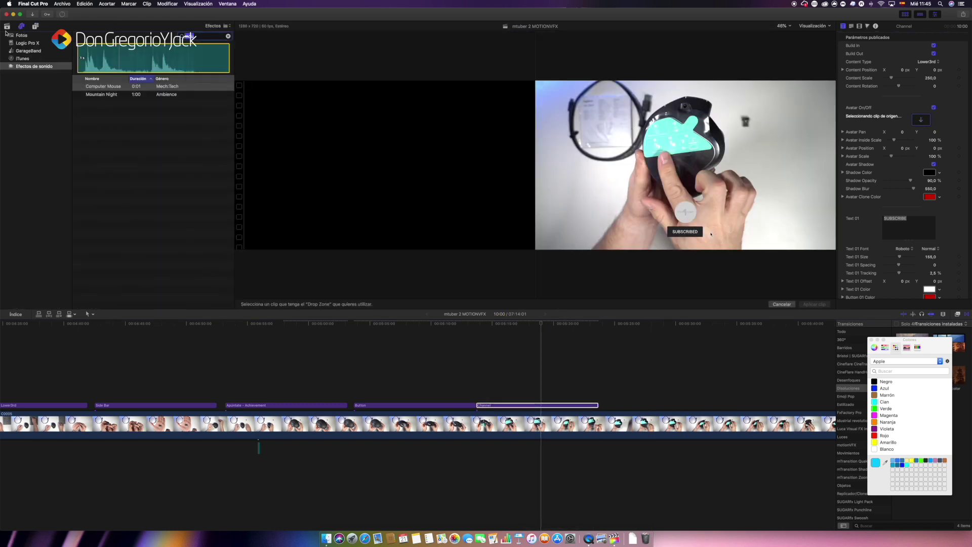
left_click(8, 27)
left_click(146, 72)
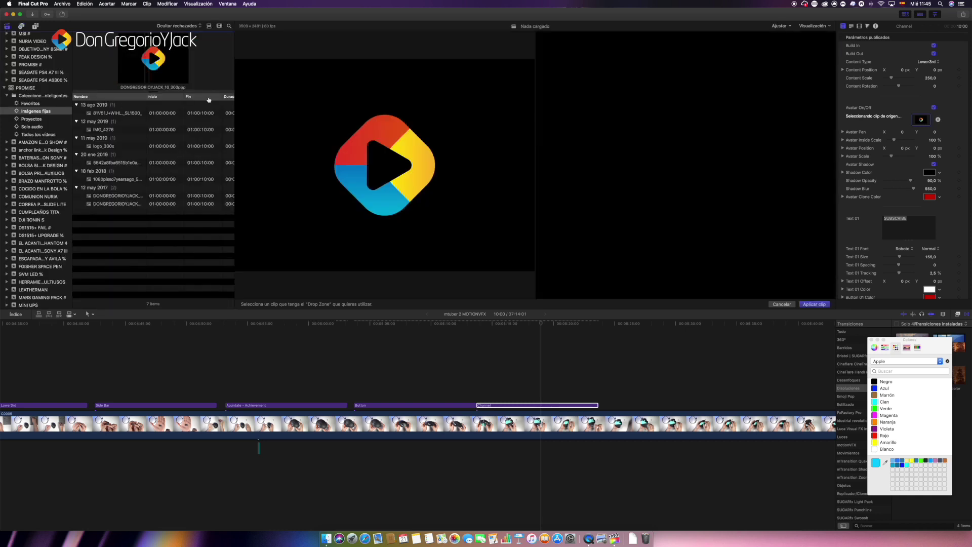
left_click(816, 304)
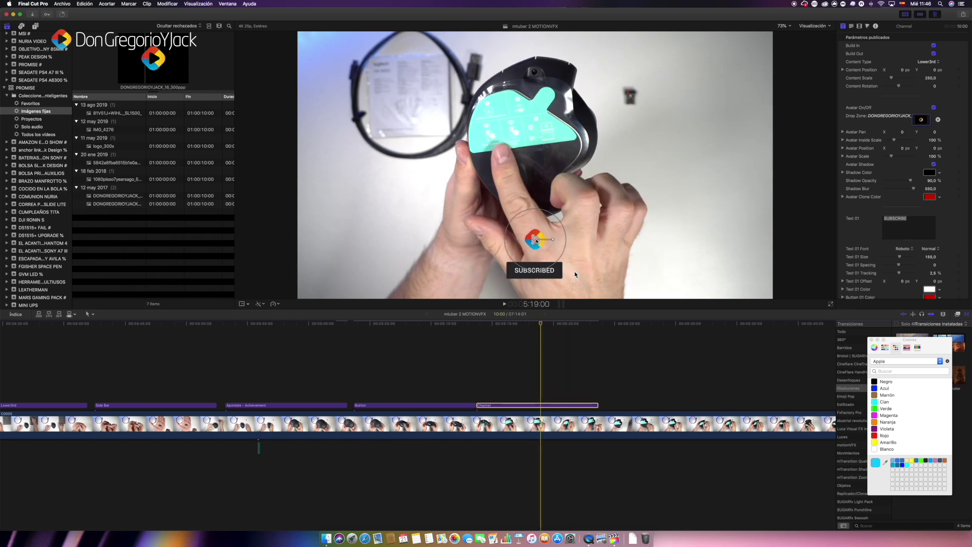
left_click_drag(575, 274, 751, 272)
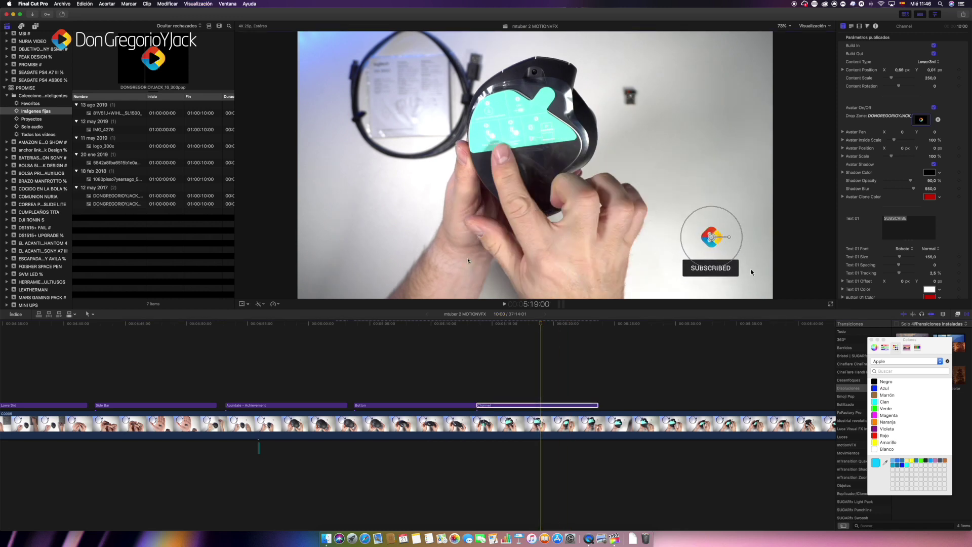
Step: Place the mTuber 2 Invitation title after Channel and play it
left_click(35, 26)
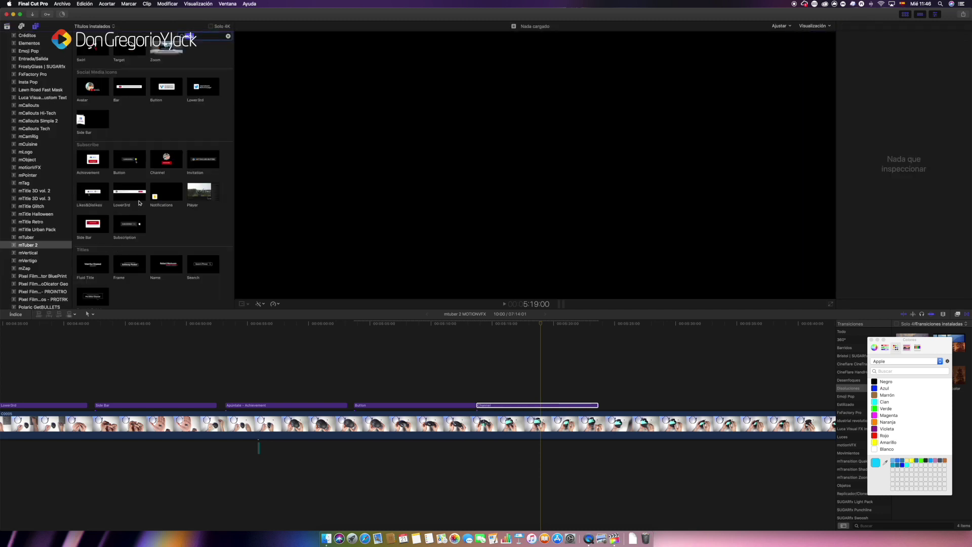
left_click_drag(203, 164, 603, 402)
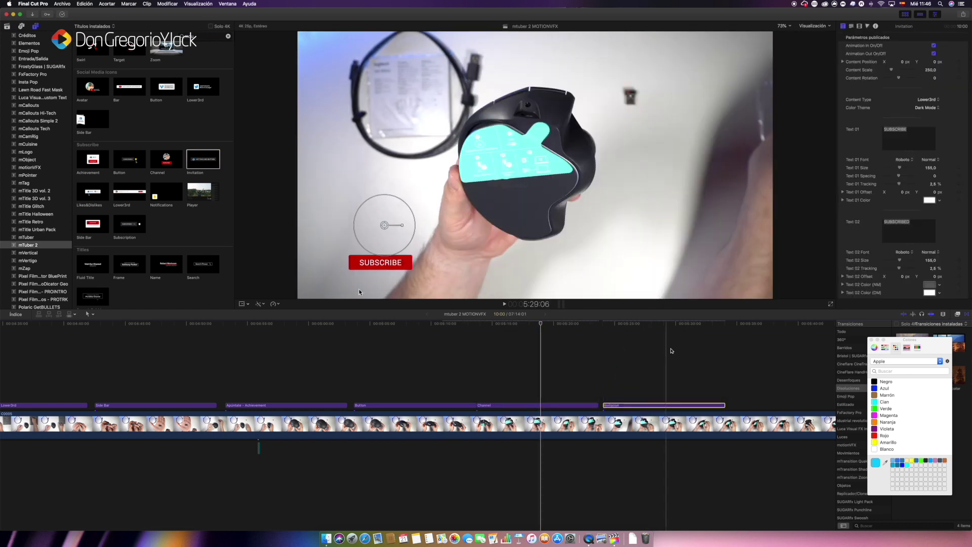
scroll(640, 337, "right", 5)
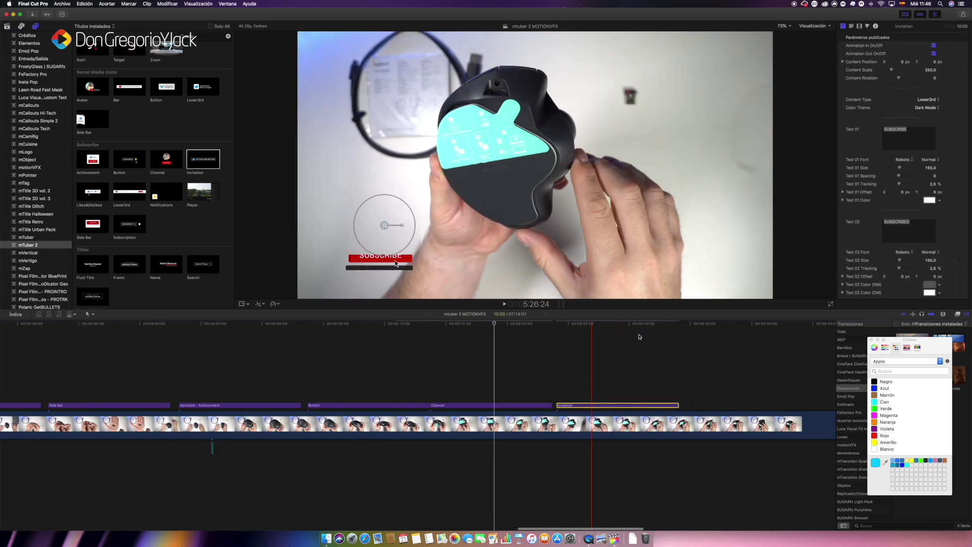
left_click(445, 336)
key("space")
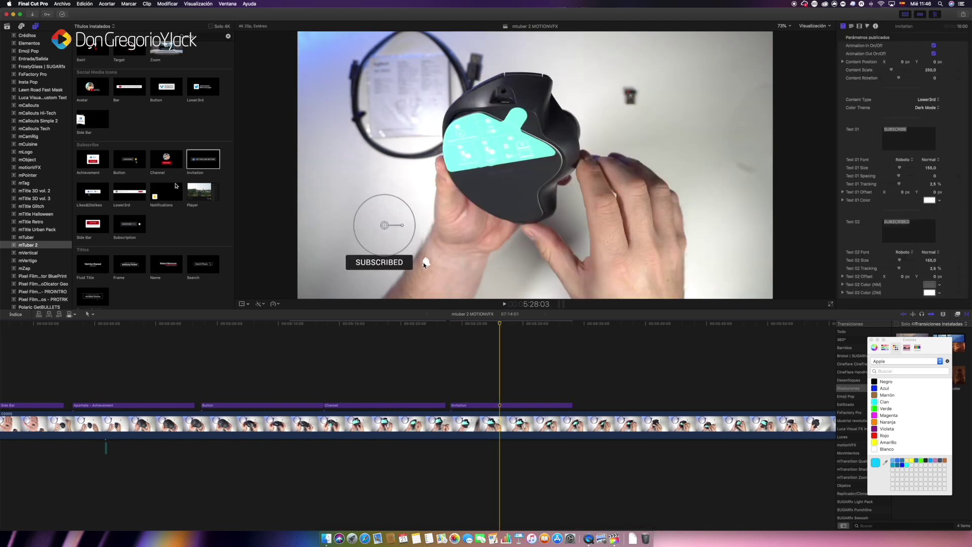
Step: Add Likes&Dislikes with its counter moved to the top, scaled 300, tilted -0.6, then add Lower3rd
mouse_move(92, 194)
left_mouse_down()
mouse_move(583, 397)
mouse_move(577, 404)
left_mouse_up()
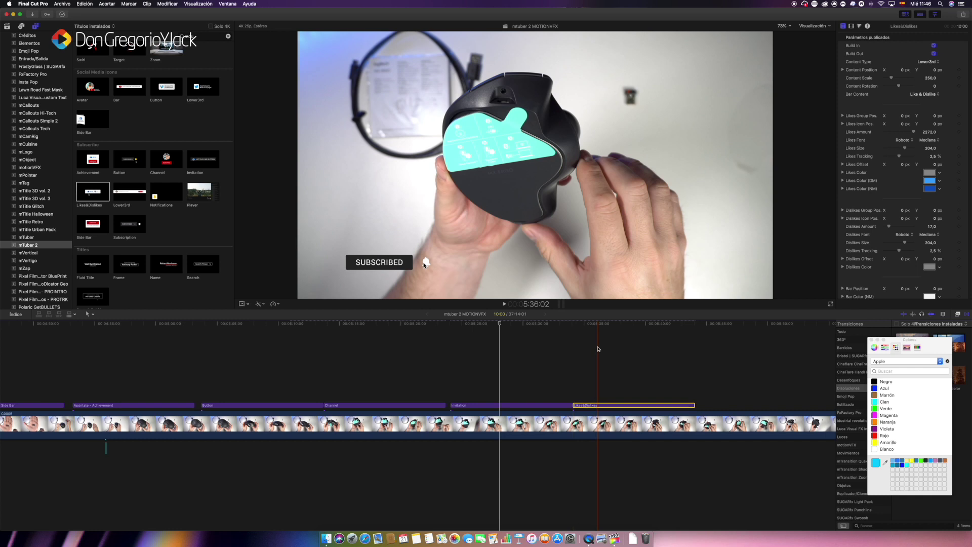
left_click(638, 349)
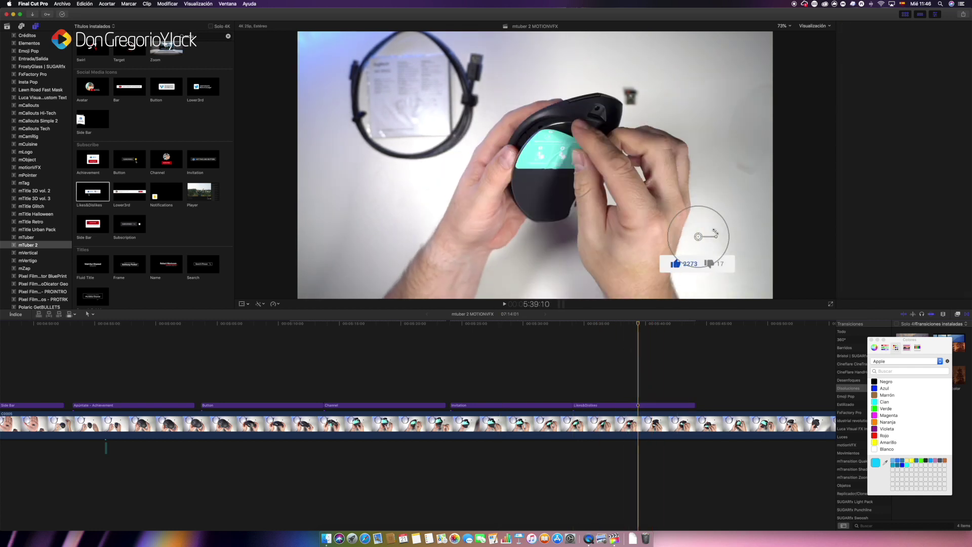
left_click_drag(703, 237, 699, 72)
type("300")
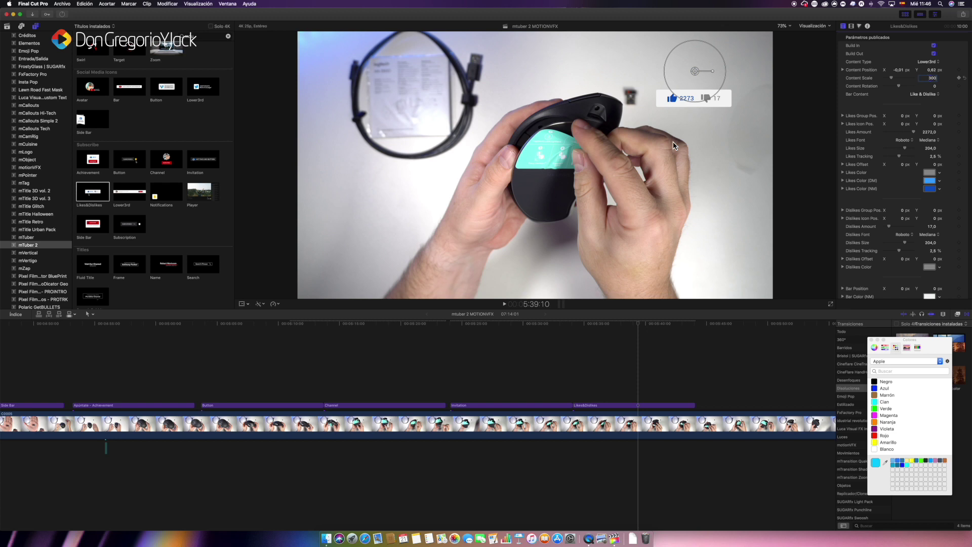
key("Return")
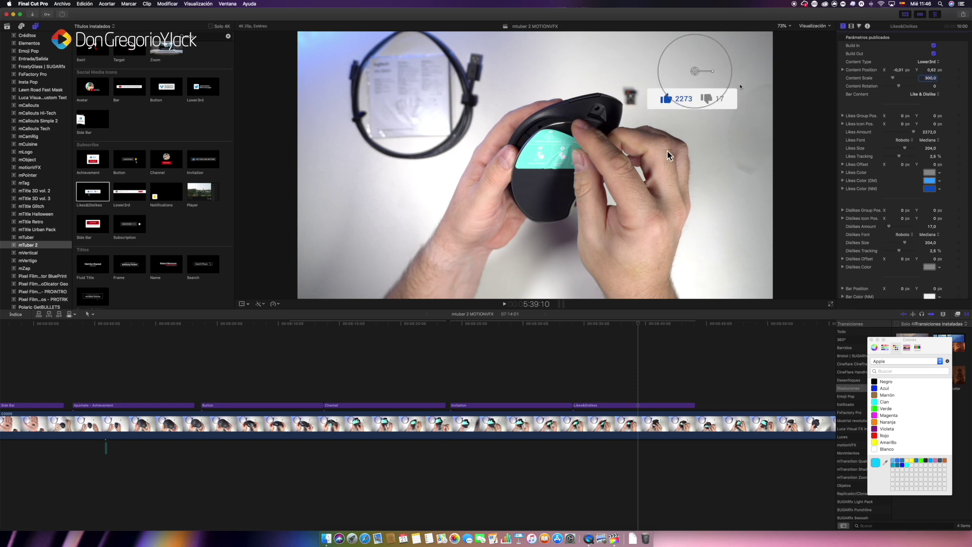
left_click_drag(667, 151, 641, 125)
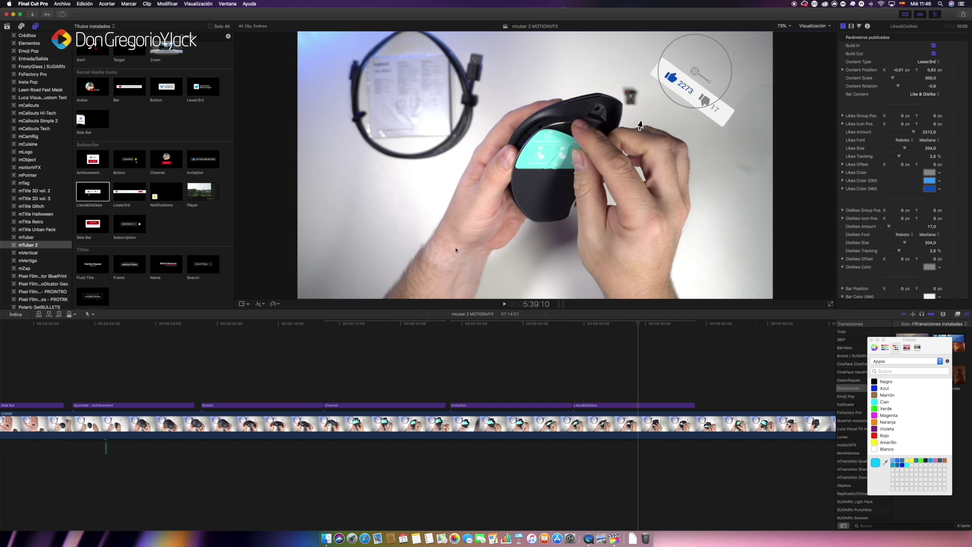
left_click_drag(128, 198, 700, 383)
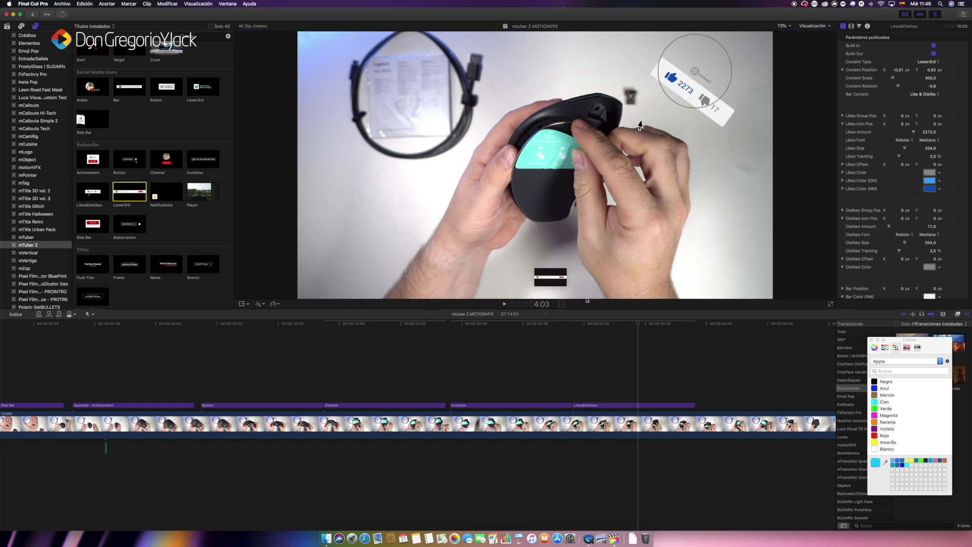
Step: Scrub through the Lower3rd subscribe animation
left_click(725, 405)
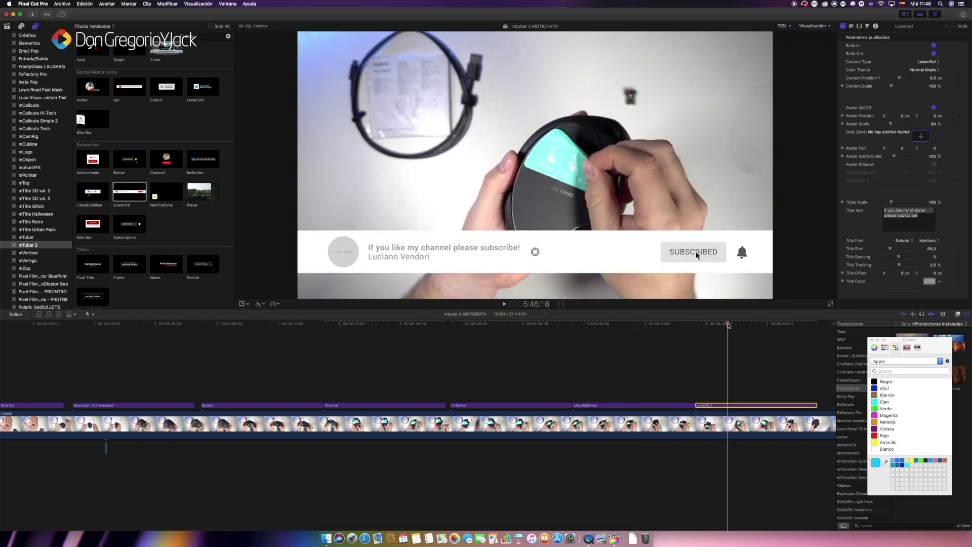
scroll(612, 337, "right", 5)
scroll(611, 337, "right", 2)
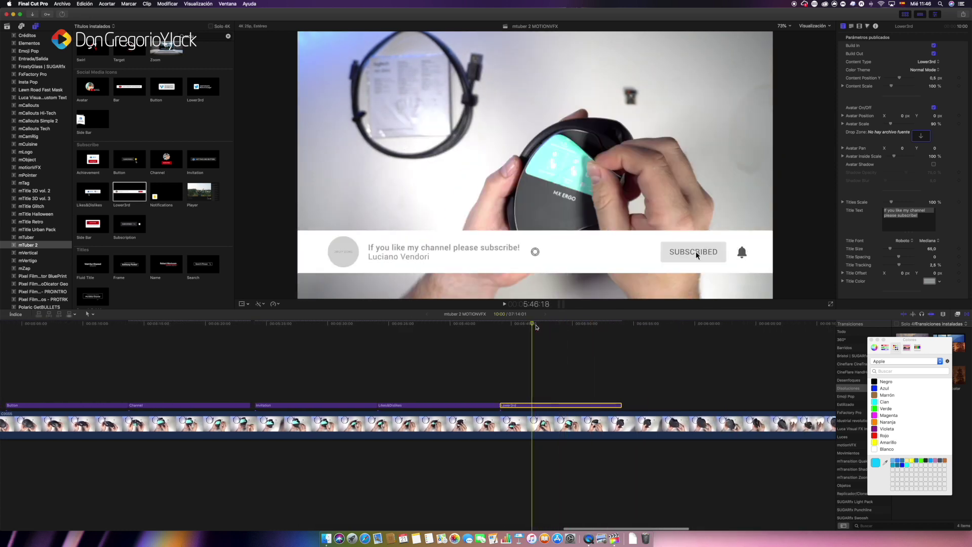
left_click_drag(537, 327, 544, 327)
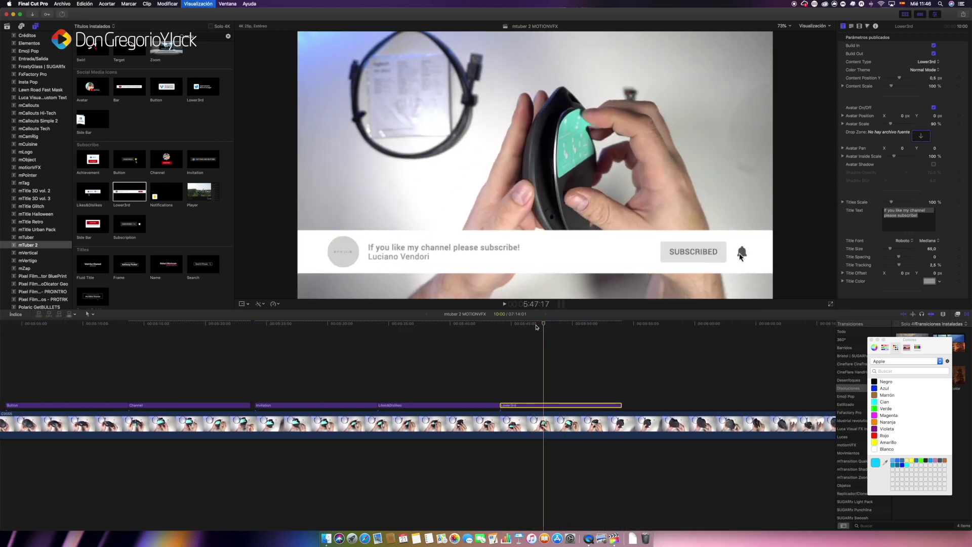
Step: Add the Notifications title after Lower3rd and preview it
left_click_drag(150, 196, 625, 400)
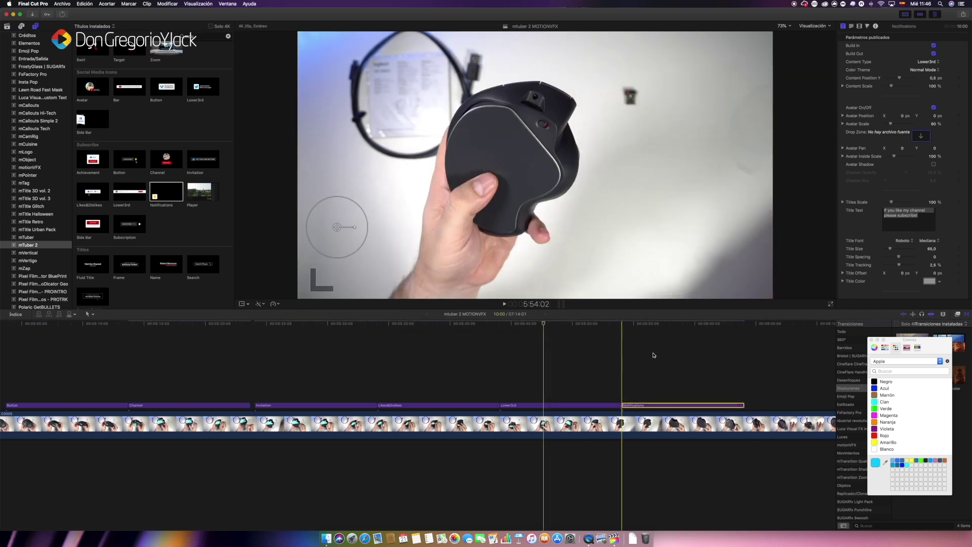
left_click(661, 343)
key("space")
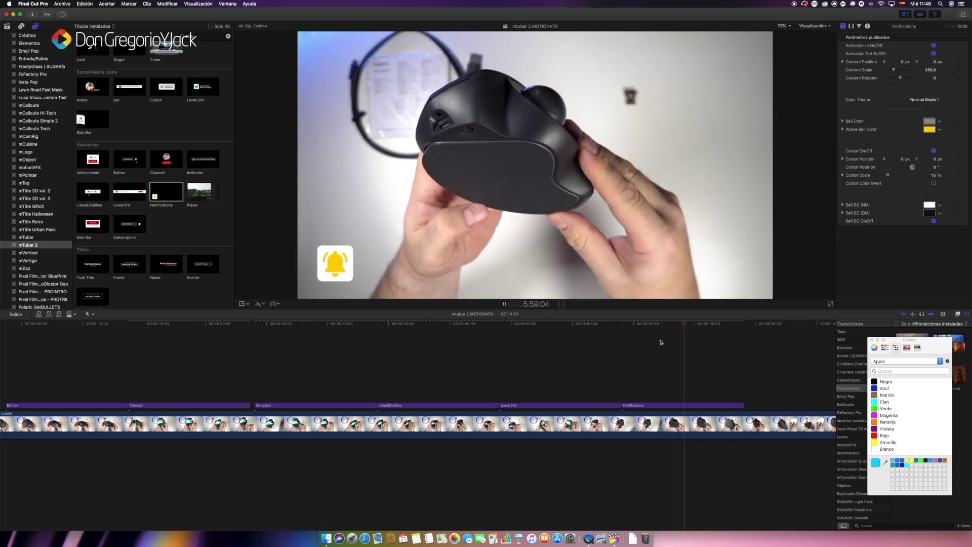
key("space")
Step: Add the Player title after Notifications and preview it, then start dragging in Side Bar
scroll(661, 342, "right", 8)
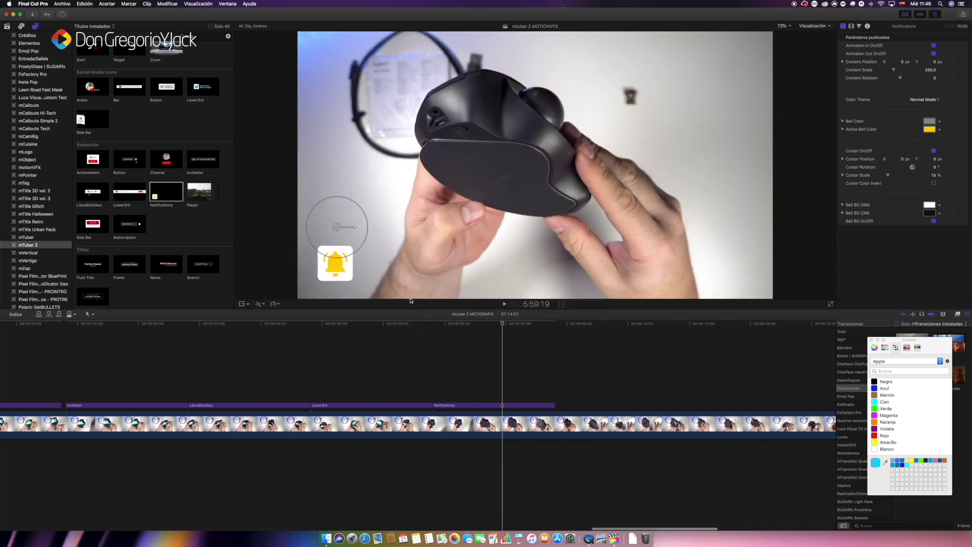
left_click_drag(196, 192, 550, 398)
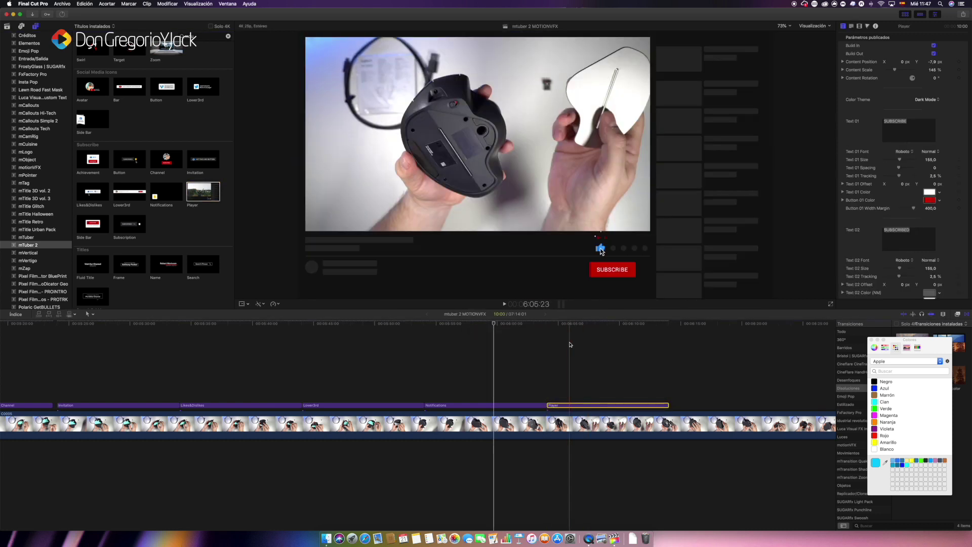
key("space")
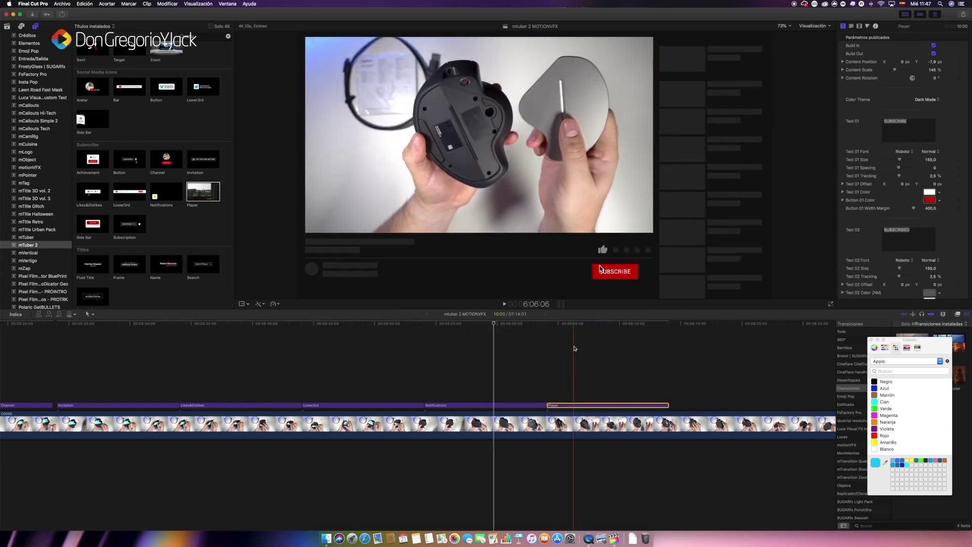
key("space")
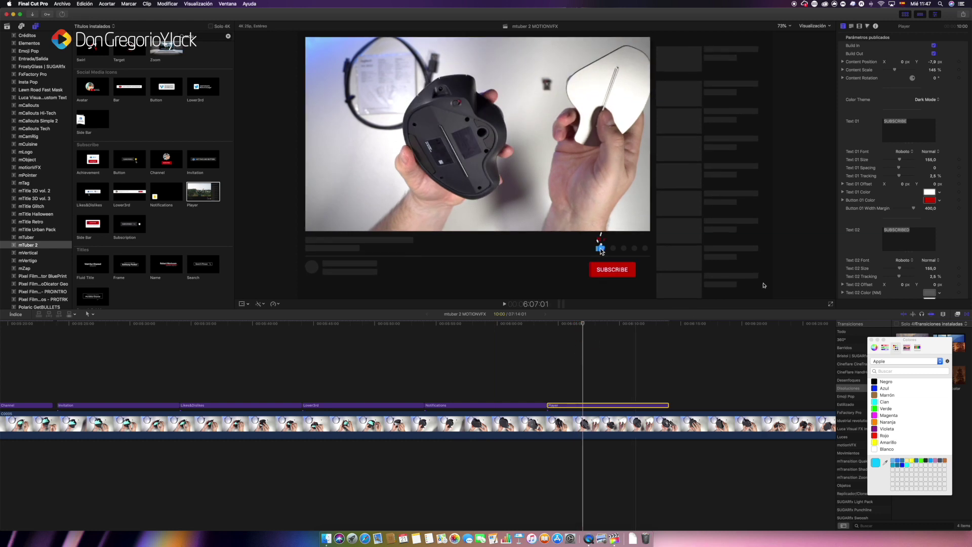
scroll(892, 187, "down", 5)
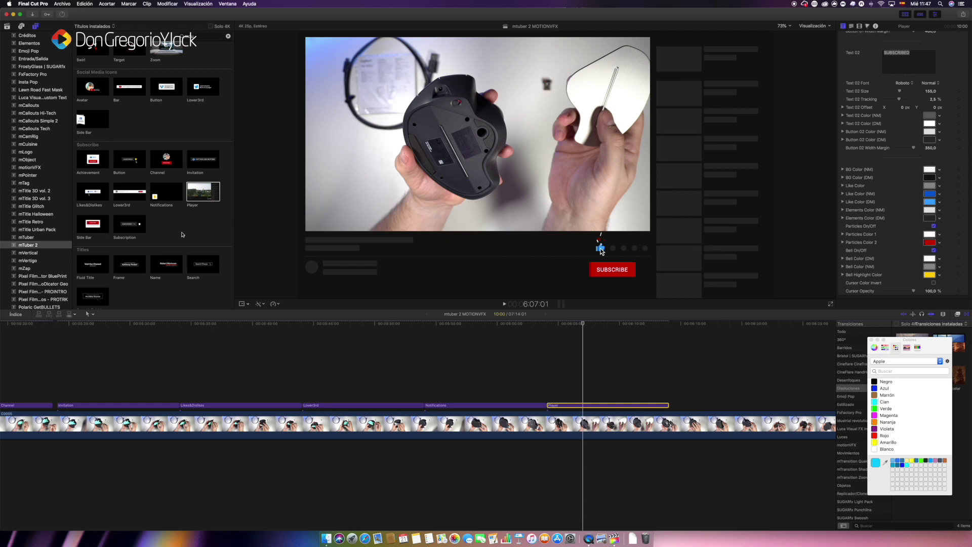
left_click_drag(92, 224, 665, 381)
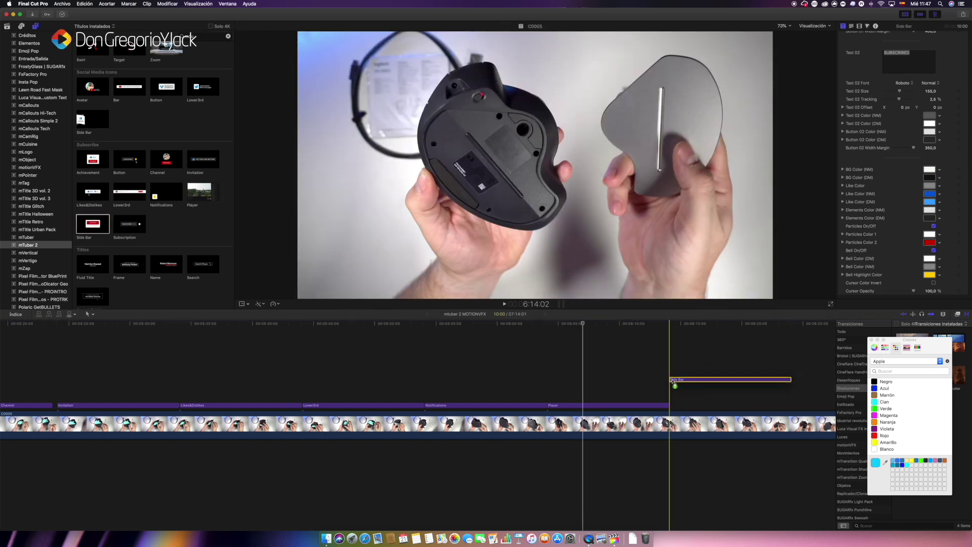
Step: Place Side Bar after Player, replay it to the 'and like!' thumbs-up frame, and select the clip
left_click_drag(665, 381, 666, 381)
left_click(714, 340)
key("space")
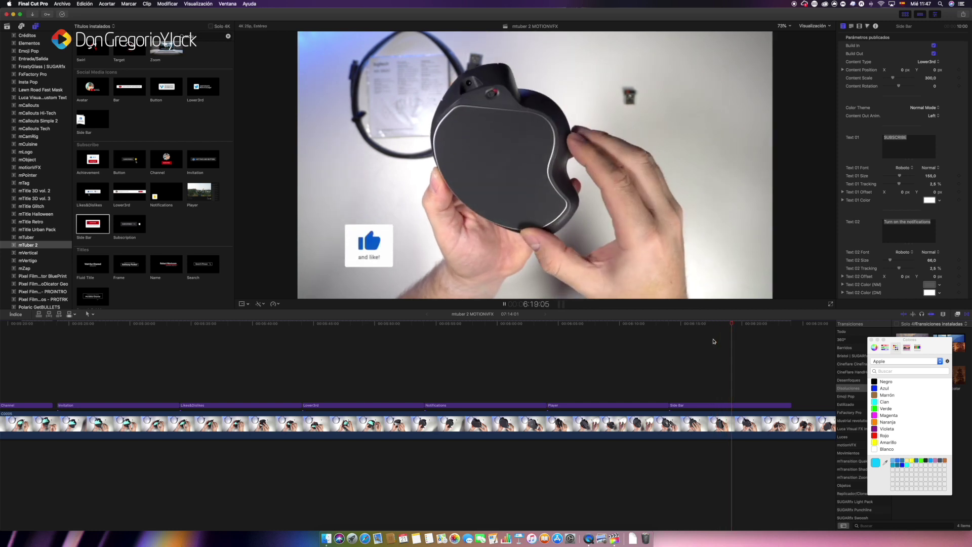
left_click(669, 323)
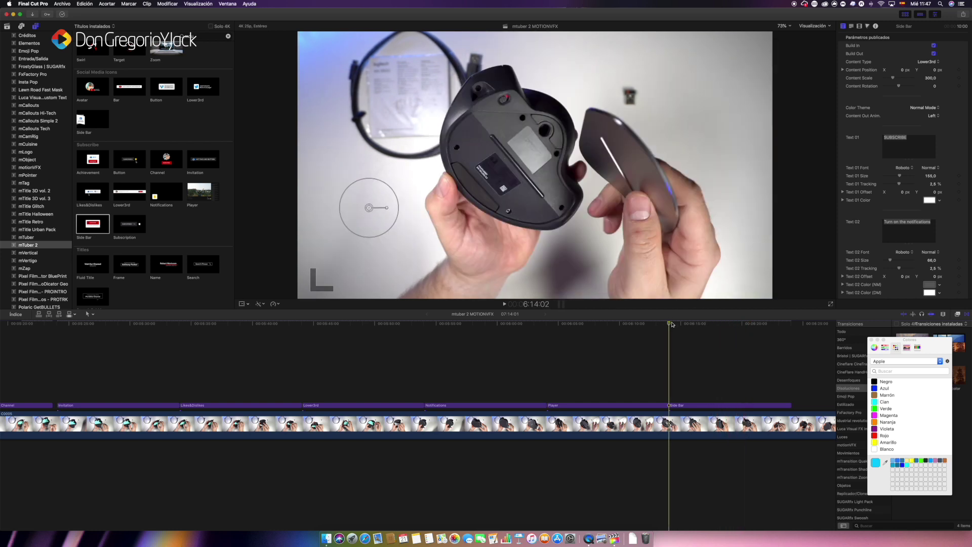
key("space")
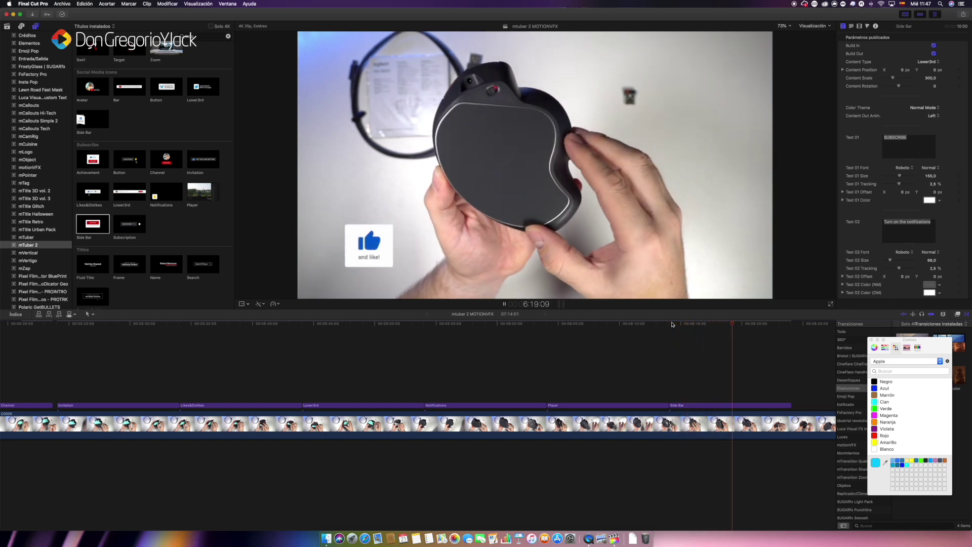
key("space")
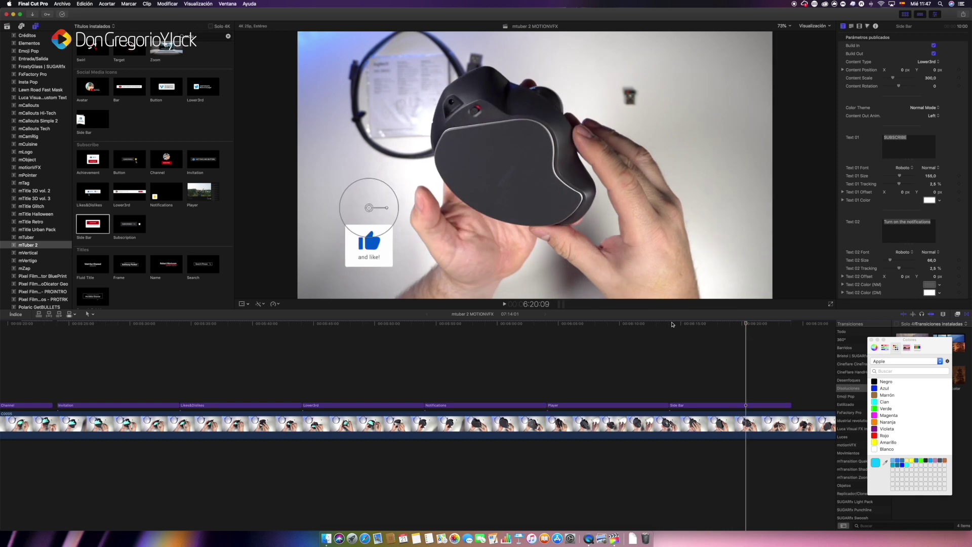
scroll(633, 354, "right", 8)
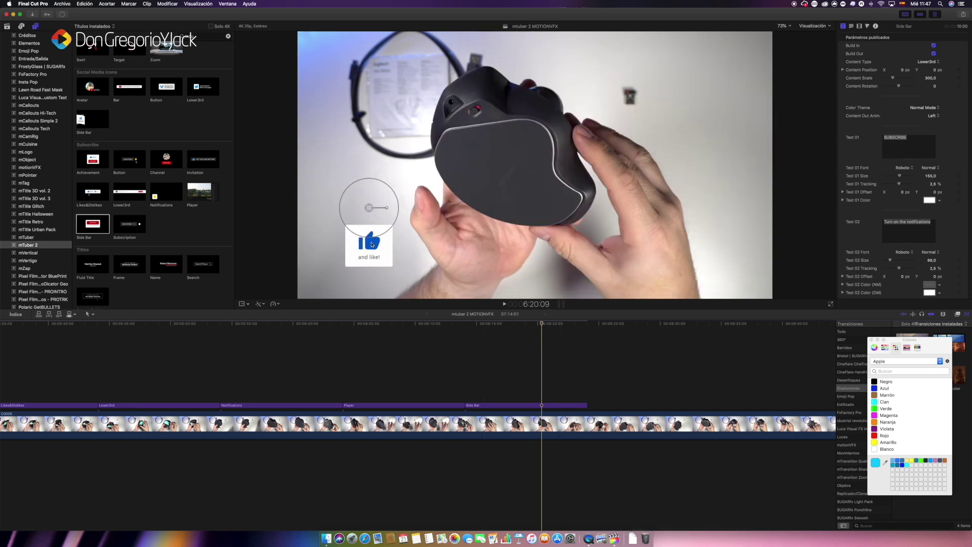
scroll(884, 206, "down", 2)
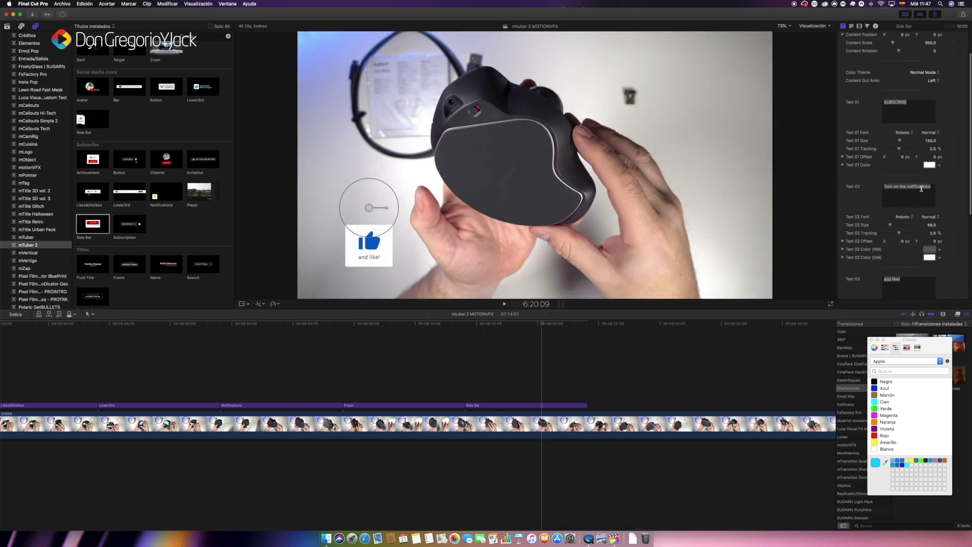
left_click(514, 405)
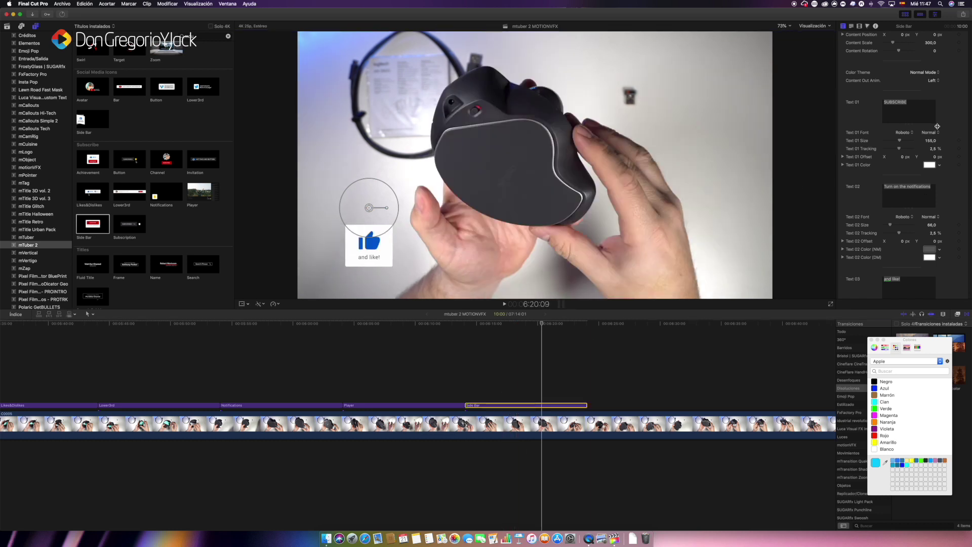
scroll(937, 127, "down", 5)
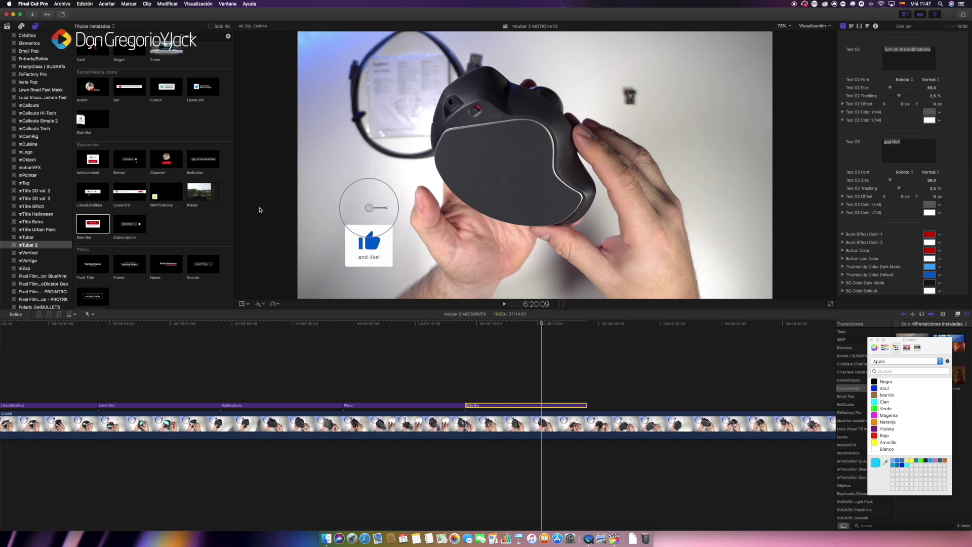
Step: Add the Subscription title after Side Bar and play it
left_click_drag(121, 227, 589, 403)
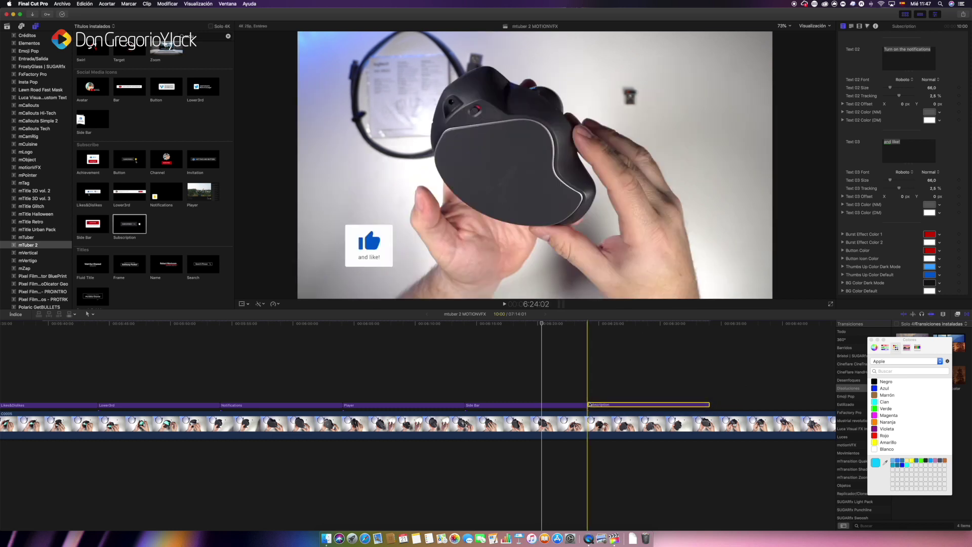
left_click(632, 349)
key("space")
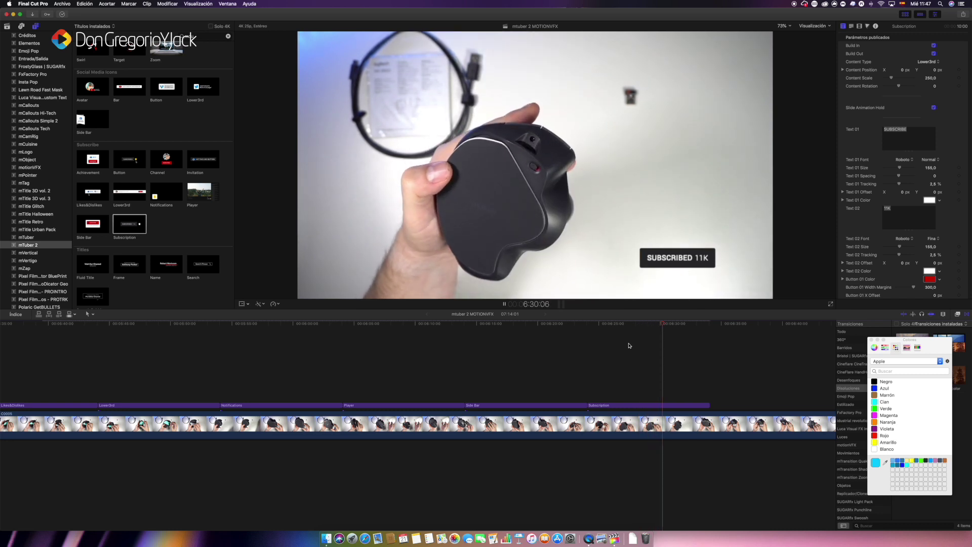
key("space")
key("space")
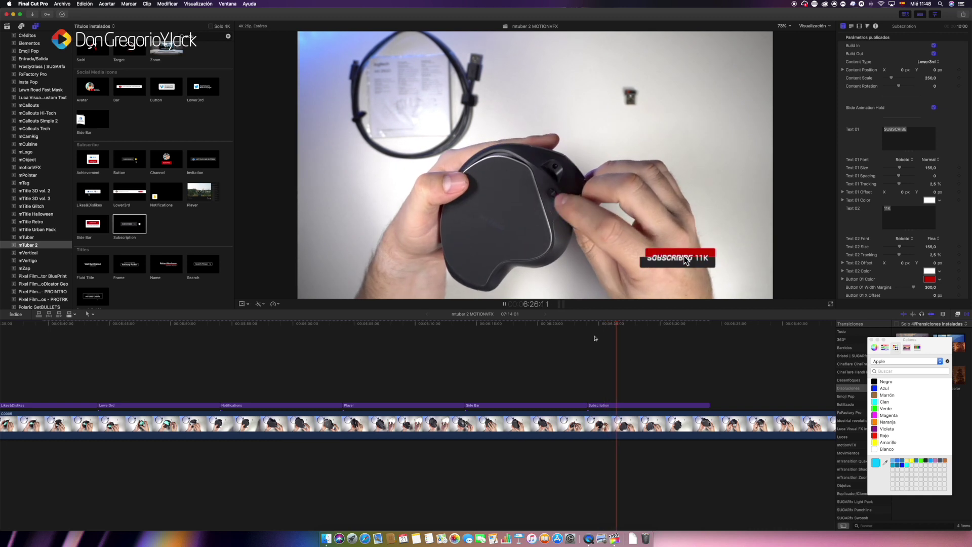
key("space")
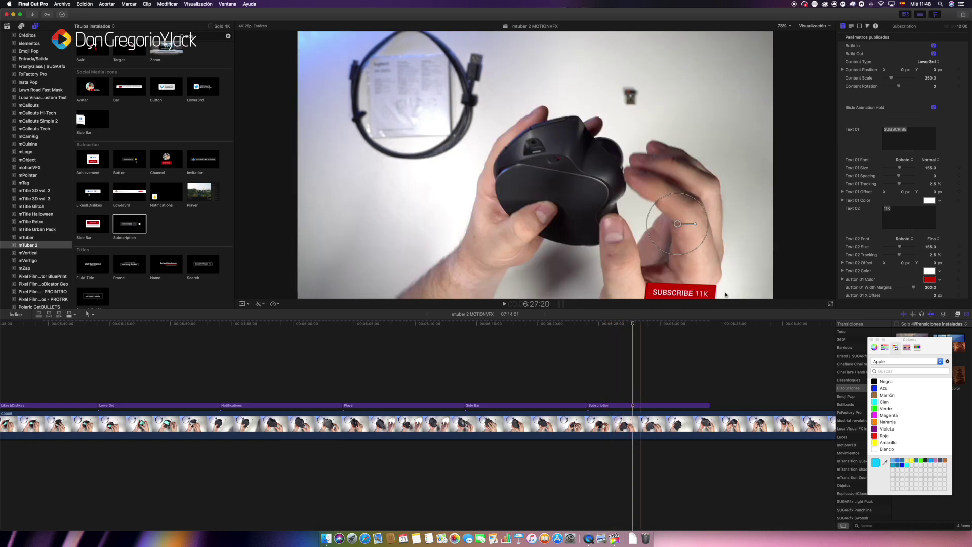
Step: Replace the SUBSCRIBE button text with 'Hola' and replay to check
left_click(913, 130)
type("N")
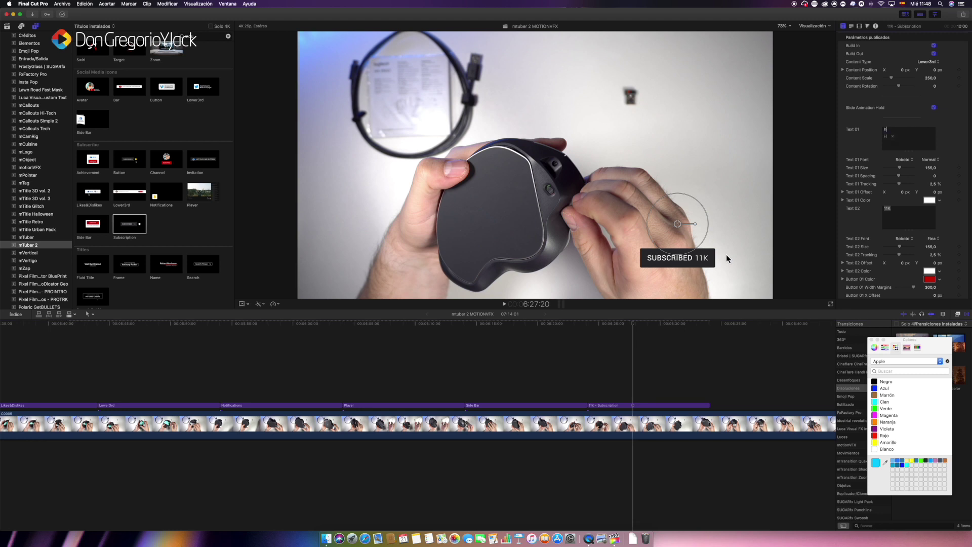
type("la")
key("Return")
key("l")
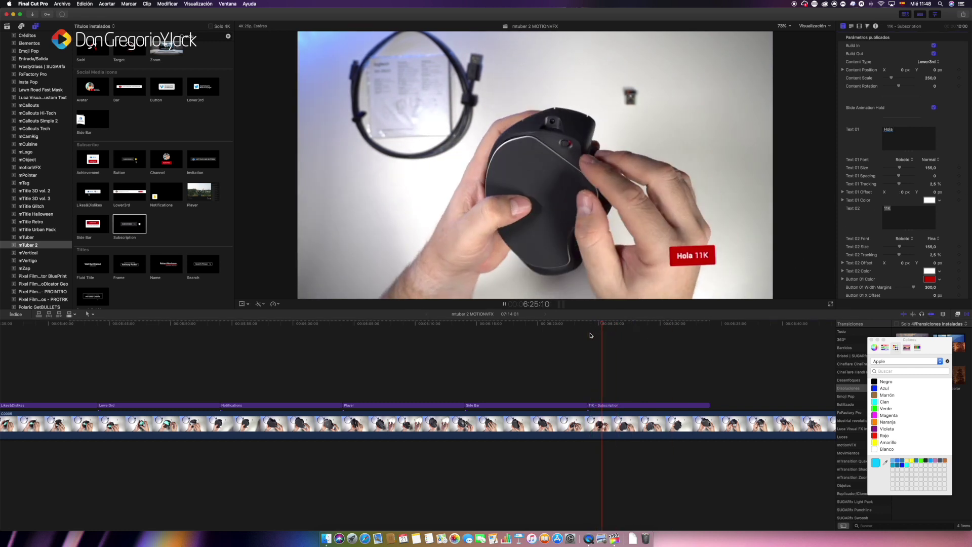
key("k")
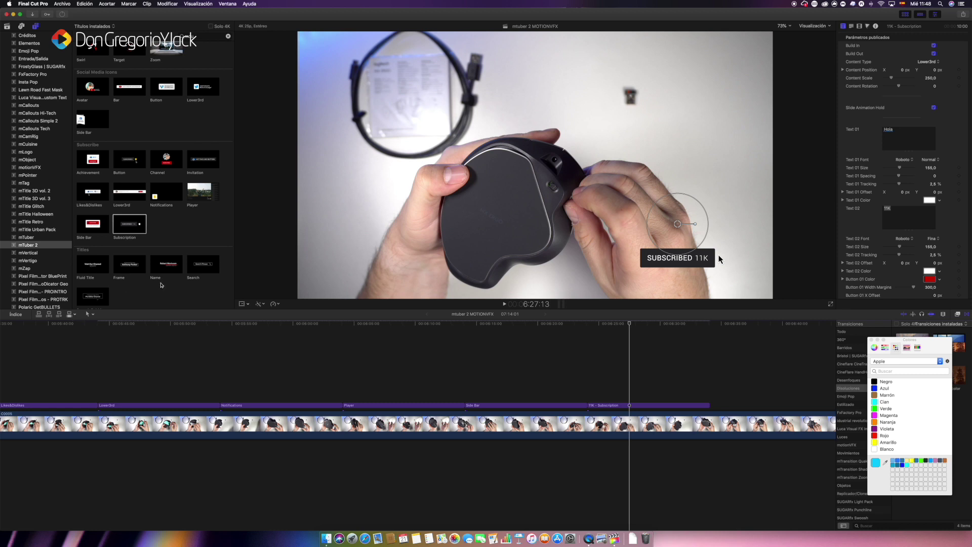
scroll(155, 261, "down", 1)
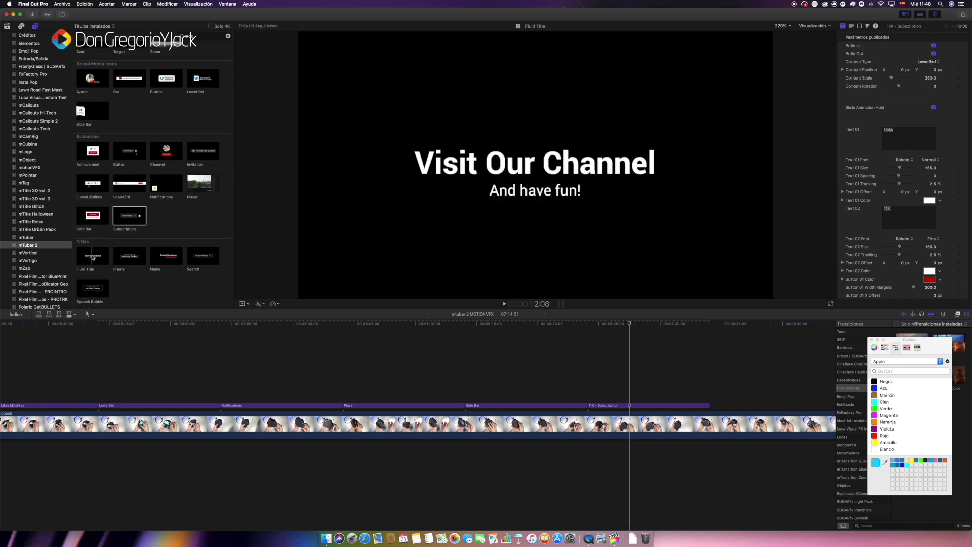
Step: Add the Fluid Title after Subscription and preview it
scroll(682, 400, "right", 5)
scroll(683, 400, "right", 3)
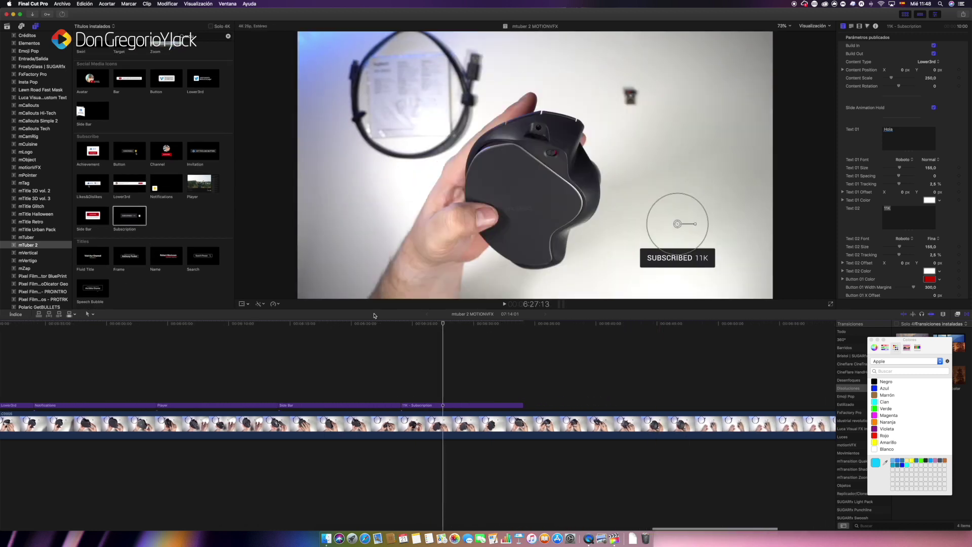
left_click_drag(87, 261, 554, 399)
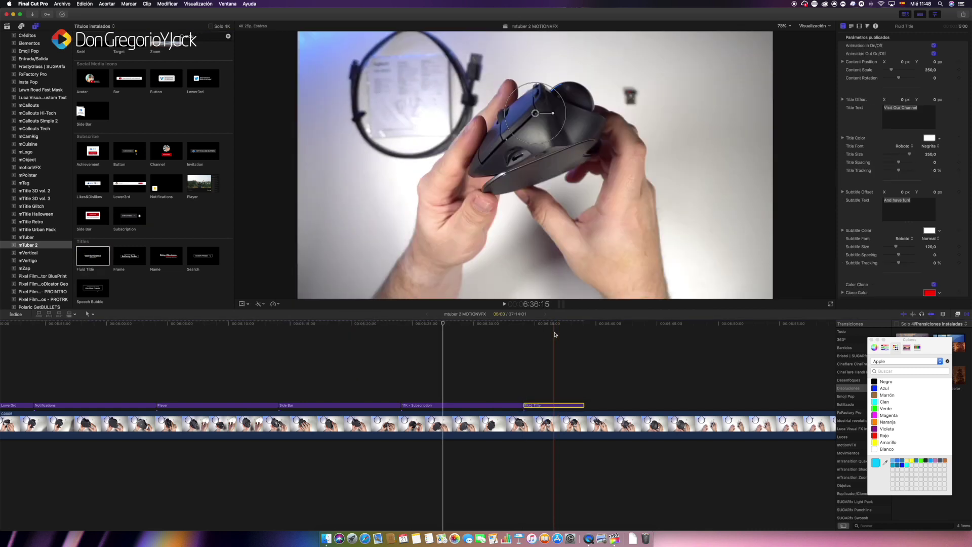
left_click(545, 338)
key("space")
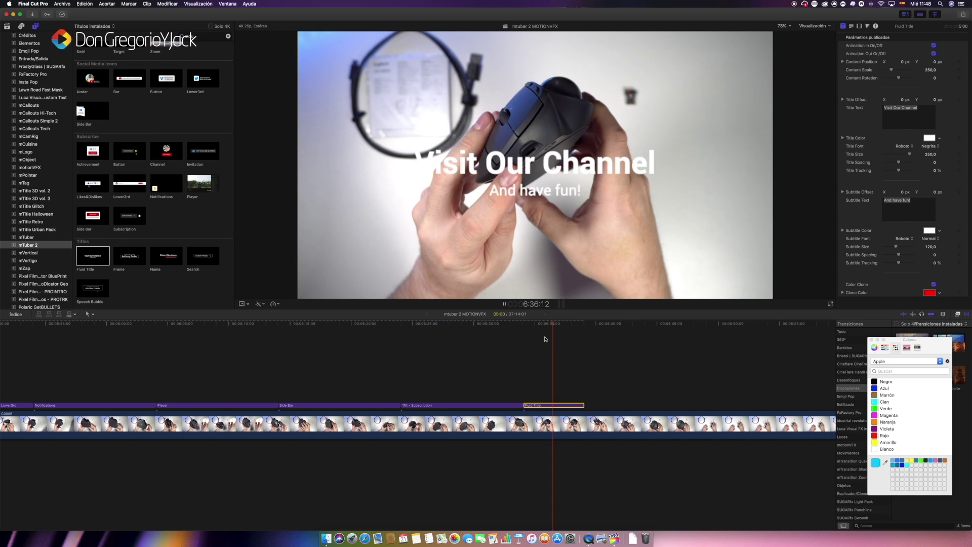
key("space")
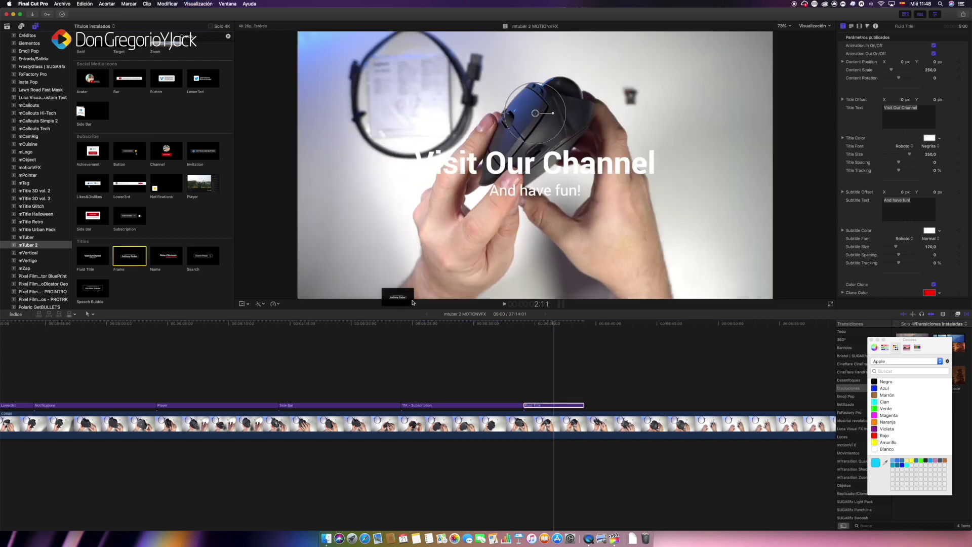
Step: Add the Frame title, move its text upper right, and show Title/Action Safe Zones
left_click_drag(130, 258, 598, 376)
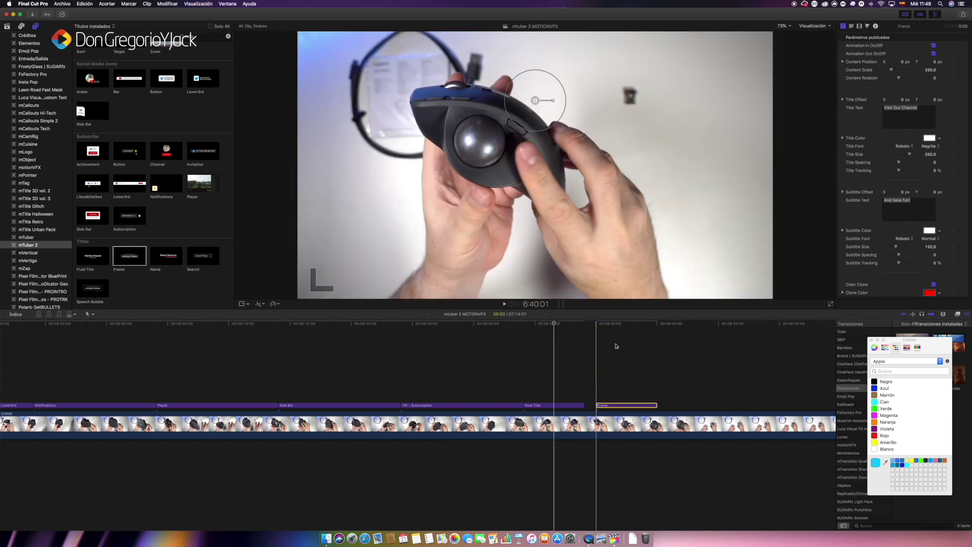
key("space")
key("space")
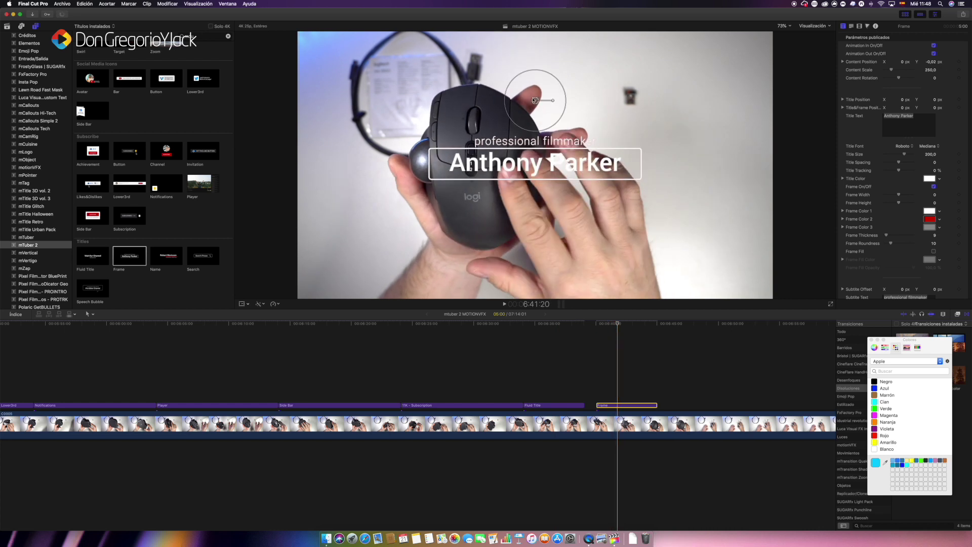
left_click_drag(534, 100, 637, 22)
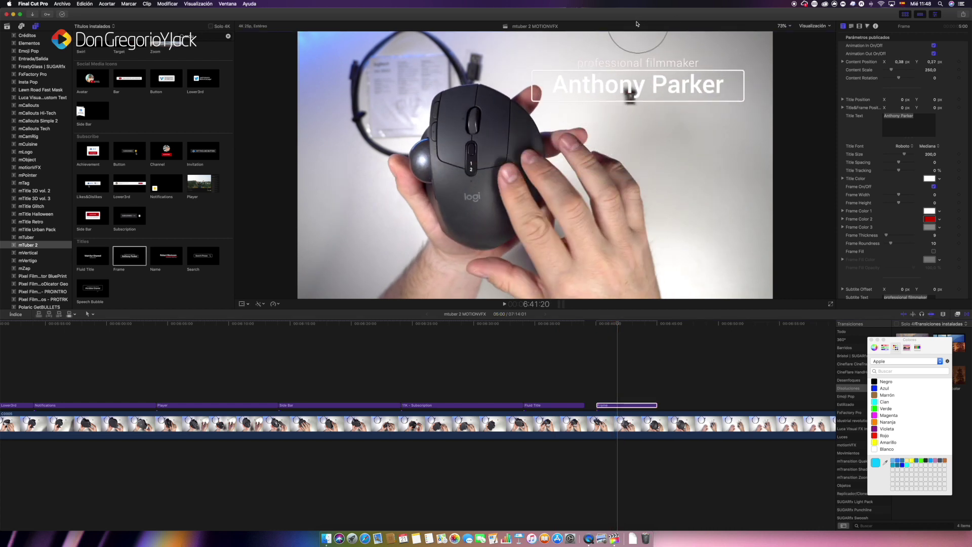
left_click(806, 26)
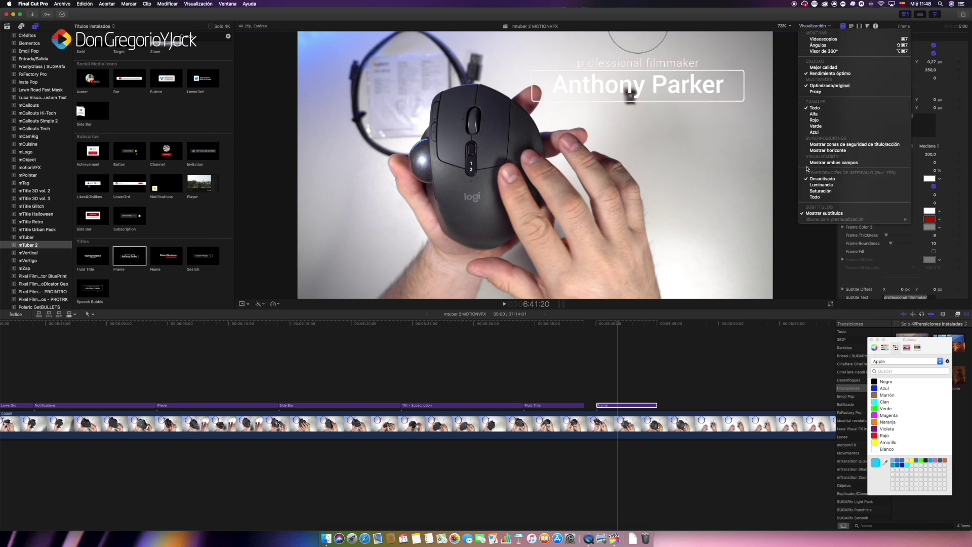
left_click(819, 145)
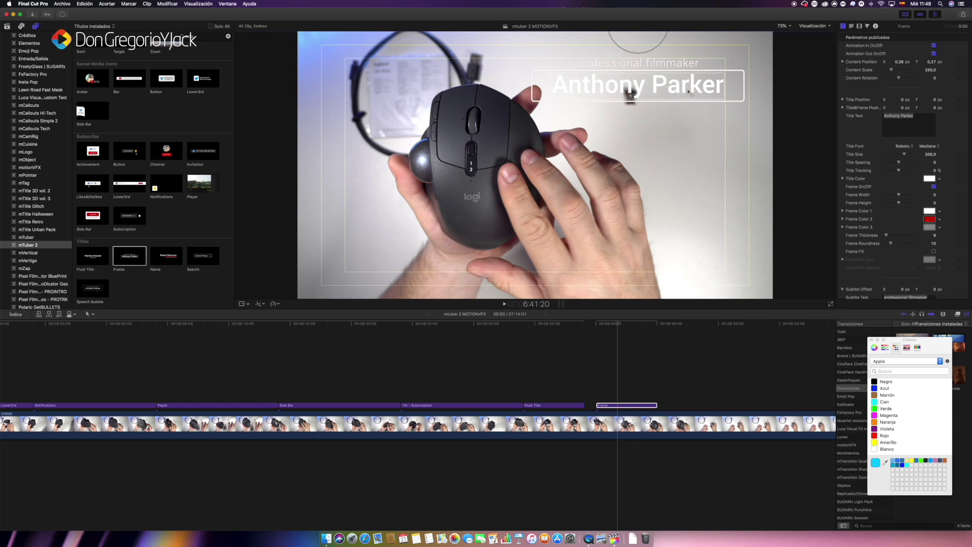
Step: Add the Name title after Frame to preview its 'CONTENT CREATOR' caption
left_click(160, 260)
left_click_drag(158, 261, 665, 404)
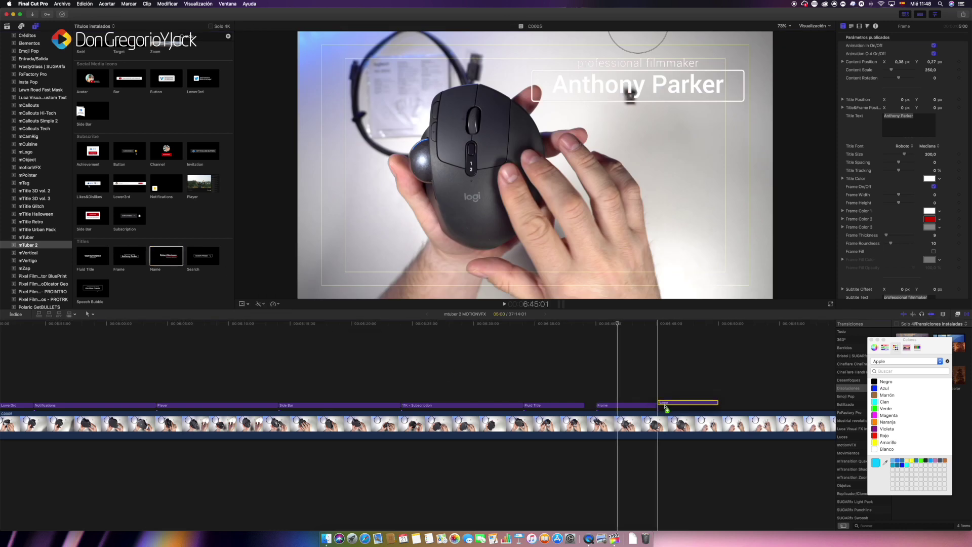
left_click(682, 324)
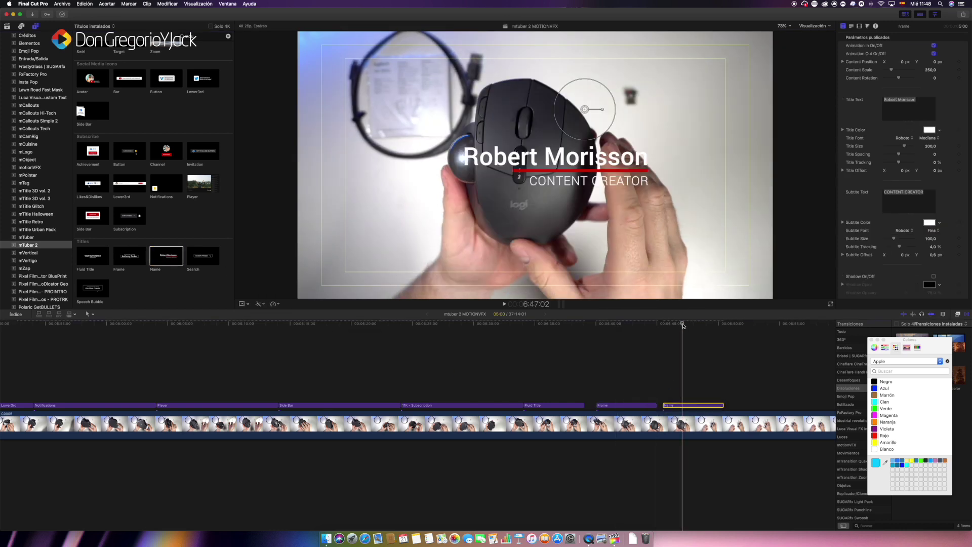
Step: Pause on the Name title and drag it into the top-right corner
key("space")
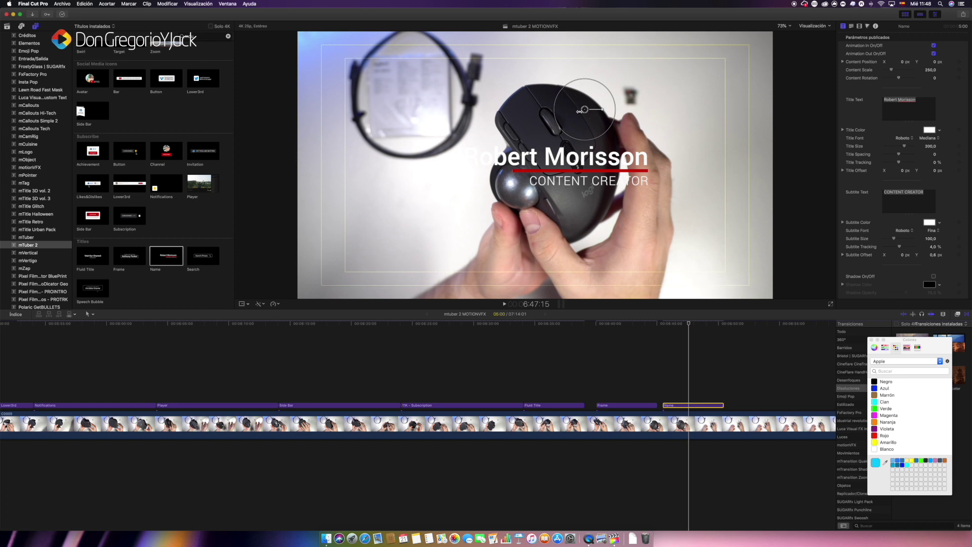
mouse_move(584, 109)
left_mouse_down()
mouse_move(676, 23)
mouse_move(658, 20)
left_mouse_up()
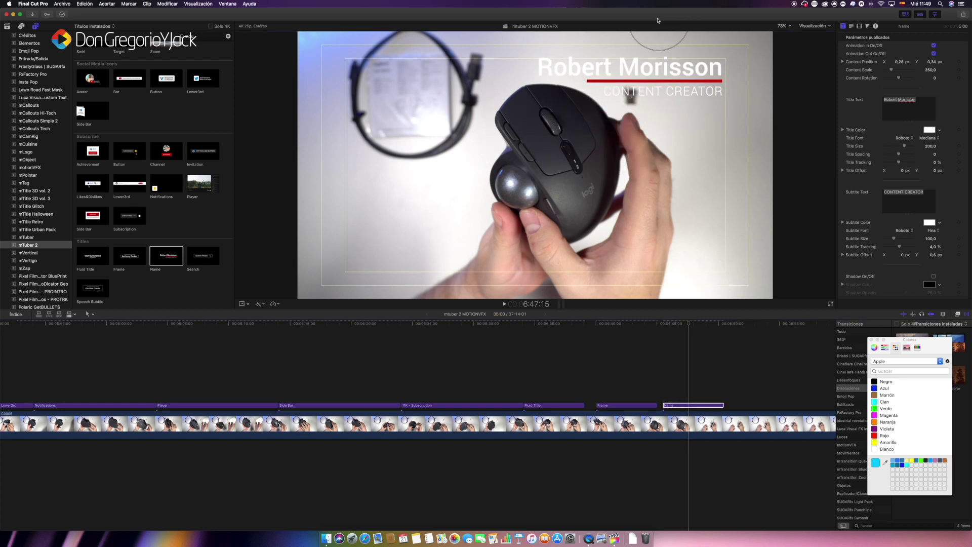
left_click_drag(658, 21, 681, 8)
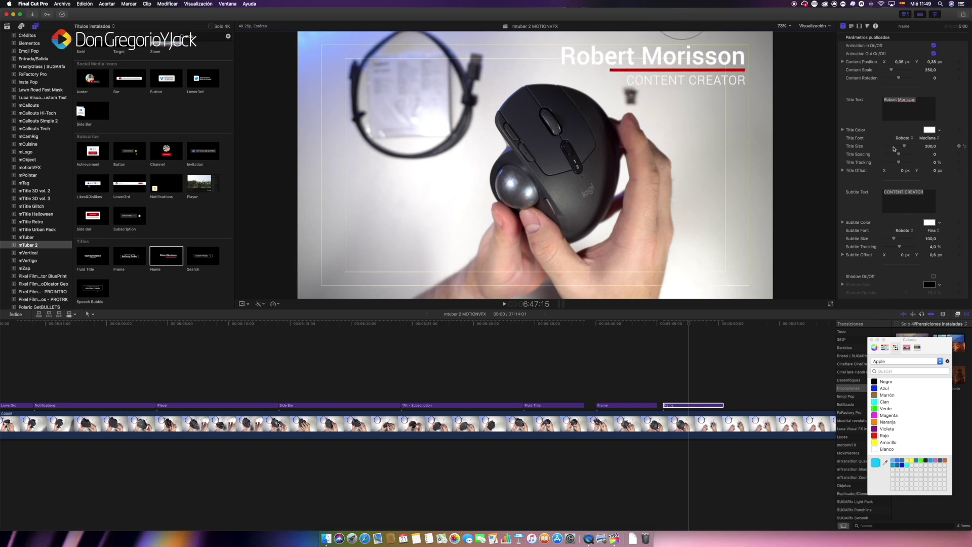
Step: Set the Name title's Title Color and Subtitle Color to Negro (black)
left_click(928, 131)
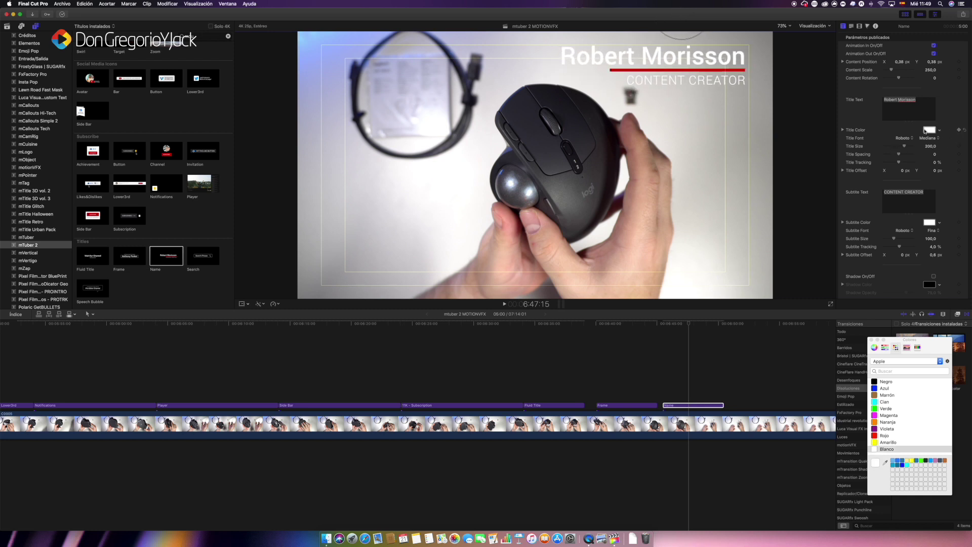
left_click(875, 383)
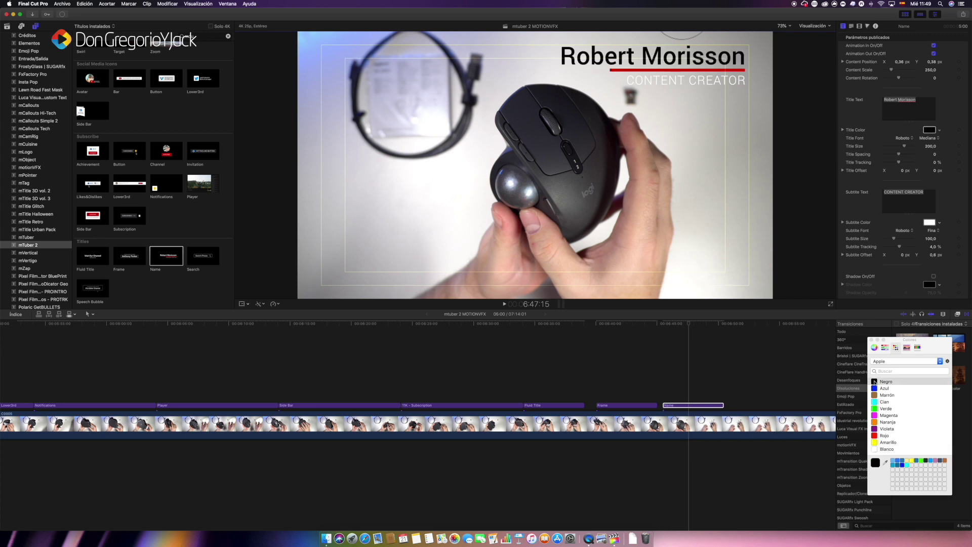
left_click(933, 225)
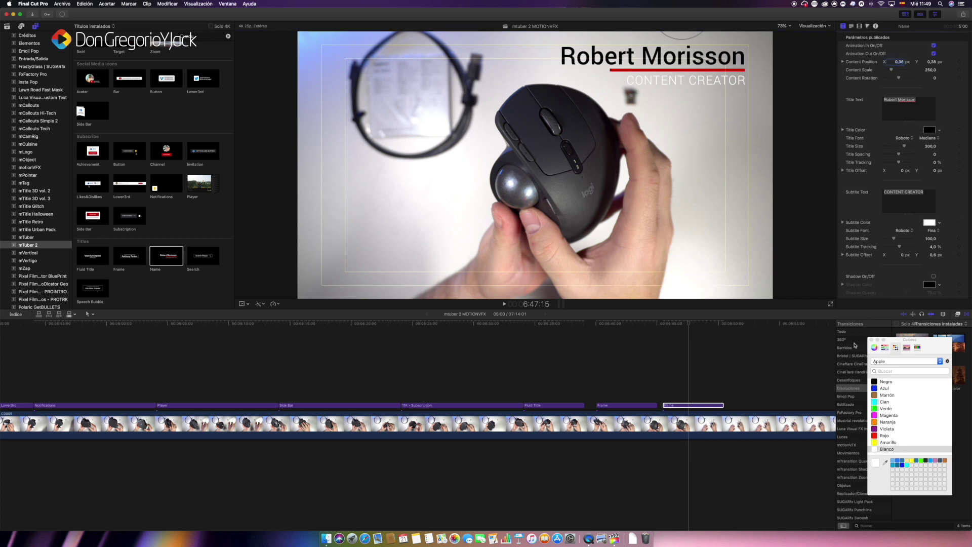
left_click(874, 382)
scroll(651, 355, "right", 10)
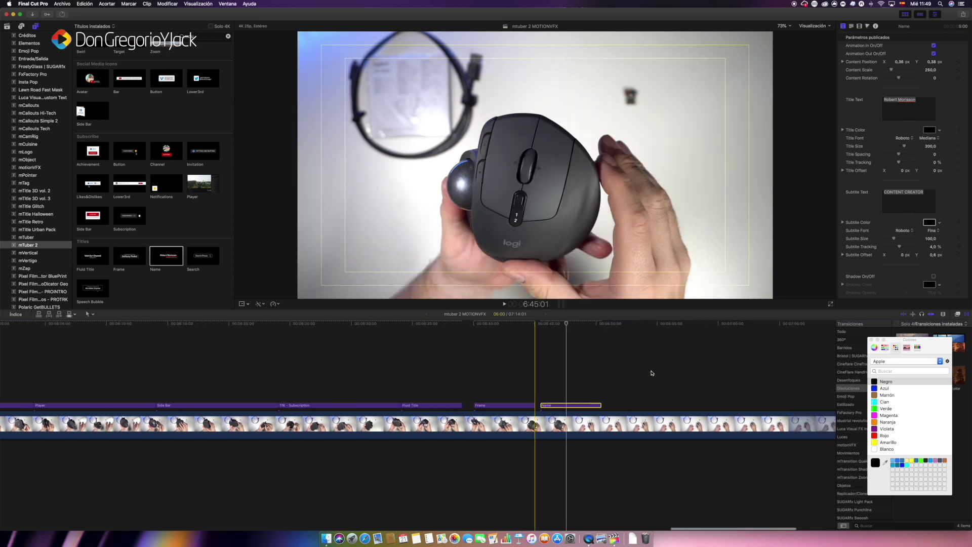
Step: Add the Search title after the Name title and preview it
left_click_drag(192, 253, 426, 400)
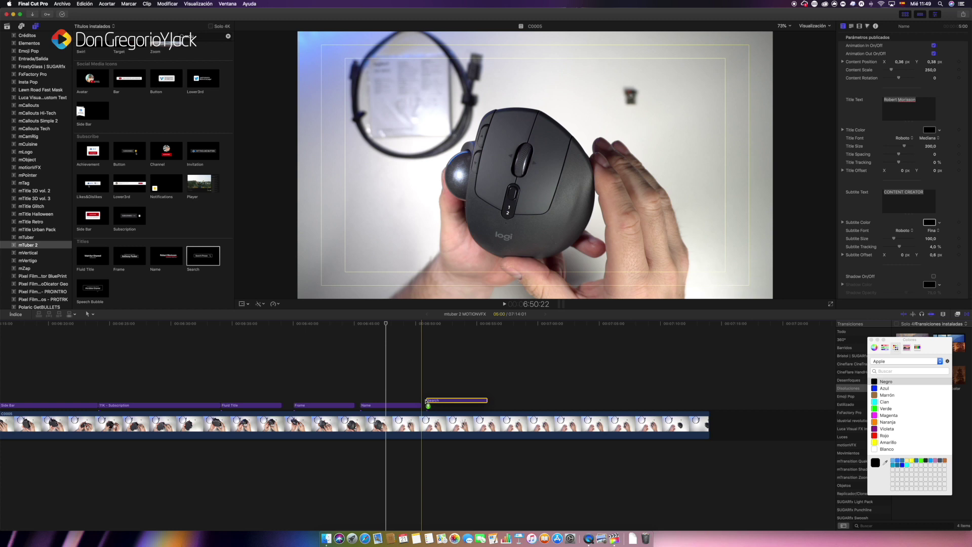
left_click(453, 325)
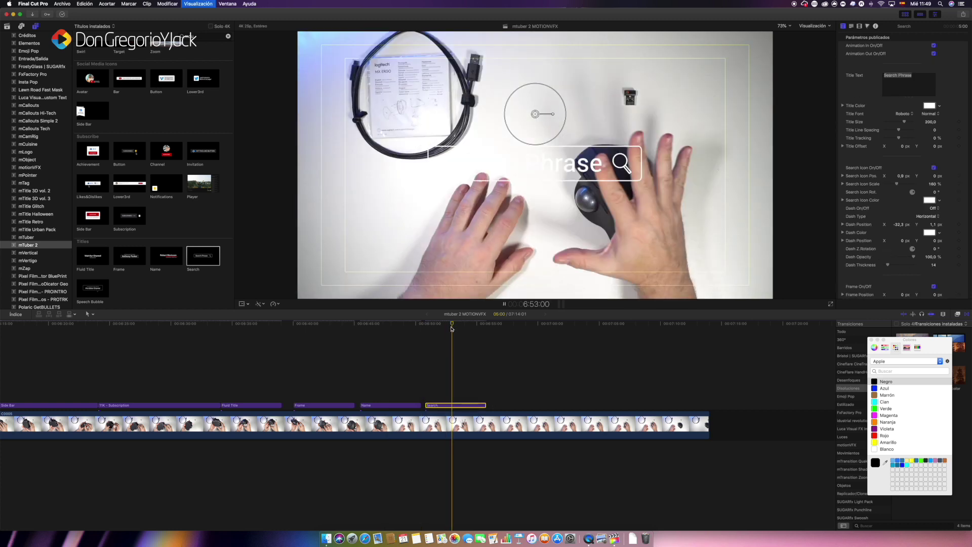
key("space")
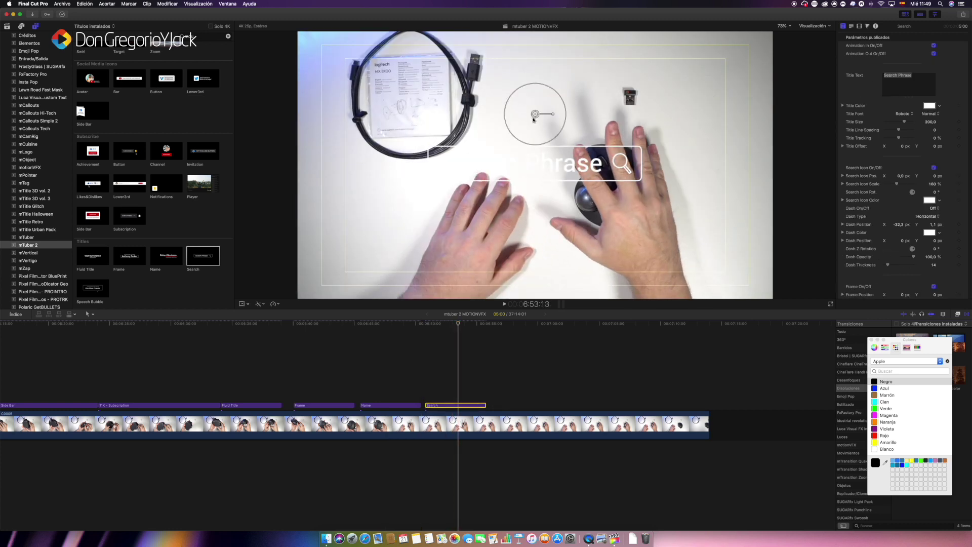
Step: Colour the Search title: black Search Phrase text, red magnifier icon, blue dash
left_click(930, 107)
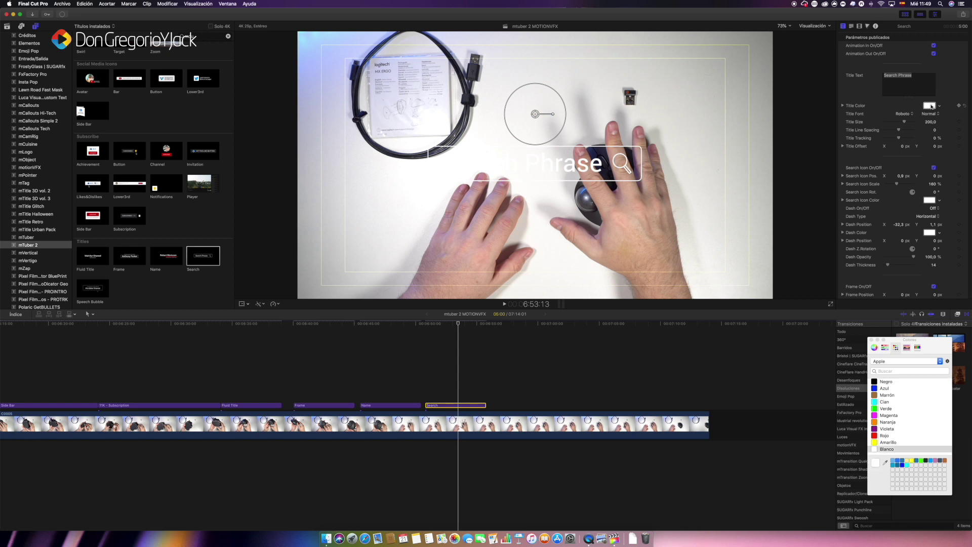
left_click(881, 381)
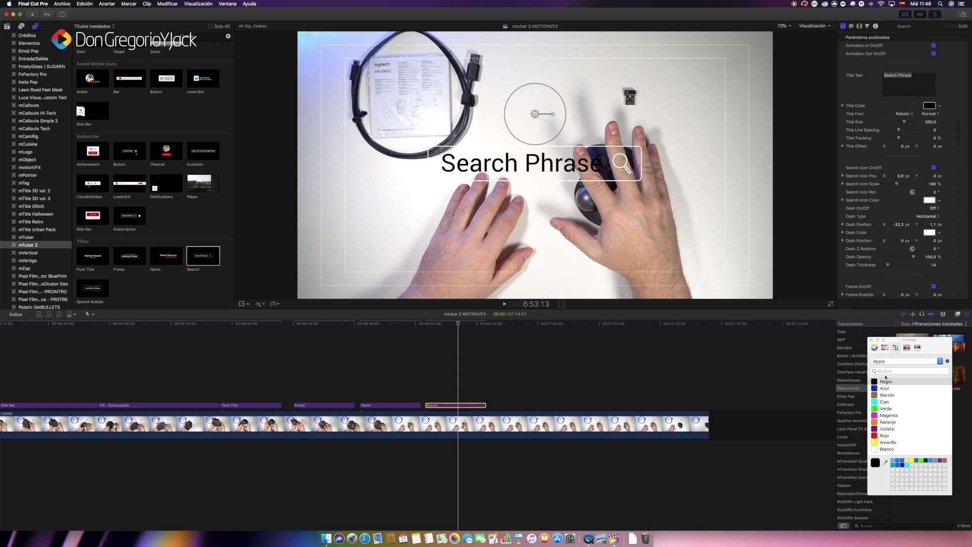
left_click(875, 436)
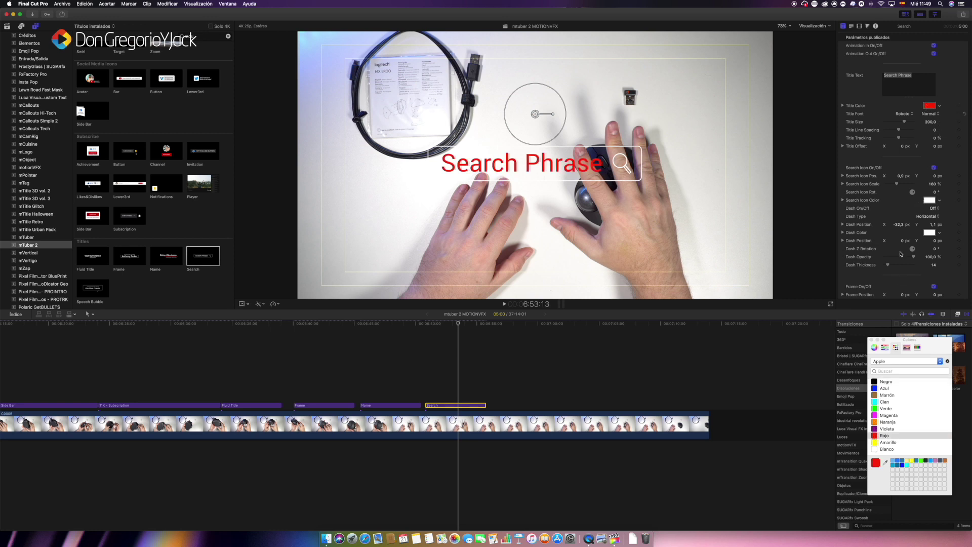
left_click(874, 381)
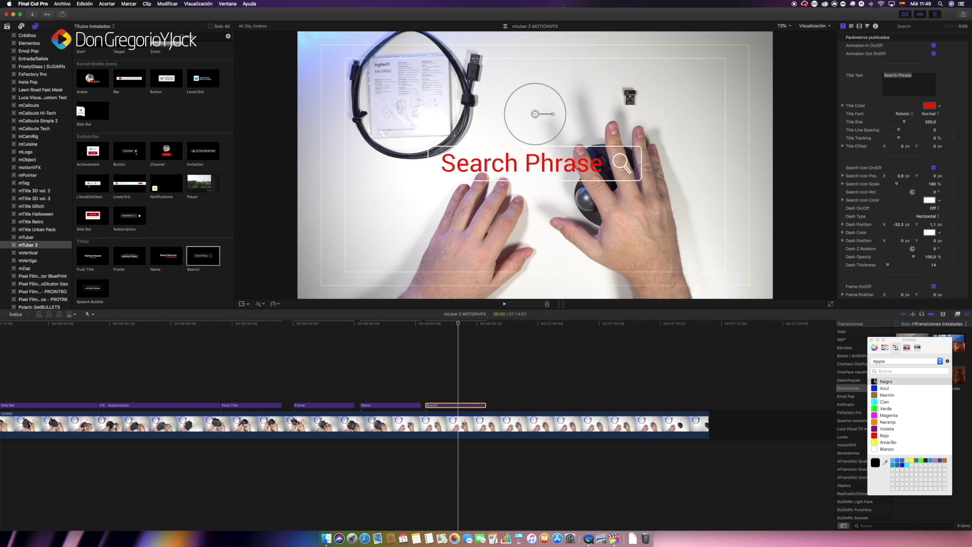
left_click(931, 105)
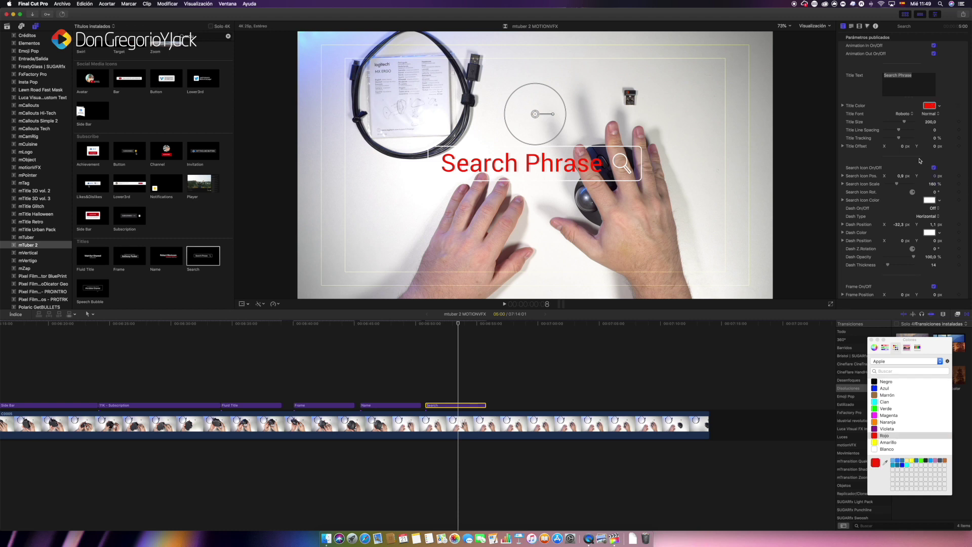
left_click(875, 382)
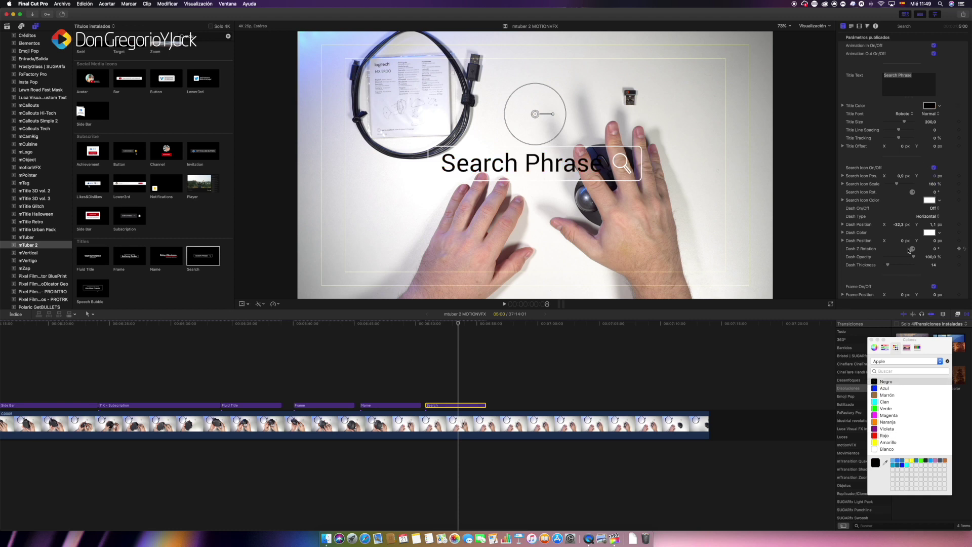
left_click(931, 202)
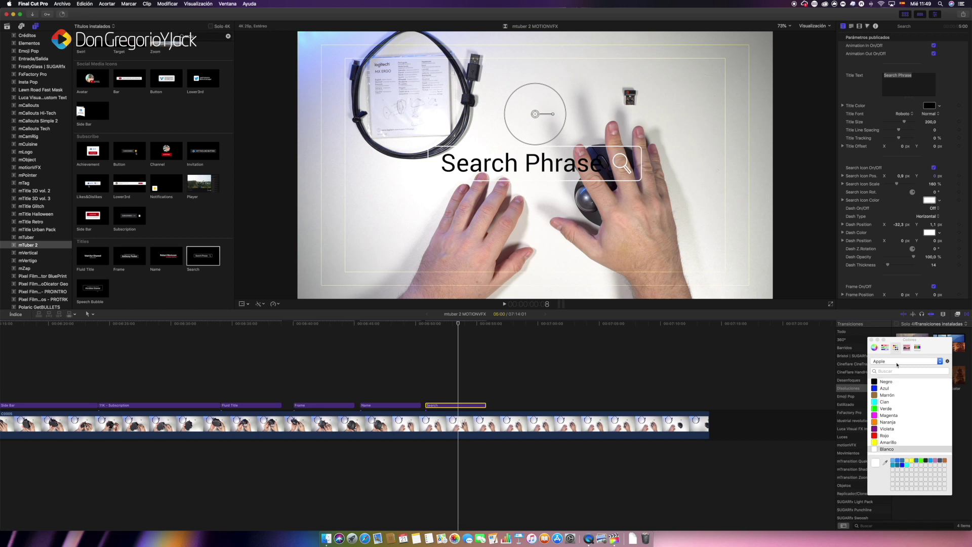
left_click(875, 436)
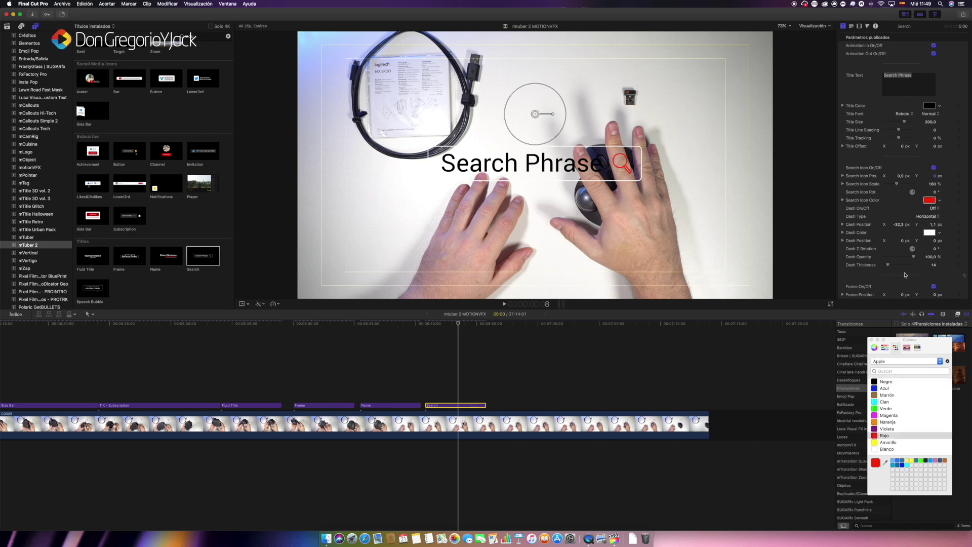
left_click(935, 233)
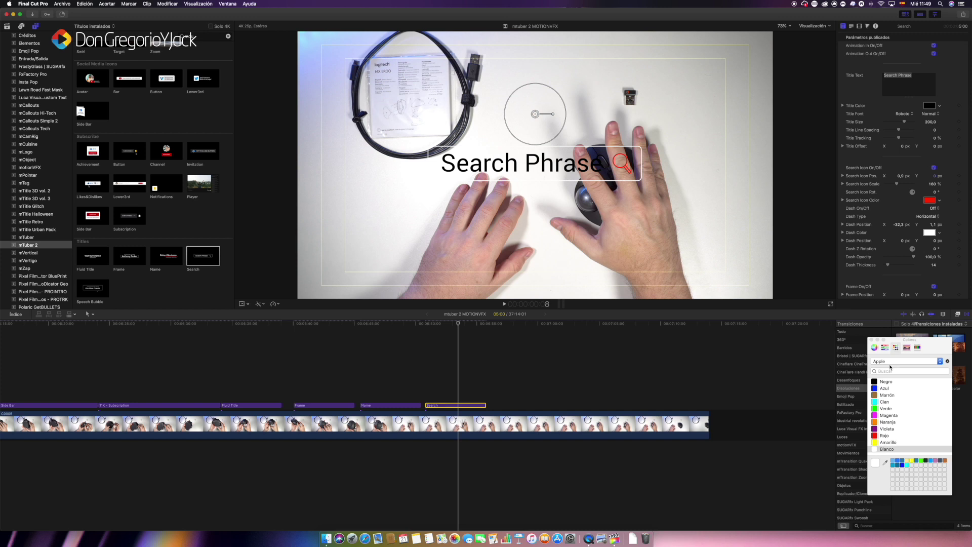
left_click(876, 390)
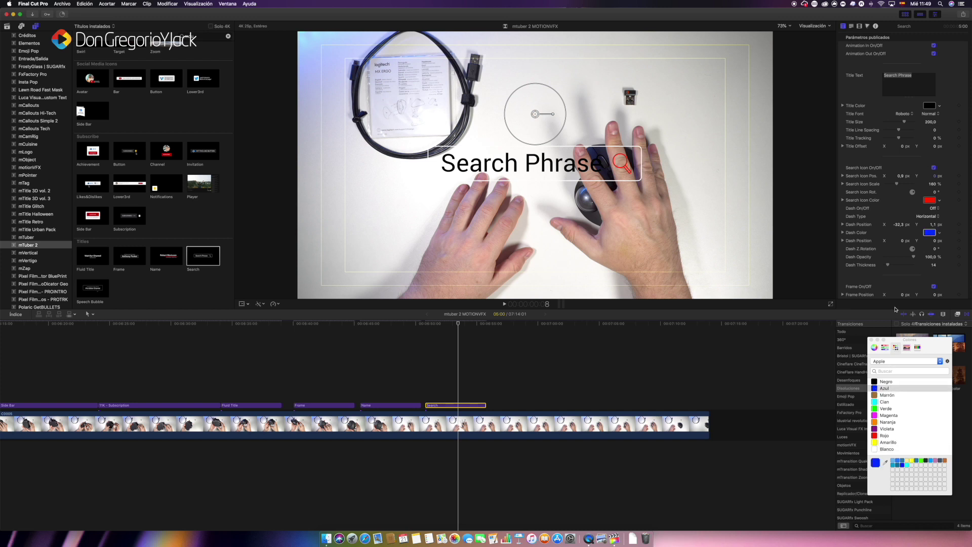
Step: Move the Search title top-right, enlarge it to 234.1, then add a Speech Bubble title after it
left_click(449, 360)
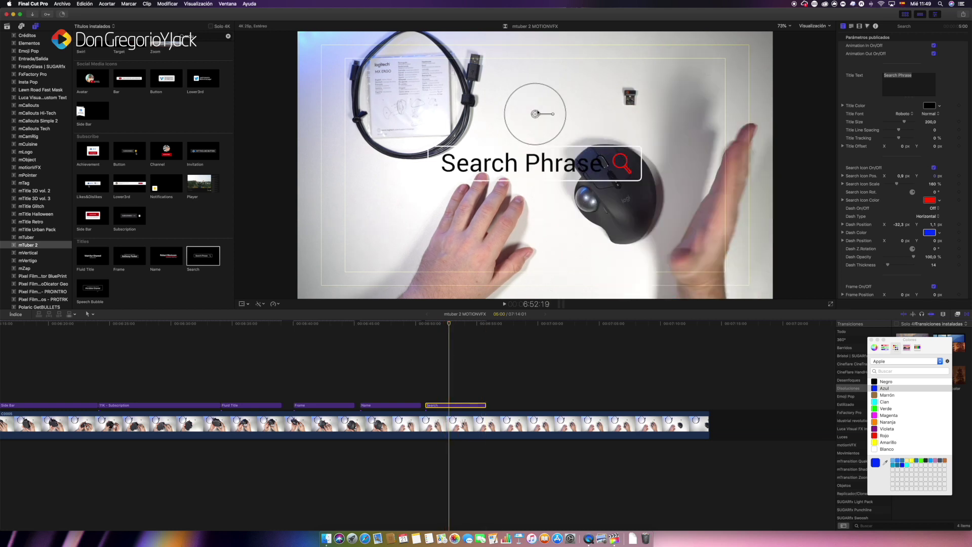
mouse_move(538, 113)
left_mouse_down()
mouse_move(621, 22)
mouse_move(643, 15)
left_mouse_up()
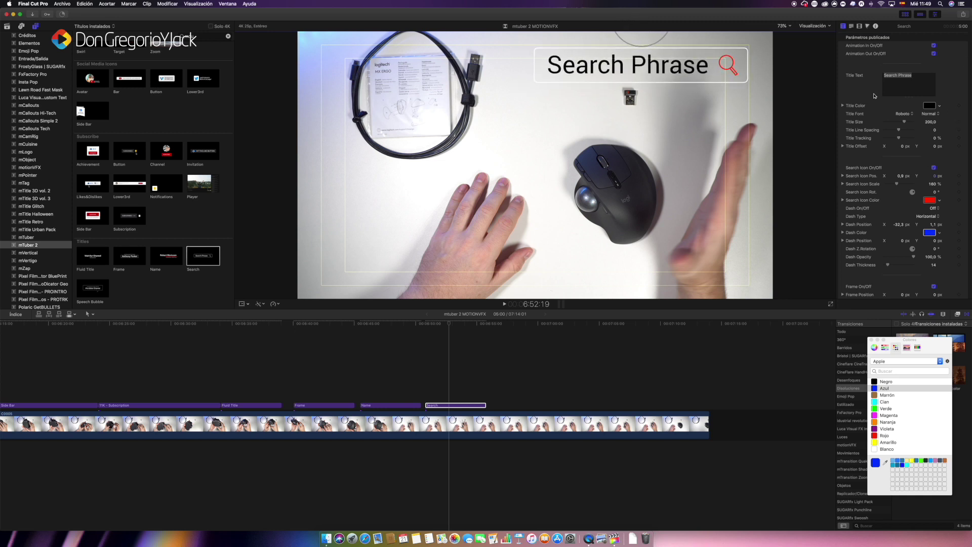
scroll(874, 95, "down", 2)
scroll(874, 96, "up", 2)
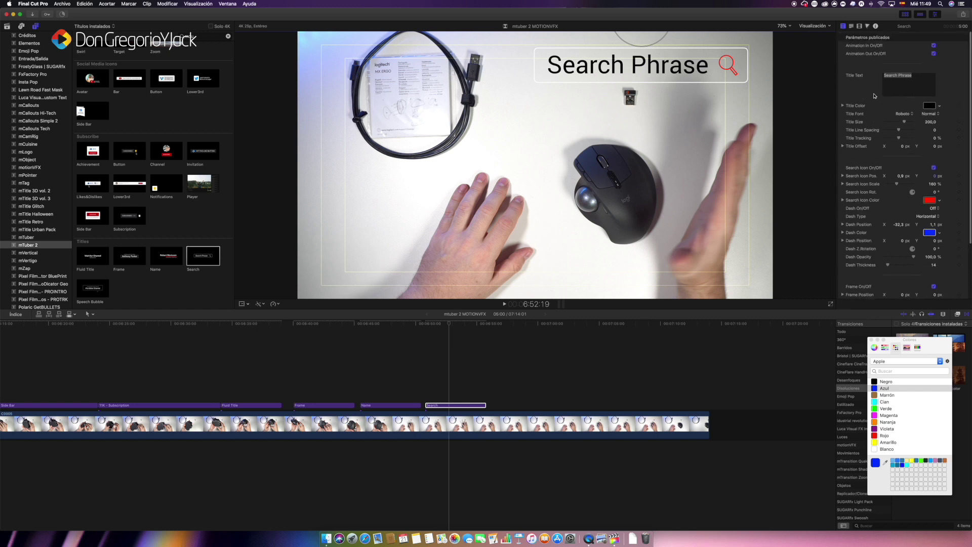
mouse_move(931, 122)
left_mouse_down()
mouse_move(906, 122)
mouse_move(952, 122)
mouse_move(931, 124)
left_mouse_up()
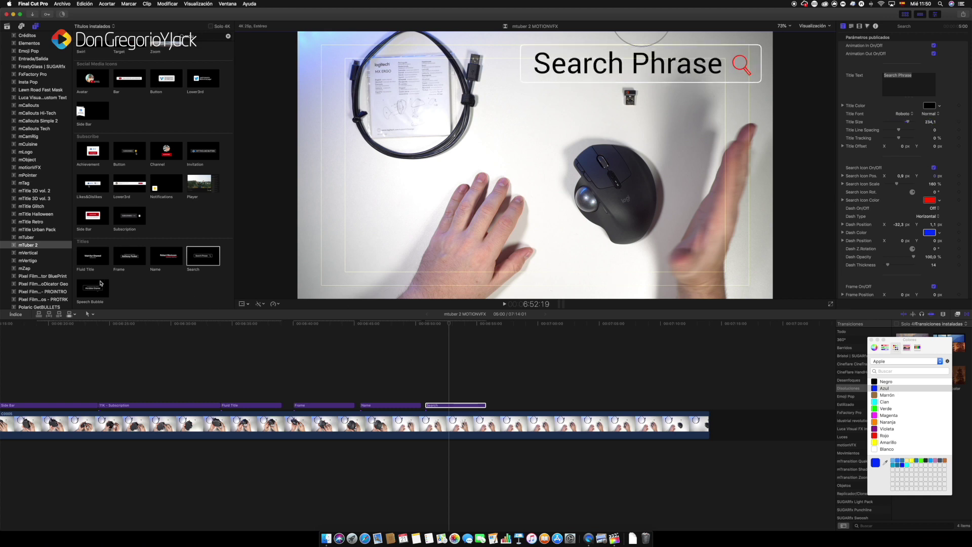
left_click_drag(87, 287, 496, 385)
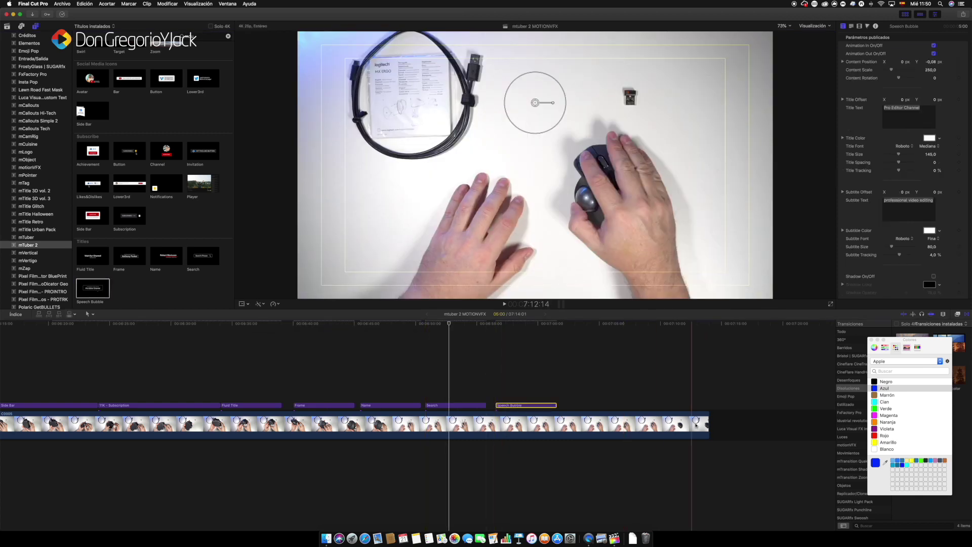
Step: Disable the C0005 footage clip and play the project from the start
left_click(519, 389)
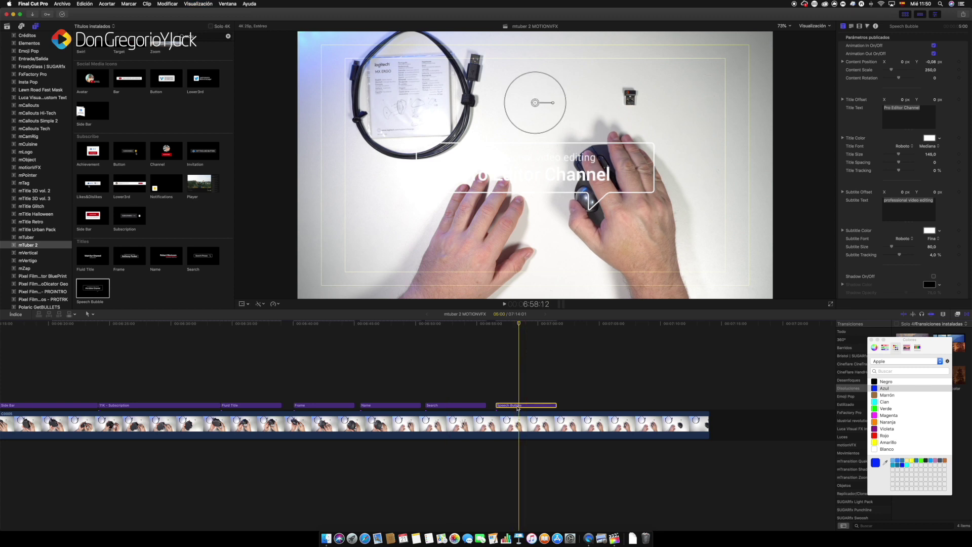
left_click(516, 424)
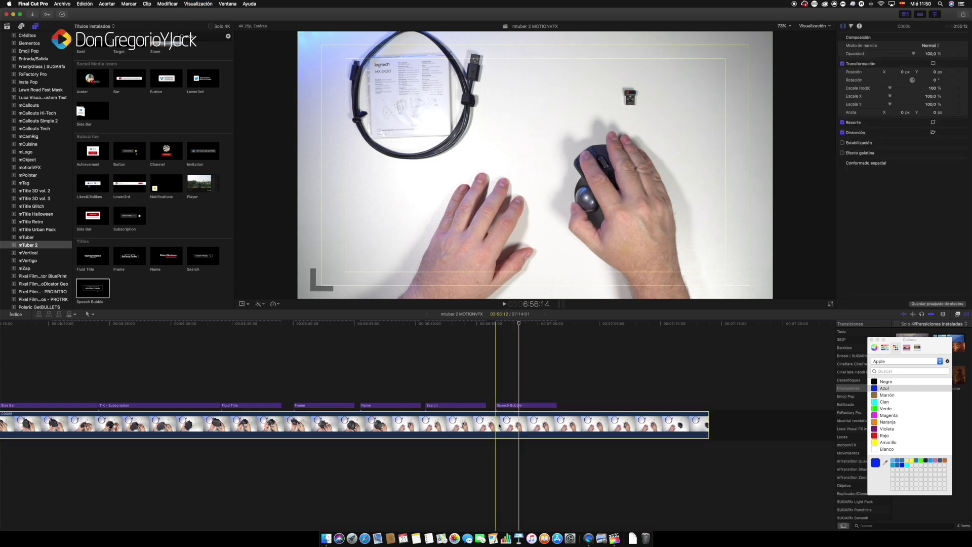
key("v")
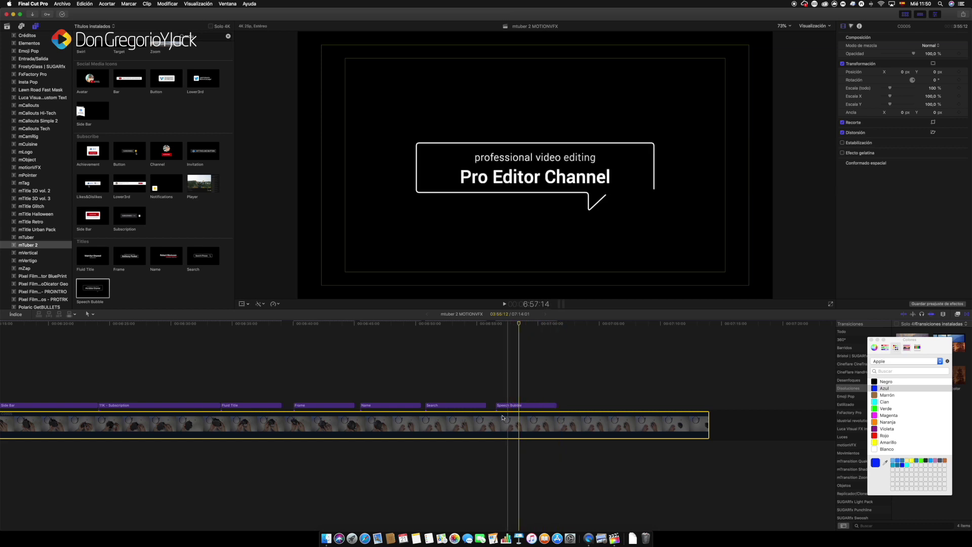
left_click(579, 385)
key("Home")
key("space")
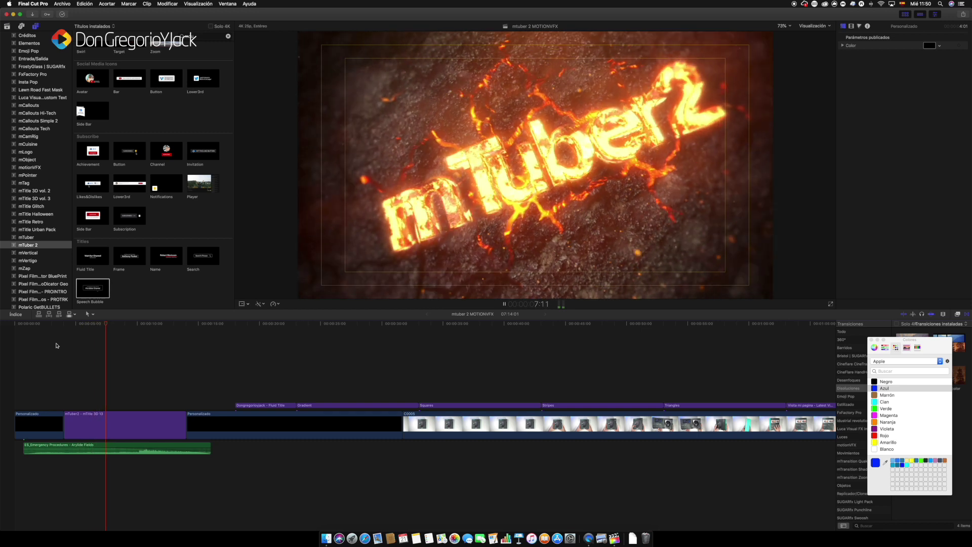
key("space")
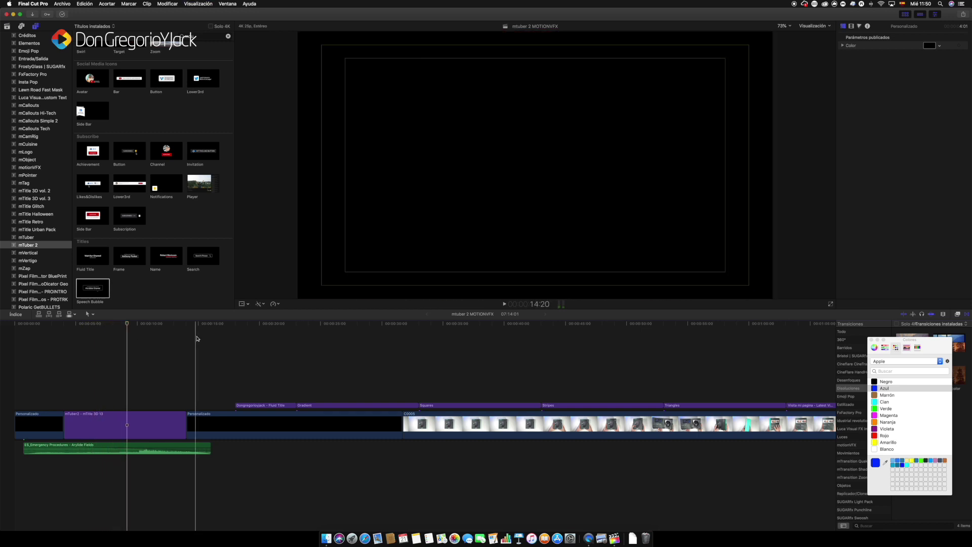
left_click(232, 326)
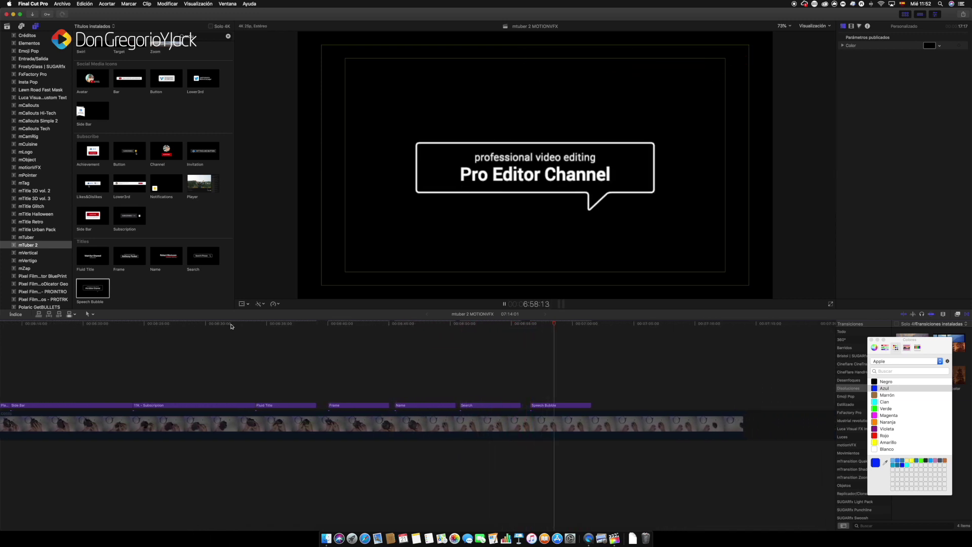
Step: Trim C0005's end back to the Speech Bubble's end, making the project 7:01:14 long
key("space")
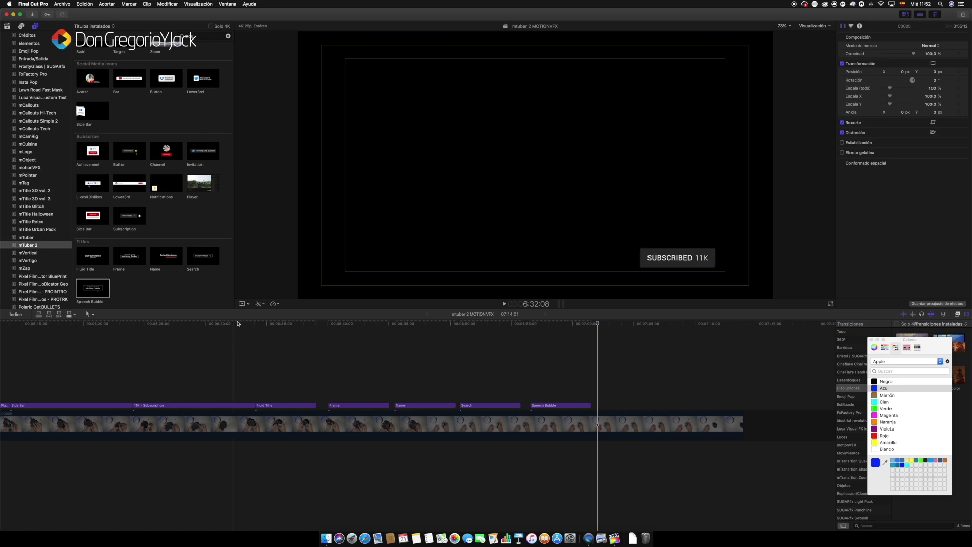
key("space")
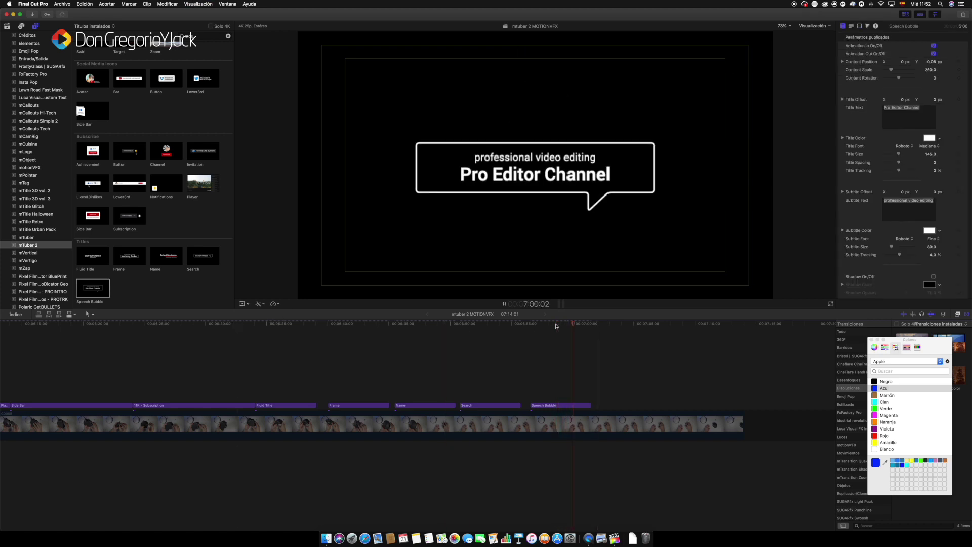
key("space")
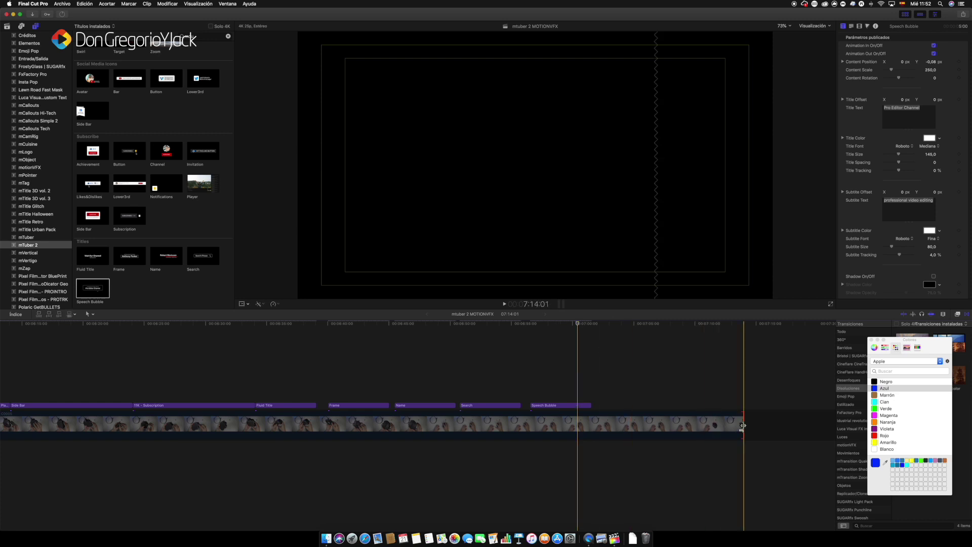
left_click_drag(742, 425, 561, 424)
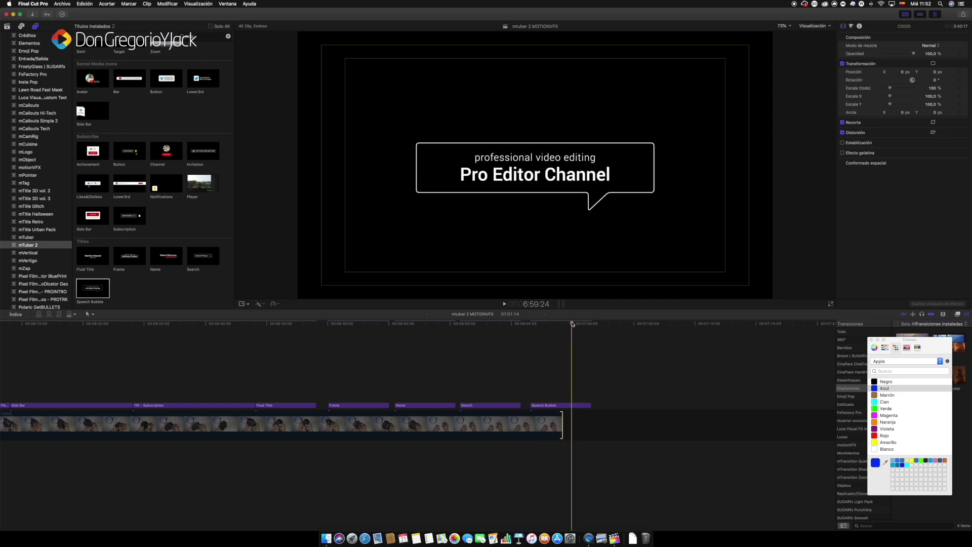
left_click(596, 240)
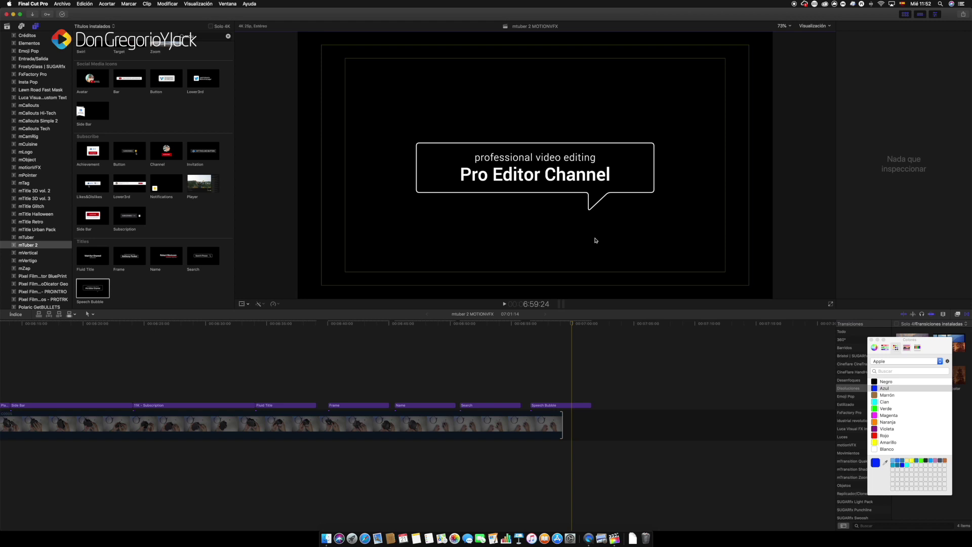
left_click(560, 424)
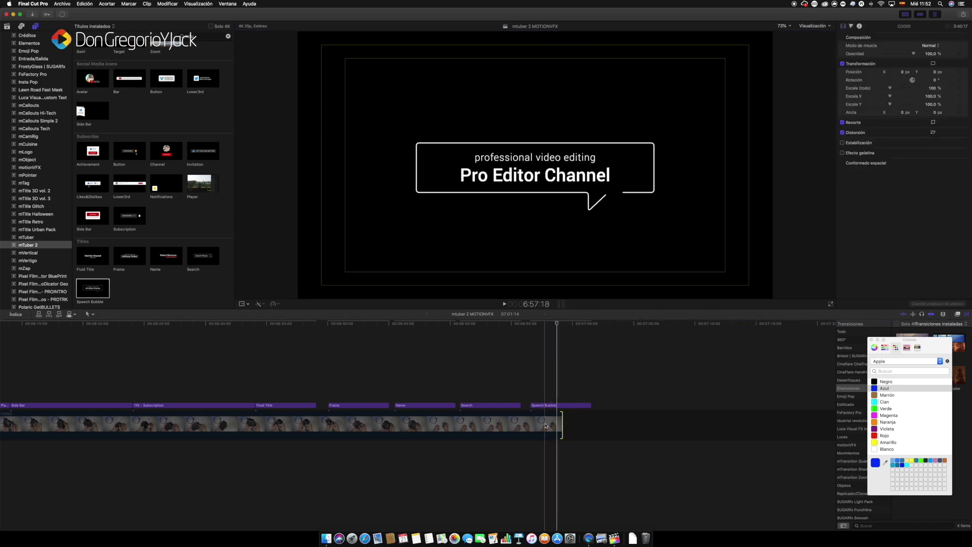
left_click(547, 406)
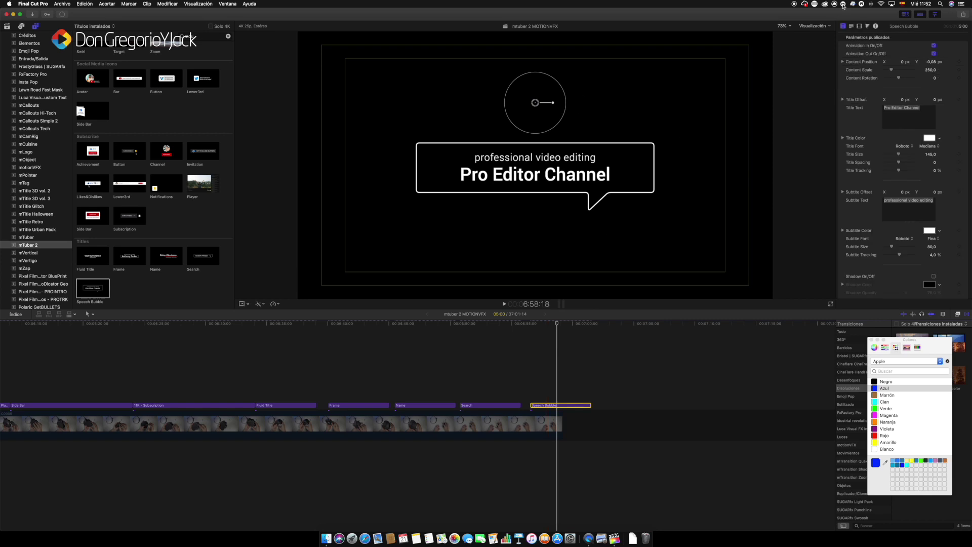
Step: Replace the speech bubble's text with '2019' and the channel name
left_click(926, 111)
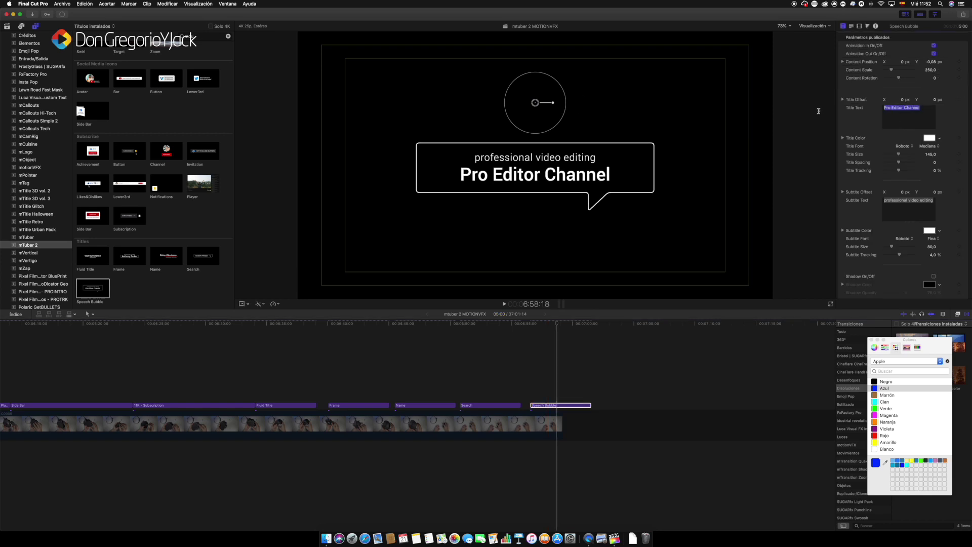
type("2019")
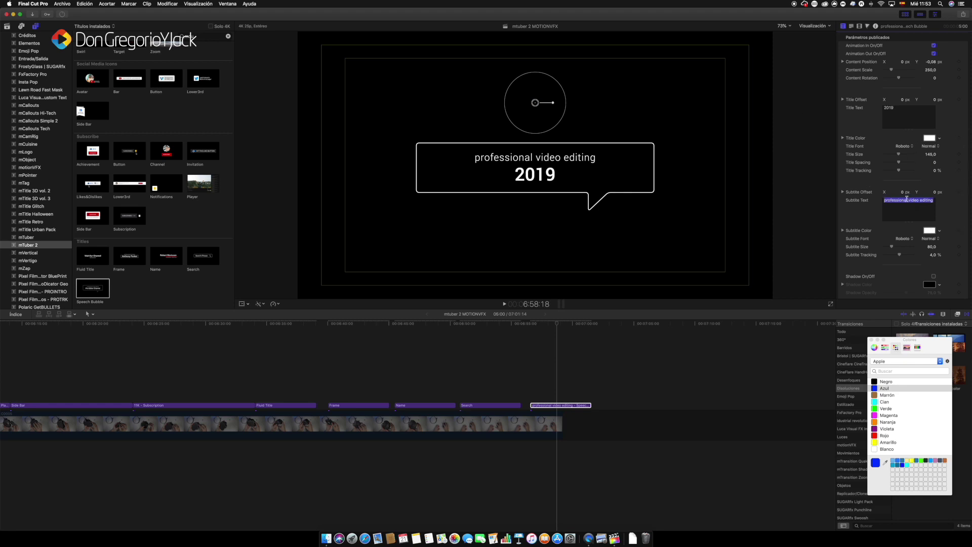
type("20")
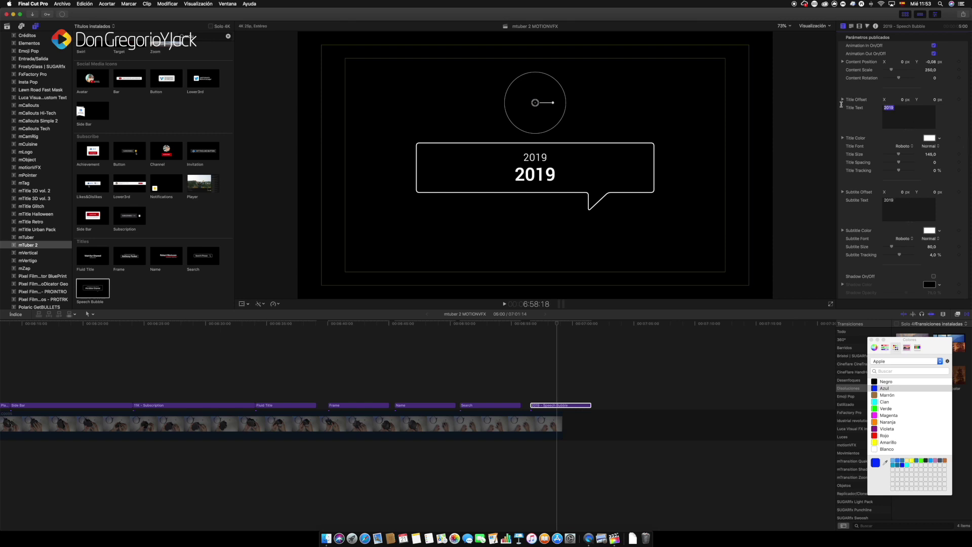
type("DonGregorio")
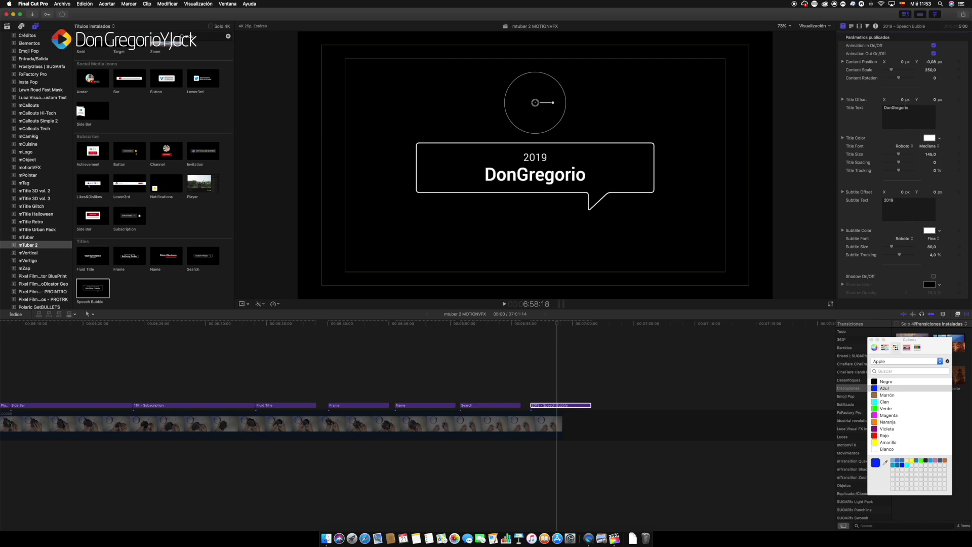